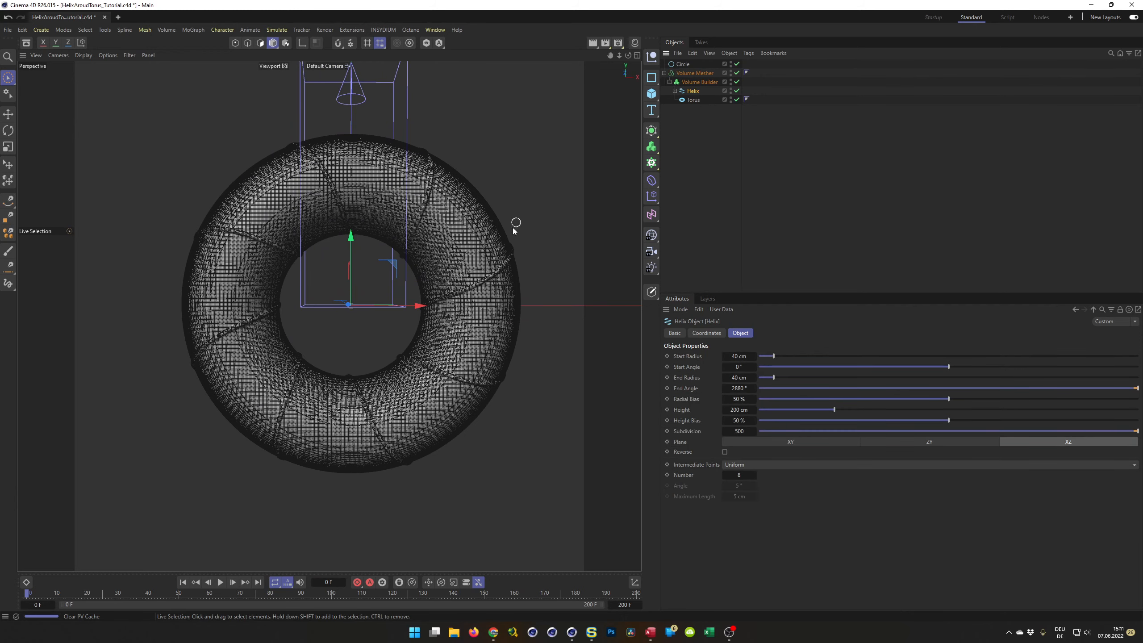
Set the Helix entry's density to 5 in the Volume Builder's object list.
{"action": "scroll", "coordinate": [498, 296], "scroll_direction": "up", "scroll_amount": 5}
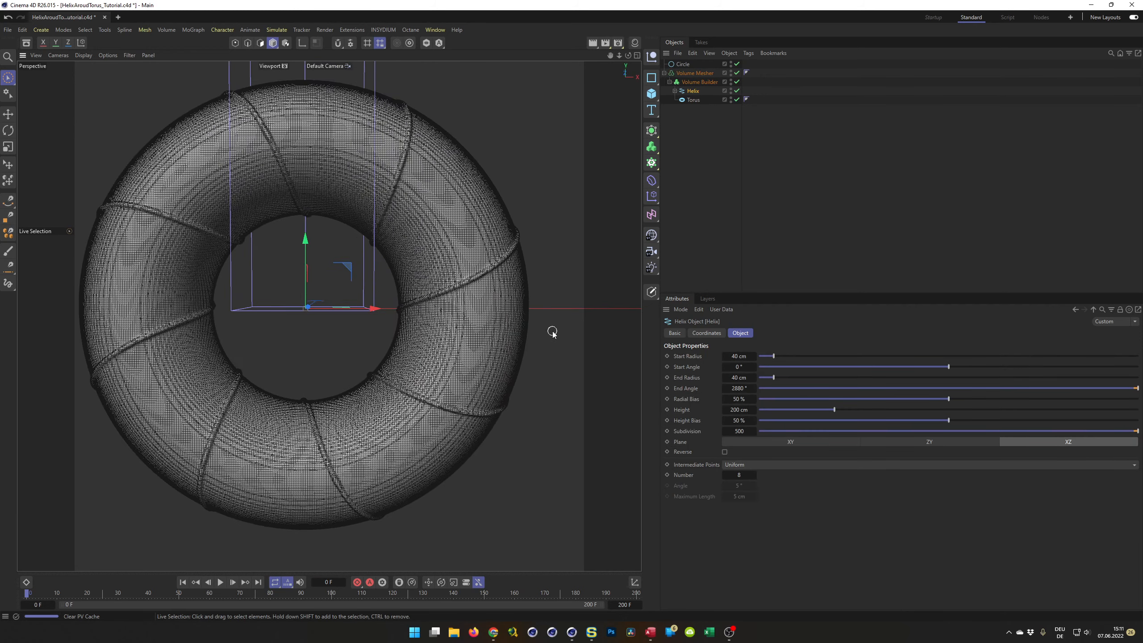
{"action": "left_click", "coordinate": [699, 82]}
{"action": "left_click_drag", "start_coordinate": [792, 293], "coordinate": [792, 173]}
{"action": "left_click", "coordinate": [697, 276]}
{"action": "double_click", "coordinate": [737, 347]}
{"action": "type", "text": "5"}
{"action": "key", "text": "Return"}
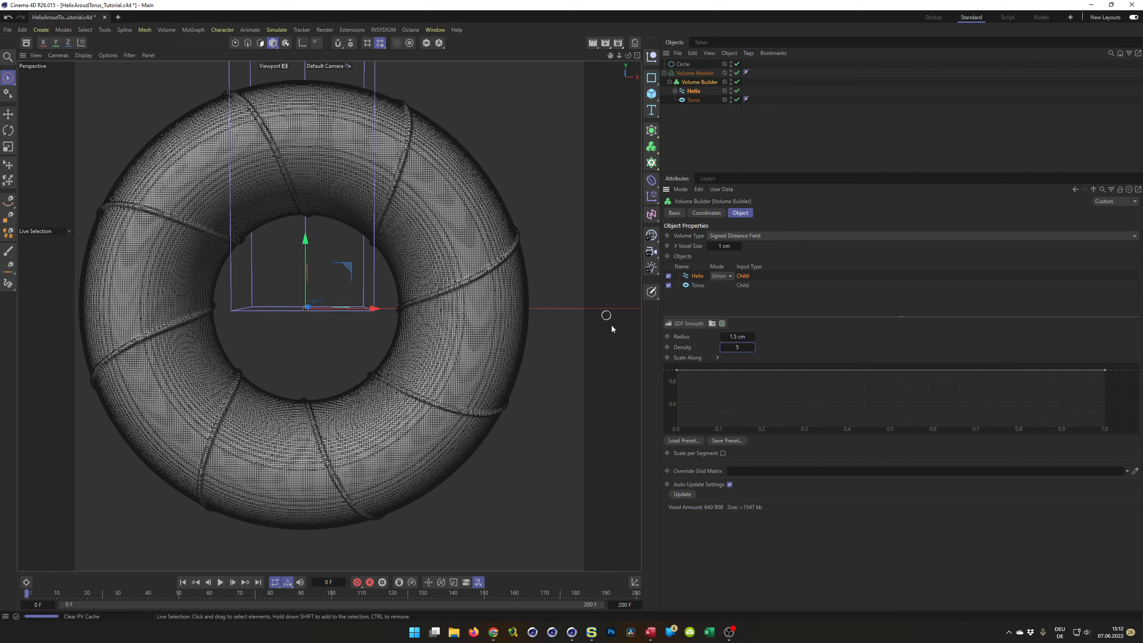
Enlarge the Helix entry's radius in the Volume Builder to 15 cm, trying 10 cm first.
{"action": "double_click", "coordinate": [739, 338]}
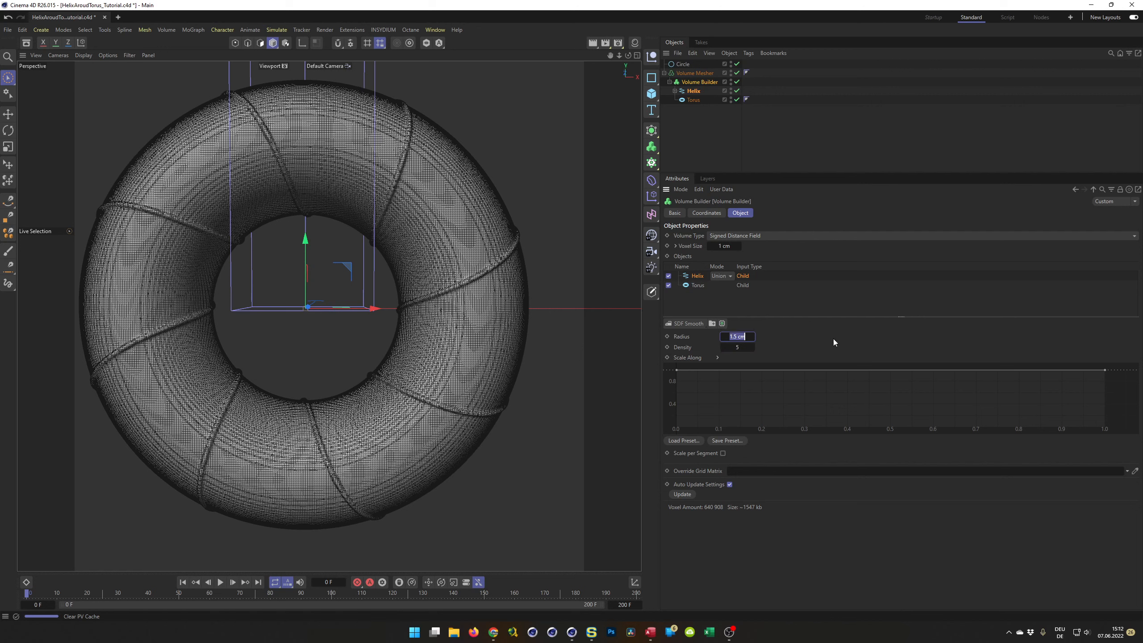
{"action": "type", "text": "10"}
{"action": "key", "text": "Return"}
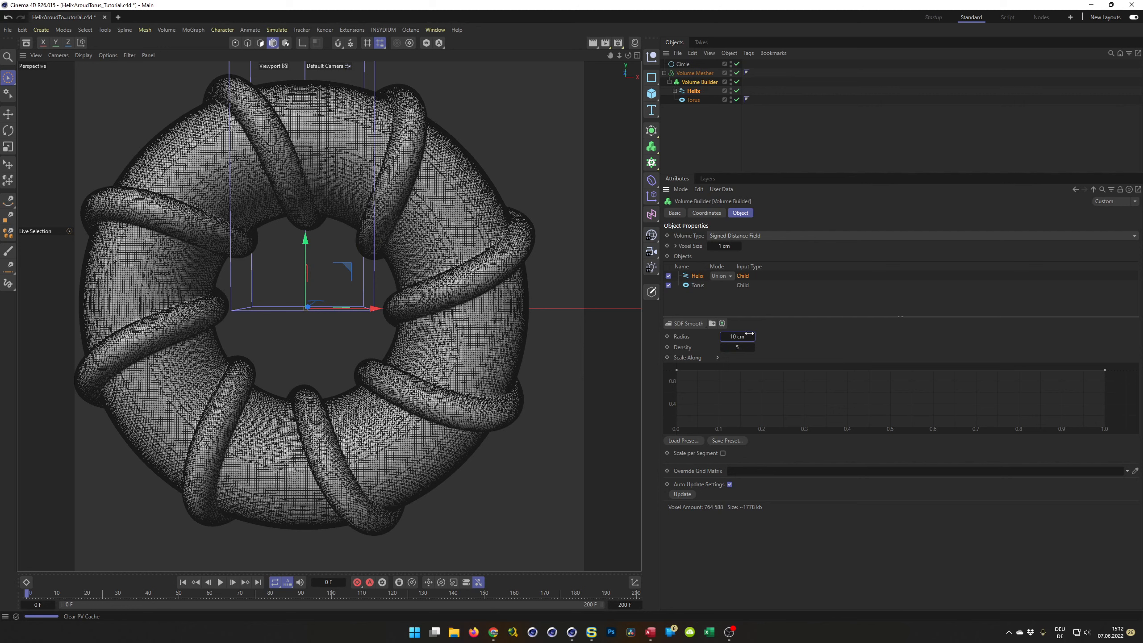
{"action": "type", "text": "15"}
{"action": "key", "text": "Return"}
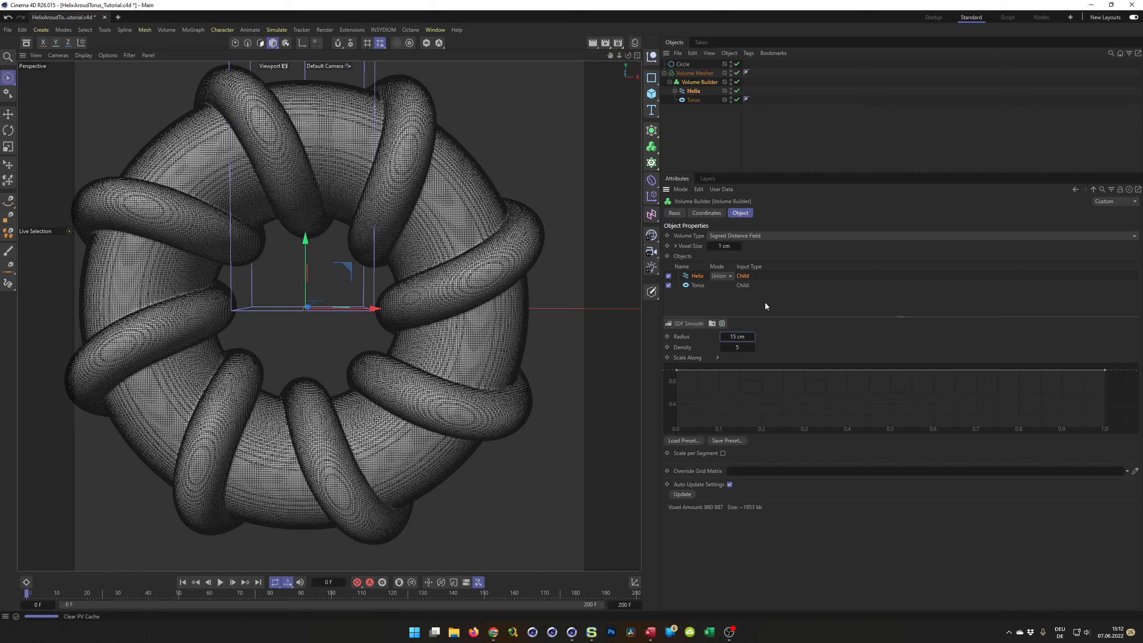
Set the Helix entry's mode to Subtract so it carves a groove into the torus, and inspect the groove edges.
{"action": "left_click", "coordinate": [721, 275]}
{"action": "left_click", "coordinate": [721, 284]}
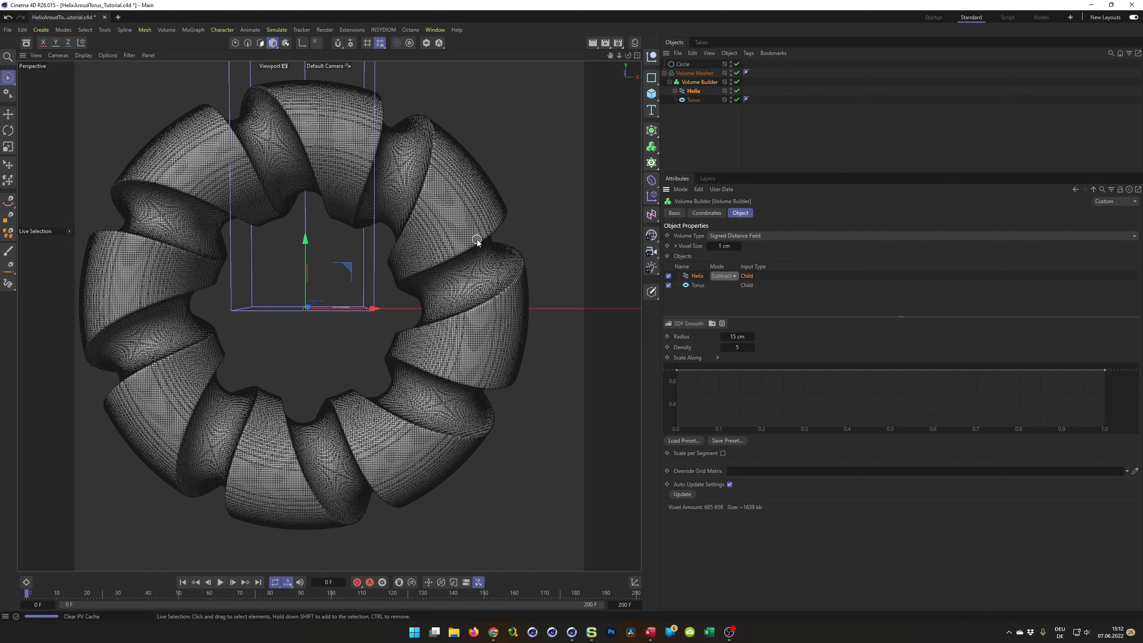
{"action": "scroll", "coordinate": [493, 244], "scroll_direction": "up", "scroll_amount": 6}
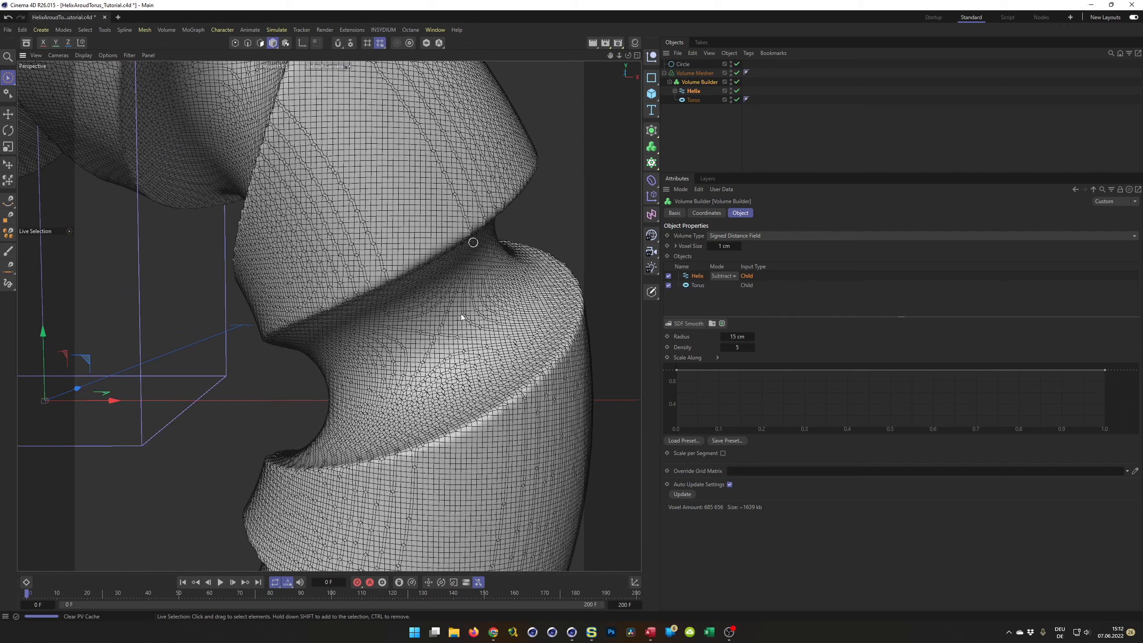
{"action": "scroll", "coordinate": [536, 400], "scroll_direction": "up", "scroll_amount": 5}
{"action": "scroll", "coordinate": [513, 406], "scroll_direction": "down", "scroll_amount": 2}
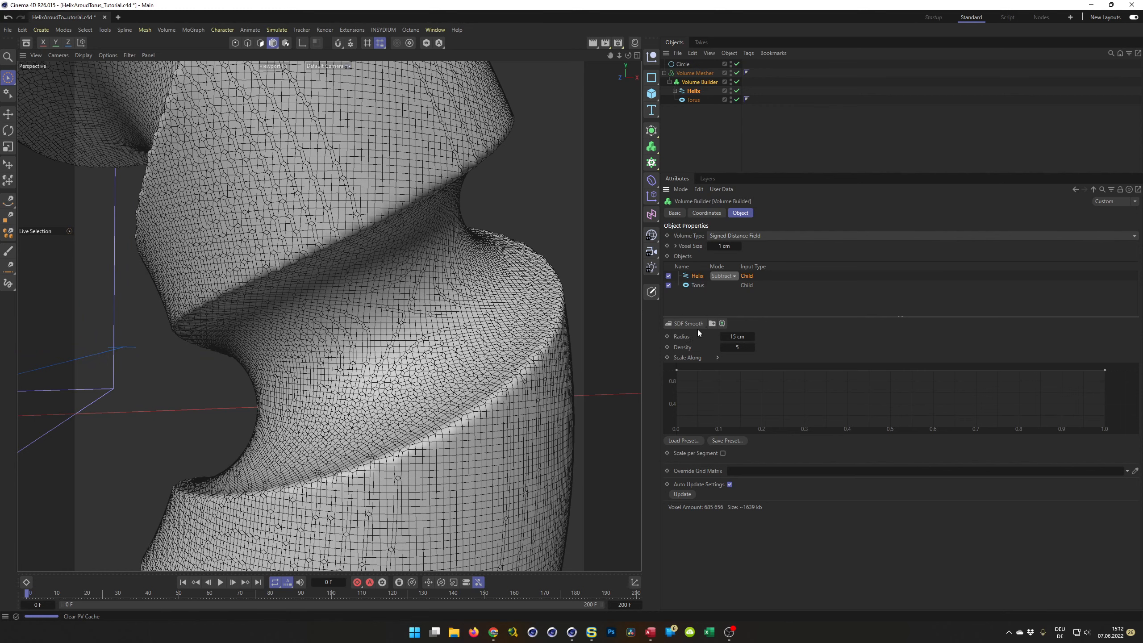
Add an SDF Smooth filter to the Volume Builder and set its voxel distance to 1.
{"action": "left_click", "coordinate": [686, 323]}
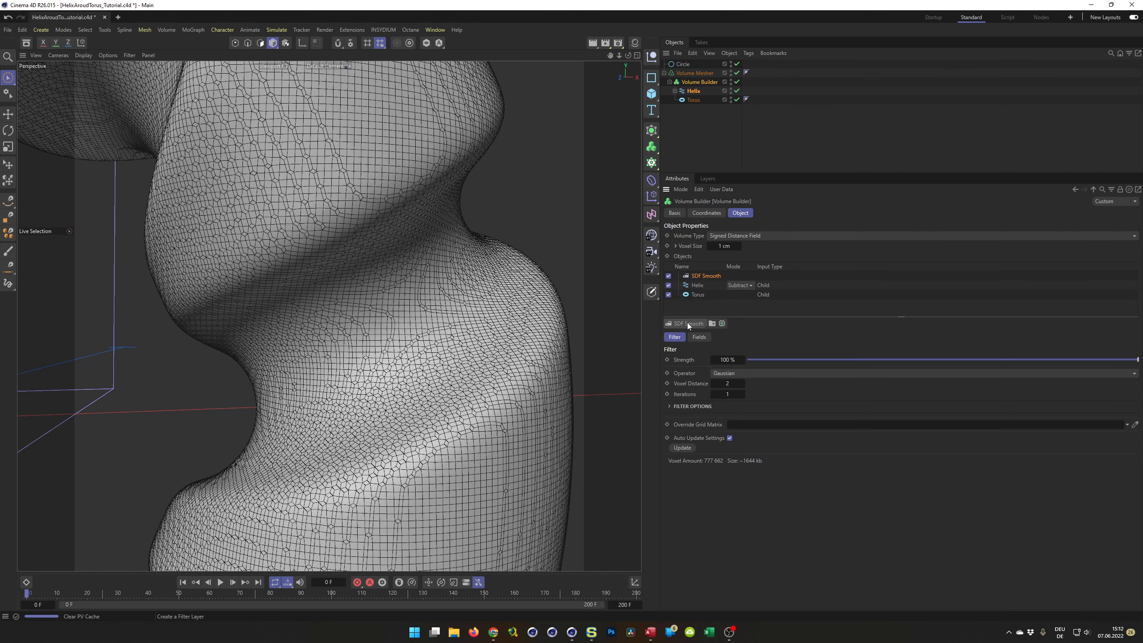
{"action": "left_click", "coordinate": [728, 383]}
{"action": "type", "text": "1"}
{"action": "key", "text": "Return"}
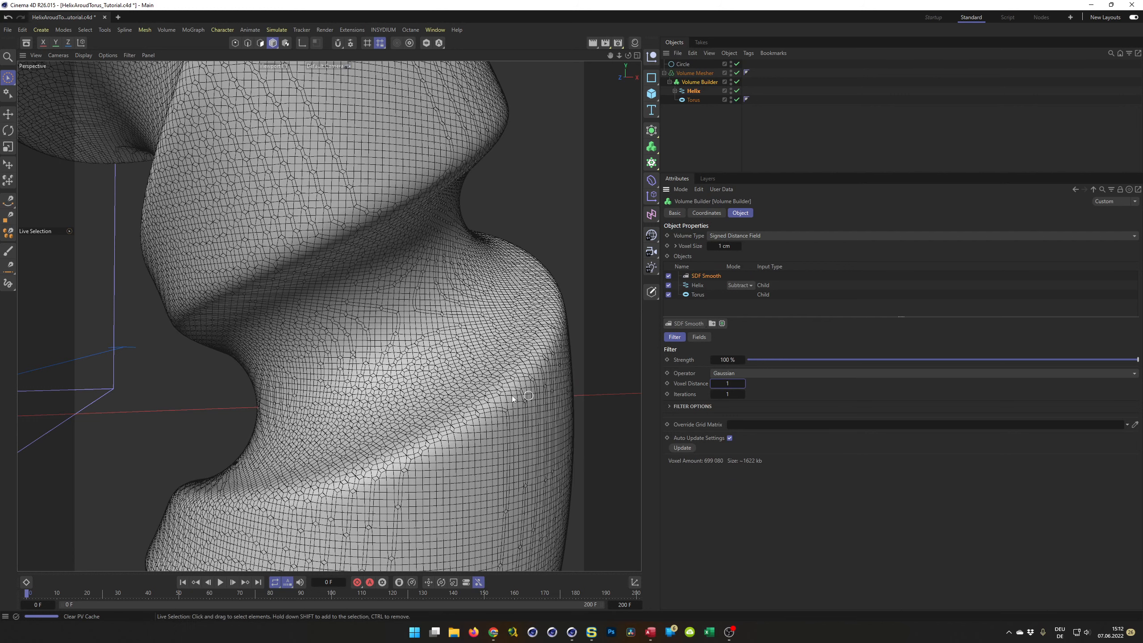
{"action": "scroll", "coordinate": [508, 381], "scroll_direction": "down", "scroll_amount": 3}
{"action": "scroll", "coordinate": [508, 380], "scroll_direction": "up", "scroll_amount": 3}
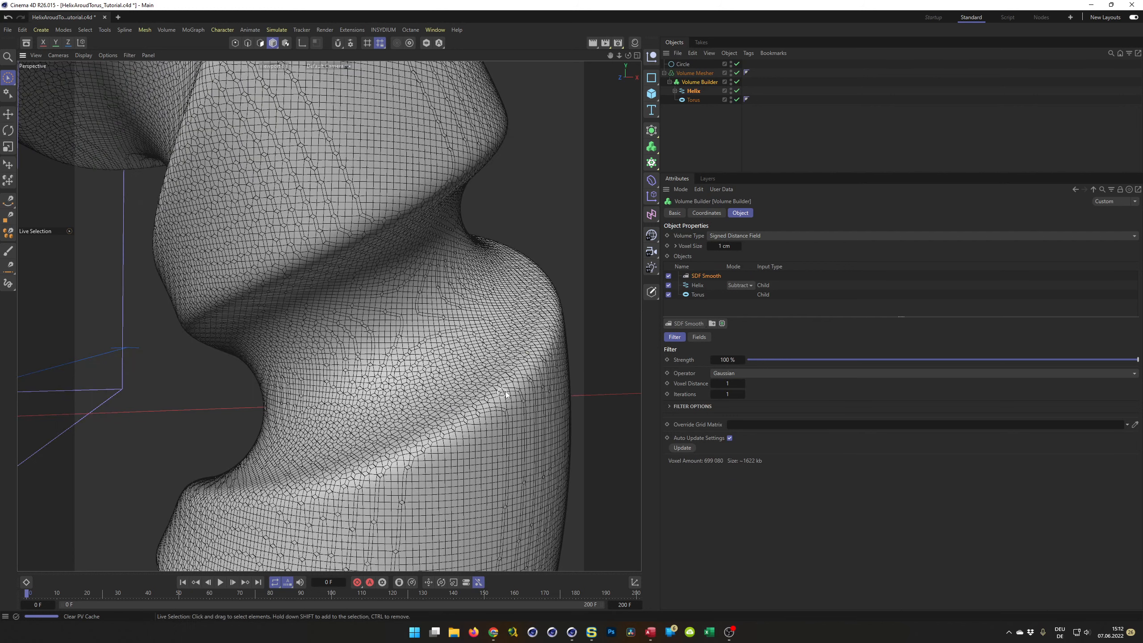
Refine the Volume Builder's voxel size to 0.5 cm and check the whole ring.
{"action": "left_click", "coordinate": [724, 246]}
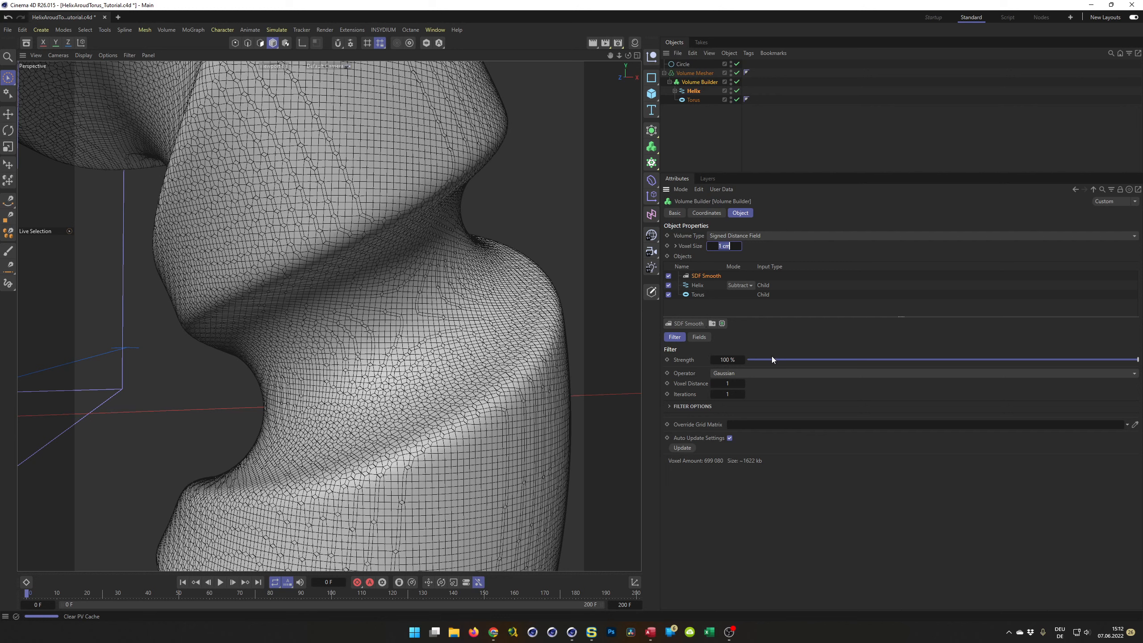
{"action": "type", "text": ".5"}
{"action": "key", "text": "Return"}
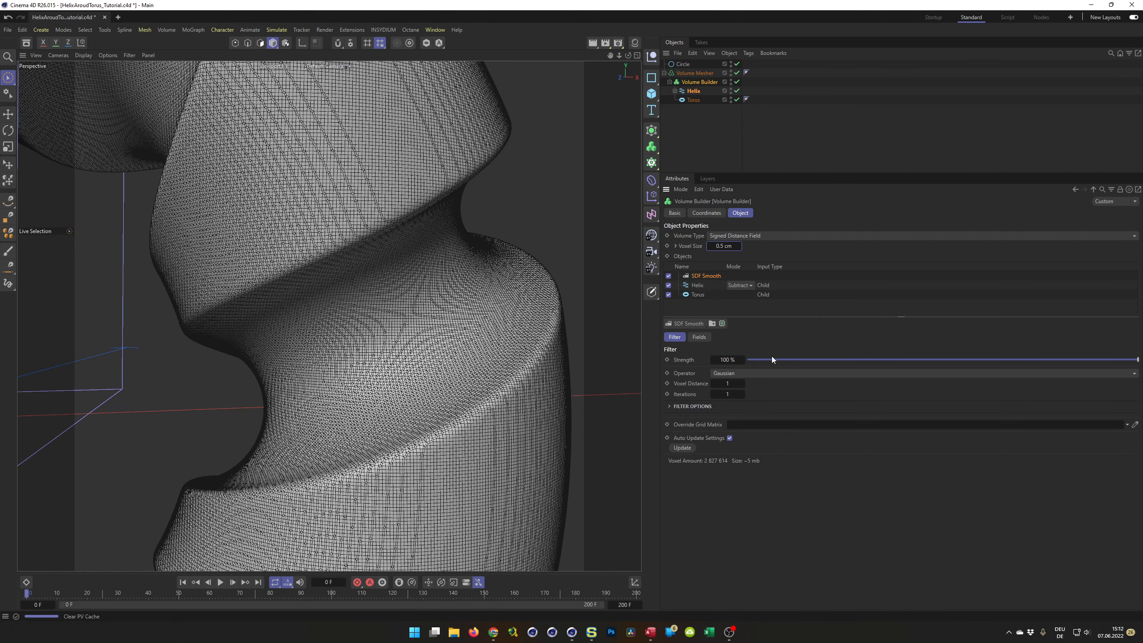
{"action": "scroll", "coordinate": [356, 394], "scroll_direction": "down", "scroll_amount": 10}
{"action": "scroll", "coordinate": [428, 324], "scroll_direction": "down", "scroll_amount": 8}
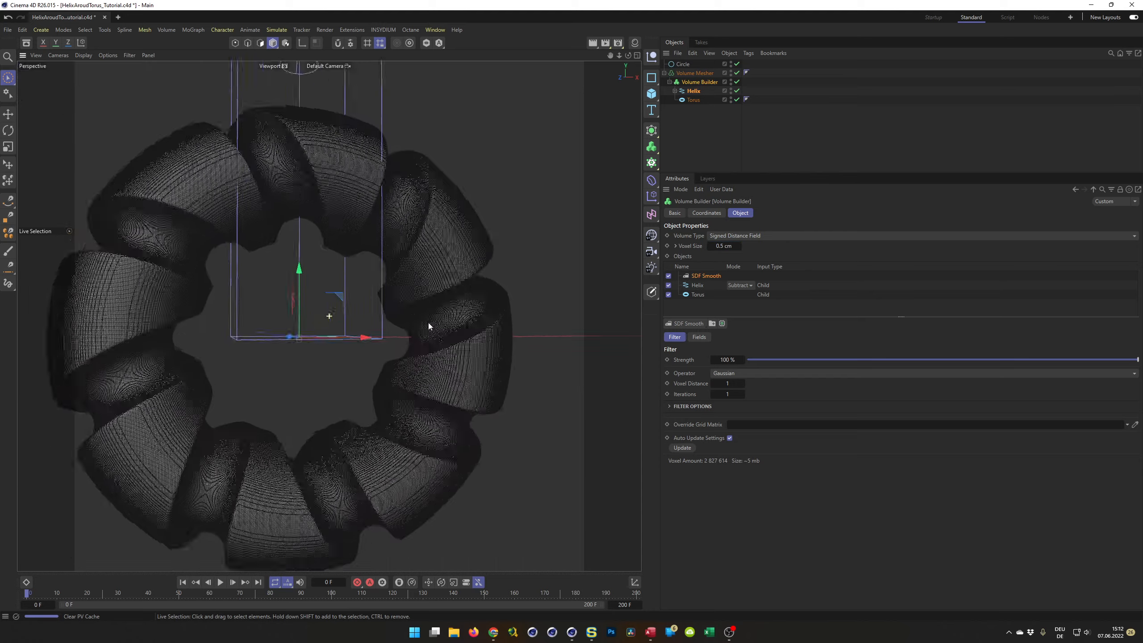
{"action": "middle_click_drag", "start_coordinate": [464, 322], "coordinate": [471, 336], "text": "alt"}
{"action": "left_click_drag", "start_coordinate": [469, 335], "coordinate": [478, 325], "text": "alt"}
{"action": "right_click_drag", "start_coordinate": [477, 325], "coordinate": [488, 310], "text": "alt"}
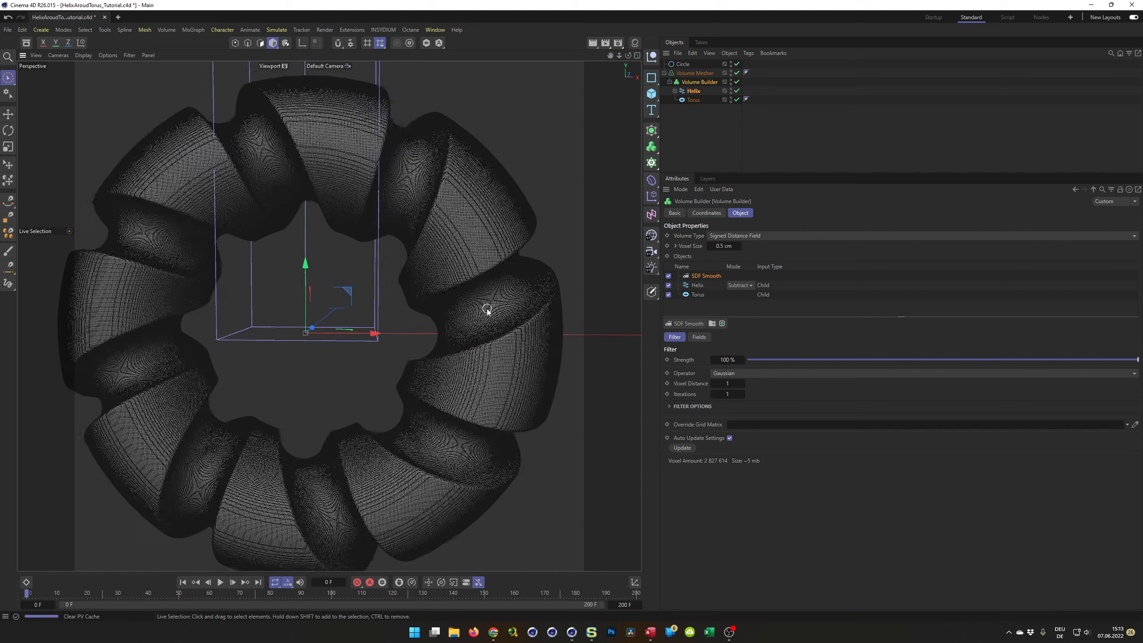
{"action": "middle_click_drag", "start_coordinate": [488, 310], "coordinate": [498, 300], "text": "alt"}
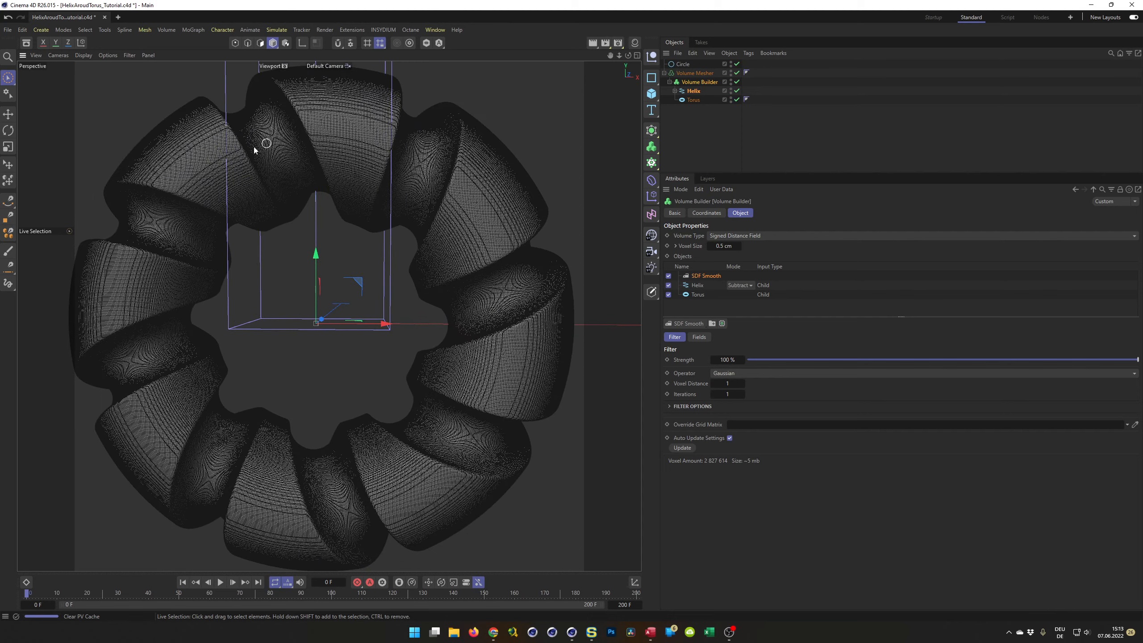
Reduce the mesh density by setting the Volume Mesher's Adaptive value to 1%.
{"action": "right_click_drag", "start_coordinate": [512, 322], "coordinate": [562, 289], "text": "alt"}
{"action": "left_click", "coordinate": [695, 72]}
{"action": "double_click", "coordinate": [752, 247]}
{"action": "type", "text": "1"}
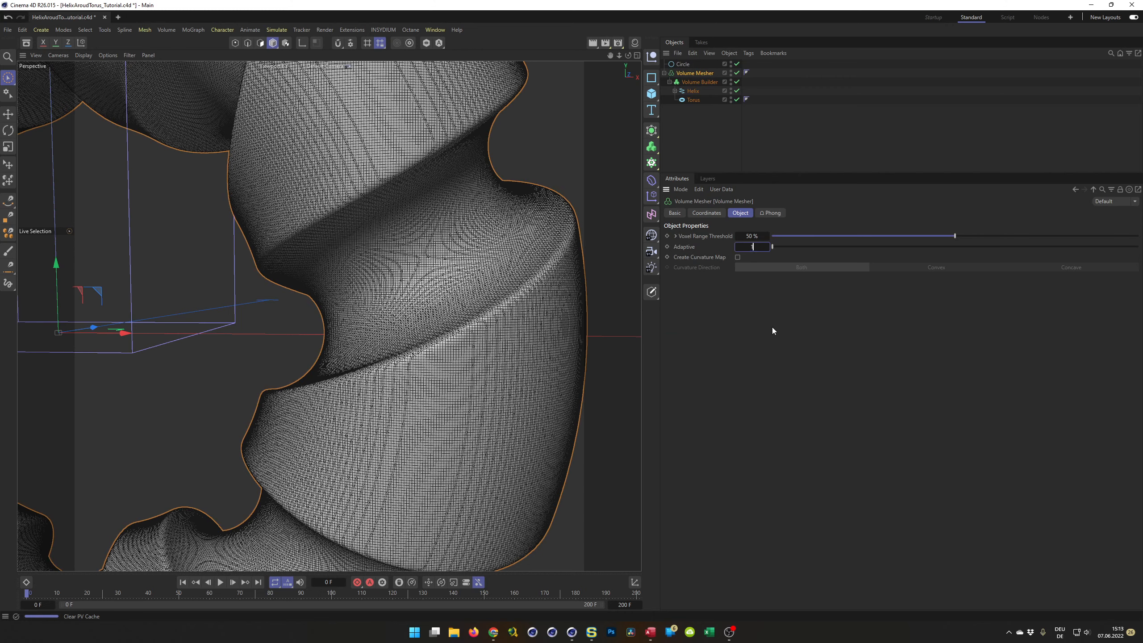
{"action": "key", "text": "Return"}
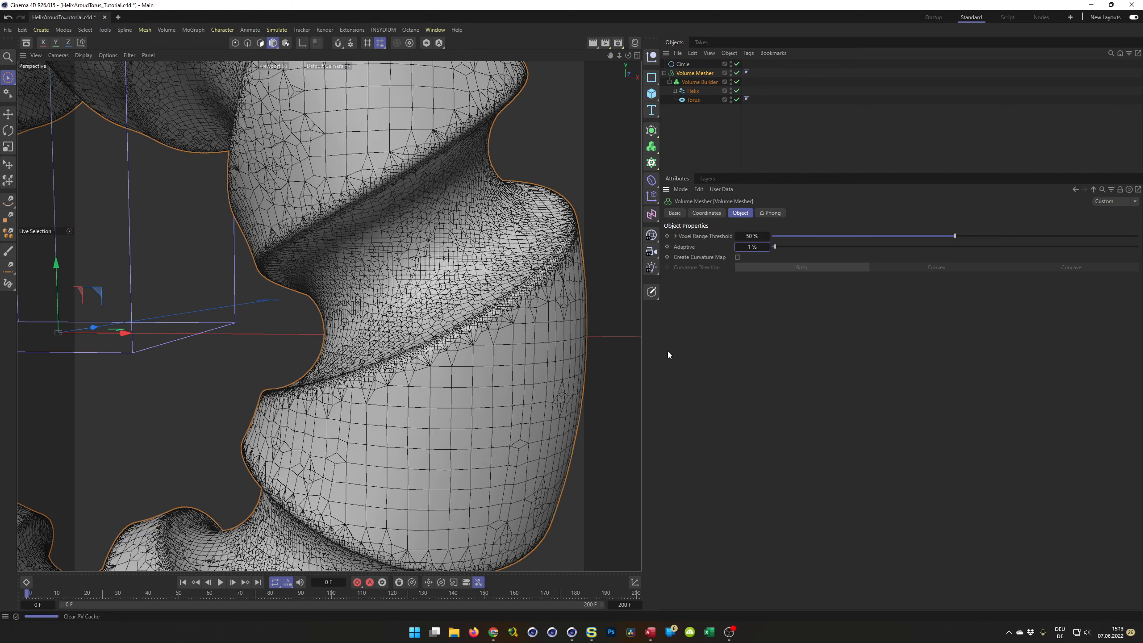
Examine the adaptive mesh around the whole grooved torus.
{"action": "scroll", "coordinate": [457, 365], "scroll_direction": "down", "scroll_amount": 1}
{"action": "scroll", "coordinate": [450, 369], "scroll_direction": "down", "scroll_amount": 3}
{"action": "scroll", "coordinate": [435, 277], "scroll_direction": "down", "scroll_amount": 2}
{"action": "middle_click_drag", "start_coordinate": [405, 374], "coordinate": [444, 414], "text": "alt"}
{"action": "scroll", "coordinate": [443, 414], "scroll_direction": "down", "scroll_amount": 3}
{"action": "middle_click_drag", "start_coordinate": [477, 366], "coordinate": [515, 283], "text": "alt"}
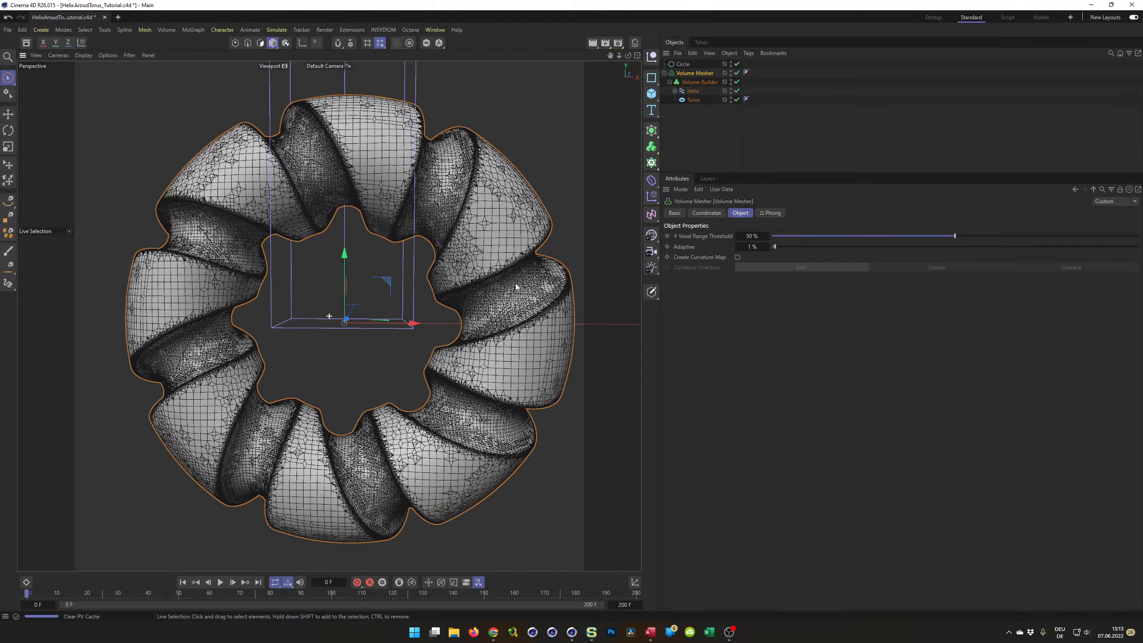
{"action": "left_click_drag", "start_coordinate": [499, 286], "coordinate": [491, 270], "text": "alt"}
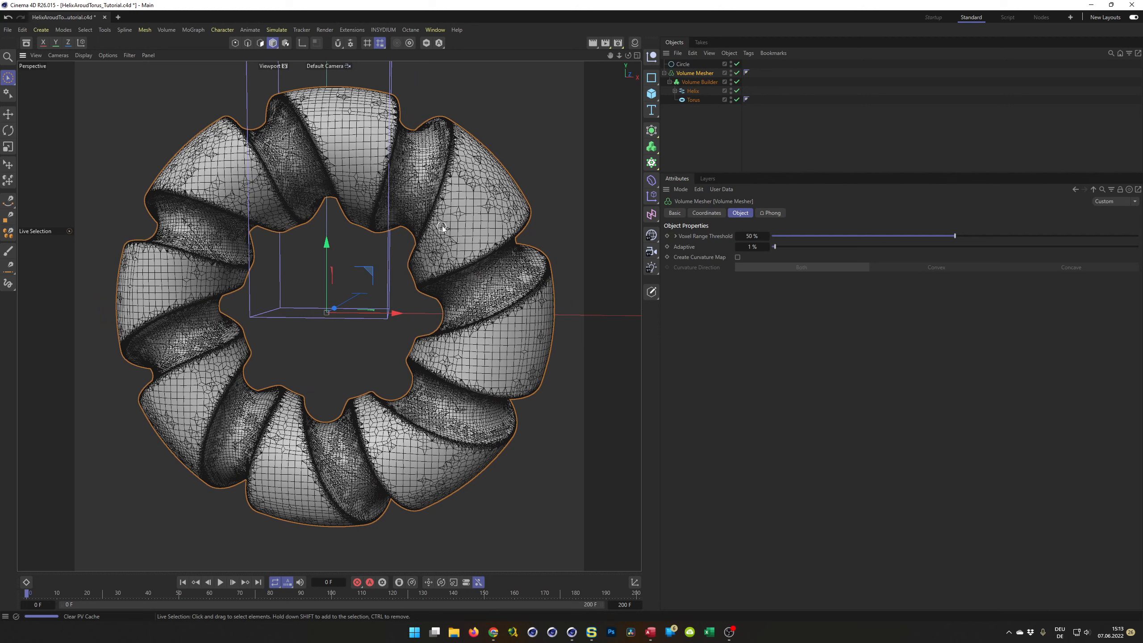
Create a polygon copy of the Volume Mesher with Current State to Object and rename the copy Torus.
{"action": "right_click", "coordinate": [694, 71]}
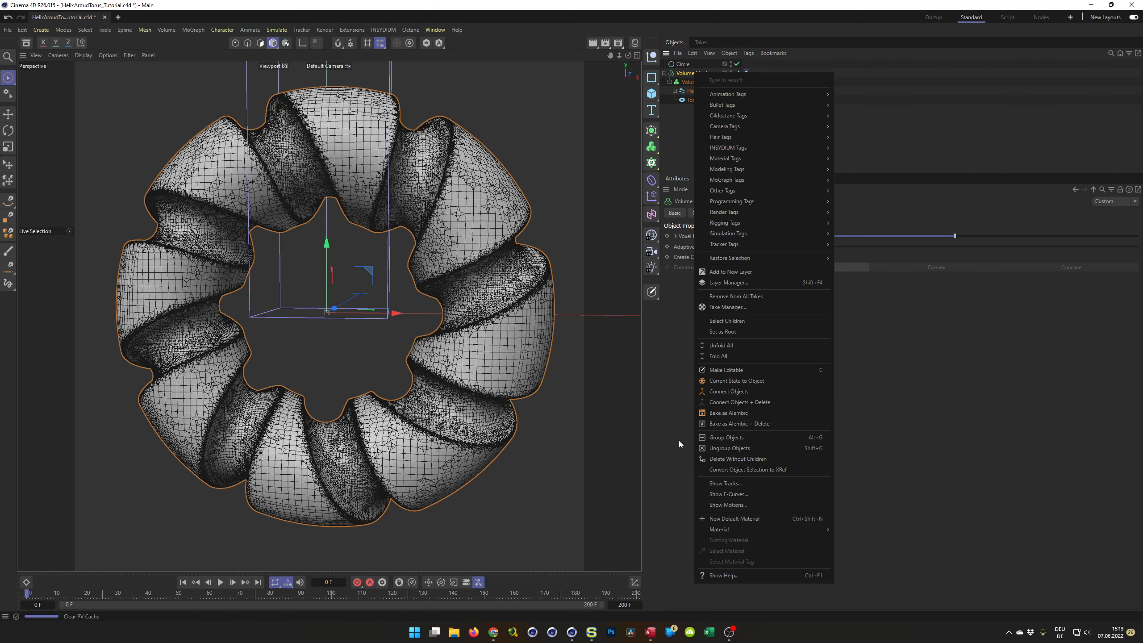
{"action": "left_click", "coordinate": [743, 381]}
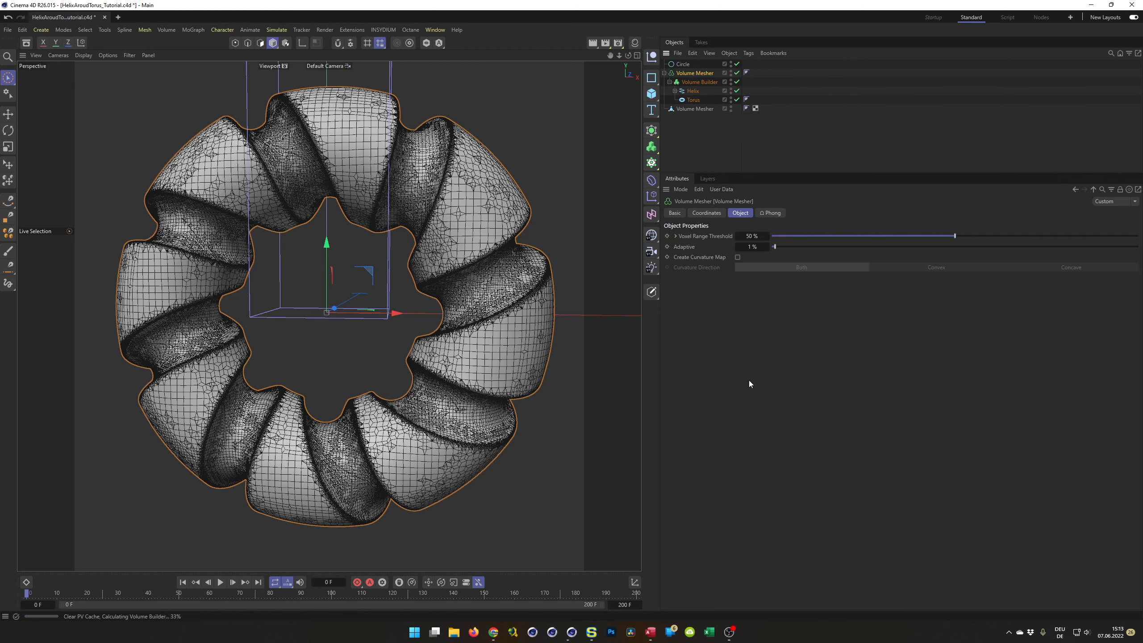
{"action": "double_click", "coordinate": [697, 110]}
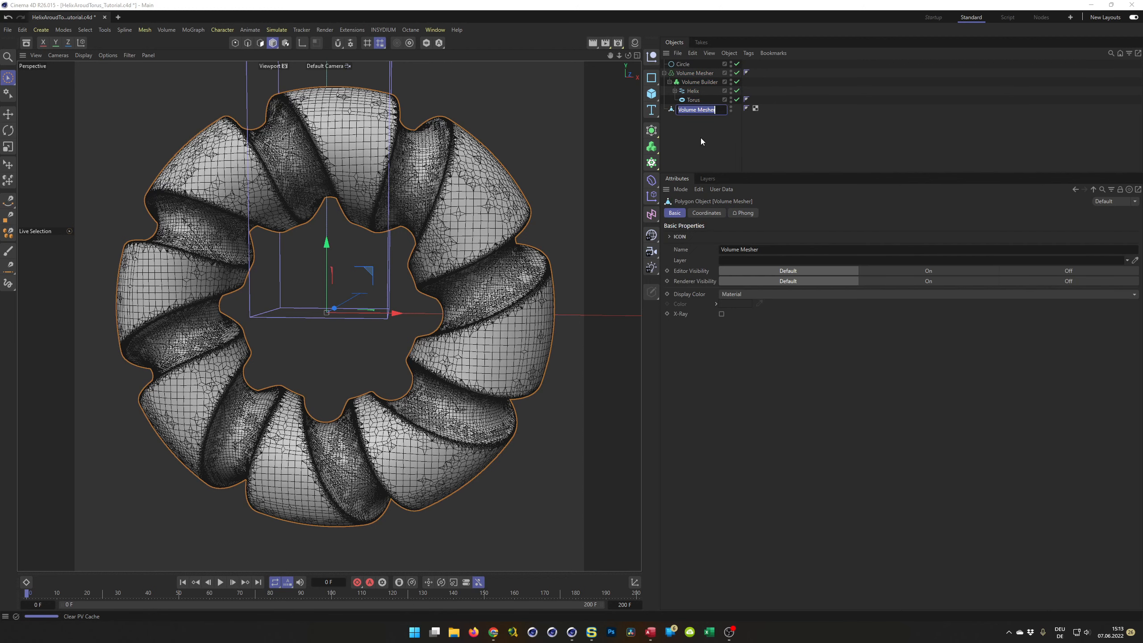
{"action": "type", "text": "Torus"}
{"action": "key", "text": "Return"}
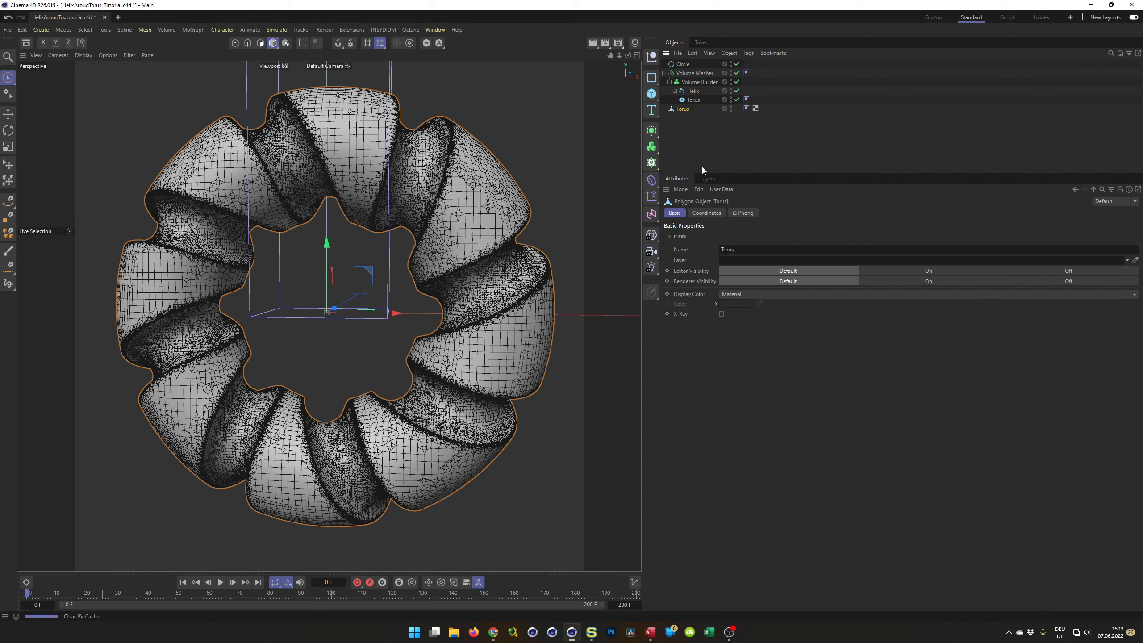
Hide the Torus polygon object and set the Helix entry's mode to Intersect in the Volume Builder.
{"action": "left_click", "coordinate": [730, 108], "text": "ctrl"}
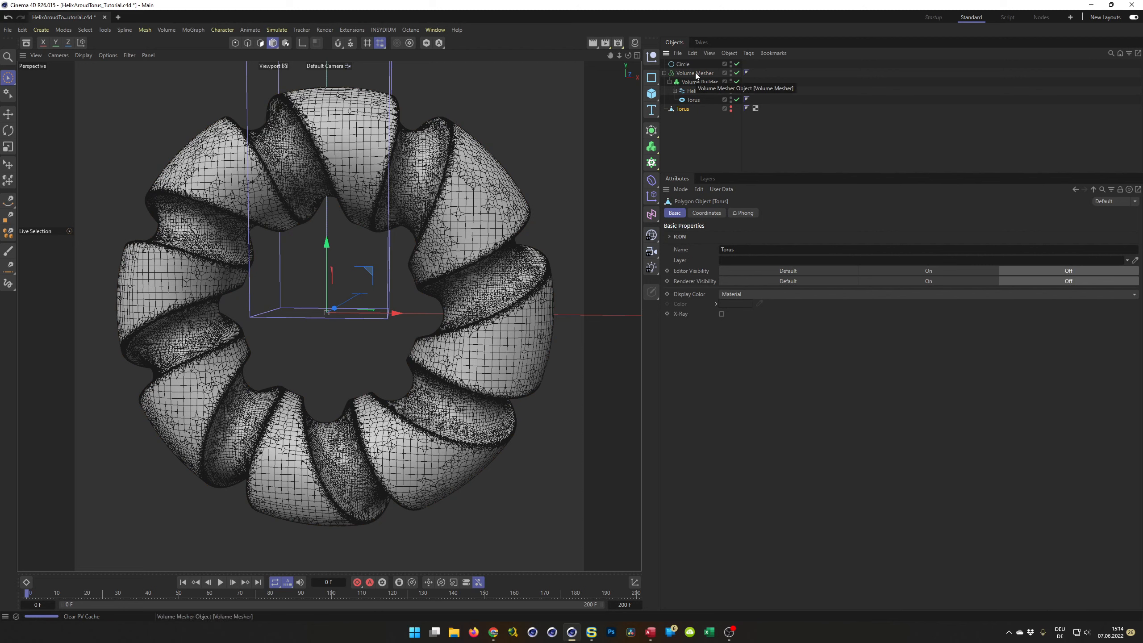
{"action": "left_click", "coordinate": [703, 83]}
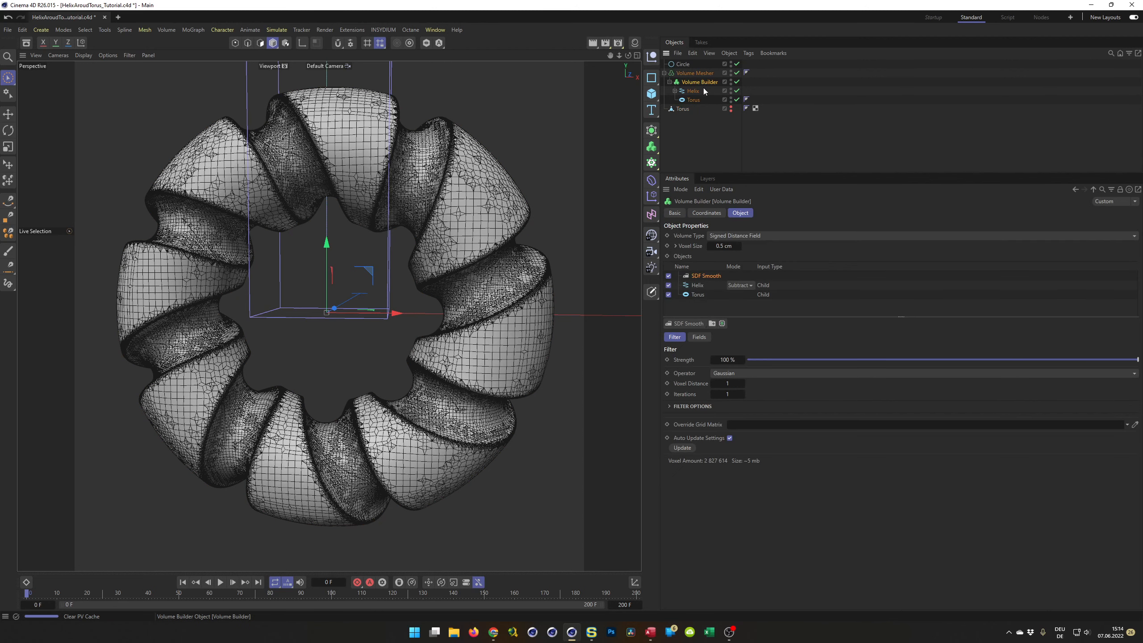
{"action": "left_click", "coordinate": [740, 286]}
{"action": "left_click", "coordinate": [738, 320]}
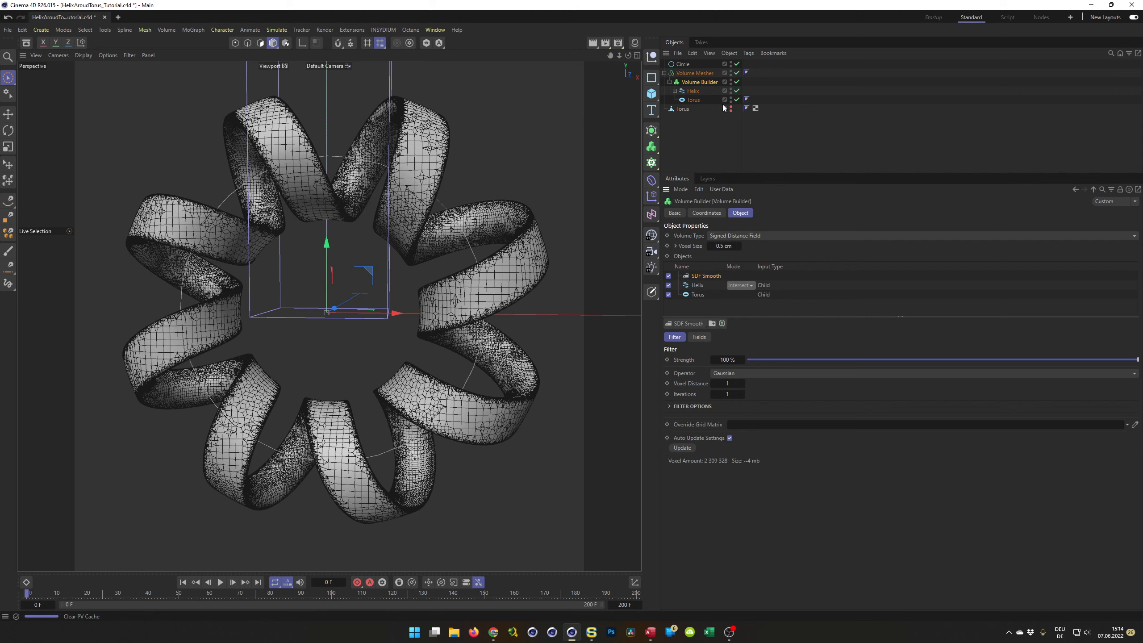
Convert the intersected Volume Mesher with Current State to Object and rename the resulting polygon object Helix.
{"action": "left_click", "coordinate": [696, 75]}
{"action": "right_click", "coordinate": [697, 75]}
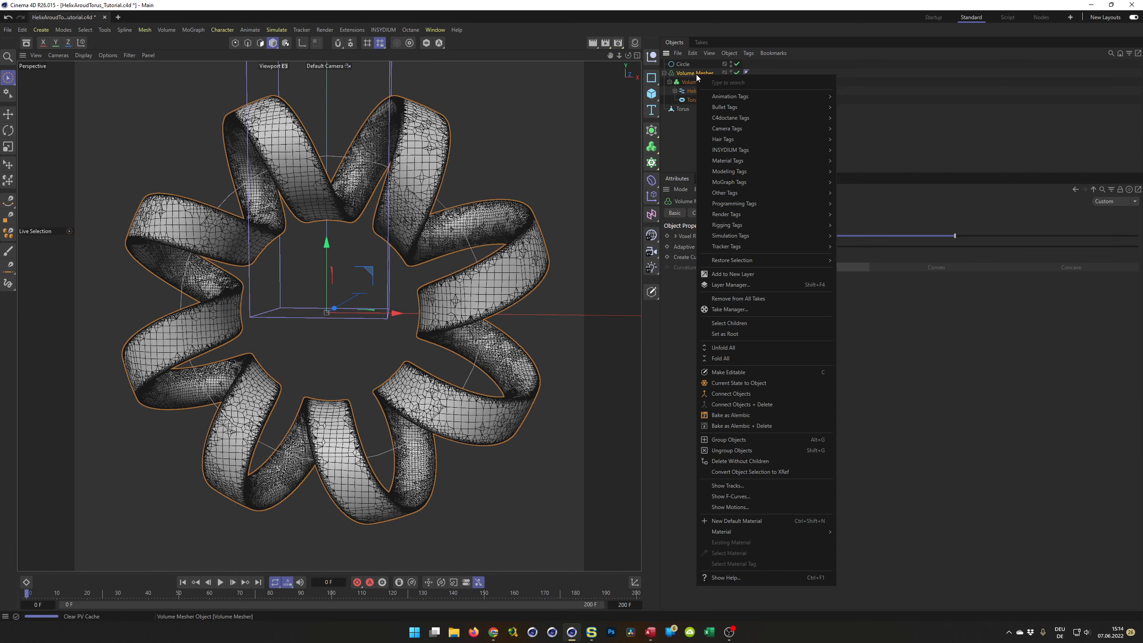
{"action": "left_click", "coordinate": [732, 383]}
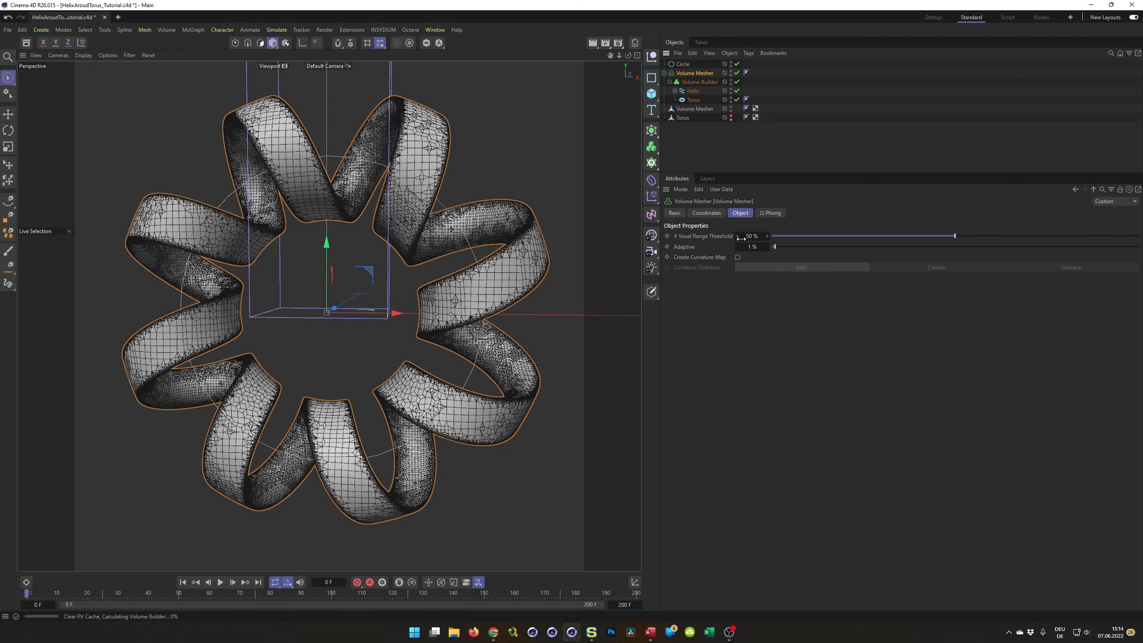
{"action": "double_click", "coordinate": [706, 110]}
{"action": "type", "text": "Helix"}
{"action": "key", "text": "Return"}
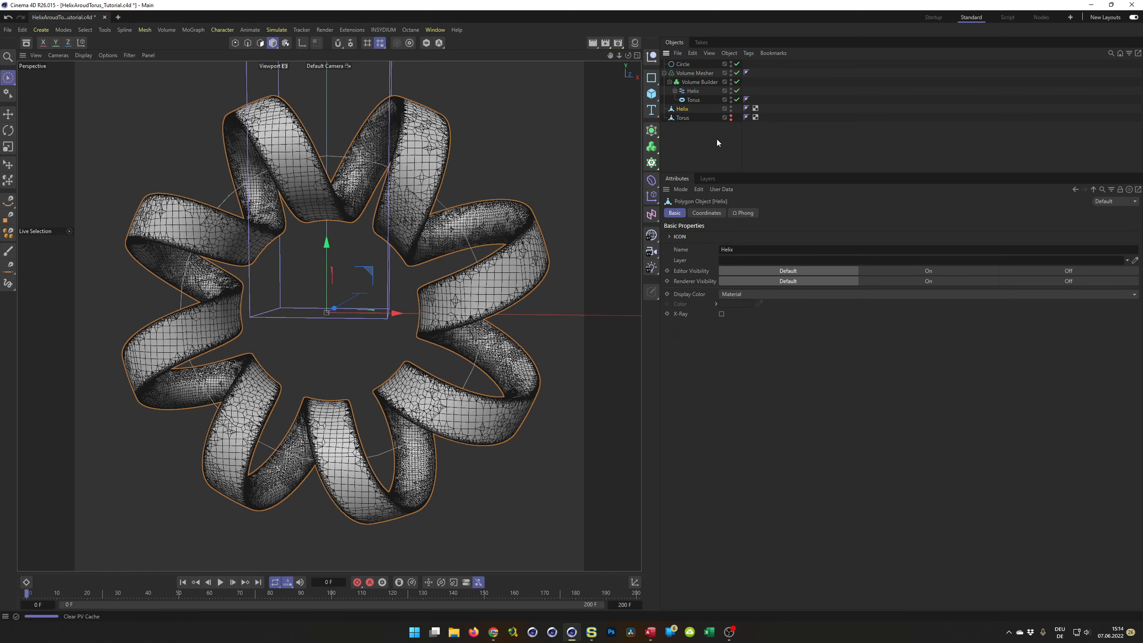
Disable and hide the Volume Mesher setup with its hierarchy collapsed, and save the project.
{"action": "left_click", "coordinate": [737, 72]}
{"action": "left_click", "coordinate": [737, 82]}
{"action": "left_click", "coordinate": [731, 71]}
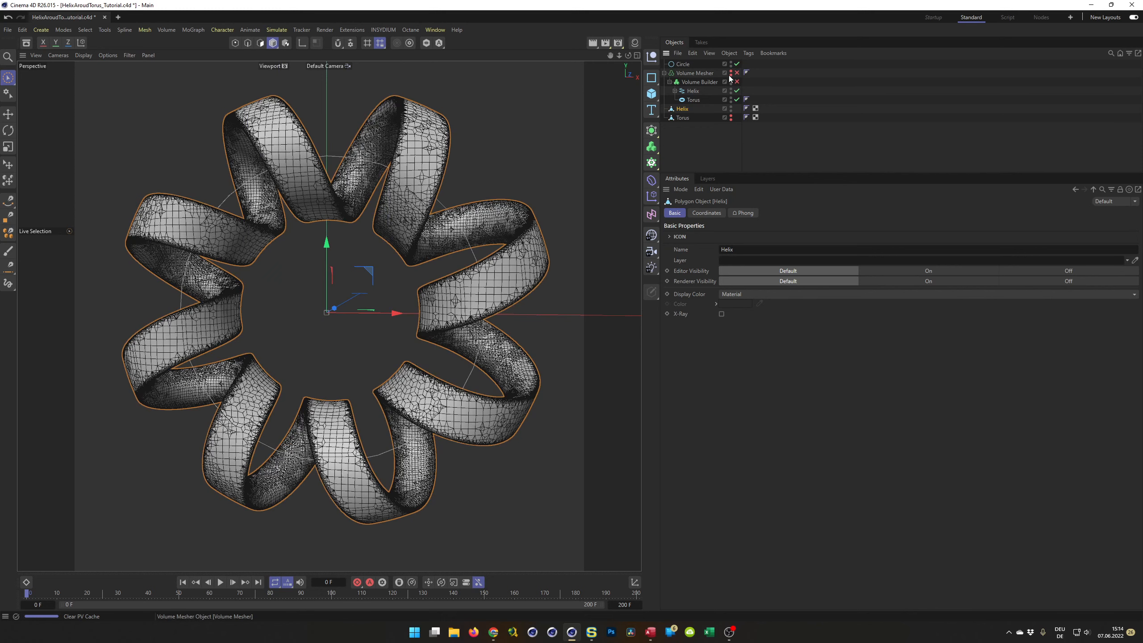
{"action": "left_click", "coordinate": [664, 72]}
{"action": "key", "text": "ctrl+s"}
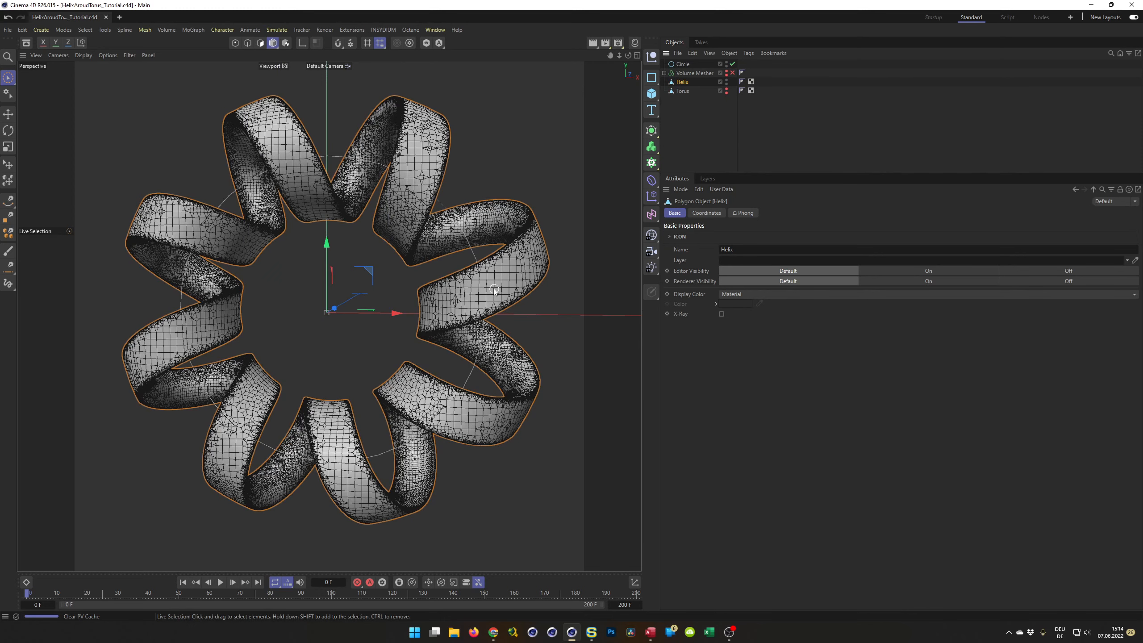
Examine the Helix polygon mesh's topology from different angles and look through the available extensions for remeshing.
{"action": "scroll", "coordinate": [465, 283], "scroll_direction": "down", "scroll_amount": 1}
{"action": "left_click_drag", "start_coordinate": [465, 283], "coordinate": [442, 305], "text": "alt"}
{"action": "scroll", "coordinate": [474, 228], "scroll_direction": "up", "scroll_amount": 8}
{"action": "scroll", "coordinate": [479, 229], "scroll_direction": "down", "scroll_amount": 5}
{"action": "scroll", "coordinate": [422, 236], "scroll_direction": "down", "scroll_amount": 6}
{"action": "left_click_drag", "start_coordinate": [422, 236], "coordinate": [461, 302], "text": "alt"}
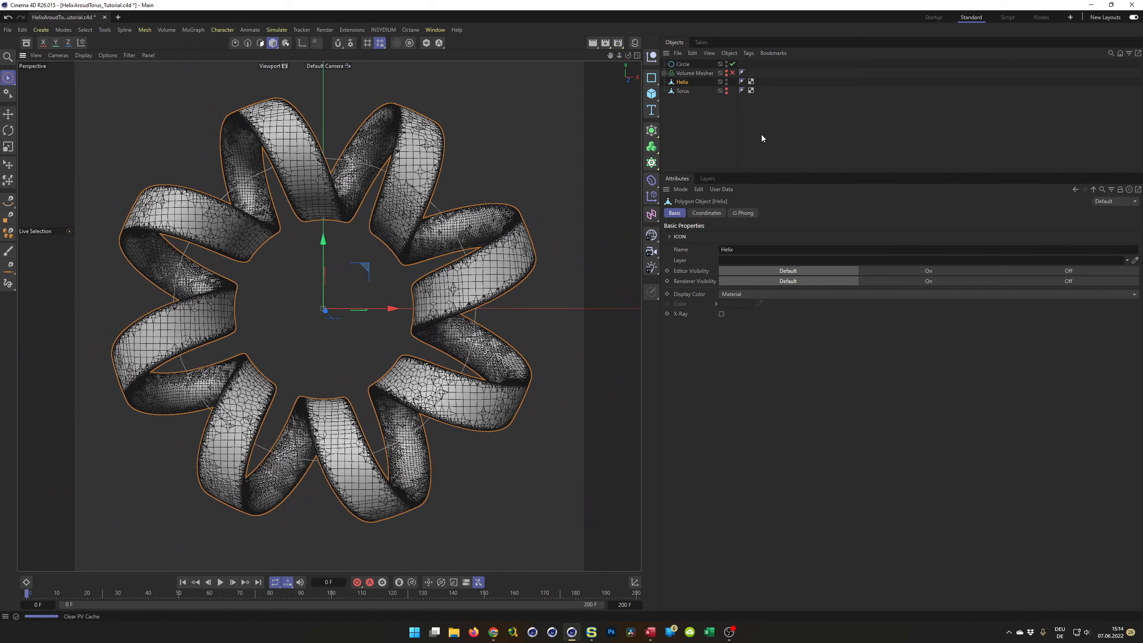
{"action": "left_click", "coordinate": [352, 29]}
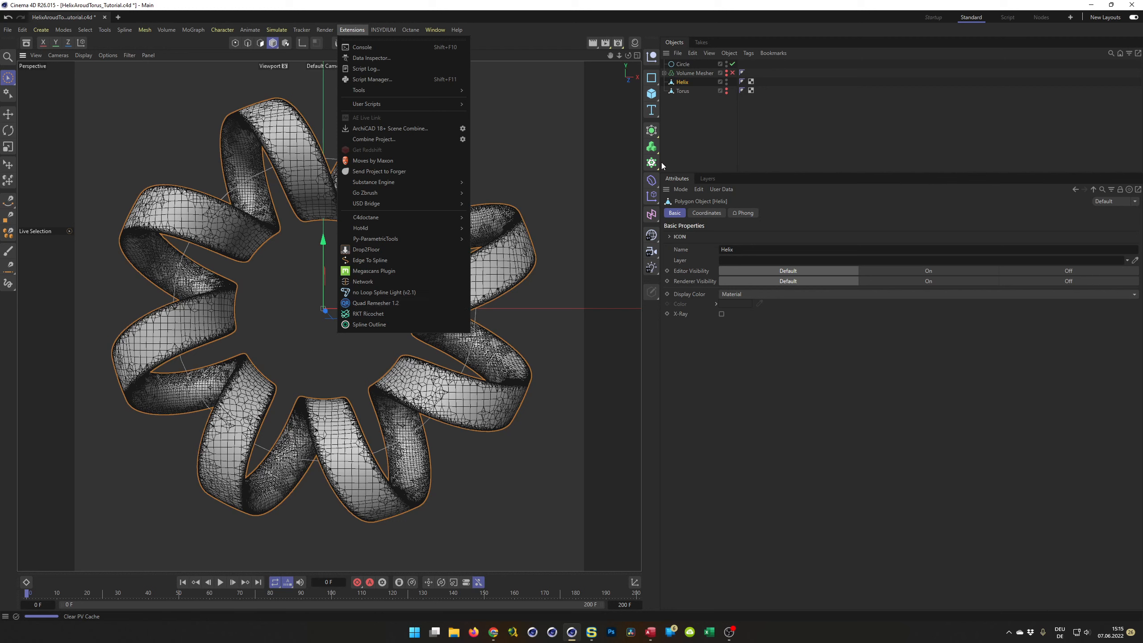
{"action": "left_click", "coordinate": [701, 21]}
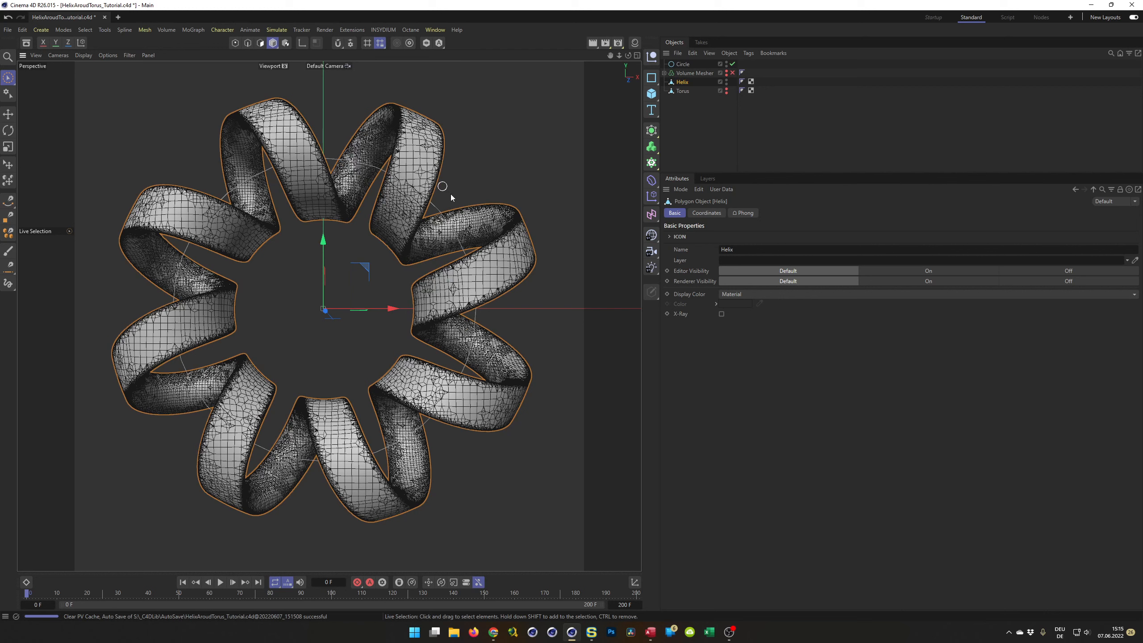
Show the Torus polygon object, hide the Helix polygon object, and select the Torus.
{"action": "left_click", "coordinate": [727, 91]}
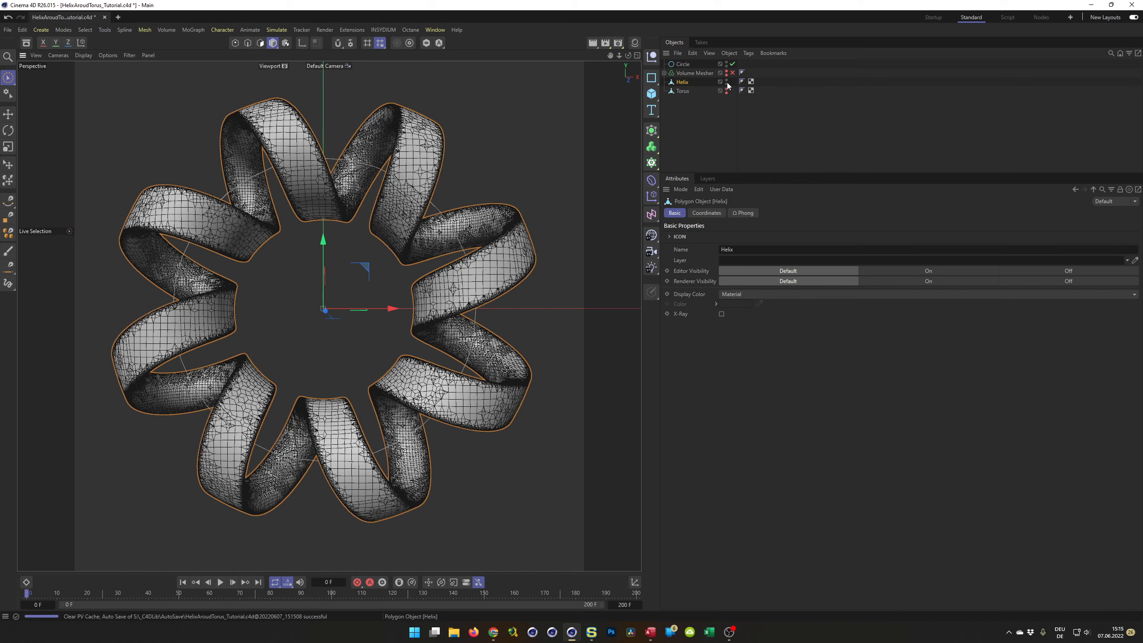
{"action": "left_click", "coordinate": [726, 82]}
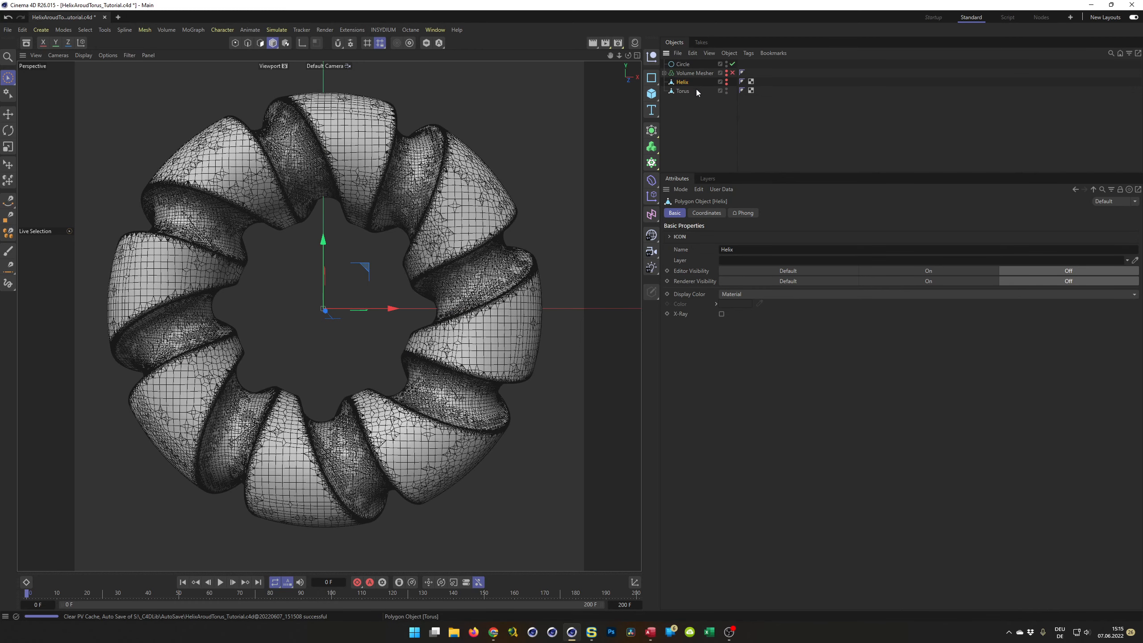
{"action": "left_click", "coordinate": [683, 92]}
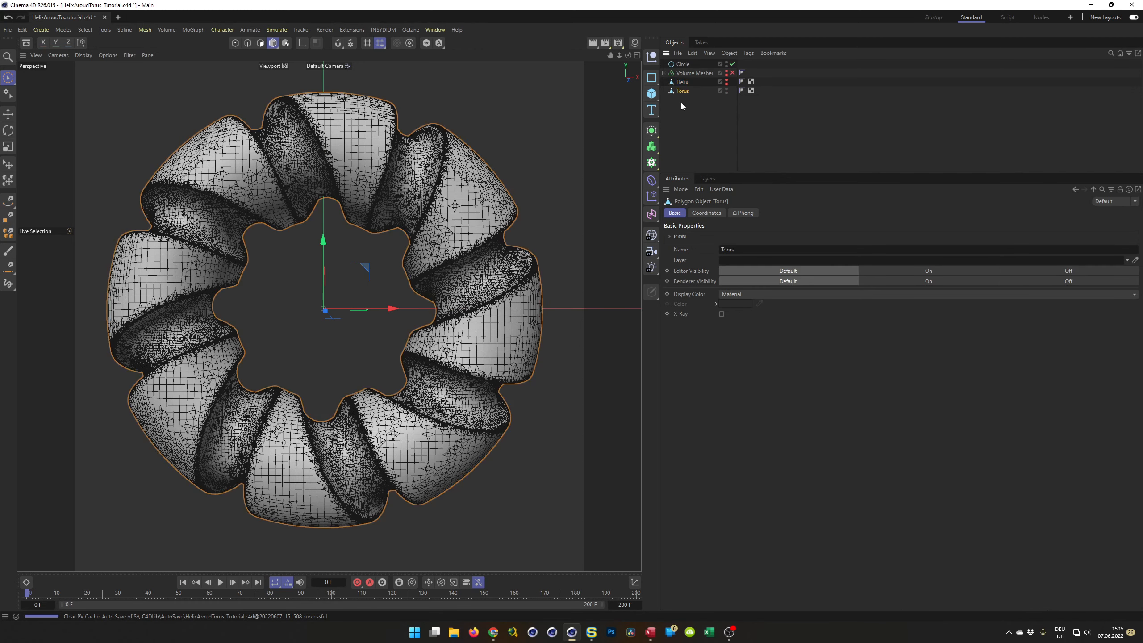
Add a Remesh generator as the parent of the Torus object and set its Mesh Density to 10%.
{"action": "left_click_drag", "start_coordinate": [656, 132], "coordinate": [655, 137]}
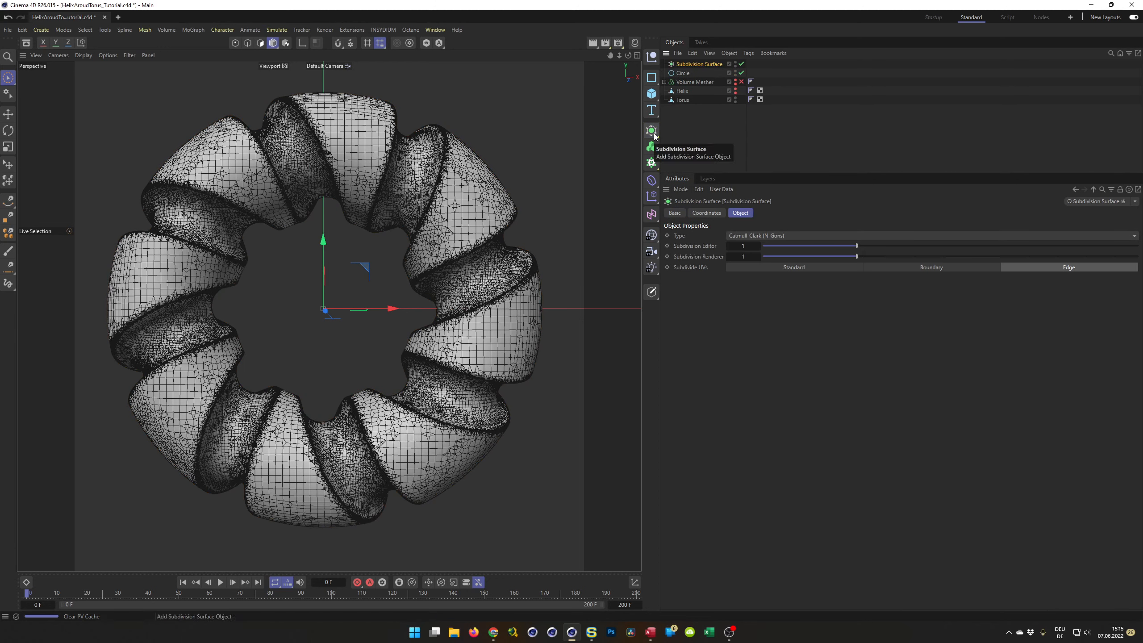
{"action": "key", "text": "ctrl+z"}
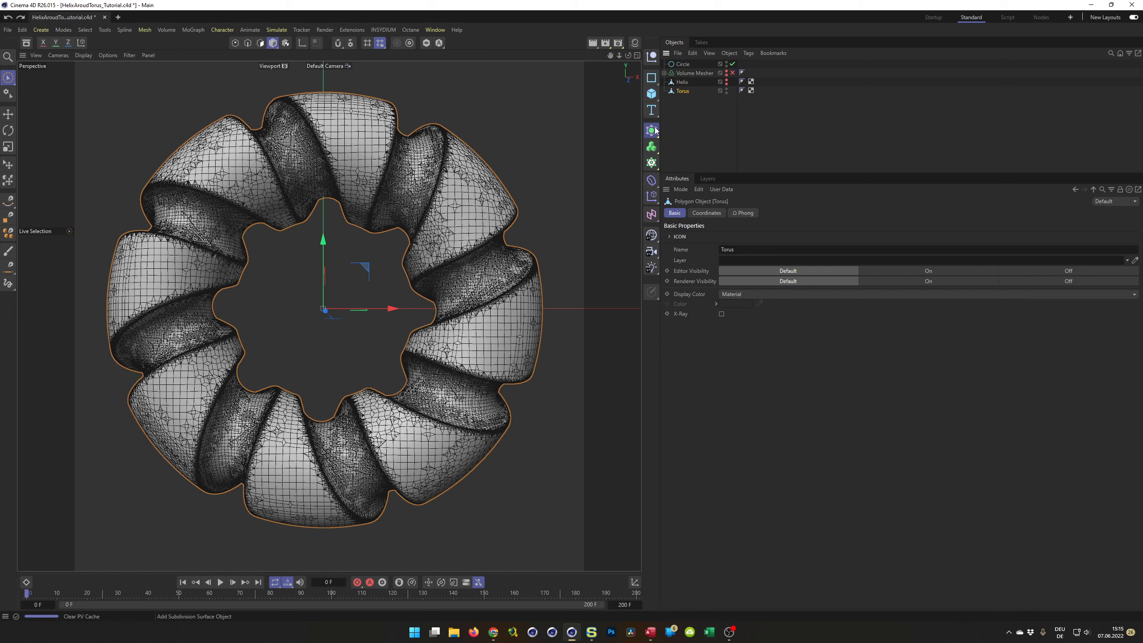
{"action": "left_click_drag", "start_coordinate": [656, 131], "coordinate": [656, 130]}
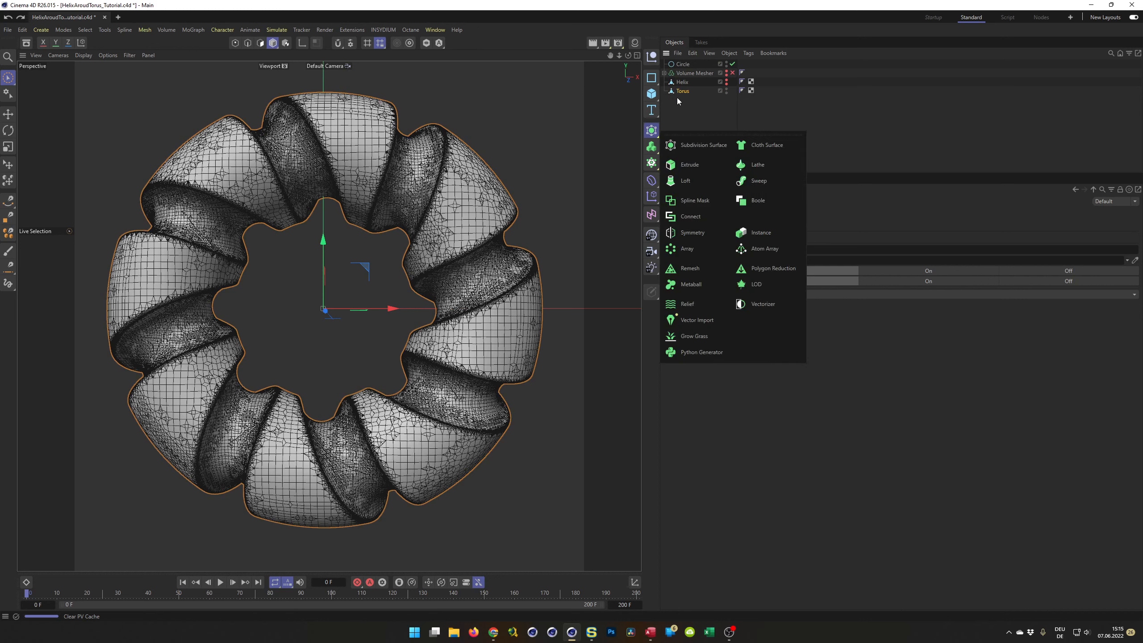
{"action": "left_click", "coordinate": [690, 269]}
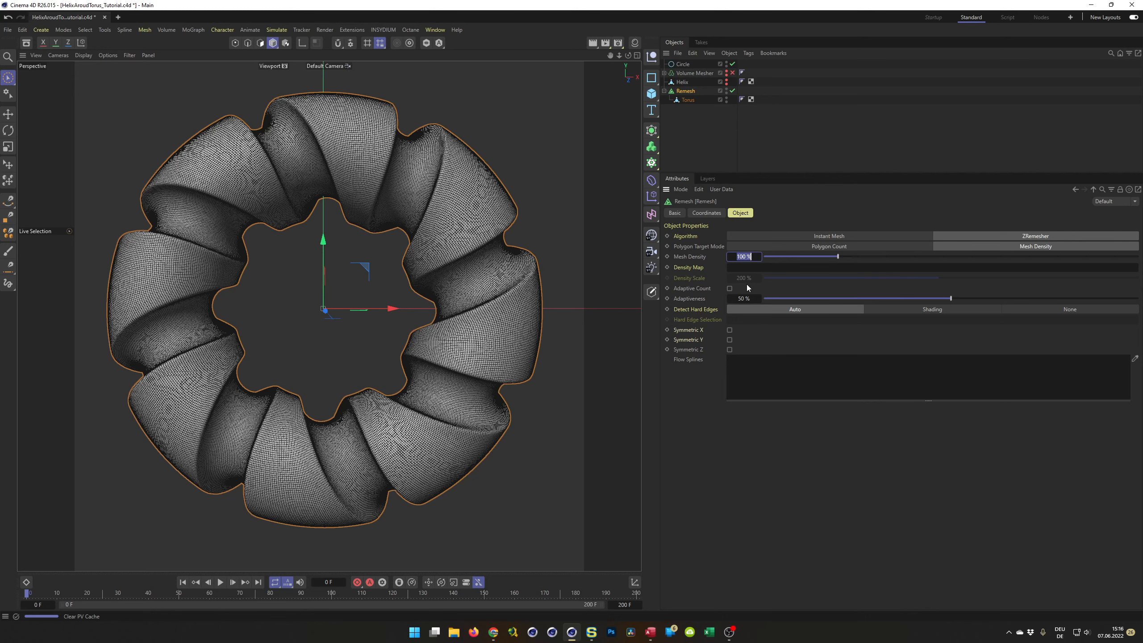
{"action": "type", "text": "10"}
{"action": "key", "text": "Return"}
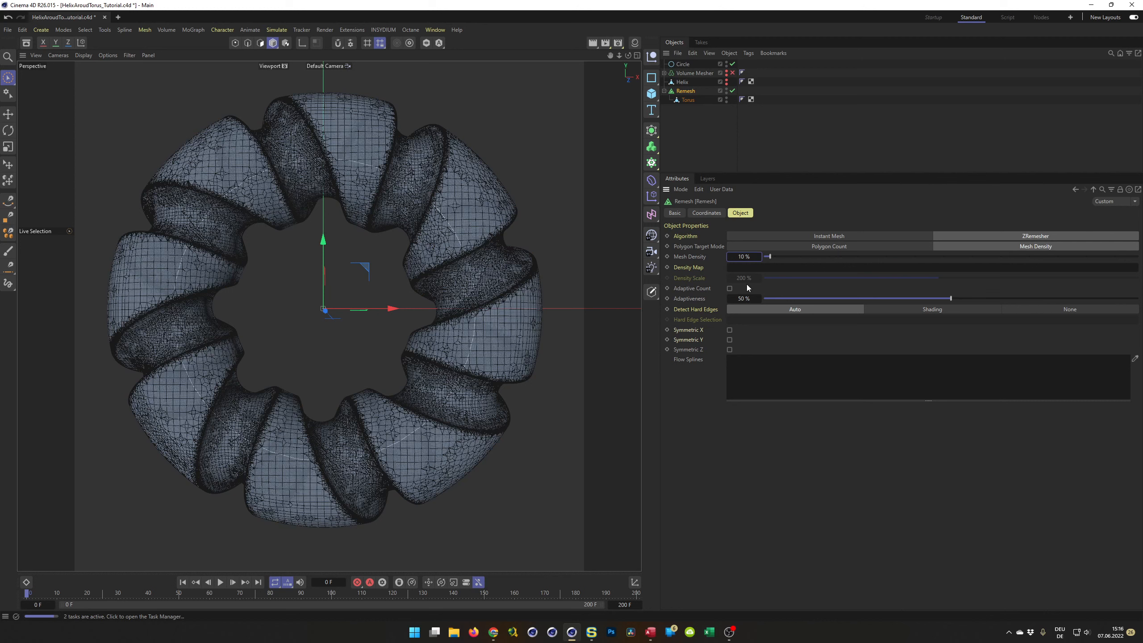
Set the Remesh generator's Adaptiveness to 100%.
{"action": "left_click_drag", "start_coordinate": [574, 262], "coordinate": [546, 273], "text": "alt"}
{"action": "scroll", "coordinate": [554, 266], "scroll_direction": "up", "scroll_amount": 8}
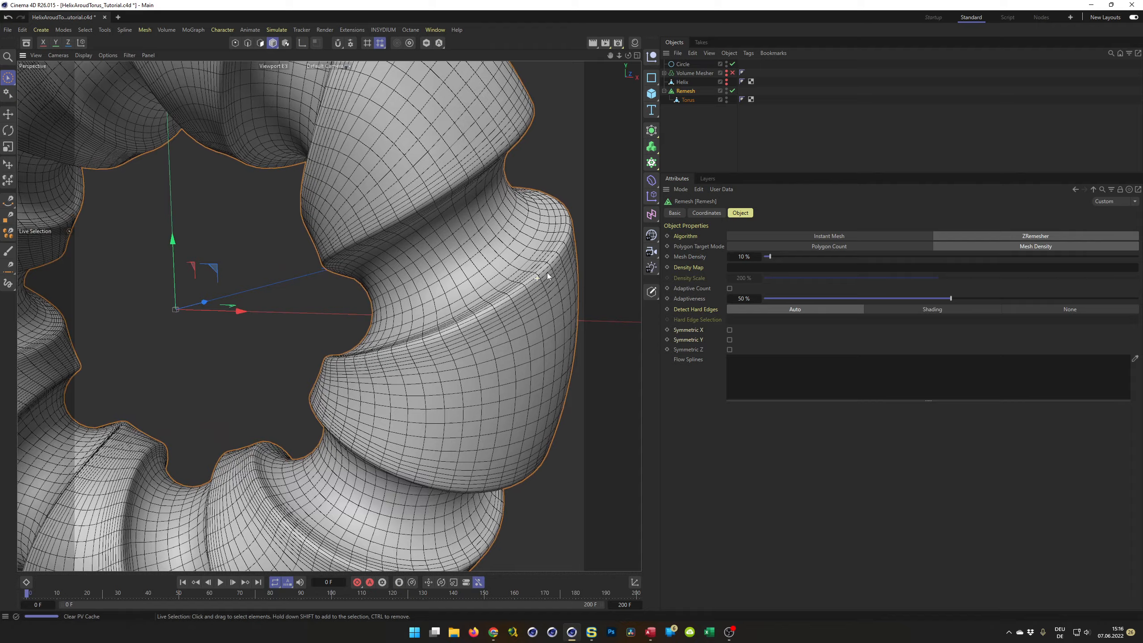
{"action": "left_click_drag", "start_coordinate": [493, 306], "coordinate": [432, 335], "text": "alt"}
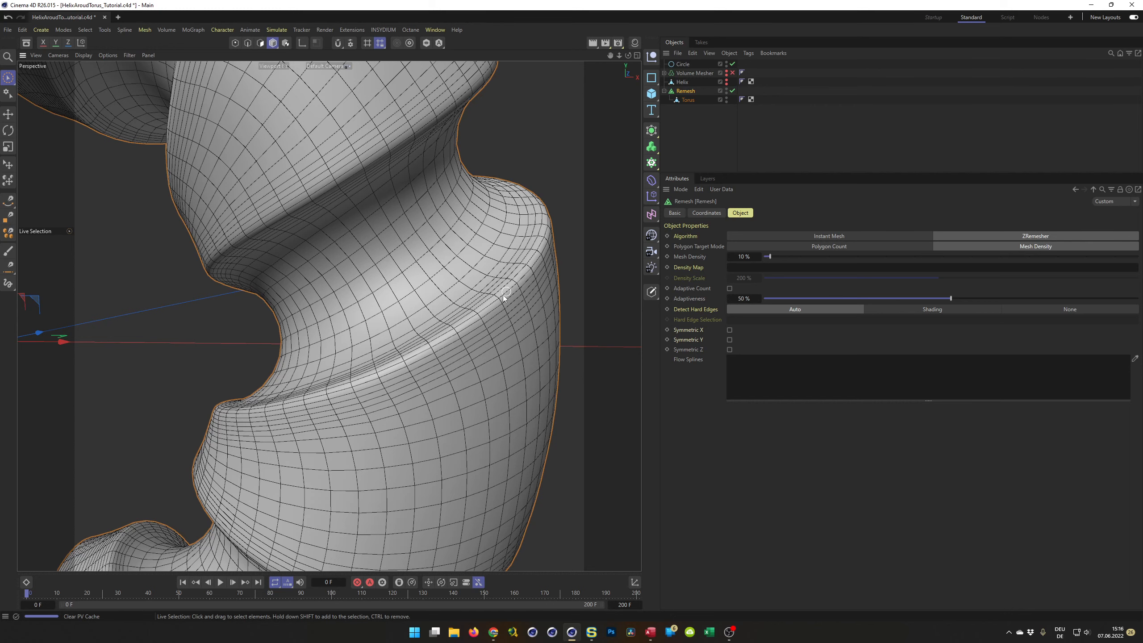
{"action": "left_click_drag", "start_coordinate": [400, 367], "coordinate": [402, 372], "text": "alt"}
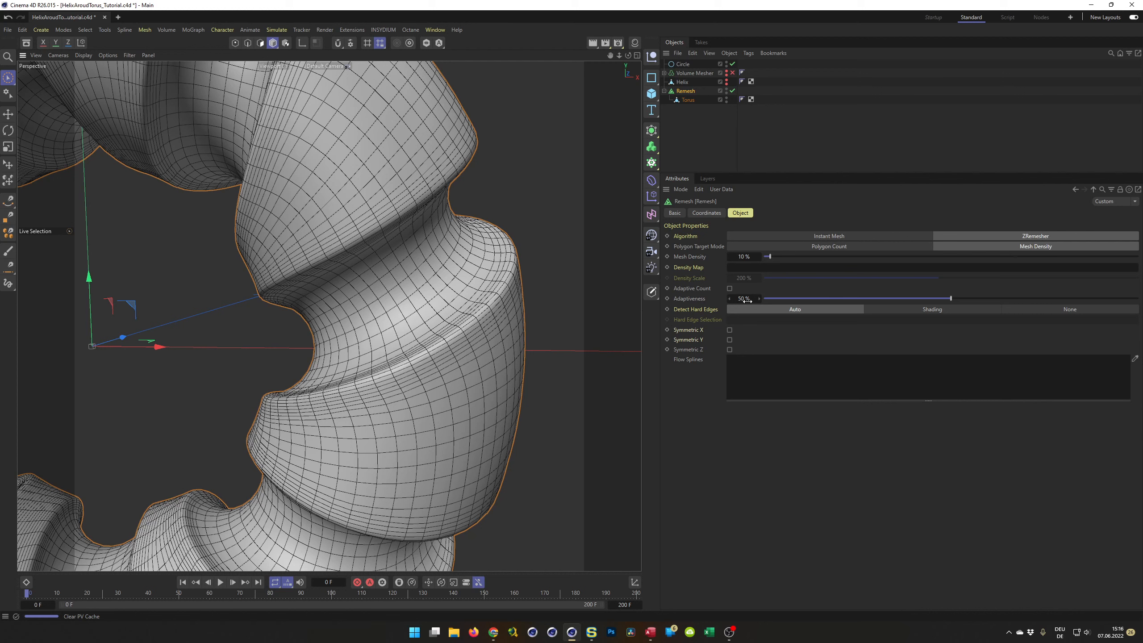
{"action": "type", "text": "100"}
{"action": "key", "text": "Return"}
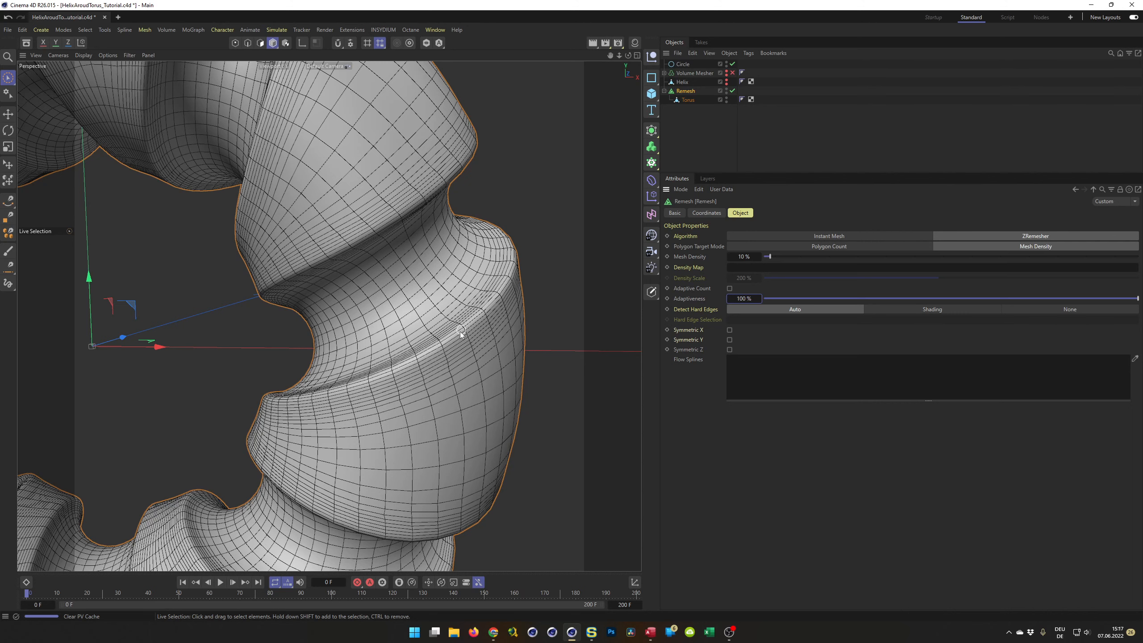
Convert the Remesh generator with Current State to Object and rename the resulting polygon object Torus.
{"action": "scroll", "coordinate": [407, 347], "scroll_direction": "down", "scroll_amount": 5}
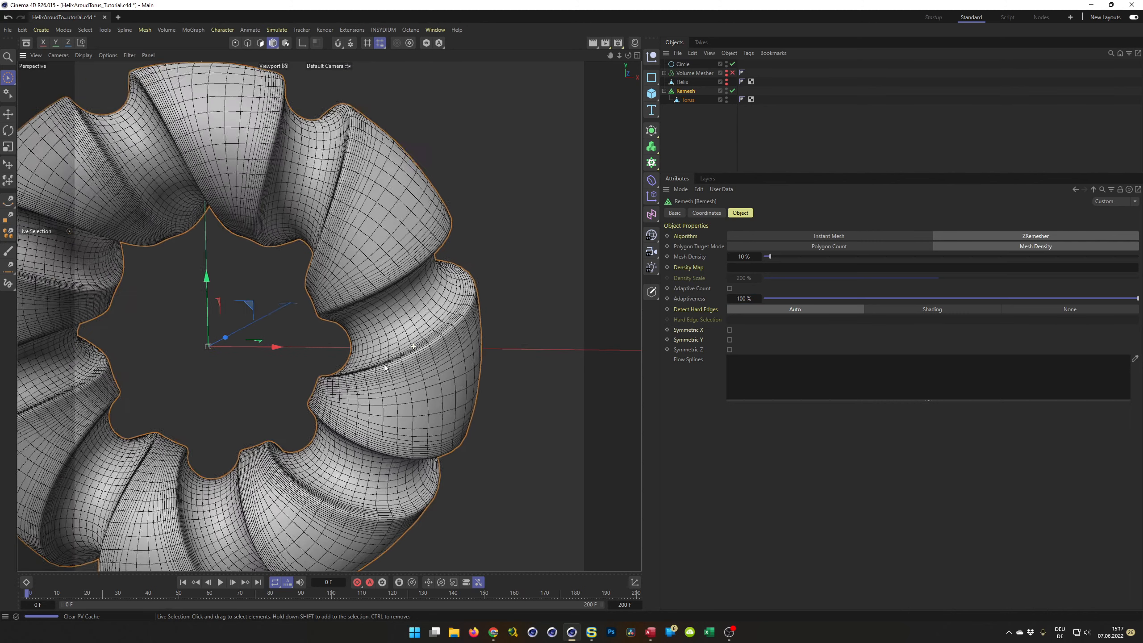
{"action": "middle_click_drag", "start_coordinate": [402, 348], "coordinate": [471, 309], "text": "alt"}
{"action": "left_click_drag", "start_coordinate": [470, 309], "coordinate": [487, 307], "text": "alt"}
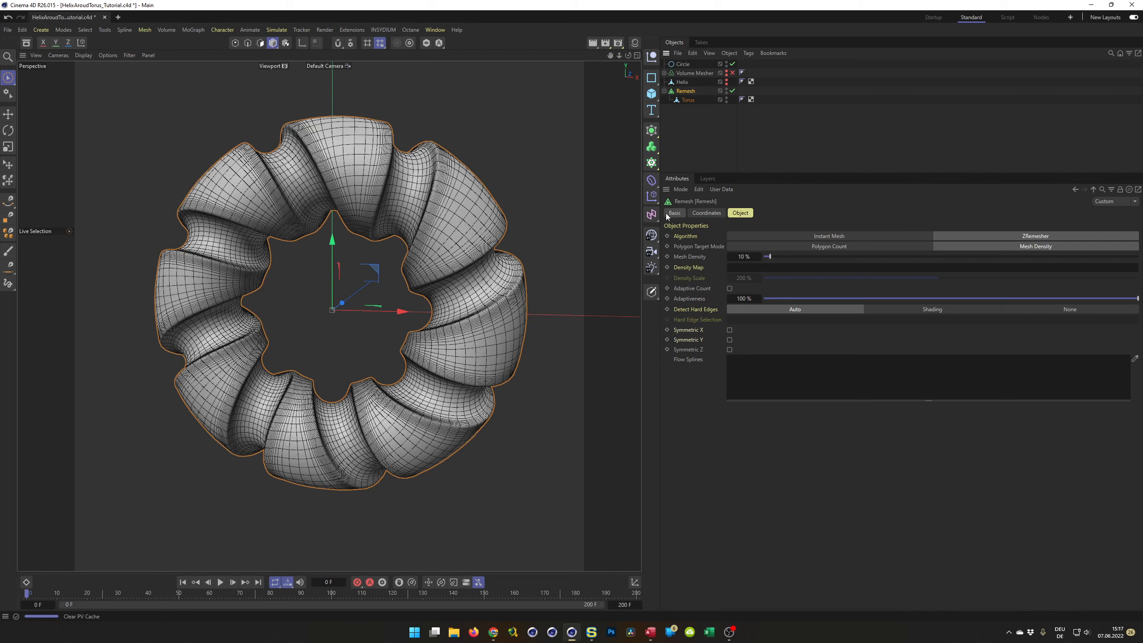
{"action": "right_click", "coordinate": [687, 92]}
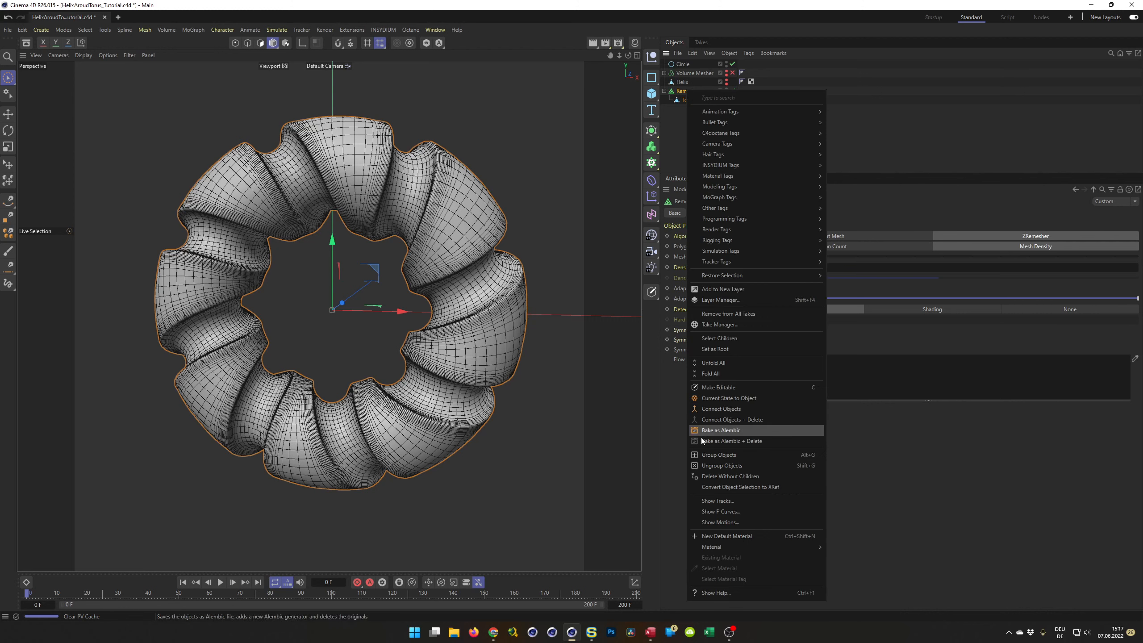
{"action": "left_click", "coordinate": [734, 399]}
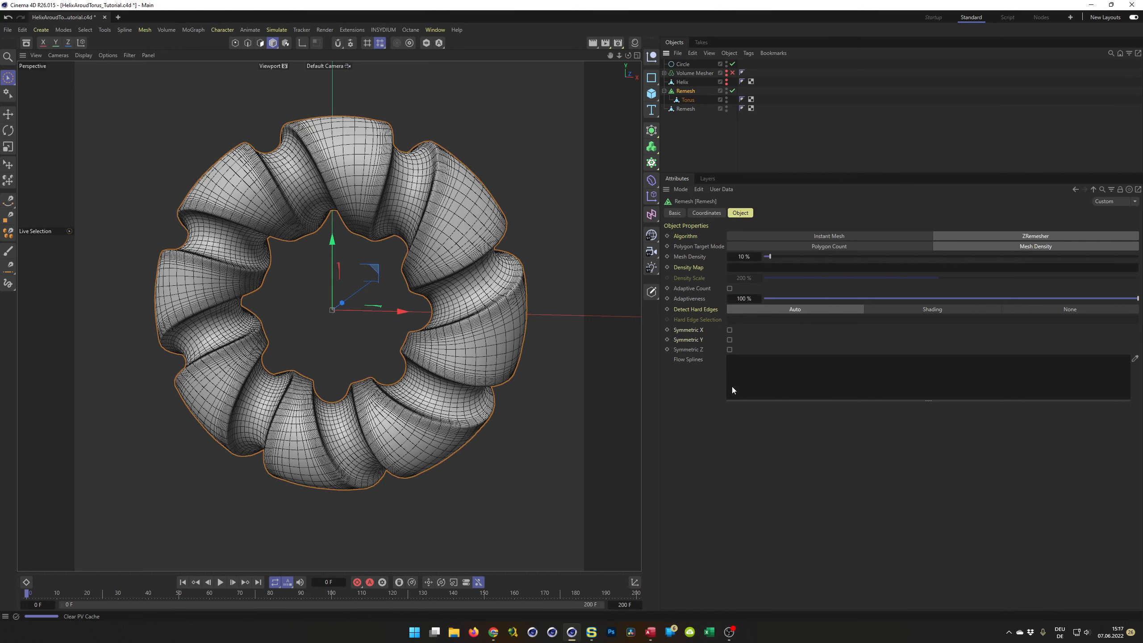
{"action": "double_click", "coordinate": [685, 109]}
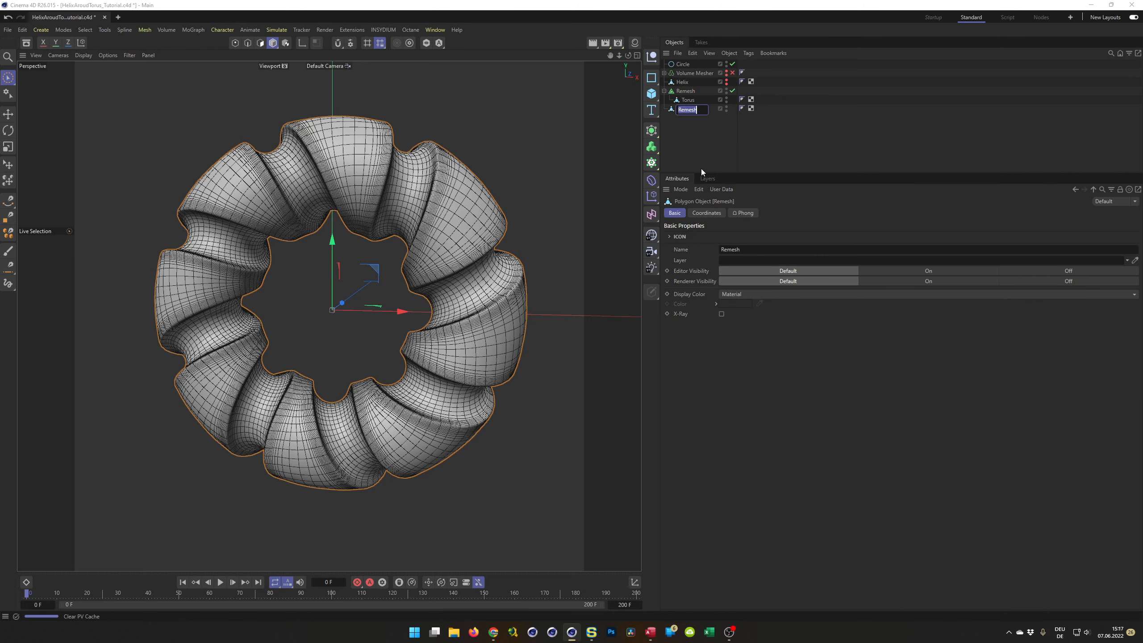
{"action": "type", "text": "Torus"}
{"action": "key", "text": "Return"}
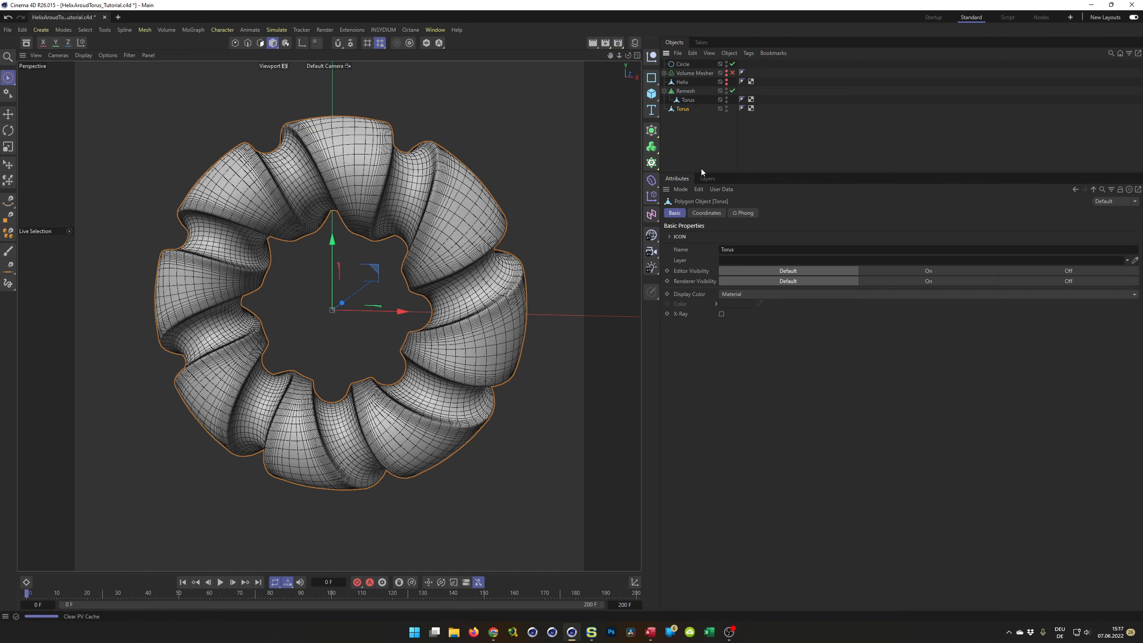
Hide the remeshed Torus object and delete the original Torus from under the Remesh generator.
{"action": "left_click", "coordinate": [727, 108], "text": "alt"}
{"action": "left_click", "coordinate": [727, 107], "text": "alt"}
{"action": "left_click", "coordinate": [690, 100]}
{"action": "key", "text": "Delete"}
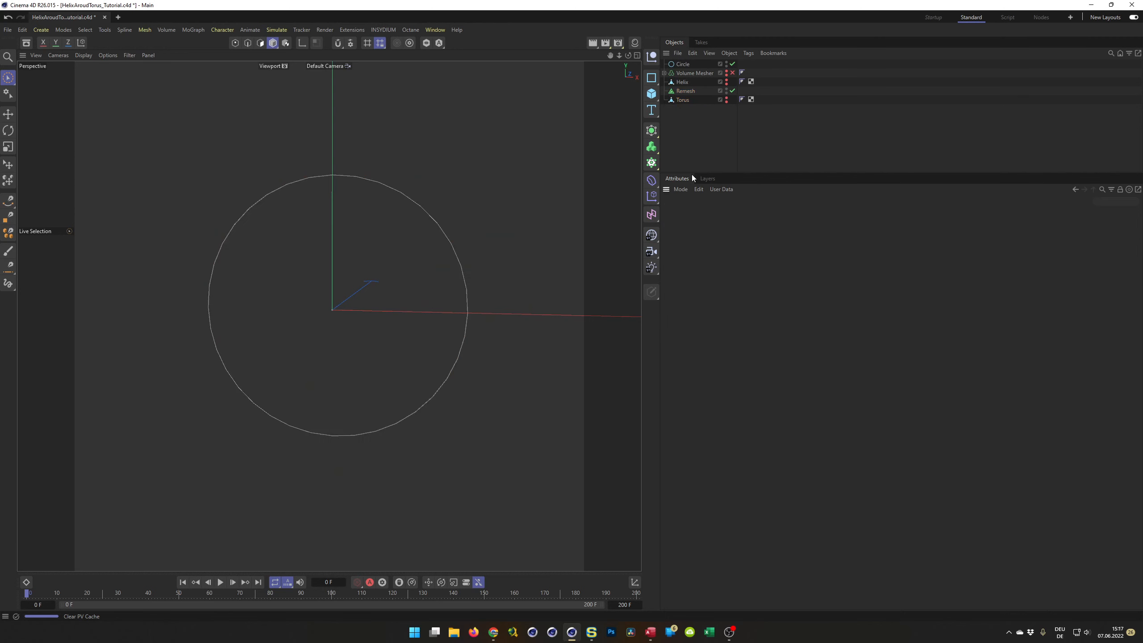
Show the Helix polygon object and make it a child of the Remesh generator.
{"action": "left_click", "coordinate": [727, 82], "text": "alt"}
{"action": "left_click_drag", "start_coordinate": [681, 83], "coordinate": [688, 91]}
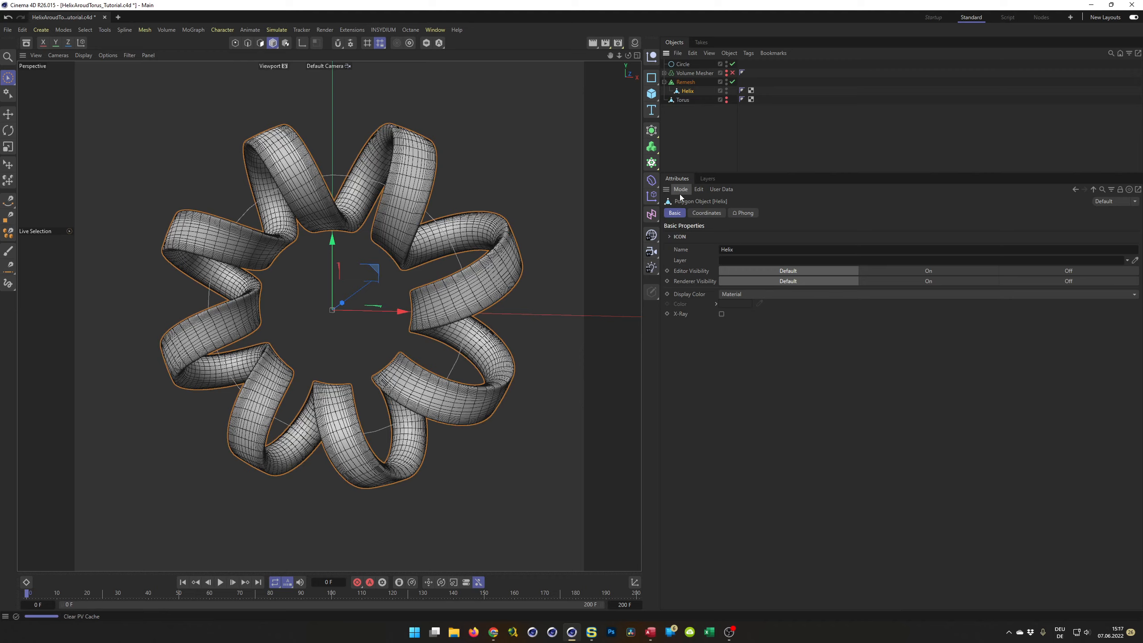
{"action": "scroll", "coordinate": [525, 257], "scroll_direction": "up", "scroll_amount": 3}
{"action": "scroll", "coordinate": [524, 256], "scroll_direction": "up", "scroll_amount": 3}
{"action": "scroll", "coordinate": [554, 237], "scroll_direction": "down", "scroll_amount": 5}
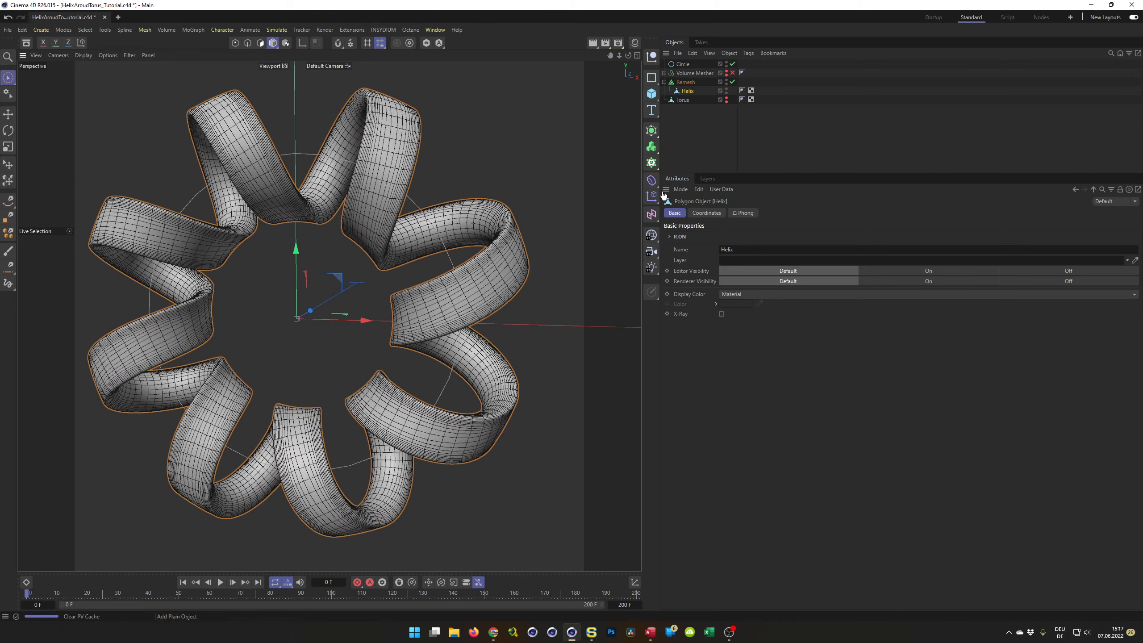
Convert the remeshed helix with Current State to Object and rename the resulting polygon object Helix.
{"action": "left_click", "coordinate": [686, 83]}
{"action": "right_click", "coordinate": [688, 83]}
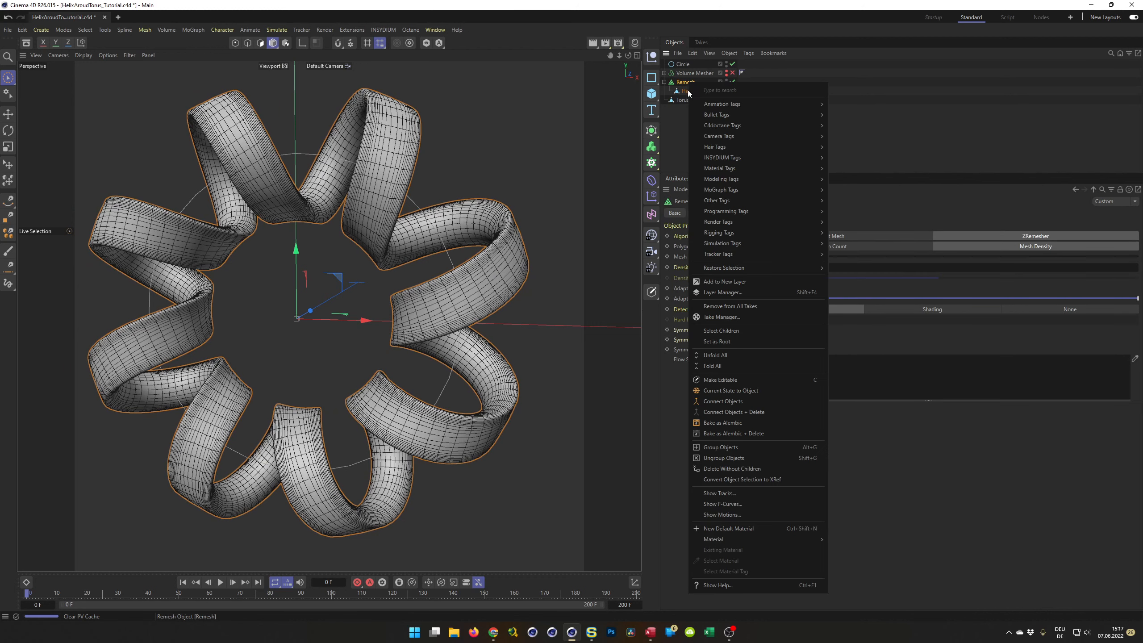
{"action": "left_click", "coordinate": [731, 389]}
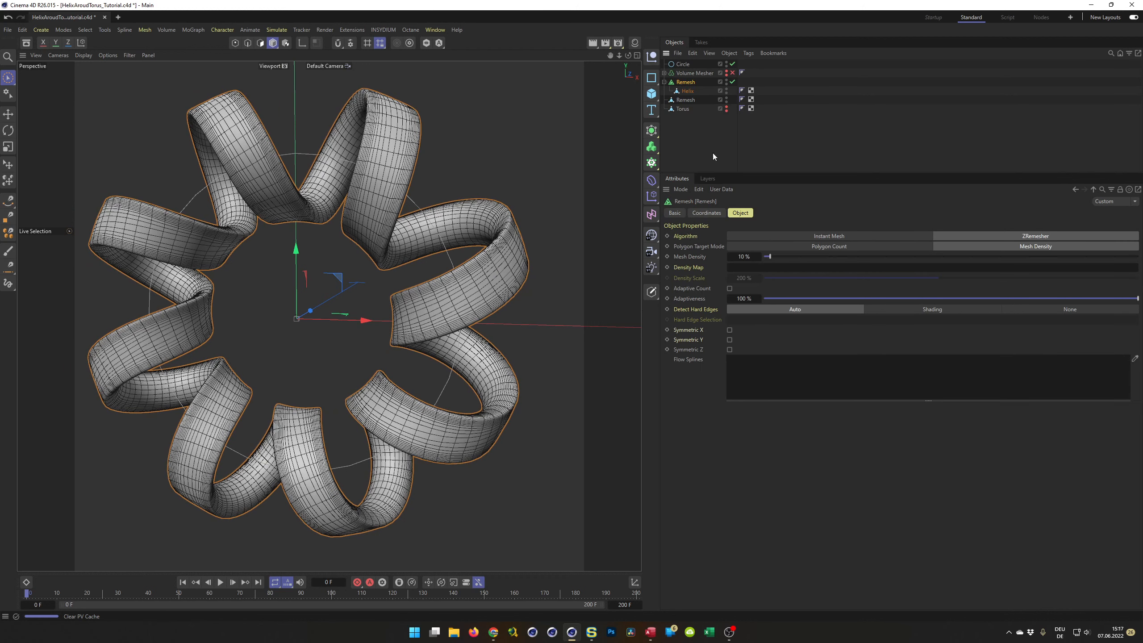
{"action": "double_click", "coordinate": [686, 100]}
{"action": "type", "text": "Helix"}
{"action": "key", "text": "Return"}
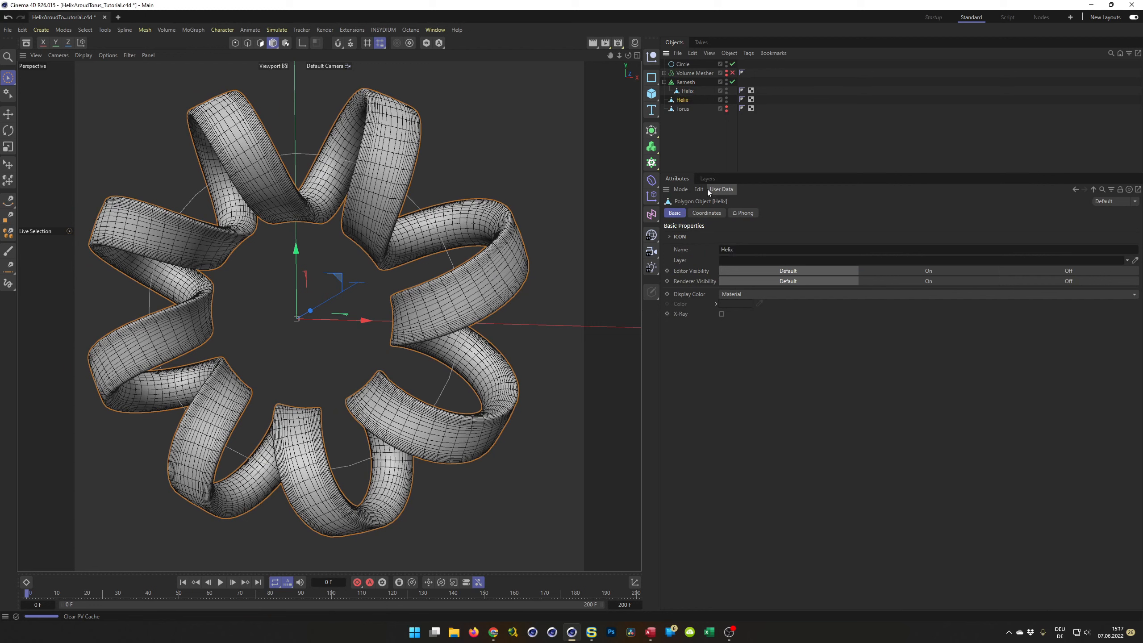
Delete the Remesh generator with its original Helix child and make the remeshed Torus visible.
{"action": "left_click", "coordinate": [689, 83]}
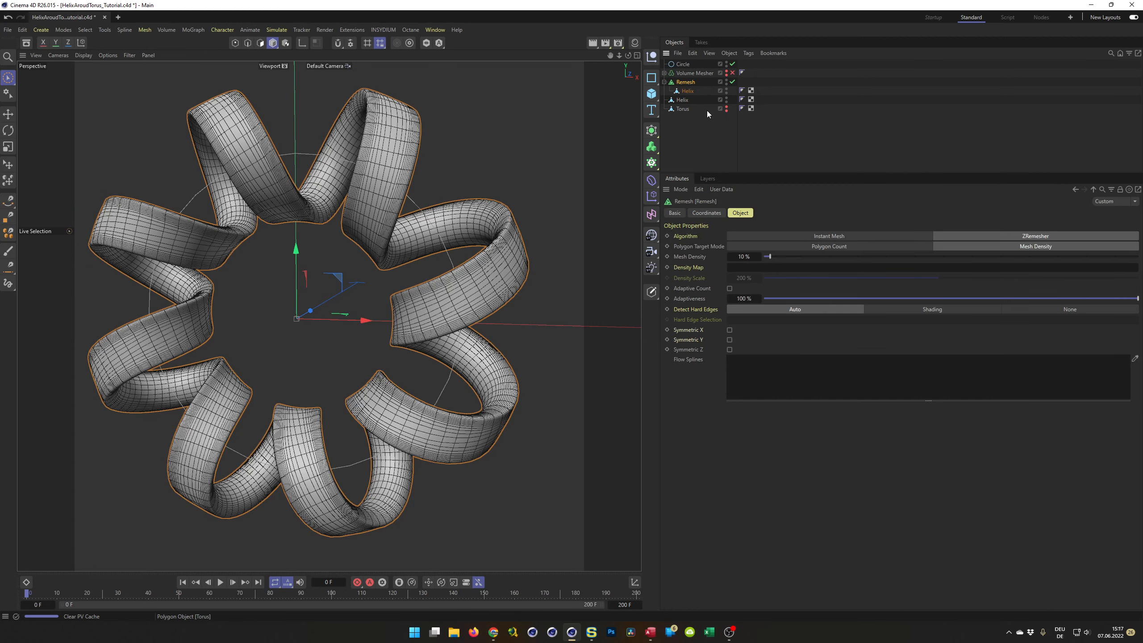
{"action": "key", "text": "Delete"}
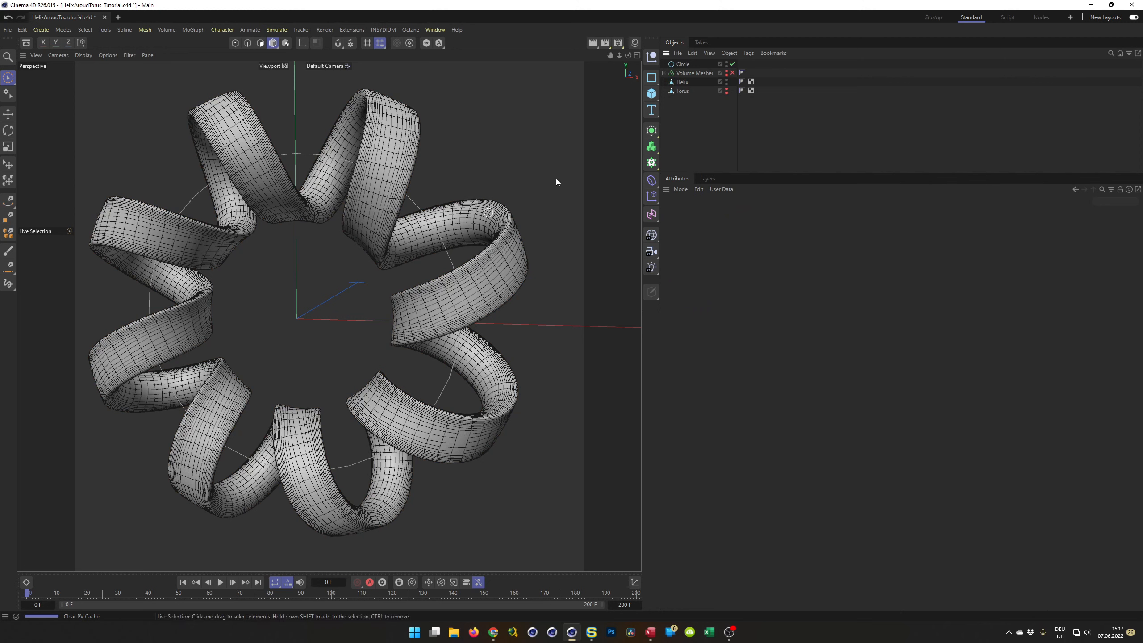
{"action": "left_click", "coordinate": [727, 90]}
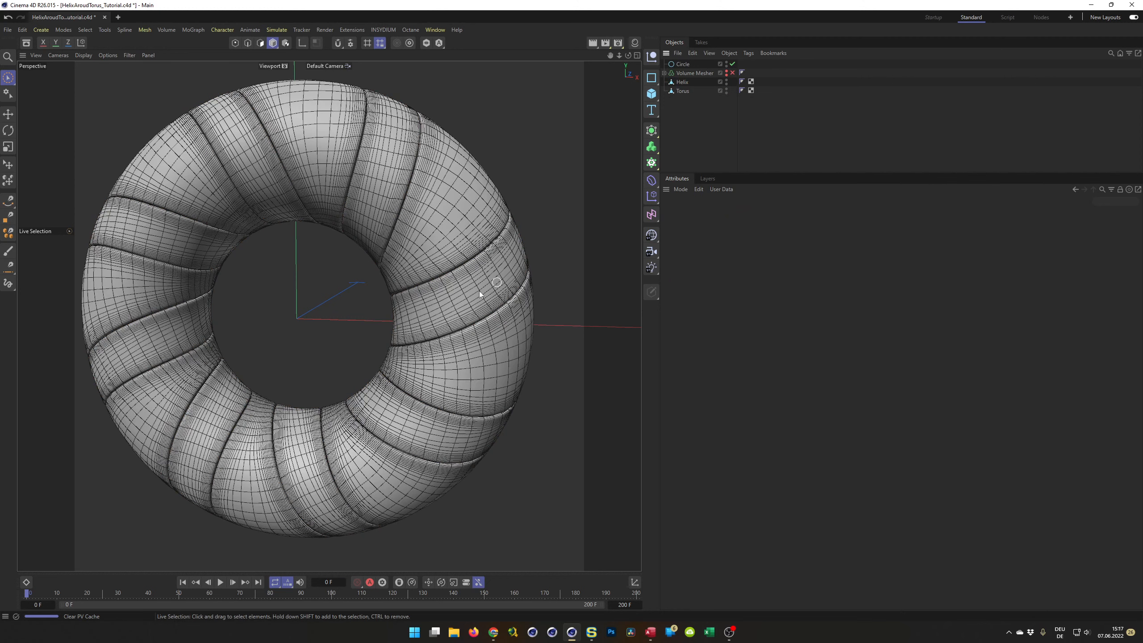
Switch the viewport to shading without mesh lines and inspect the seams between the torus and the helix band.
{"action": "scroll", "coordinate": [509, 255], "scroll_direction": "up", "scroll_amount": 6}
{"action": "scroll", "coordinate": [531, 233], "scroll_direction": "down", "scroll_amount": 8}
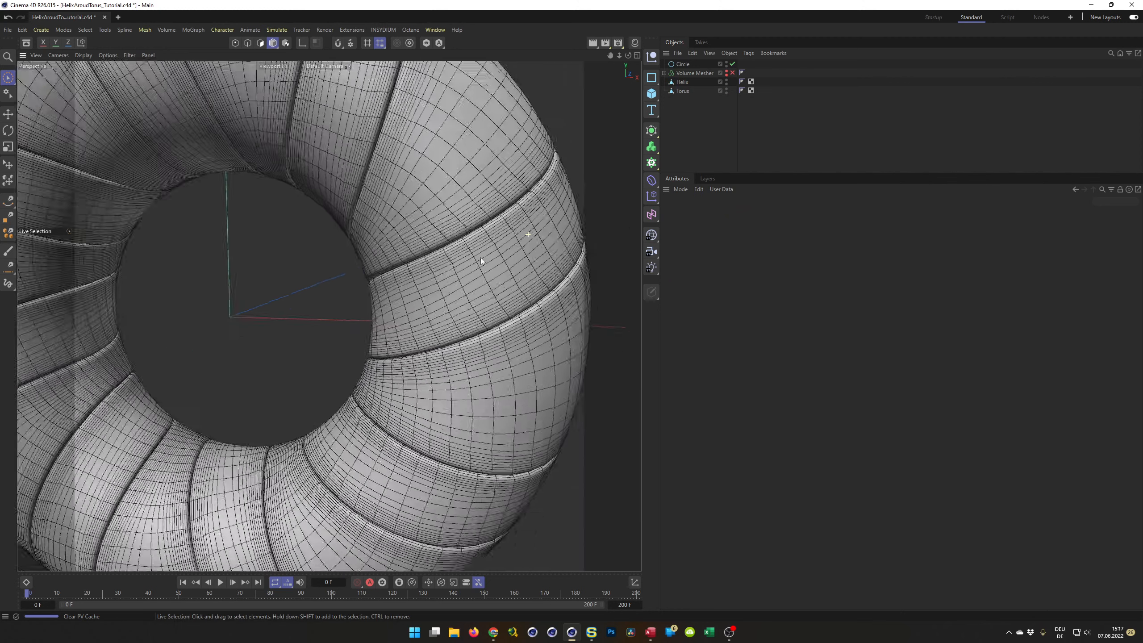
{"action": "right_click", "coordinate": [455, 278]}
{"action": "left_click", "coordinate": [453, 290]}
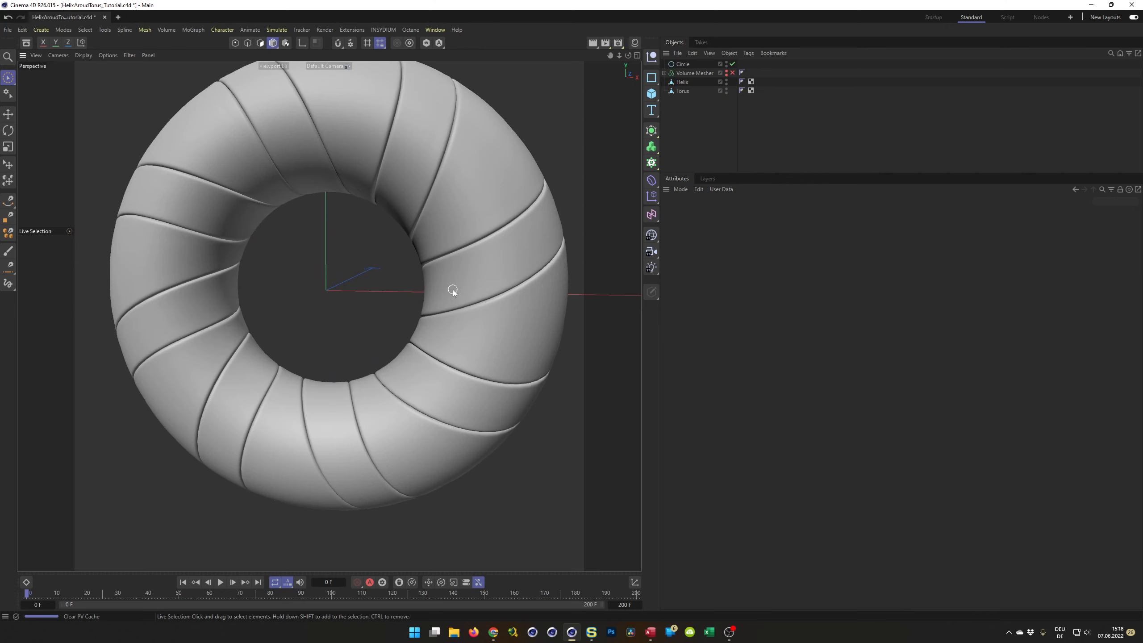
{"action": "mouse_move", "coordinate": [489, 299]}
{"action": "left_mouse_down", "text": "alt"}
{"action": "mouse_move", "coordinate": [405, 334]}
{"action": "mouse_move", "coordinate": [466, 311]}
{"action": "mouse_move", "coordinate": [458, 314]}
{"action": "mouse_move", "coordinate": [488, 282]}
{"action": "left_mouse_up", "text": "alt"}
{"action": "scroll", "coordinate": [517, 266], "scroll_direction": "up", "scroll_amount": 8}
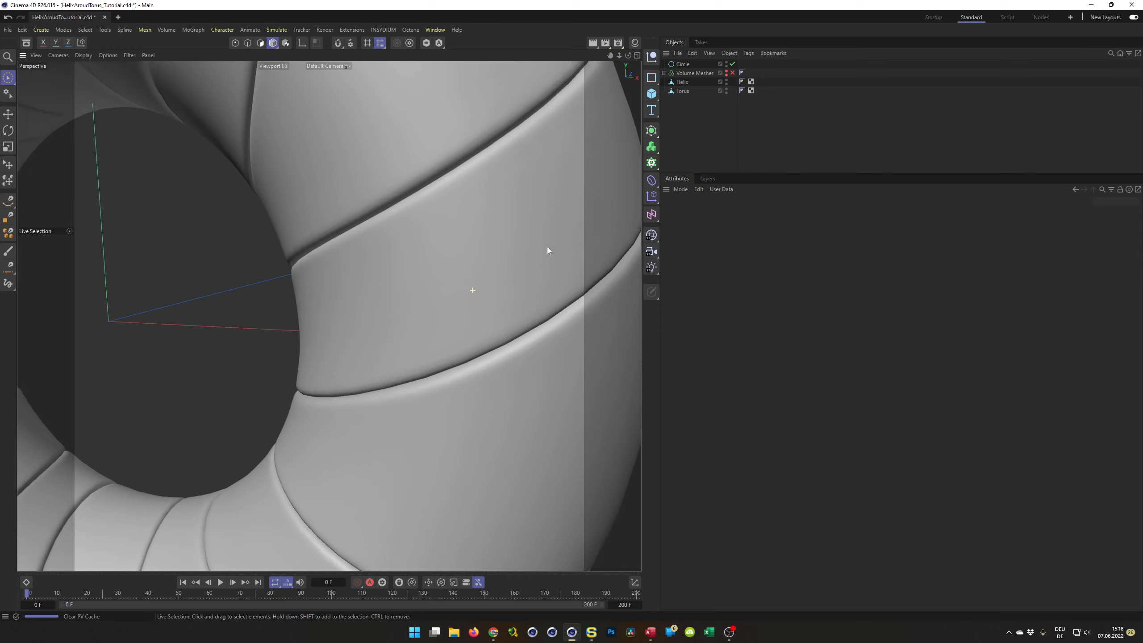
{"action": "scroll", "coordinate": [427, 351], "scroll_direction": "down", "scroll_amount": 6}
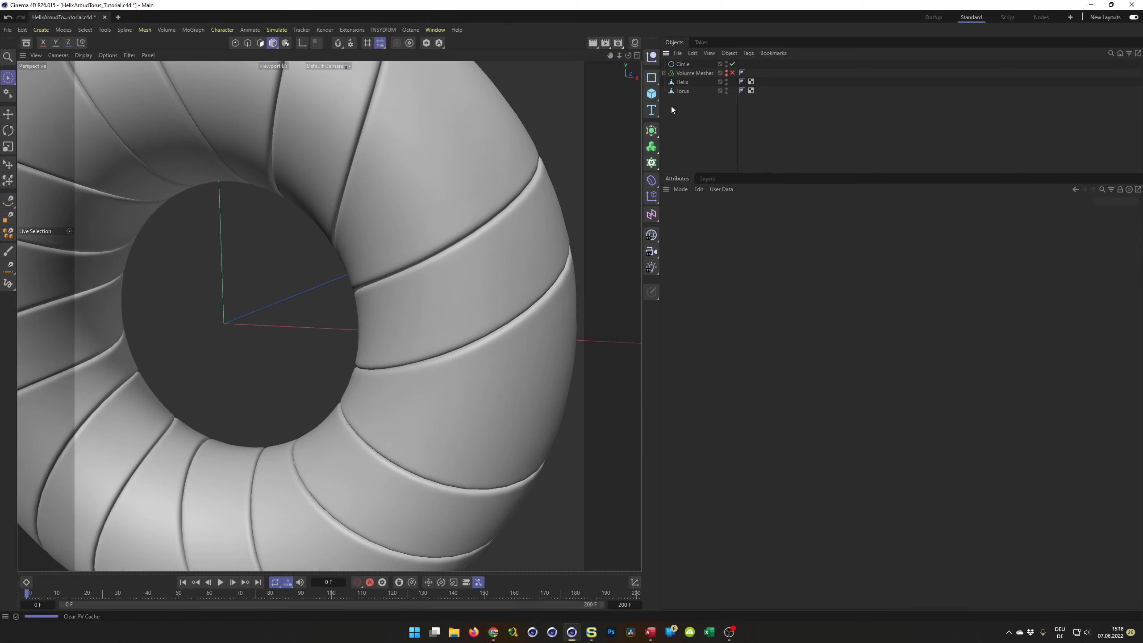
Group the Helix and Torus objects in a null and place the group under a new Subdivision Surface.
{"action": "left_click_drag", "start_coordinate": [672, 106], "coordinate": [693, 77]}
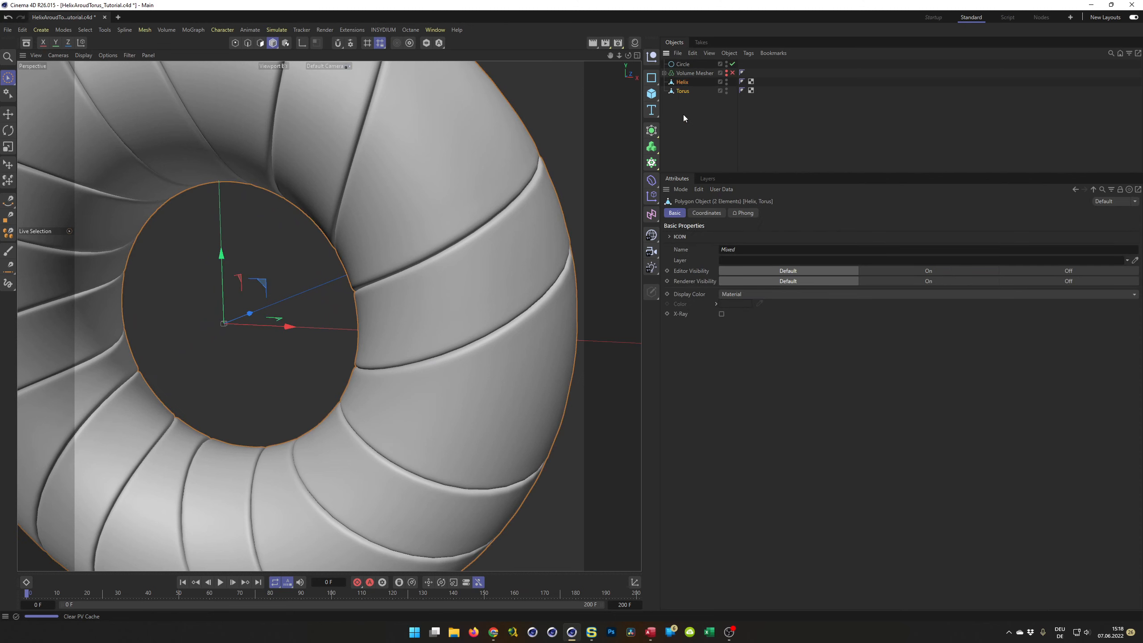
{"action": "key", "text": "alt+g"}
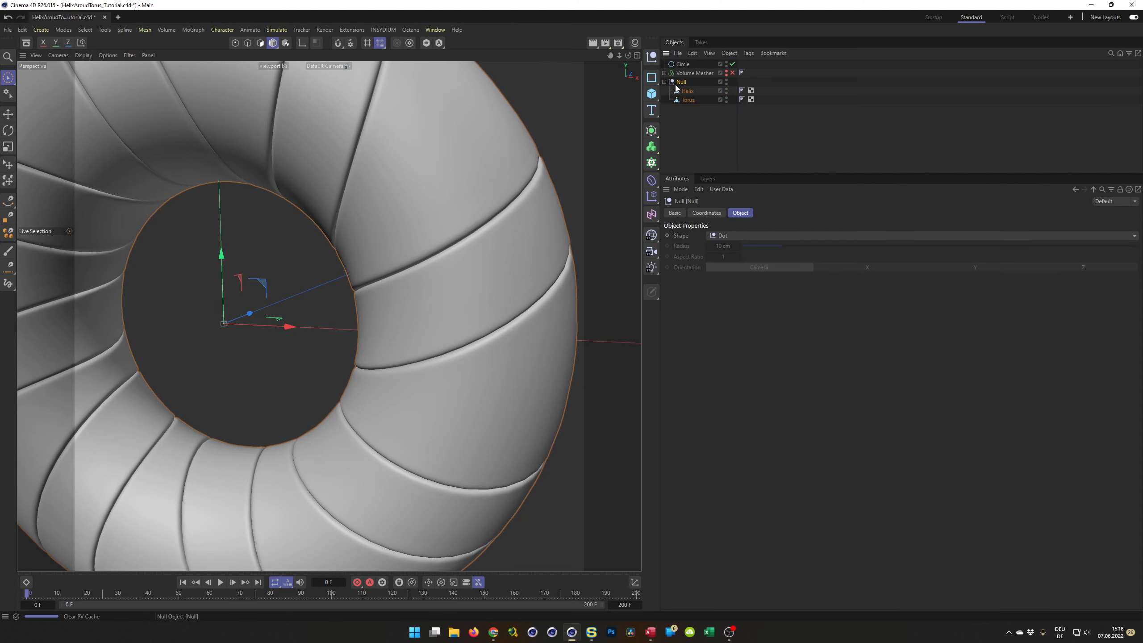
{"action": "left_click", "coordinate": [652, 130], "text": "alt"}
{"action": "scroll", "coordinate": [492, 339], "scroll_direction": "up", "scroll_amount": 10}
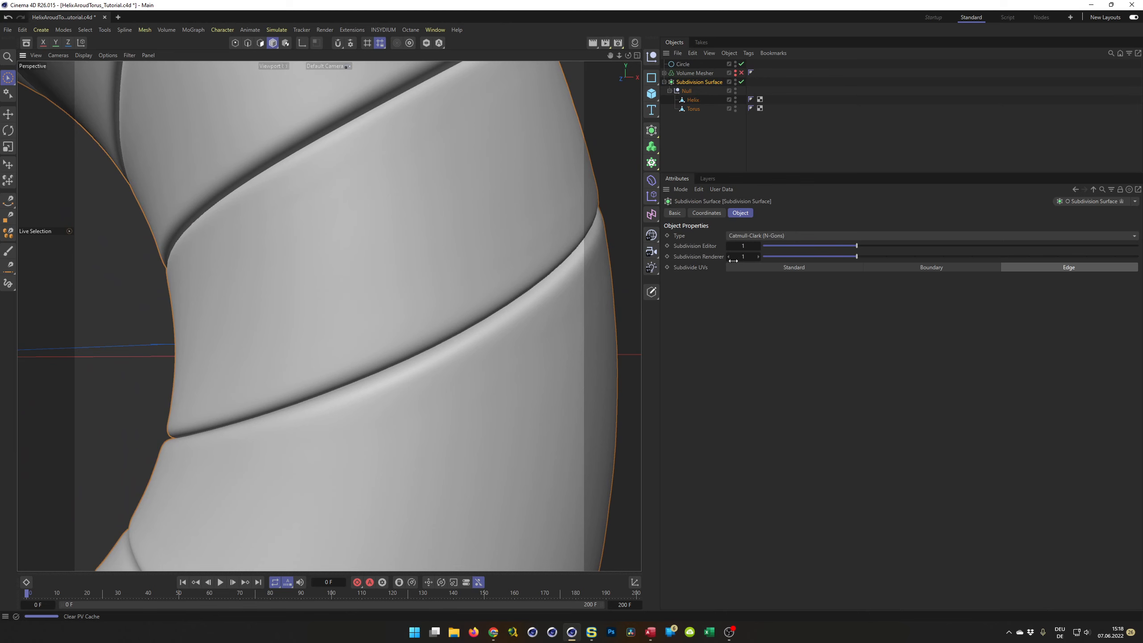
{"action": "scroll", "coordinate": [376, 353], "scroll_direction": "down", "scroll_amount": 5}
{"action": "scroll", "coordinate": [439, 342], "scroll_direction": "down", "scroll_amount": 4}
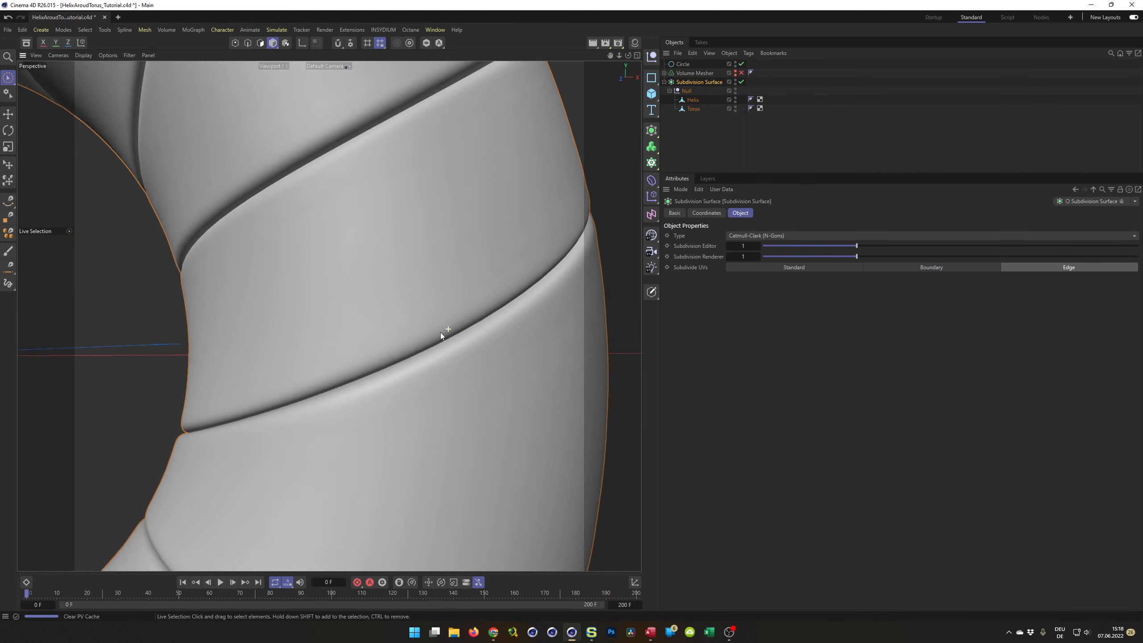
Show the mesh lines to examine the subdivided torus and helix topology, and return to Gouraud shading without lines.
{"action": "key", "text": "n"}
{"action": "key", "text": "b"}
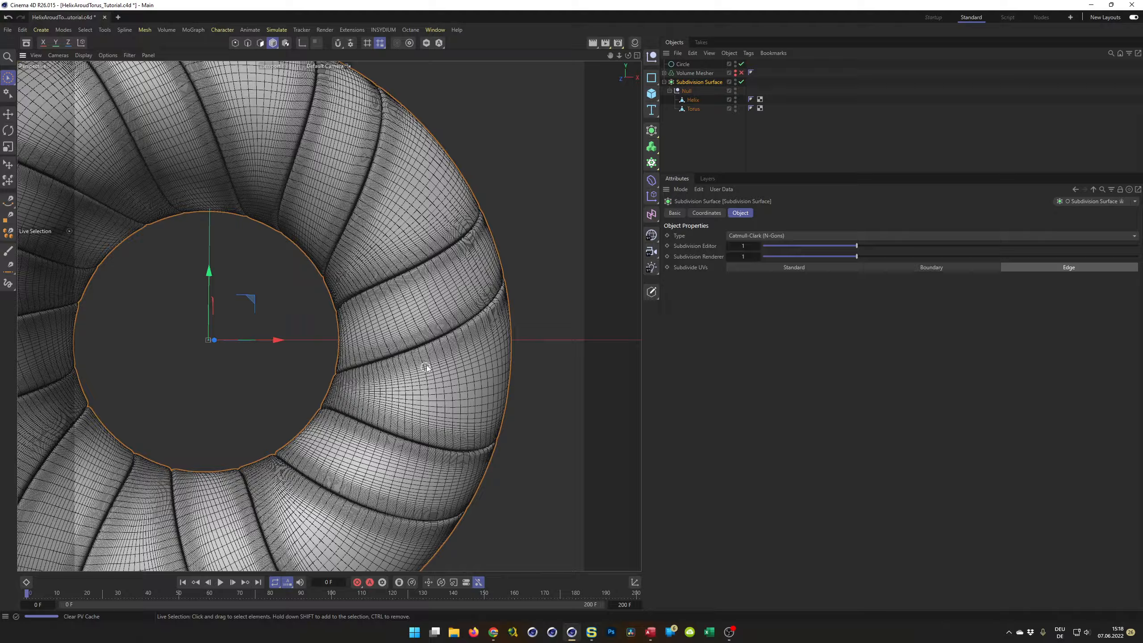
{"action": "scroll", "coordinate": [500, 308], "scroll_direction": "up", "scroll_amount": 6}
{"action": "scroll", "coordinate": [502, 308], "scroll_direction": "down", "scroll_amount": 6}
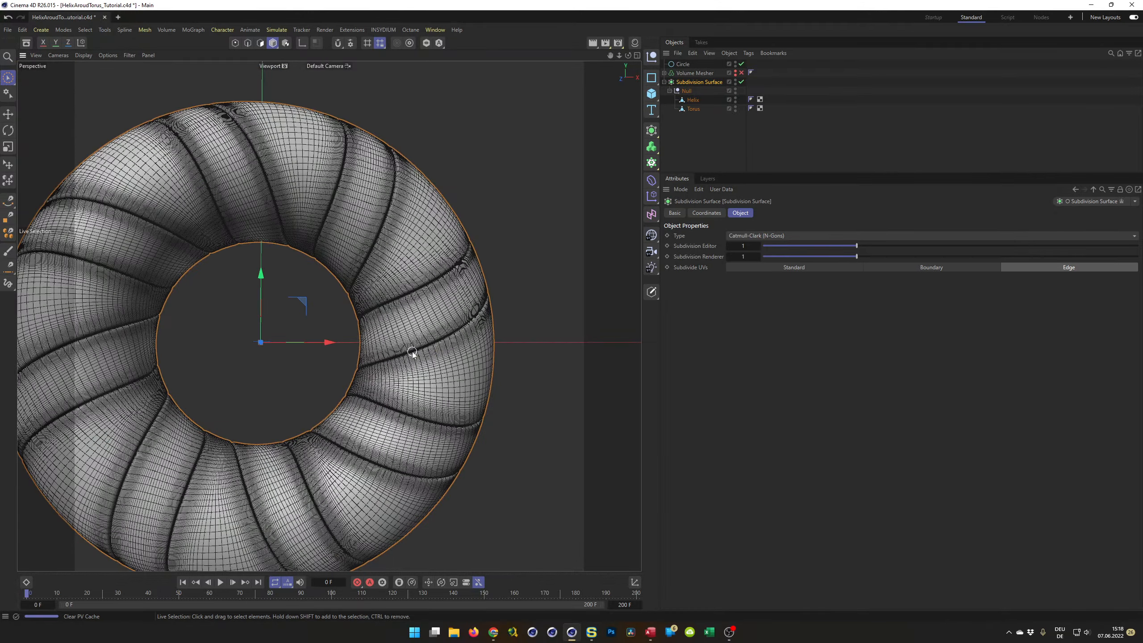
{"action": "key", "text": "n"}
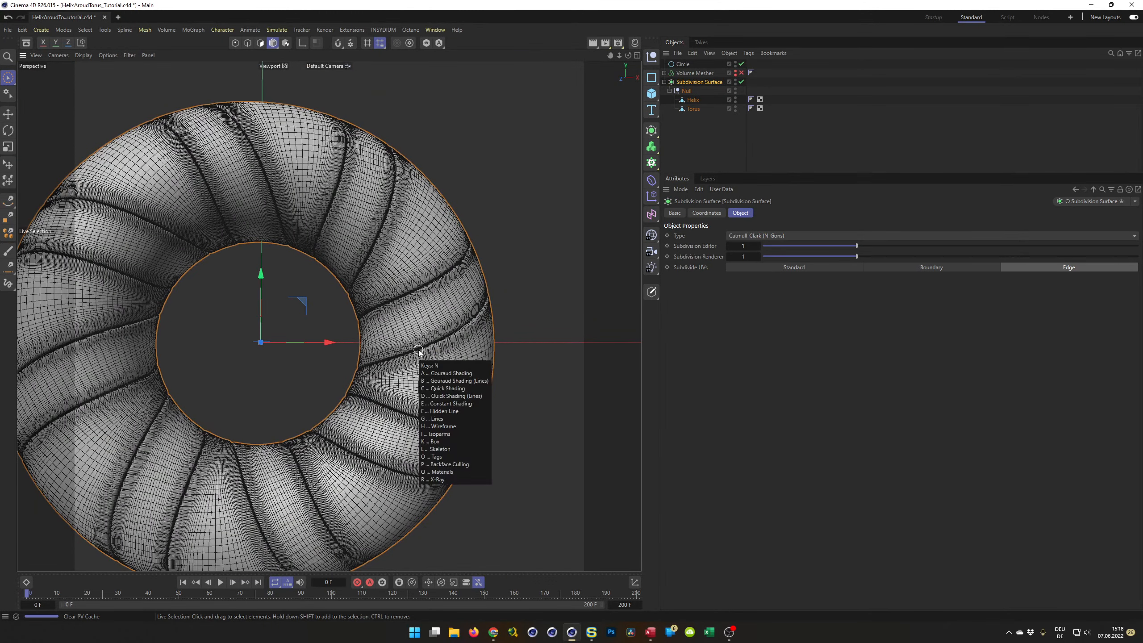
{"action": "key", "text": "a"}
Disable the Subdivision Surface and save the scene.
{"action": "left_click", "coordinate": [742, 82]}
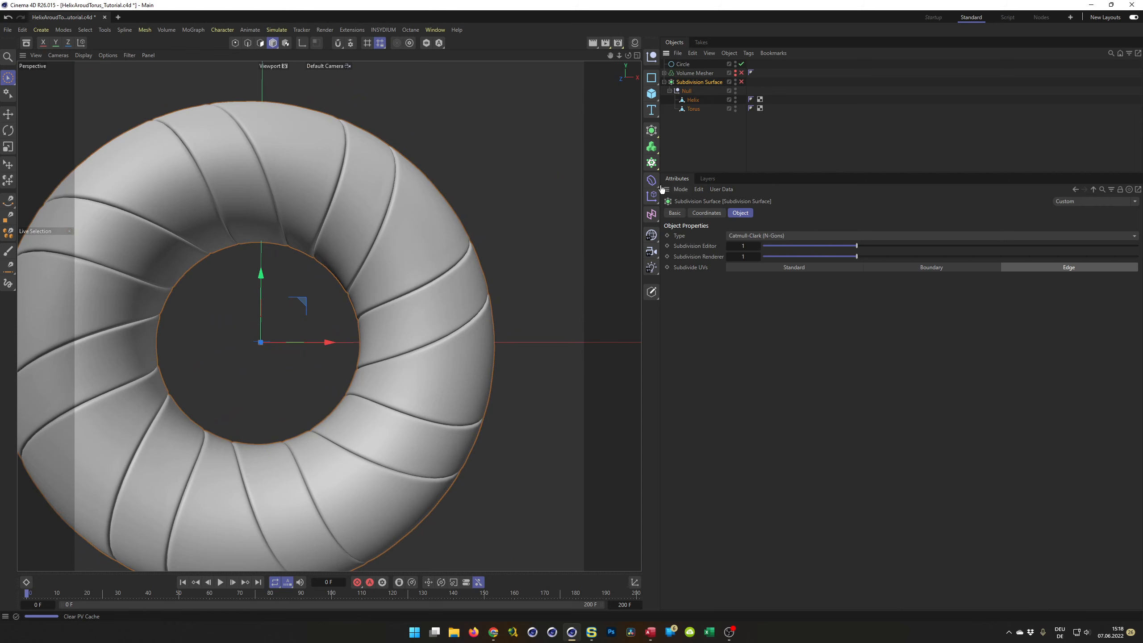
{"action": "scroll", "coordinate": [354, 313], "scroll_direction": "down", "scroll_amount": 4}
{"action": "left_click_drag", "start_coordinate": [448, 268], "coordinate": [457, 262], "text": "alt"}
{"action": "key", "text": "ctrl+s"}
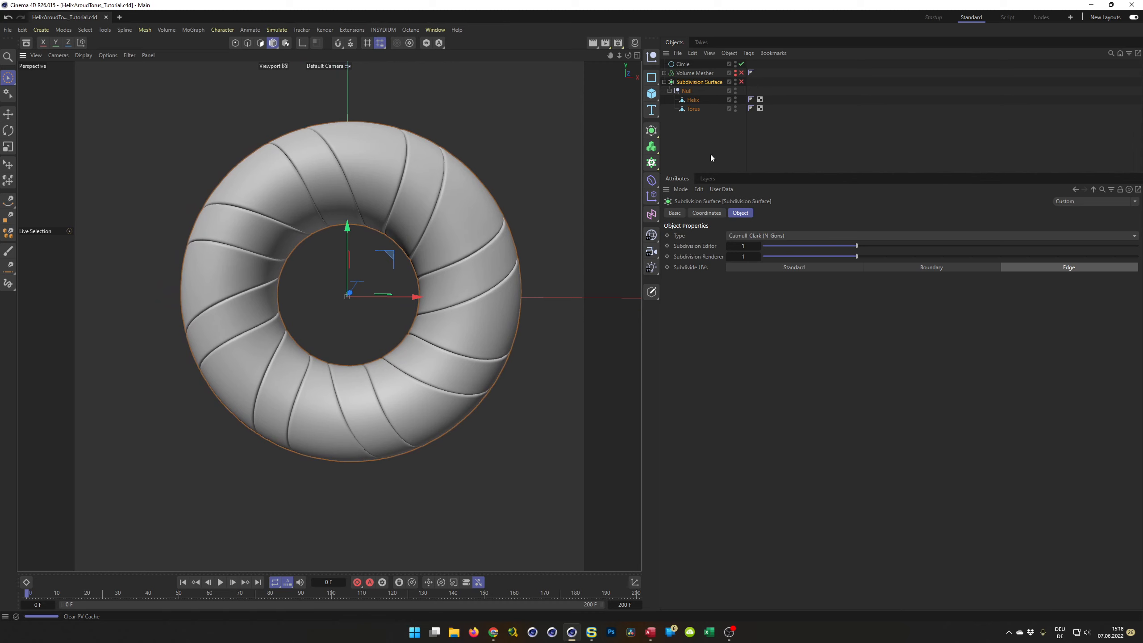
Hide the remeshed Torus and enable X-Ray display for the Helix polygon object.
{"action": "left_click", "coordinate": [736, 110]}
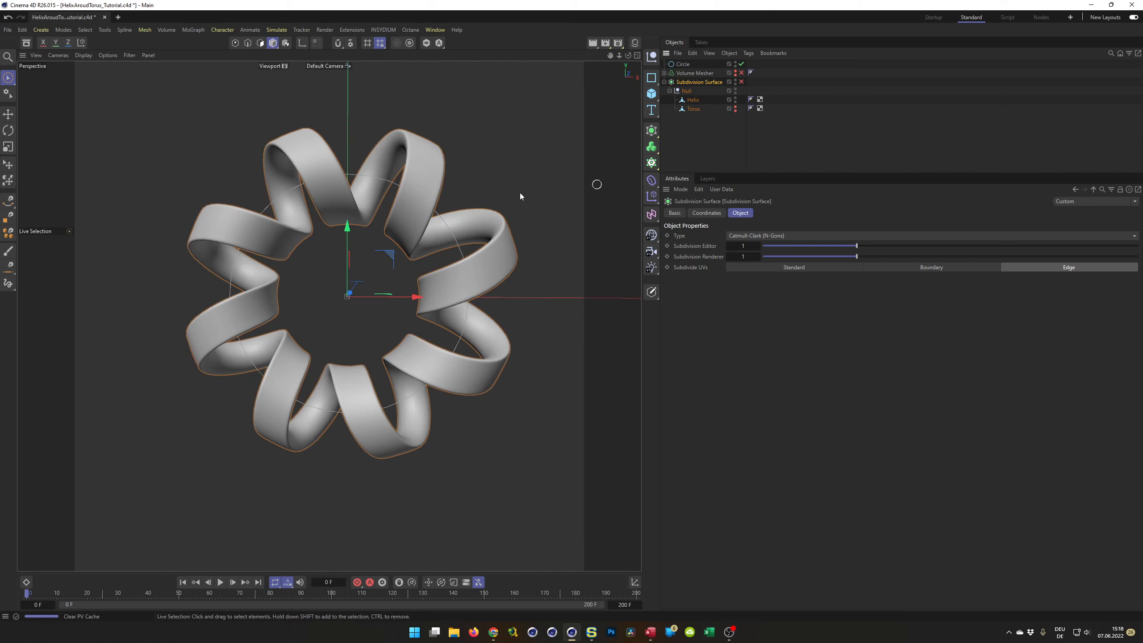
{"action": "scroll", "coordinate": [465, 205], "scroll_direction": "up", "scroll_amount": 3}
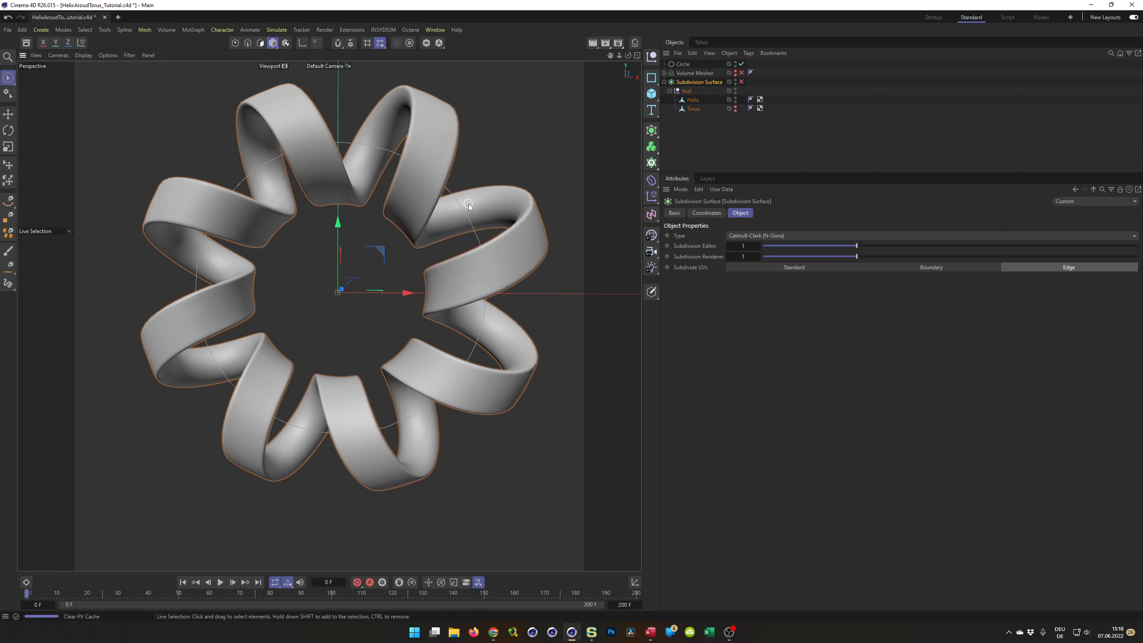
{"action": "scroll", "coordinate": [470, 205], "scroll_direction": "up", "scroll_amount": 3}
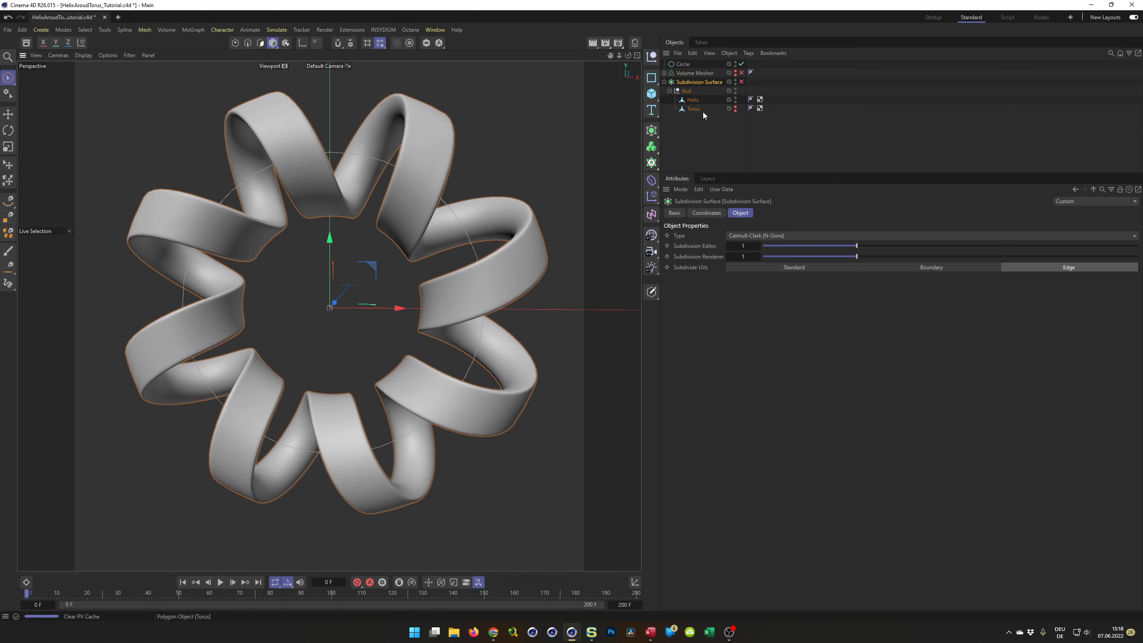
{"action": "left_click", "coordinate": [693, 101]}
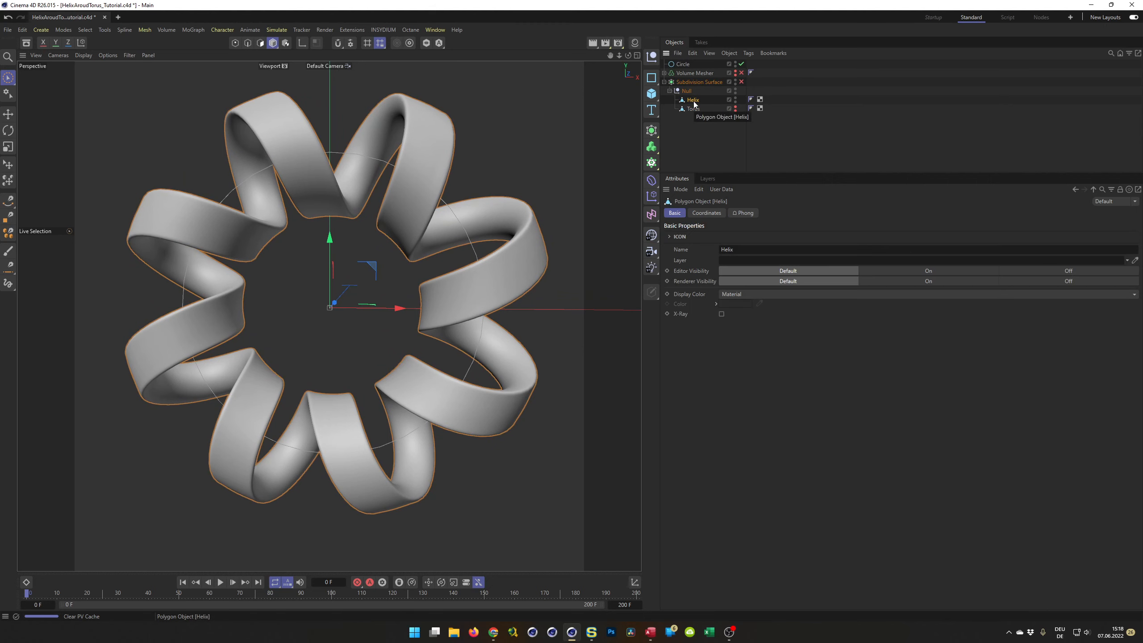
{"action": "left_click", "coordinate": [722, 314]}
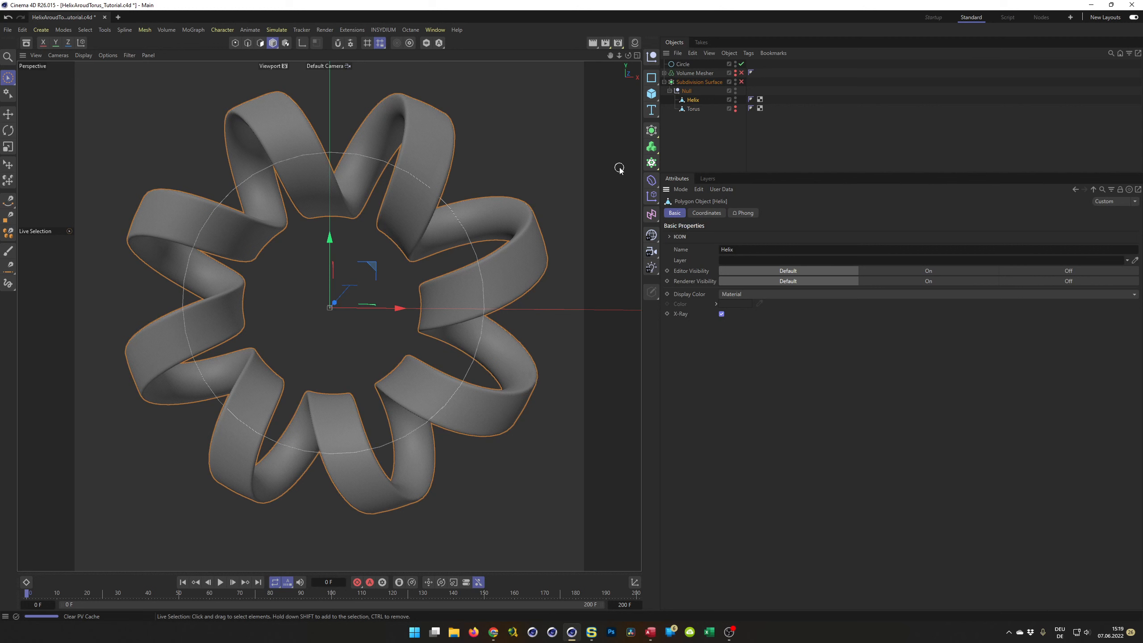
Move the original Helix spline with its Spline Wrap out of the Volume Builder to the end of the object hierarchy.
{"action": "left_click", "coordinate": [665, 73]}
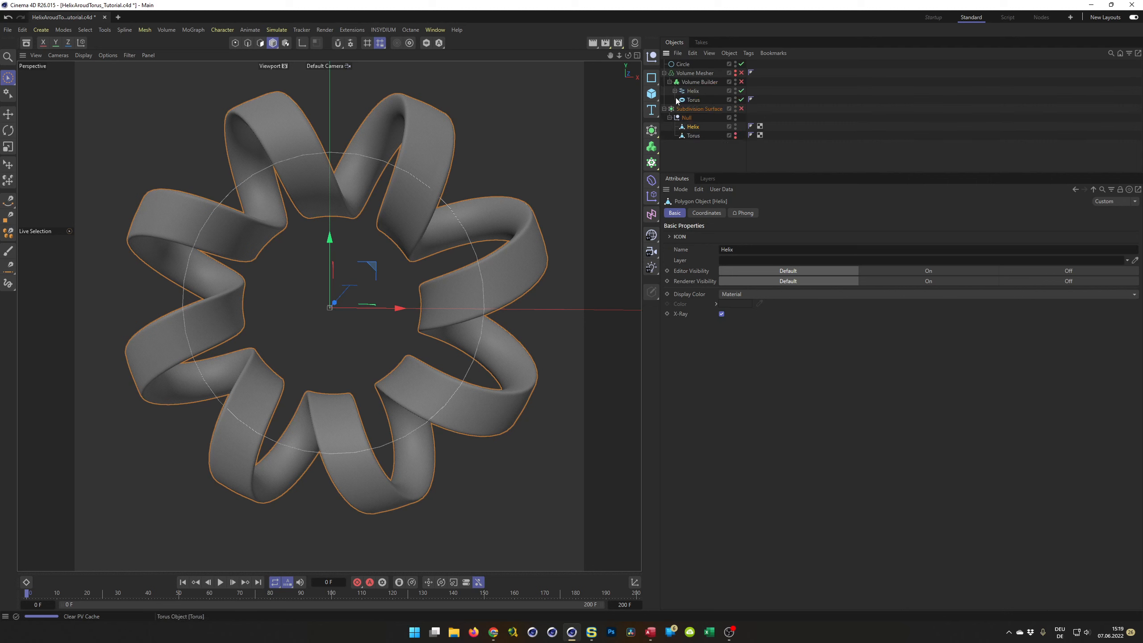
{"action": "left_click_drag", "start_coordinate": [693, 91], "coordinate": [684, 151]}
{"action": "left_click", "coordinate": [665, 73]}
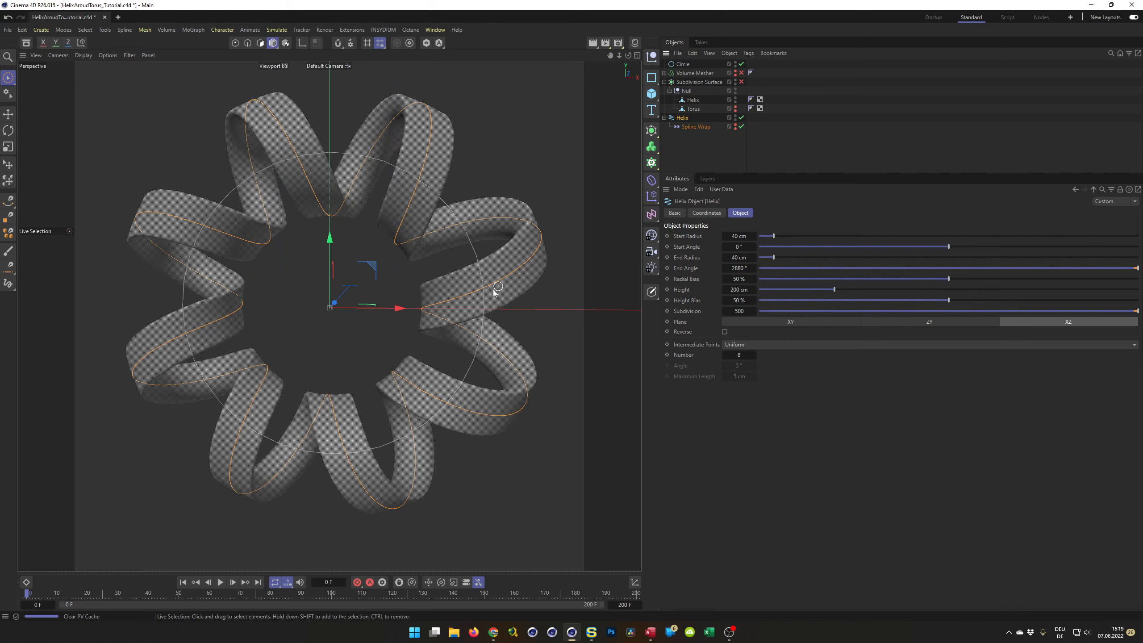
{"action": "scroll", "coordinate": [459, 367], "scroll_direction": "up", "scroll_amount": 5}
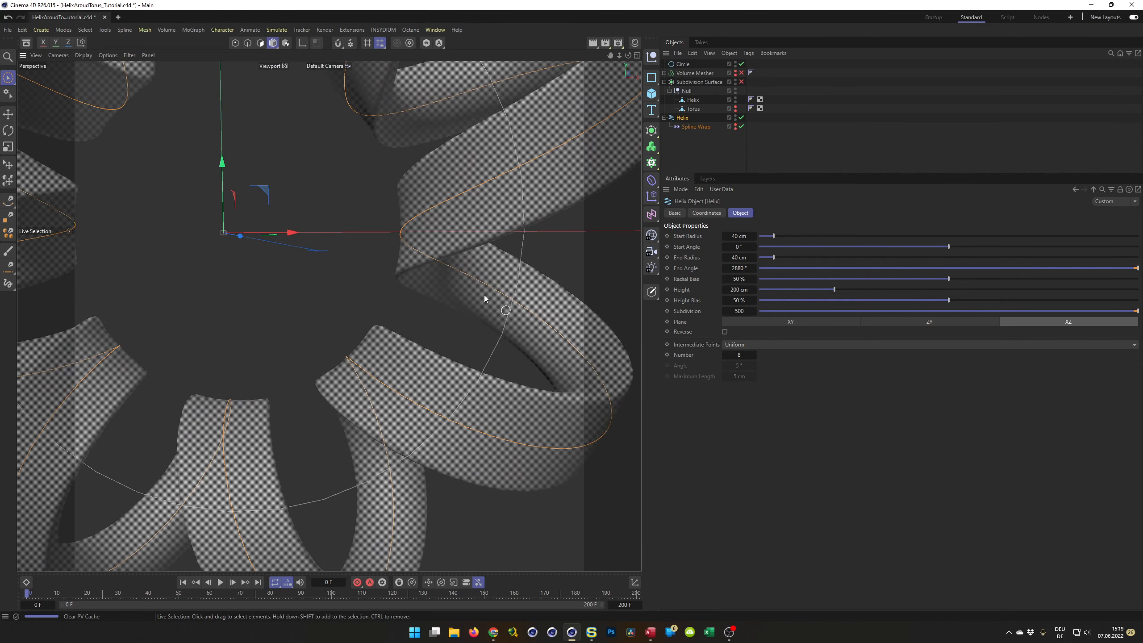
{"action": "scroll", "coordinate": [454, 257], "scroll_direction": "down", "scroll_amount": 3}
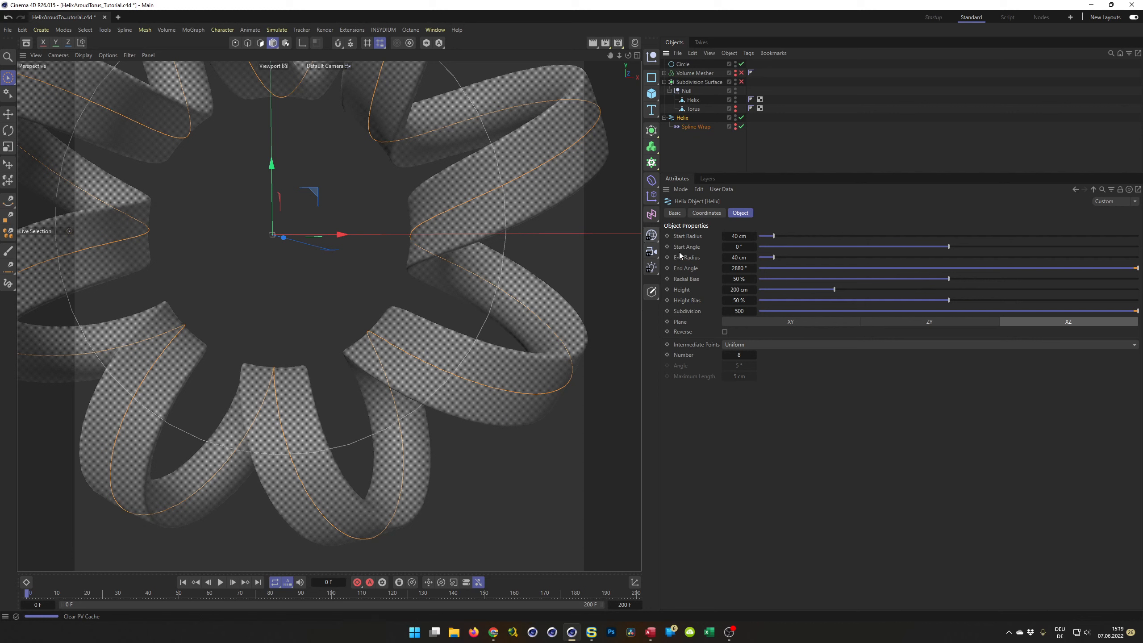
Set the Helix spline's start radius and end radius to 30 cm.
{"action": "left_click", "coordinate": [737, 235]}
{"action": "type", "text": "30"}
{"action": "key", "text": "Tab"}
{"action": "type", "text": "30"}
{"action": "key", "text": "Return"}
Examine the Helix spline's position inside the band in the top, front, right and perspective views.
{"action": "middle_click", "coordinate": [521, 364]}
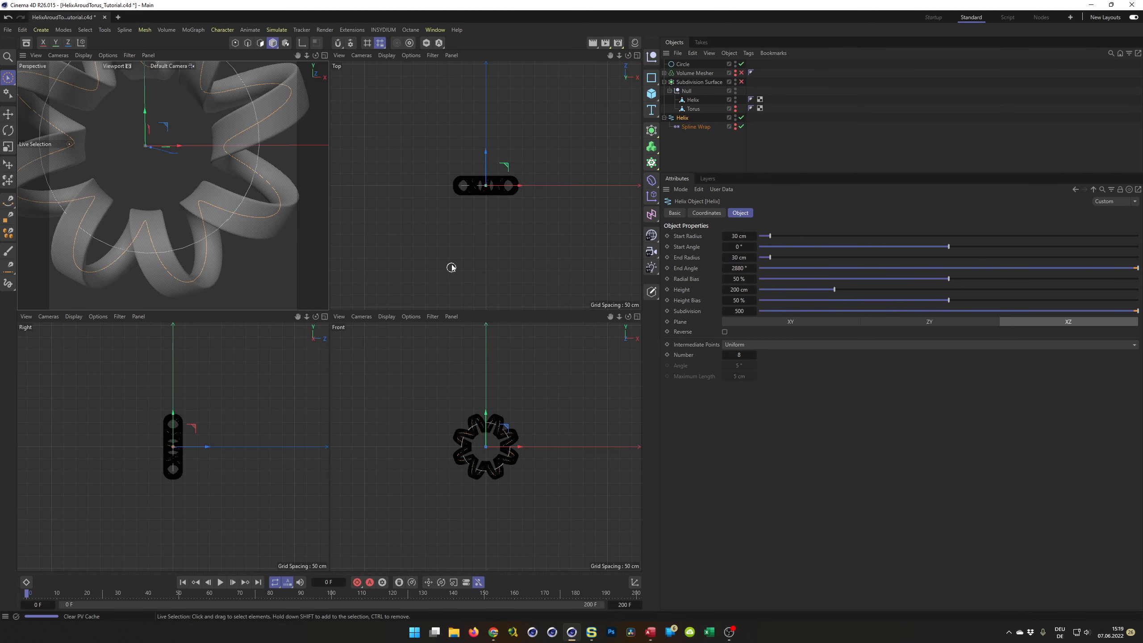
{"action": "scroll", "coordinate": [541, 172], "scroll_direction": "up", "scroll_amount": 3}
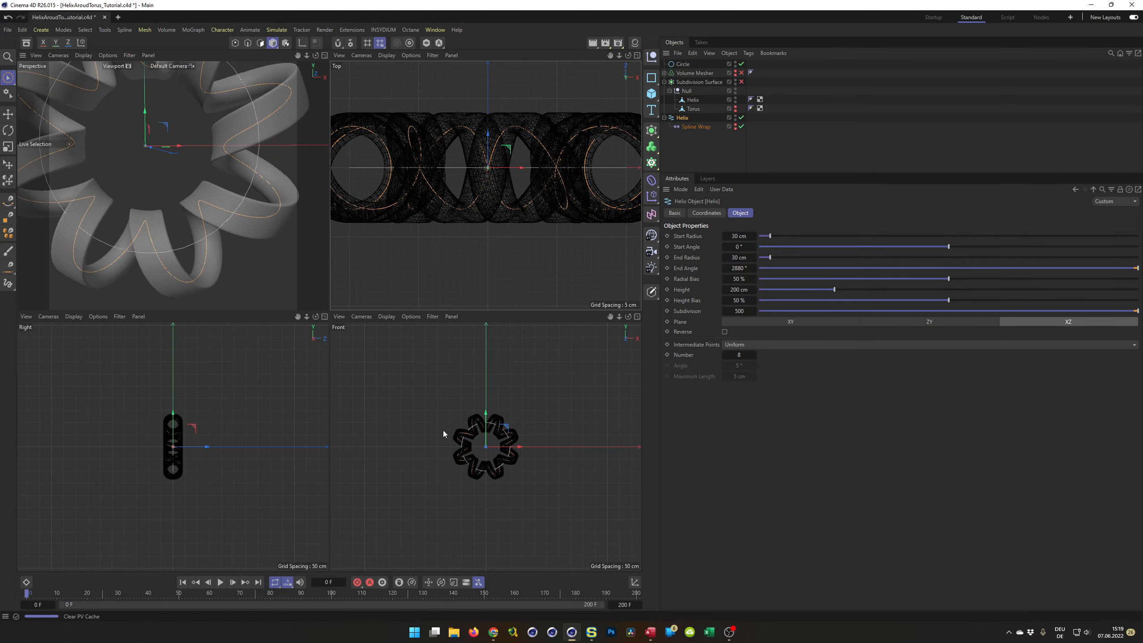
{"action": "scroll", "coordinate": [482, 445], "scroll_direction": "up", "scroll_amount": 6}
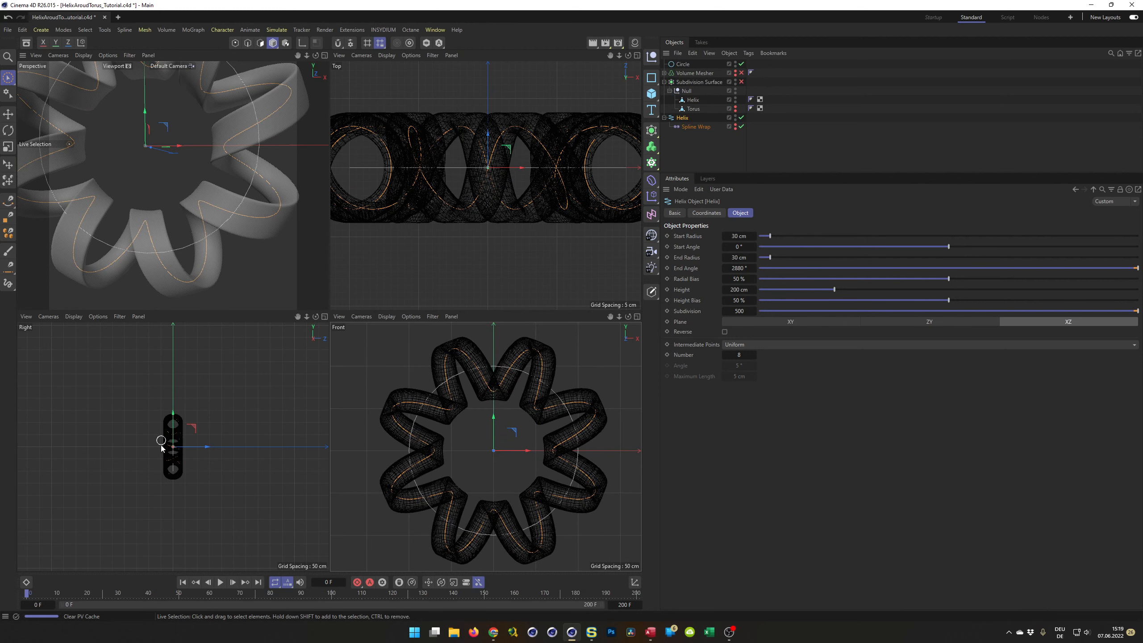
{"action": "scroll", "coordinate": [172, 447], "scroll_direction": "up", "scroll_amount": 5}
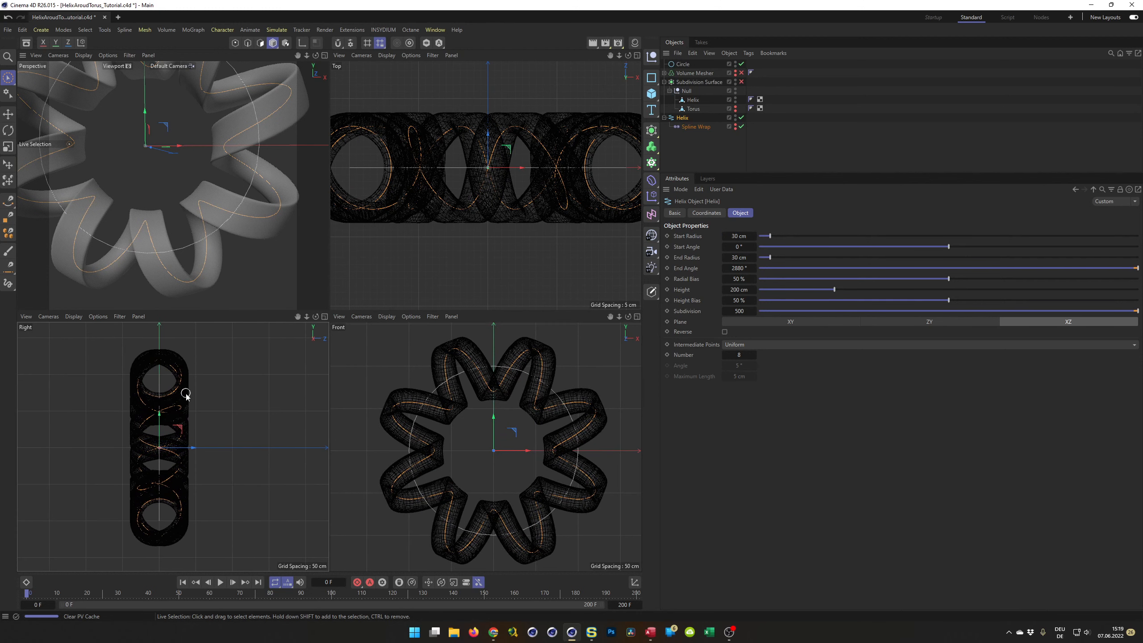
{"action": "middle_click", "coordinate": [224, 208]}
{"action": "scroll", "coordinate": [429, 272], "scroll_direction": "down", "scroll_amount": 3}
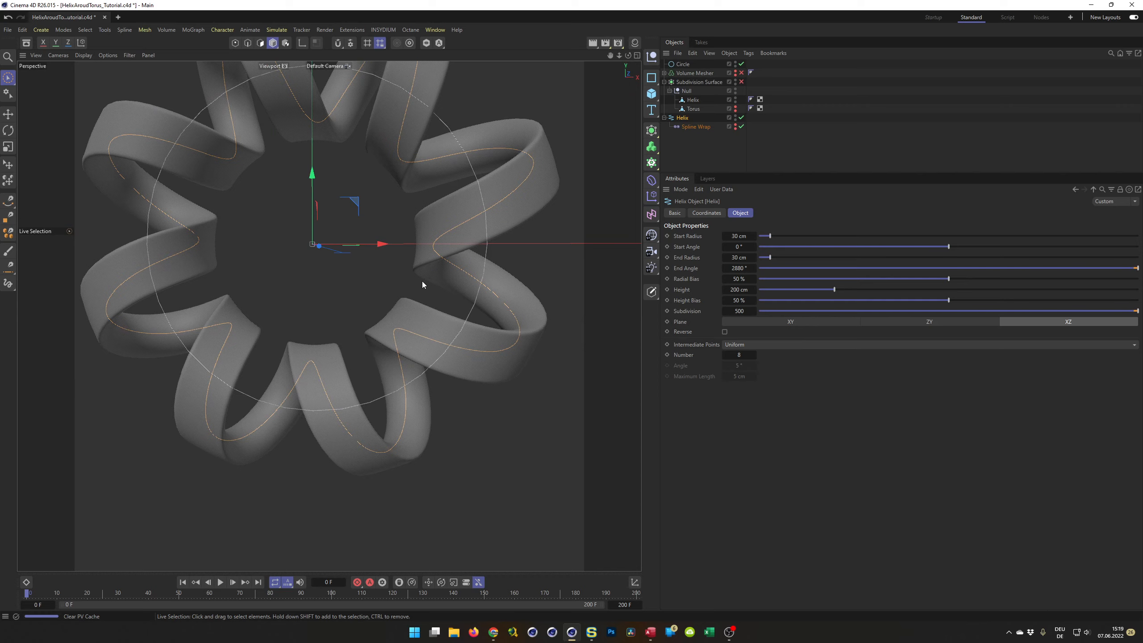
{"action": "left_click_drag", "start_coordinate": [458, 234], "coordinate": [386, 353], "text": "alt"}
{"action": "scroll", "coordinate": [456, 242], "scroll_direction": "down", "scroll_amount": 2}
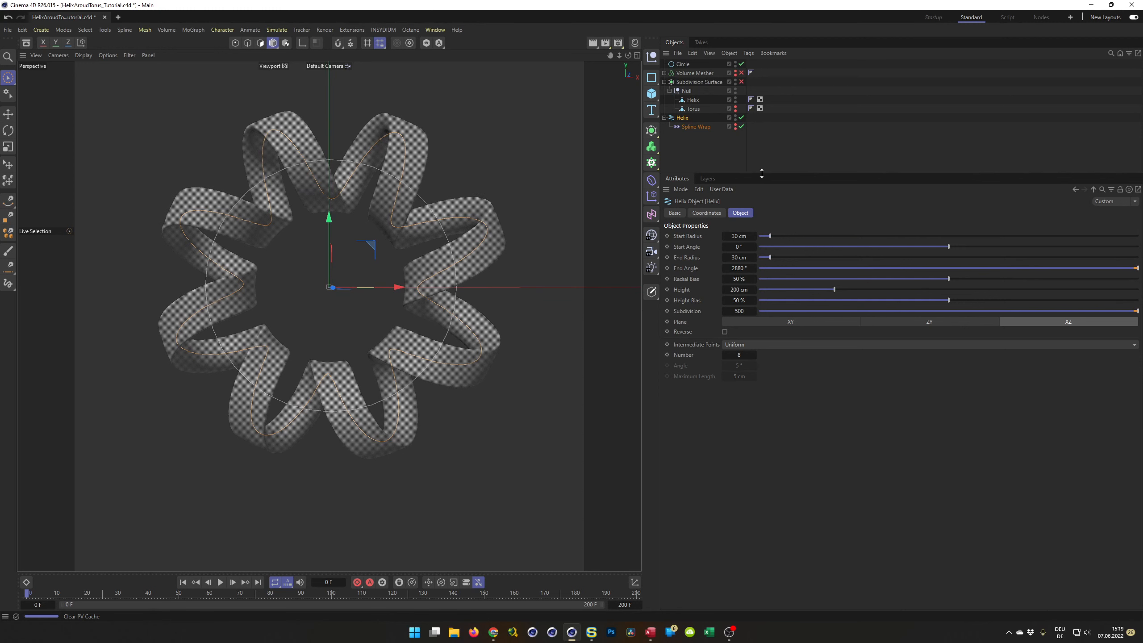
Add a Sphere primitive, display the mesh lines, and set the sphere's segments to 12.
{"action": "left_click_drag", "start_coordinate": [762, 174], "coordinate": [763, 298]}
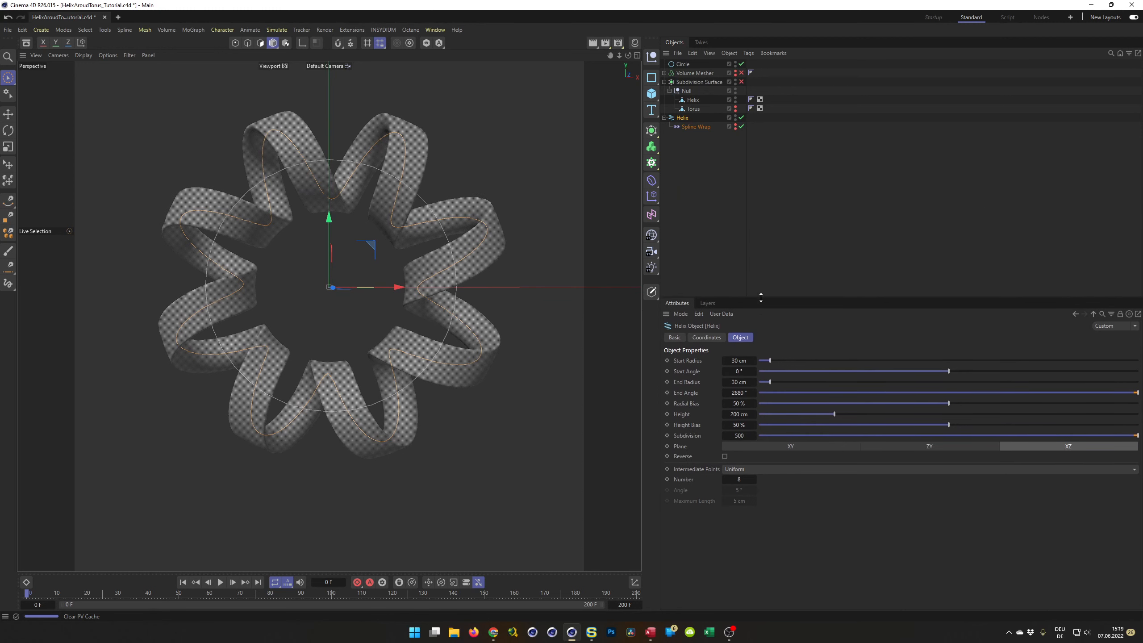
{"action": "left_click", "coordinate": [652, 99]}
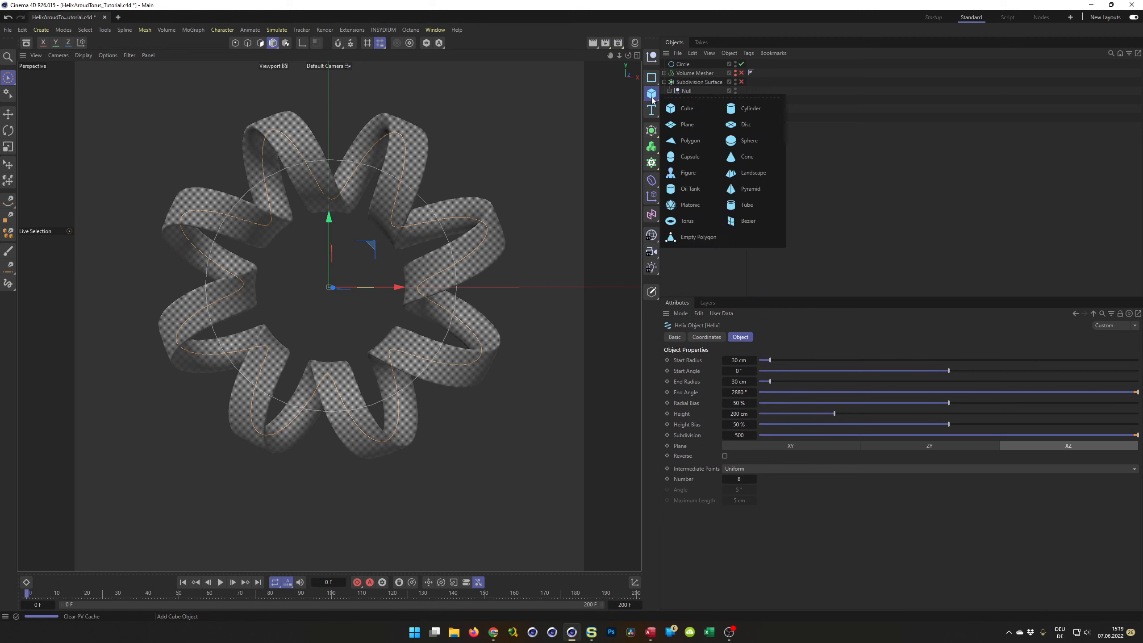
{"action": "left_click", "coordinate": [742, 143]}
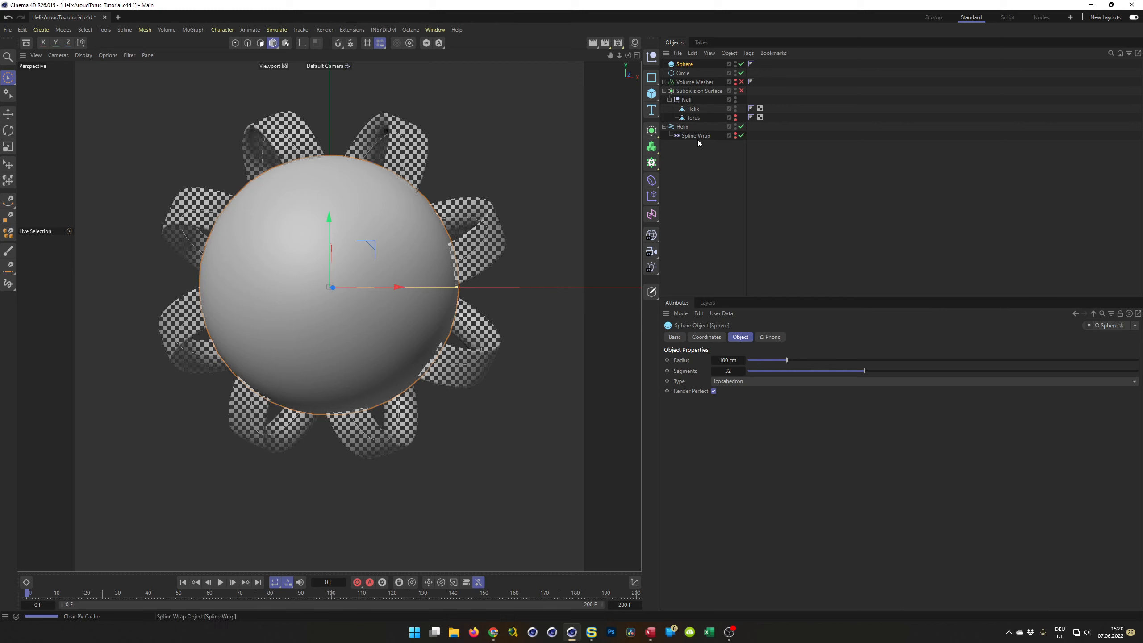
{"action": "key", "text": "n"}
{"action": "key", "text": "b"}
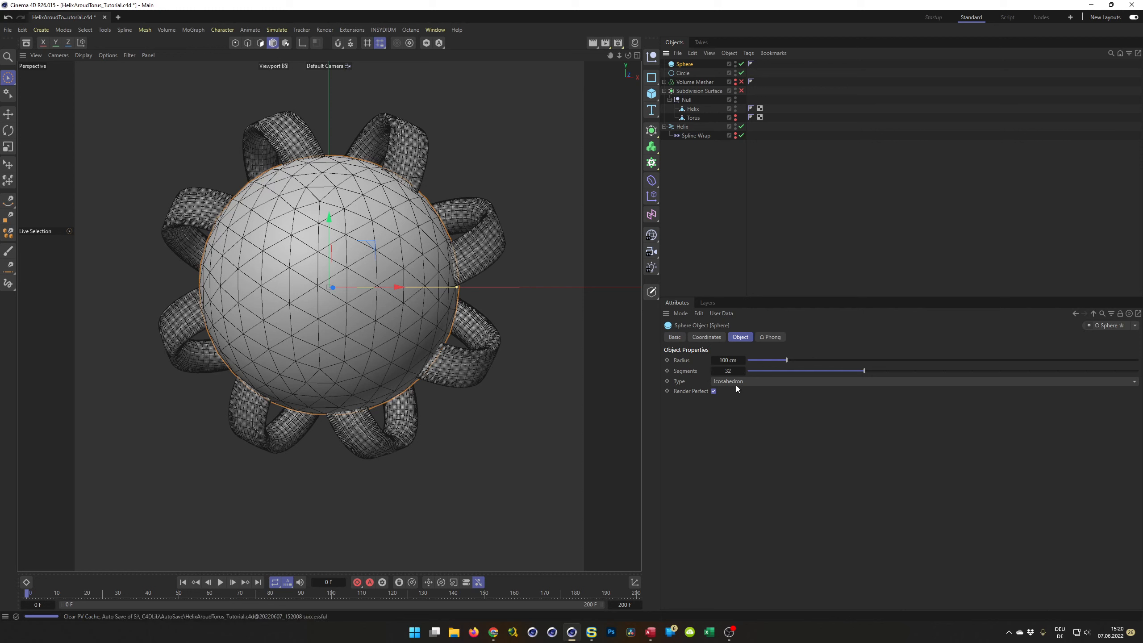
{"action": "left_click", "coordinate": [733, 371]}
{"action": "type", "text": "12"}
{"action": "key", "text": "Return"}
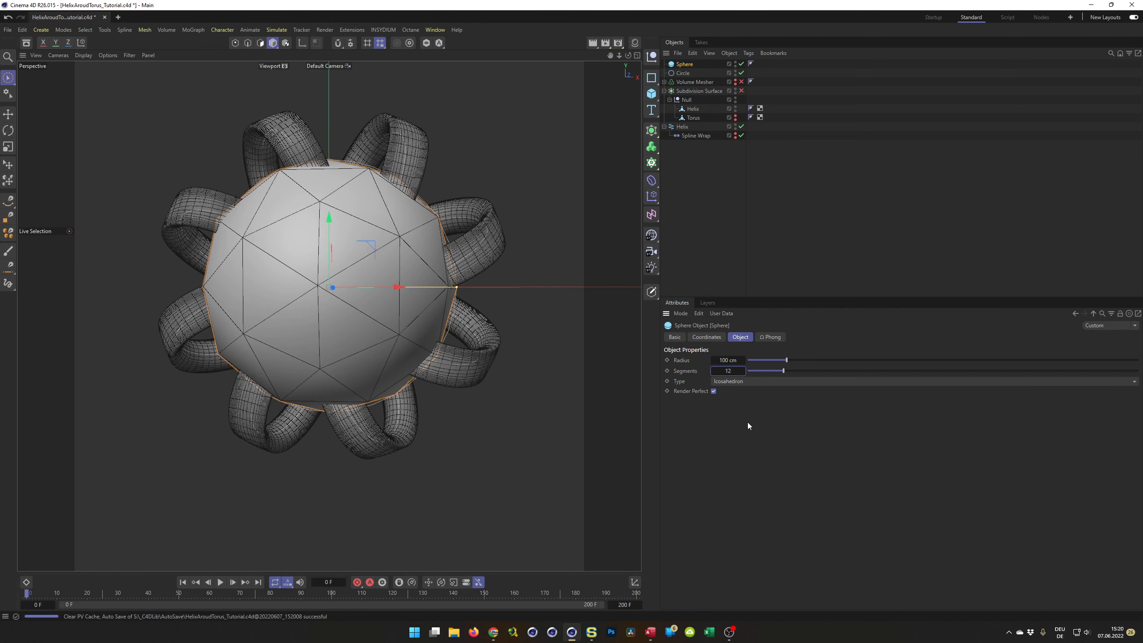
Reduce the sphere's radius to 2 cm.
{"action": "left_click", "coordinate": [729, 360]}
{"action": "type", "text": "1"}
{"action": "key", "text": "Return"}
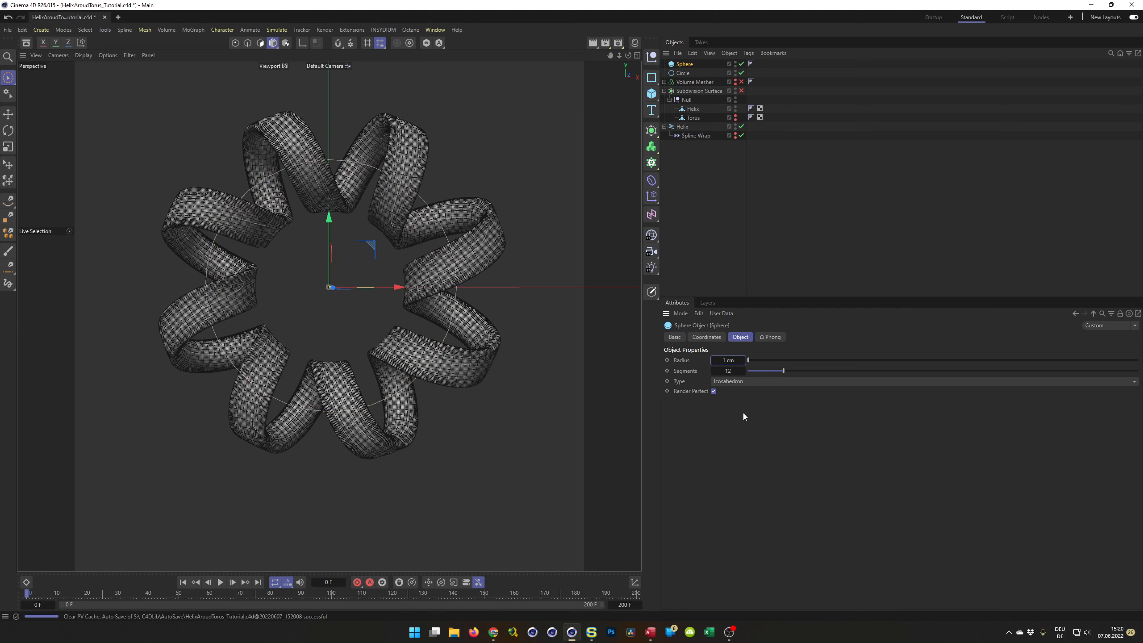
{"action": "scroll", "coordinate": [315, 286], "scroll_direction": "up", "scroll_amount": 3}
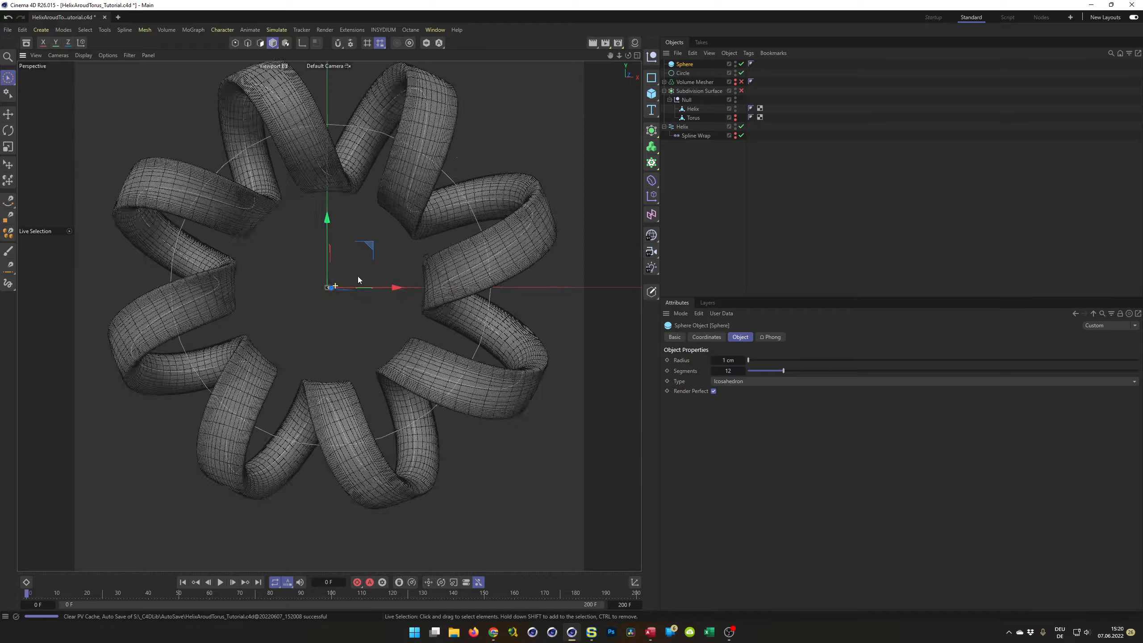
{"action": "right_click_drag", "start_coordinate": [363, 279], "coordinate": [342, 280], "text": "alt"}
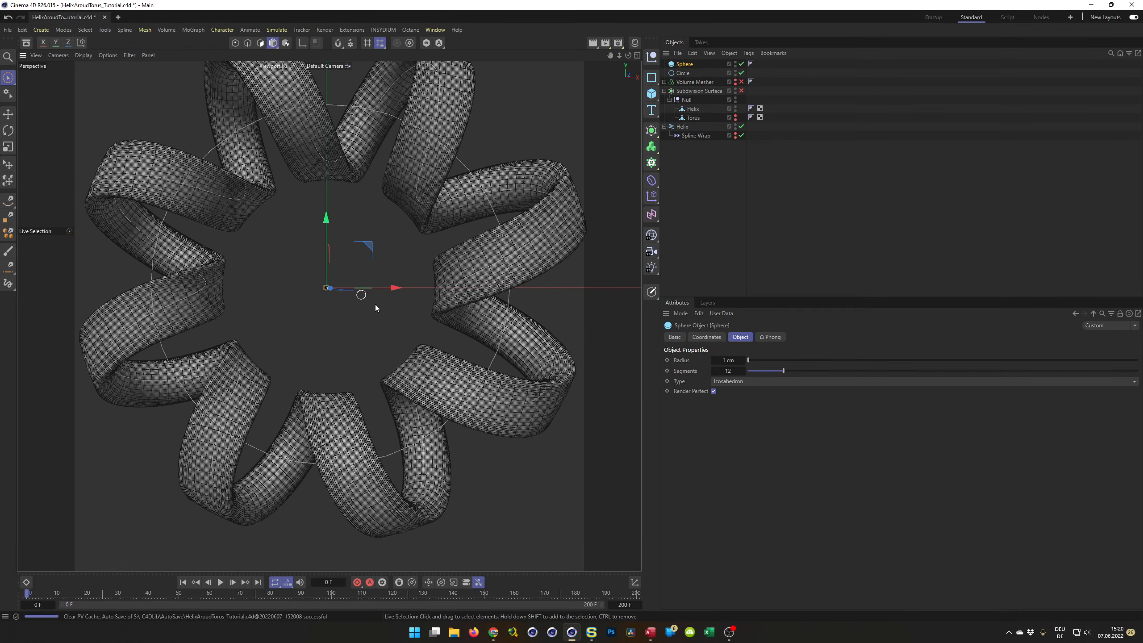
{"action": "double_click", "coordinate": [728, 361]}
{"action": "type", "text": "2"}
{"action": "key", "text": "Return"}
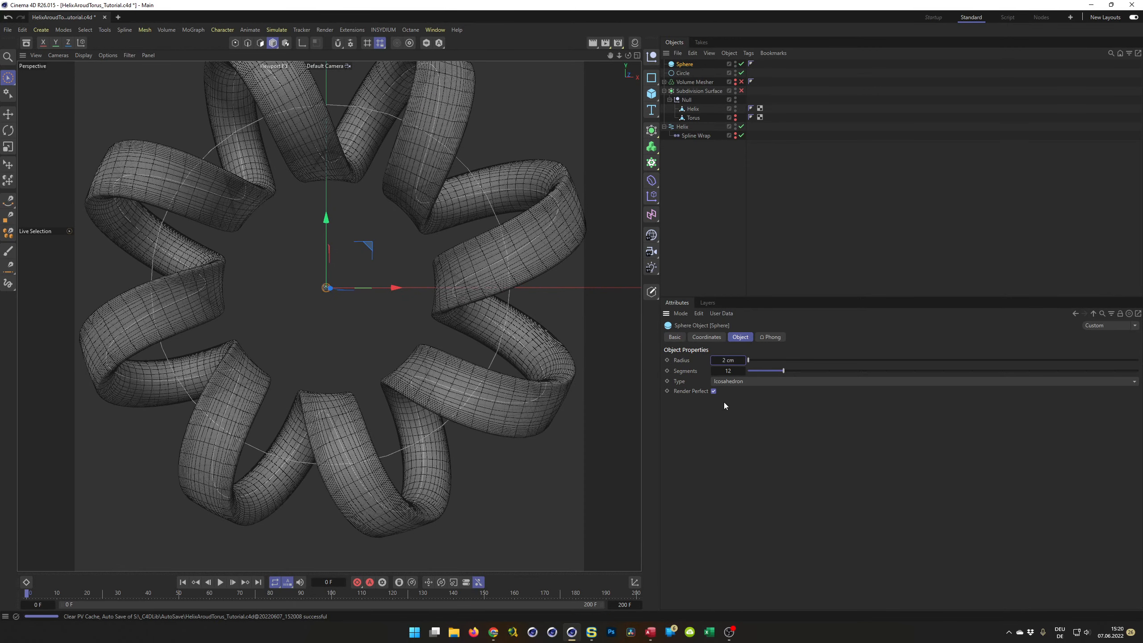
{"action": "scroll", "coordinate": [531, 413], "scroll_direction": "down", "scroll_amount": 4}
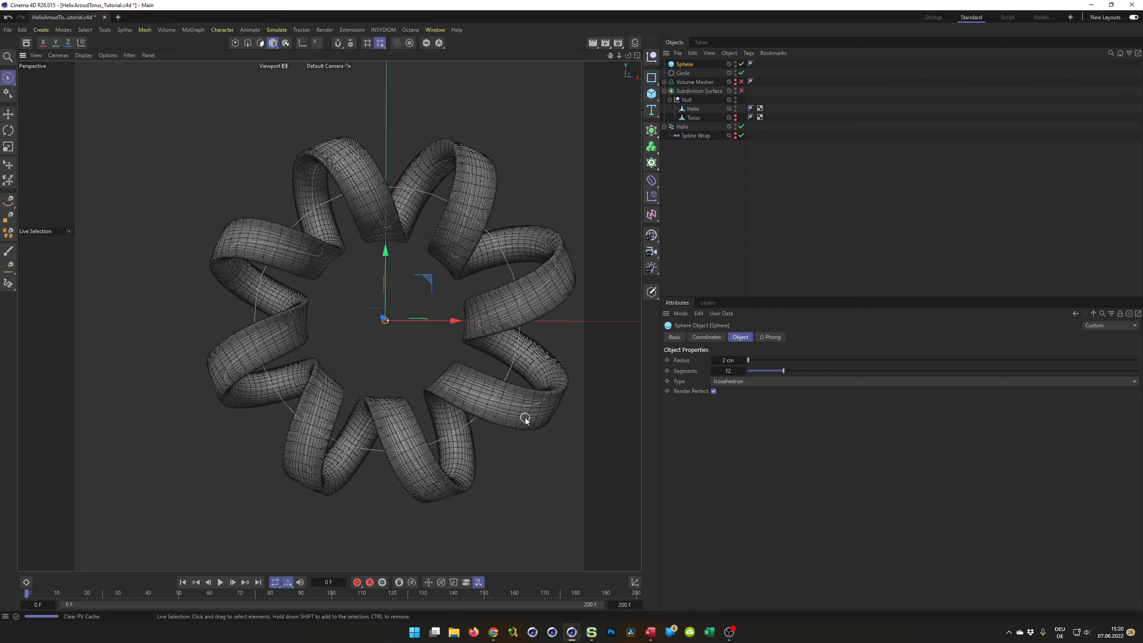
Place the Sphere inside a new Cloner below the Helix spline, and set it to Object mode with that spline as its object.
{"action": "left_click_drag", "start_coordinate": [684, 64], "coordinate": [688, 139]}
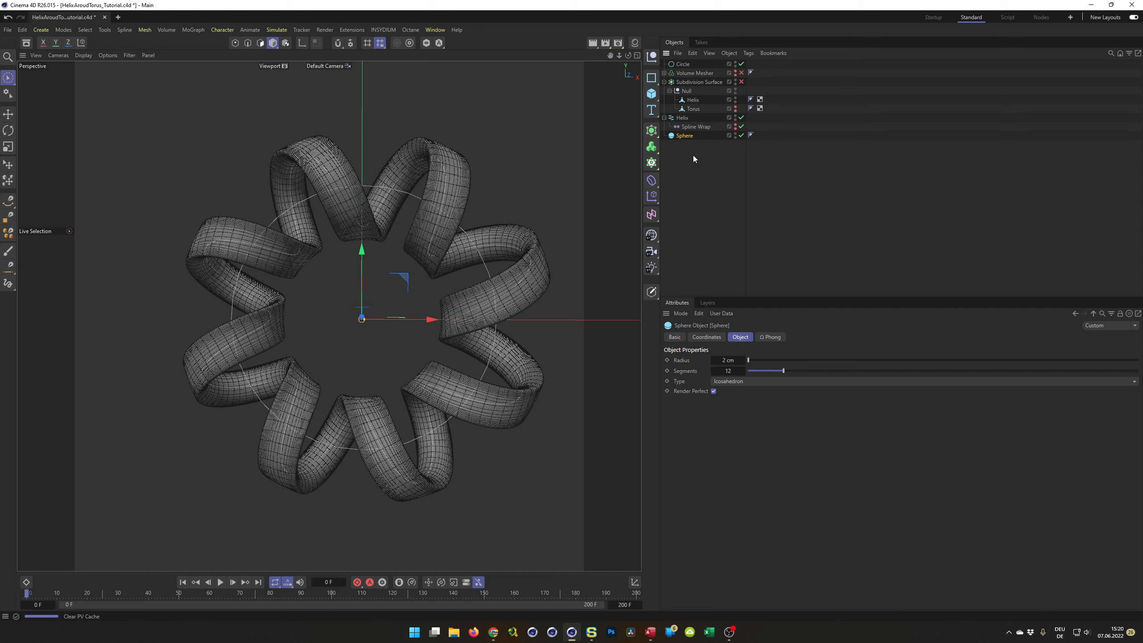
{"action": "left_click", "coordinate": [651, 164], "text": "alt"}
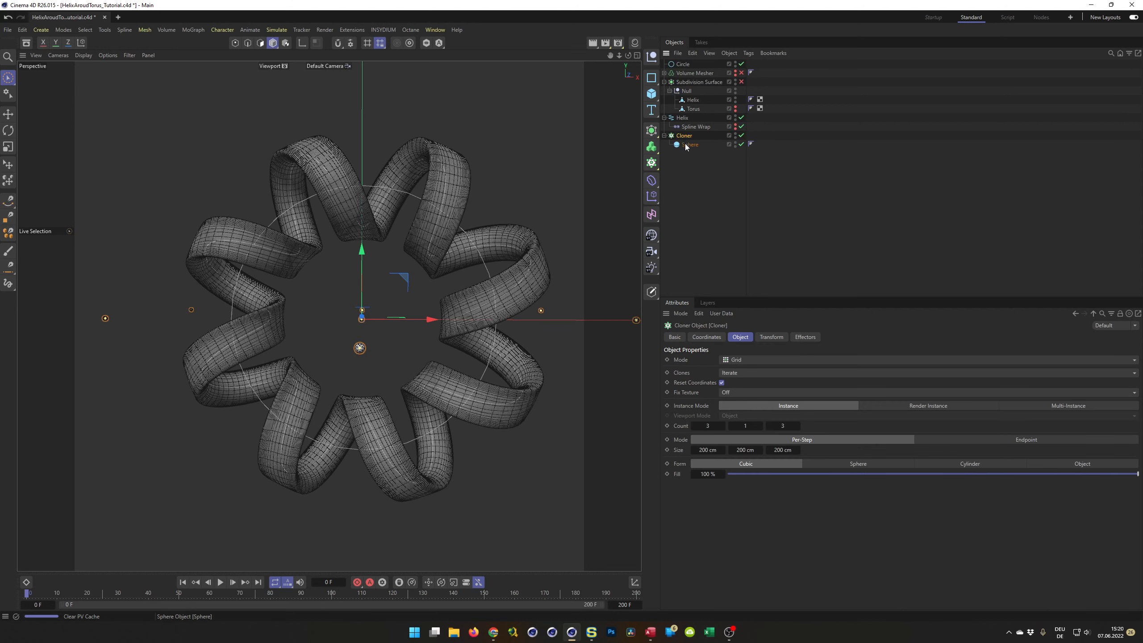
{"action": "left_click", "coordinate": [738, 359]}
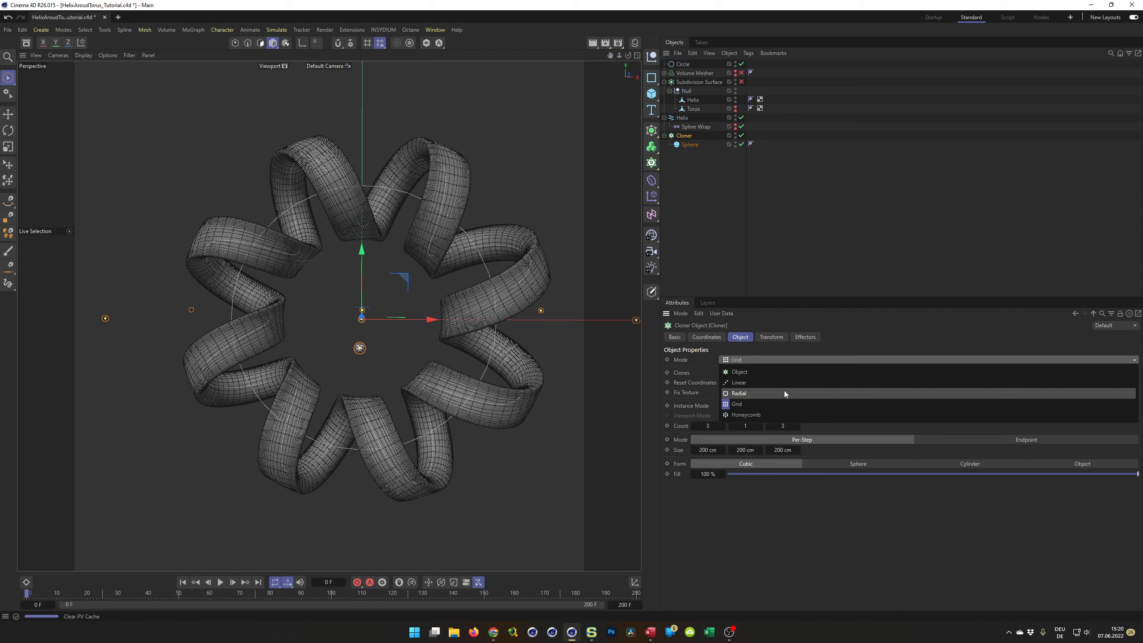
{"action": "left_click", "coordinate": [789, 372]}
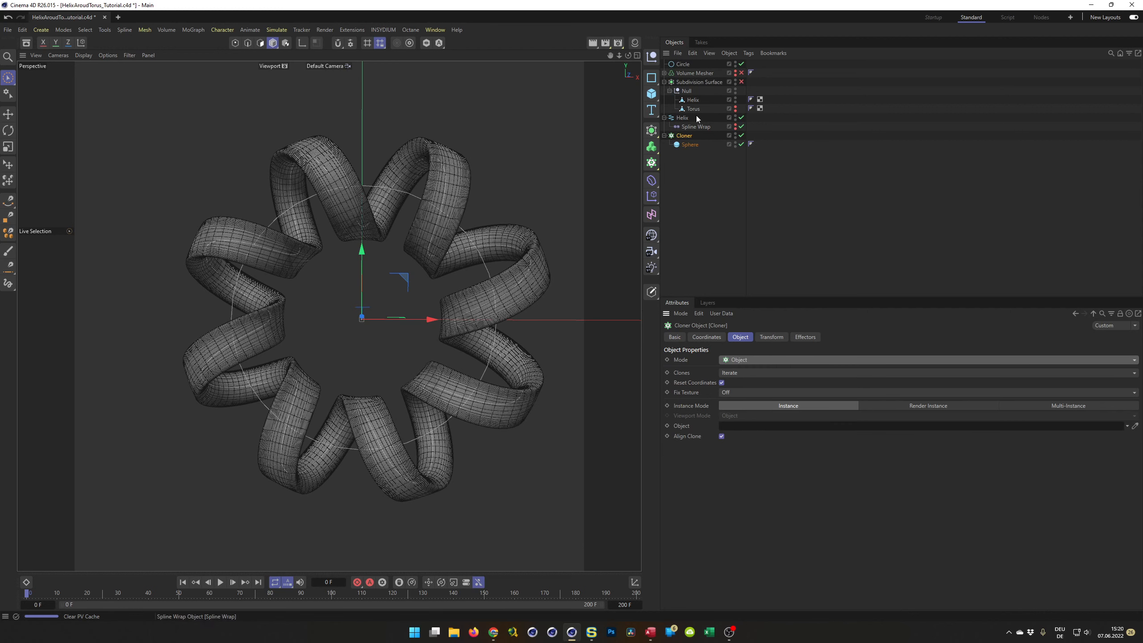
{"action": "left_click_drag", "start_coordinate": [680, 121], "coordinate": [757, 431]}
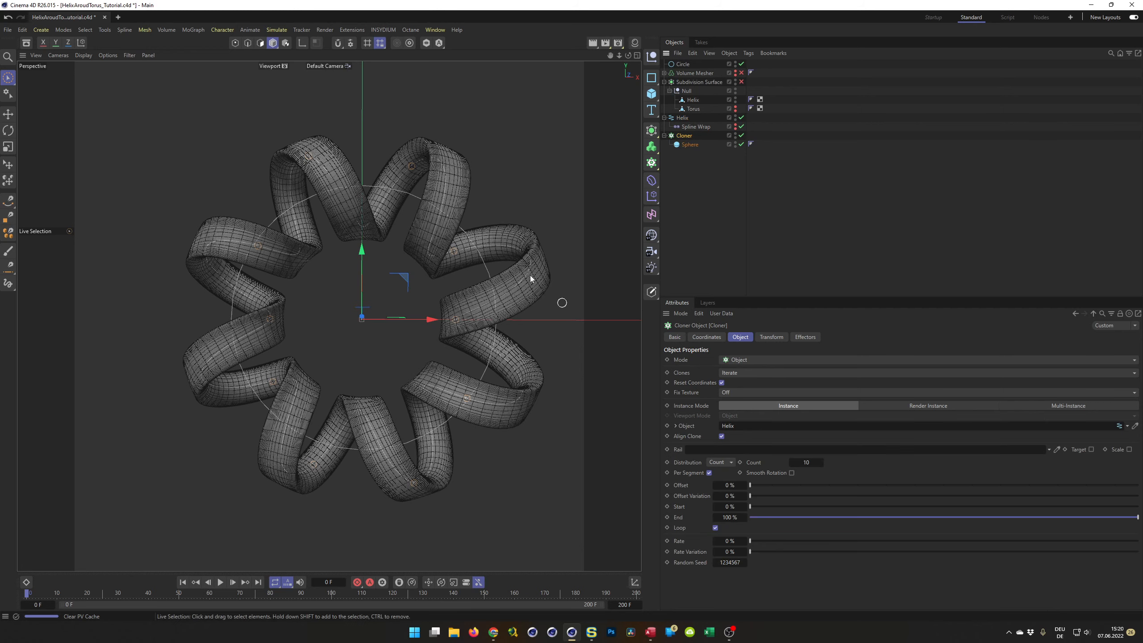
Set the Cloner's count to 500 and its instance mode to Multi-Instance.
{"action": "scroll", "coordinate": [439, 322], "scroll_direction": "up", "scroll_amount": 5}
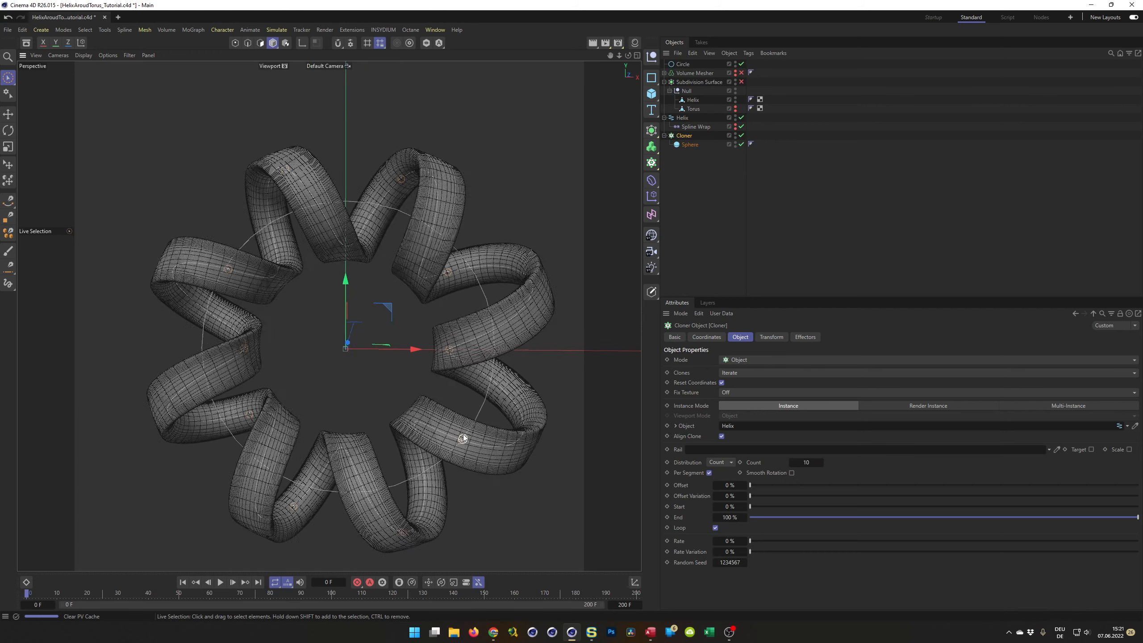
{"action": "scroll", "coordinate": [464, 439], "scroll_direction": "down", "scroll_amount": 3}
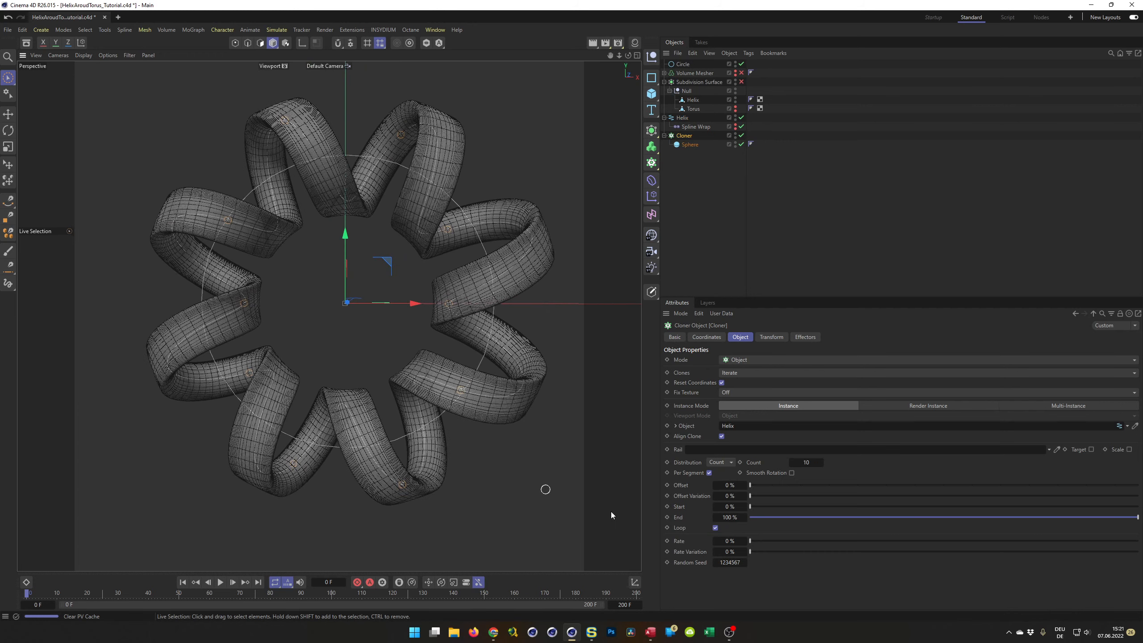
{"action": "left_click", "coordinate": [807, 462]}
{"action": "type", "text": "500"}
{"action": "key", "text": "Return"}
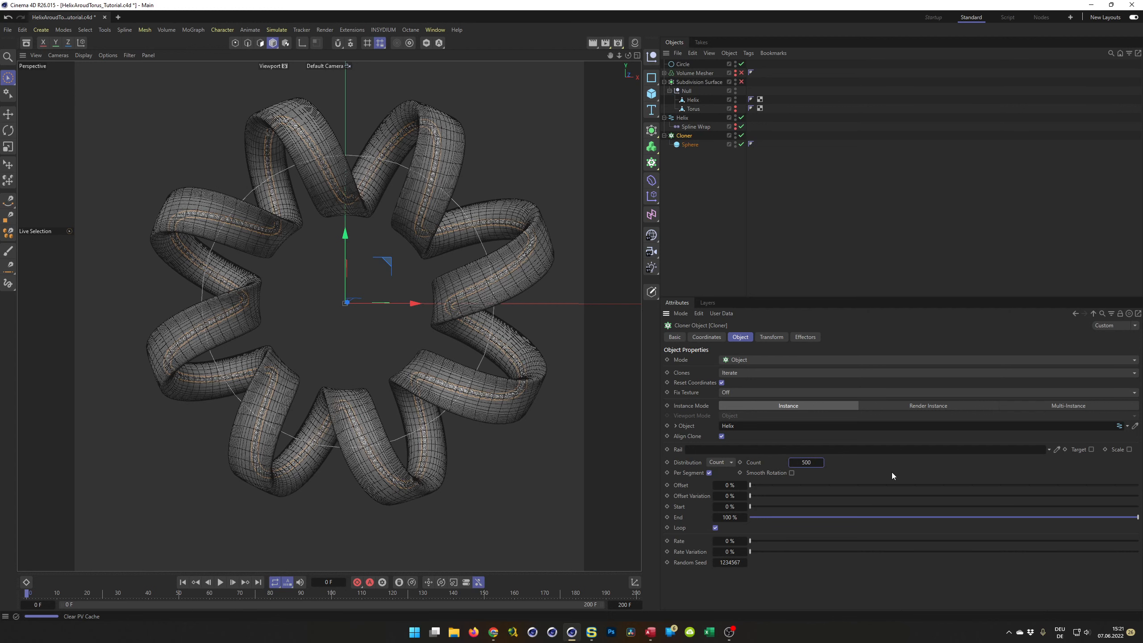
{"action": "left_click", "coordinate": [1069, 407]}
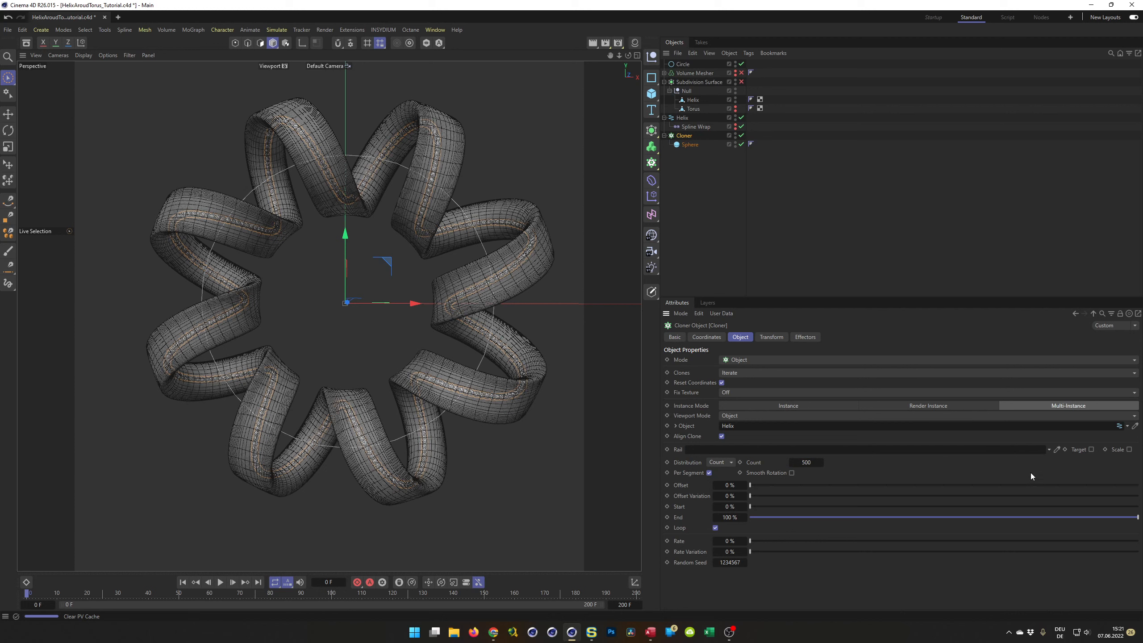
Examine the spacing of the cloned spheres along the helix band up close and from a distance.
{"action": "mouse_move", "coordinate": [476, 391]}
{"action": "left_mouse_down", "text": "alt"}
{"action": "mouse_move", "coordinate": [464, 381]}
{"action": "mouse_move", "coordinate": [474, 399]}
{"action": "mouse_move", "coordinate": [481, 390]}
{"action": "left_mouse_up", "text": "alt"}
{"action": "right_click_drag", "start_coordinate": [476, 392], "coordinate": [538, 364], "text": "alt"}
{"action": "left_click_drag", "start_coordinate": [484, 398], "coordinate": [507, 408], "text": "alt"}
{"action": "mouse_move", "coordinate": [485, 399]}
{"action": "right_mouse_down", "text": "alt"}
{"action": "mouse_move", "coordinate": [457, 412]}
{"action": "mouse_move", "coordinate": [492, 400]}
{"action": "mouse_move", "coordinate": [469, 404]}
{"action": "right_mouse_up", "text": "alt"}
{"action": "scroll", "coordinate": [491, 400], "scroll_direction": "up", "scroll_amount": 10}
{"action": "mouse_move", "coordinate": [469, 403]}
{"action": "left_mouse_down", "text": "alt"}
{"action": "mouse_move", "coordinate": [490, 417]}
{"action": "mouse_move", "coordinate": [470, 393]}
{"action": "left_mouse_up", "text": "alt"}
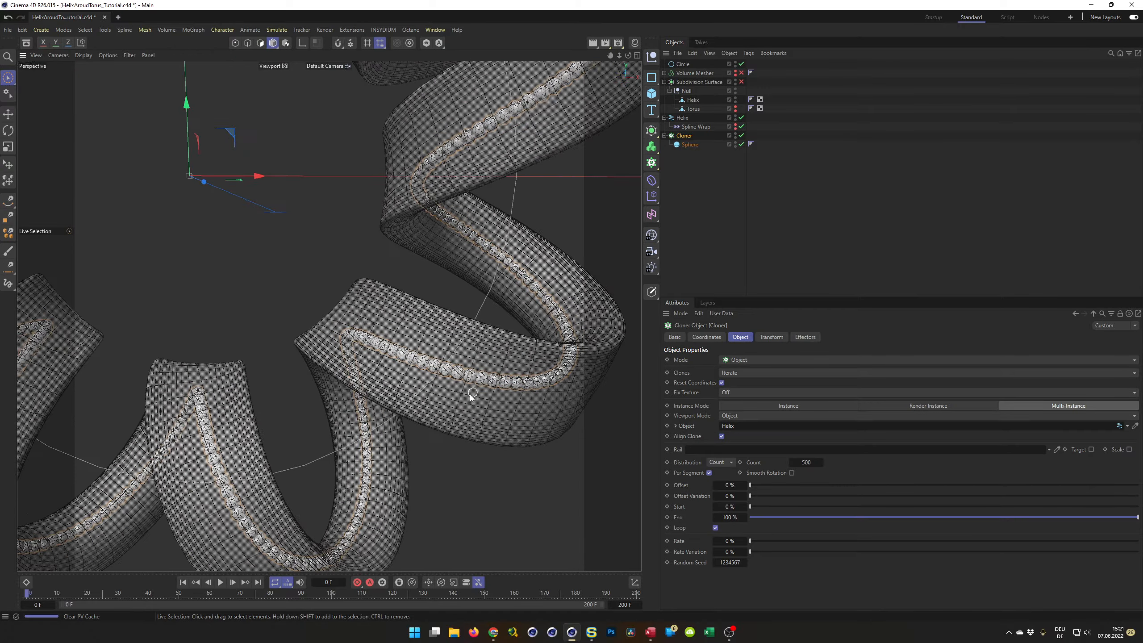
{"action": "right_click_drag", "start_coordinate": [469, 394], "coordinate": [448, 400], "text": "alt"}
{"action": "left_click_drag", "start_coordinate": [448, 398], "coordinate": [489, 414], "text": "alt"}
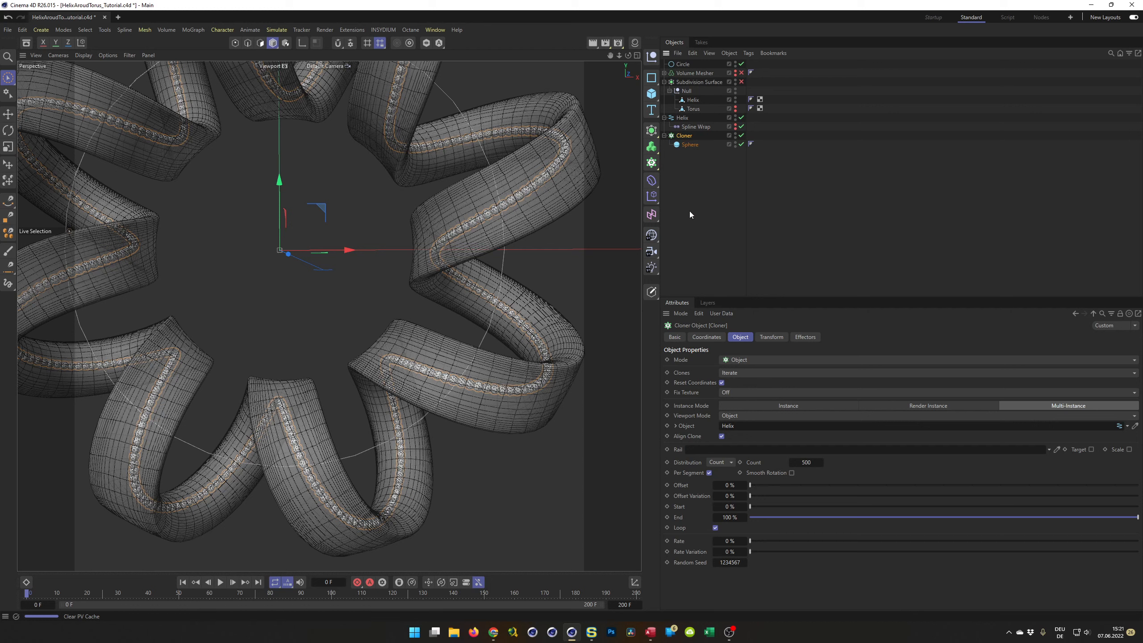
Add a Random effector for the Cloner and place it directly above the Cloner in the object hierarchy.
{"action": "left_click", "coordinate": [656, 198]}
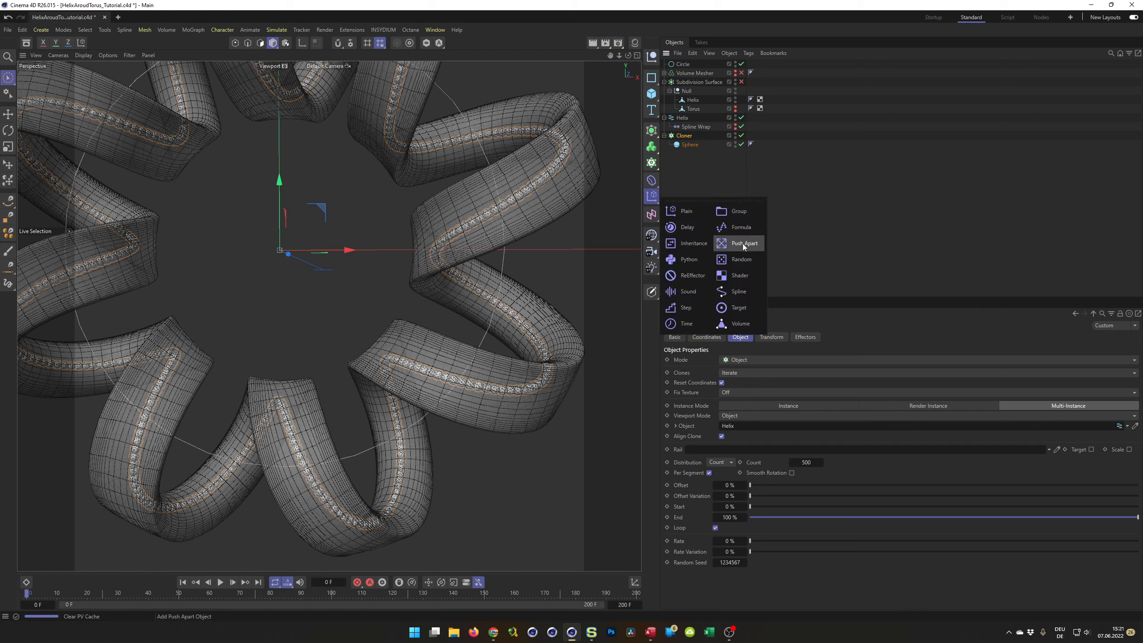
{"action": "left_click", "coordinate": [743, 259]}
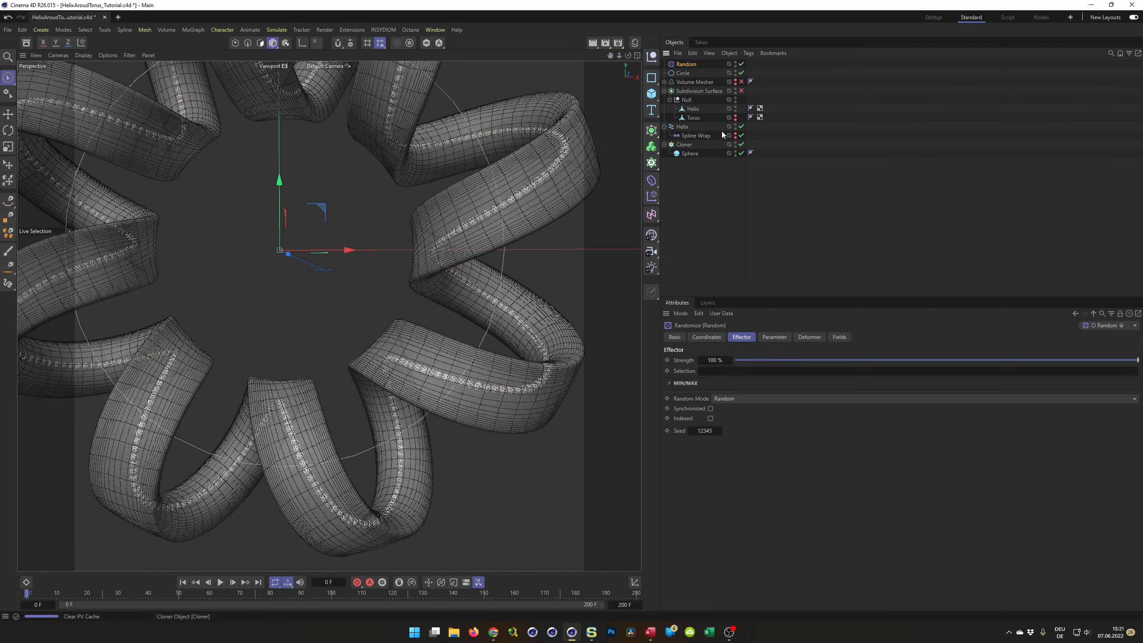
{"action": "left_click_drag", "start_coordinate": [692, 65], "coordinate": [678, 141]}
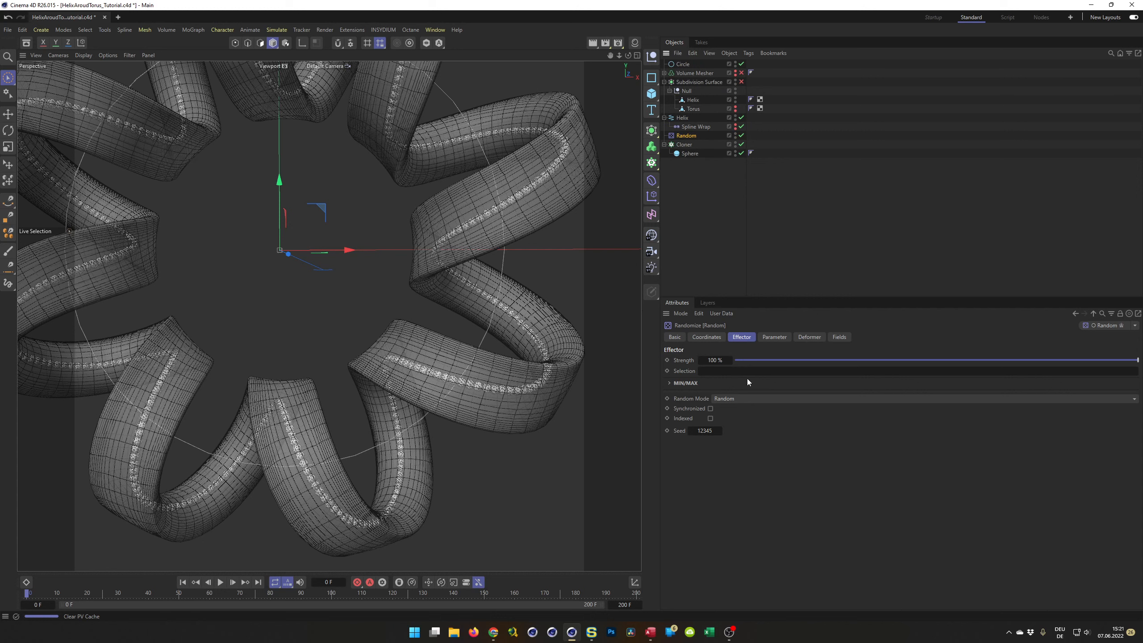
Enable uniform scale variation on the Random effector with a scale of -0.5.
{"action": "left_click", "coordinate": [775, 338]}
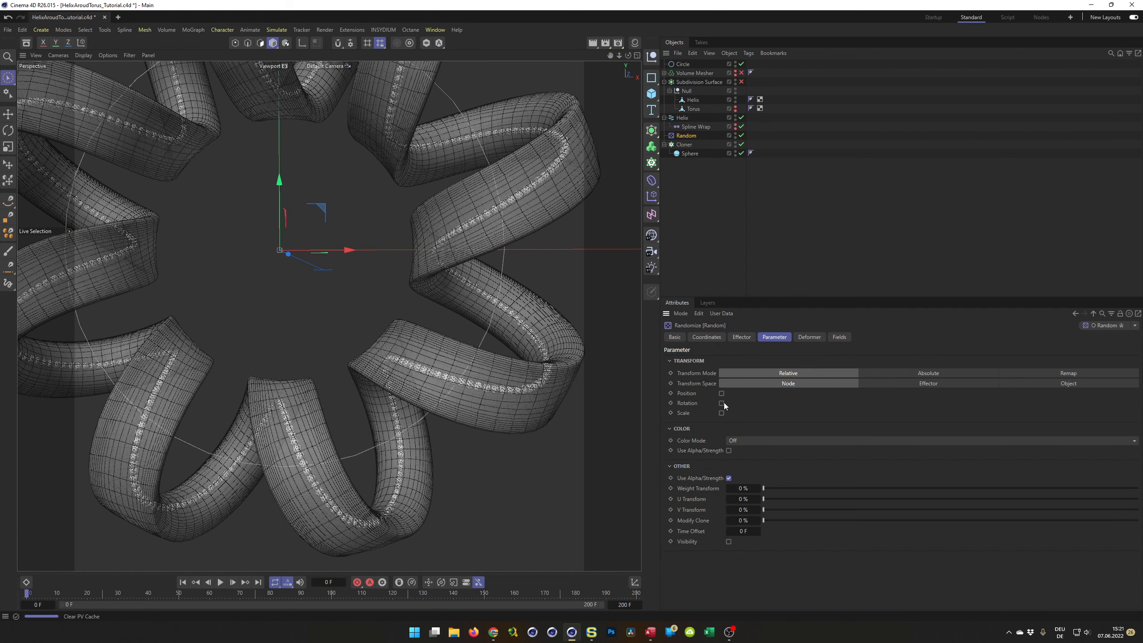
{"action": "left_click", "coordinate": [721, 413]}
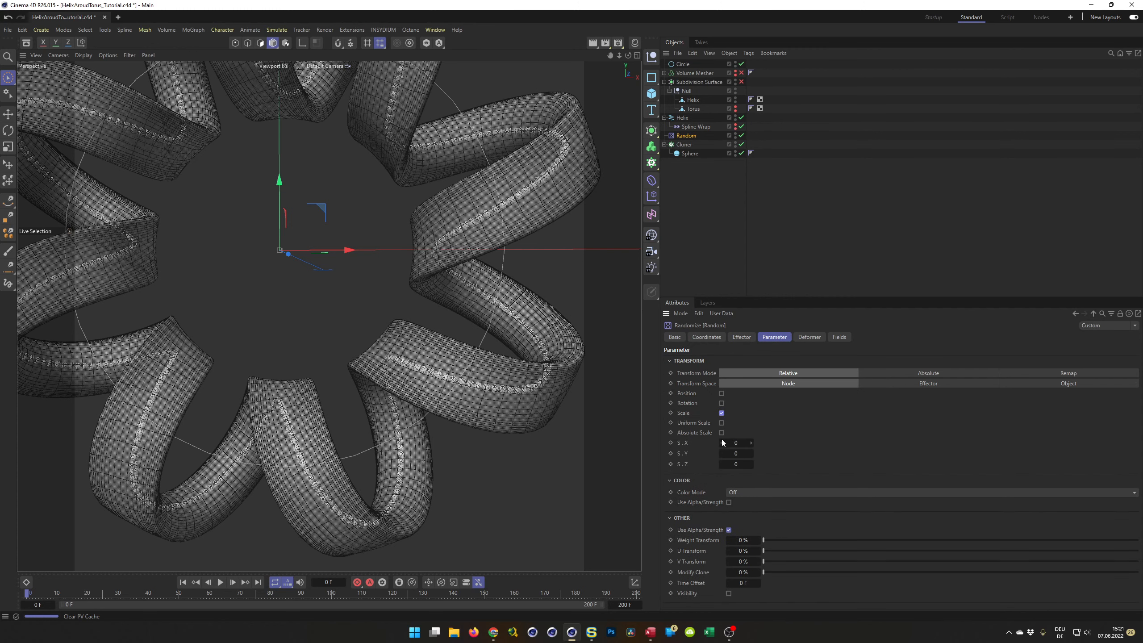
{"action": "left_click", "coordinate": [722, 422]}
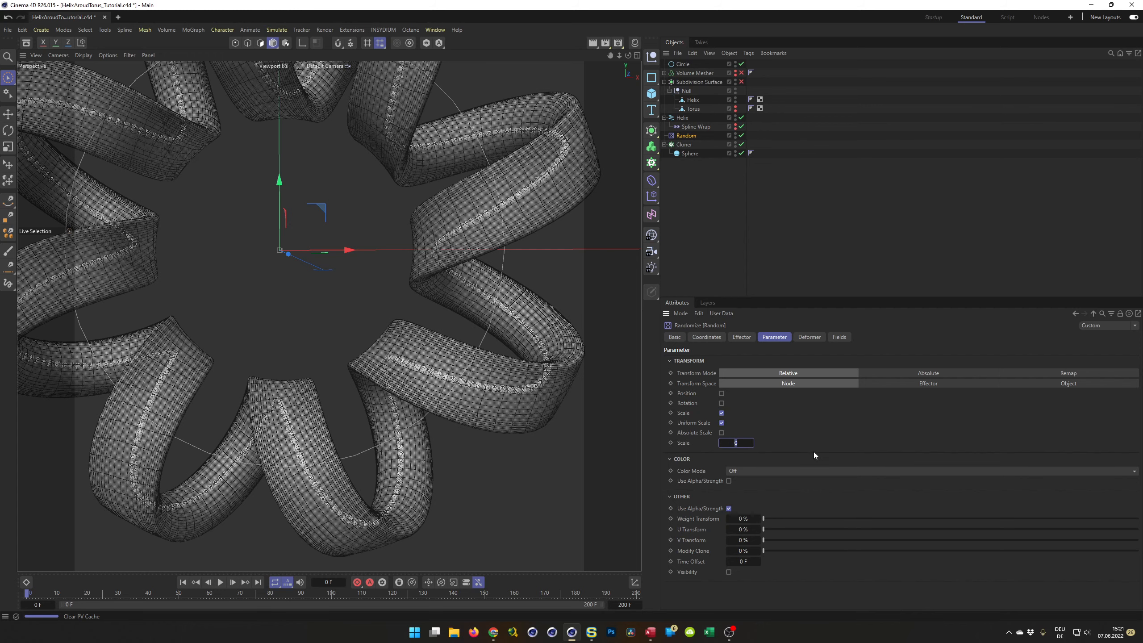
{"action": "type", "text": "-0.5"}
{"action": "key", "text": "Return"}
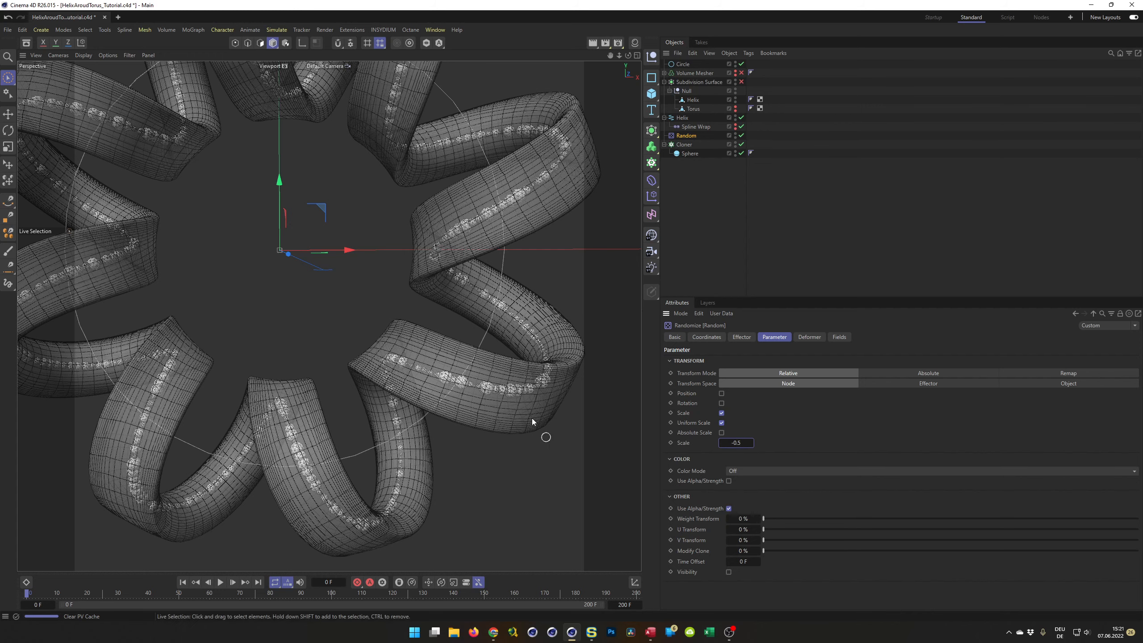
Set the cloned Sphere's radius to 1 cm and save the project.
{"action": "scroll", "coordinate": [533, 419], "scroll_direction": "up", "scroll_amount": 6}
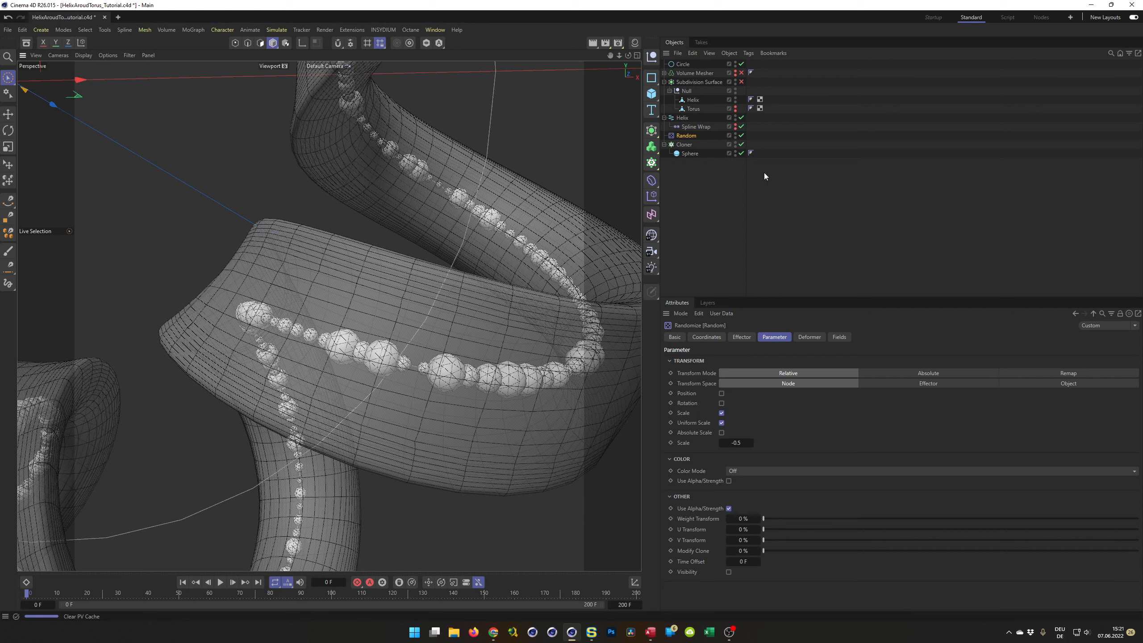
{"action": "left_click", "coordinate": [687, 154]}
{"action": "left_click", "coordinate": [728, 360]}
{"action": "key", "text": "Return"}
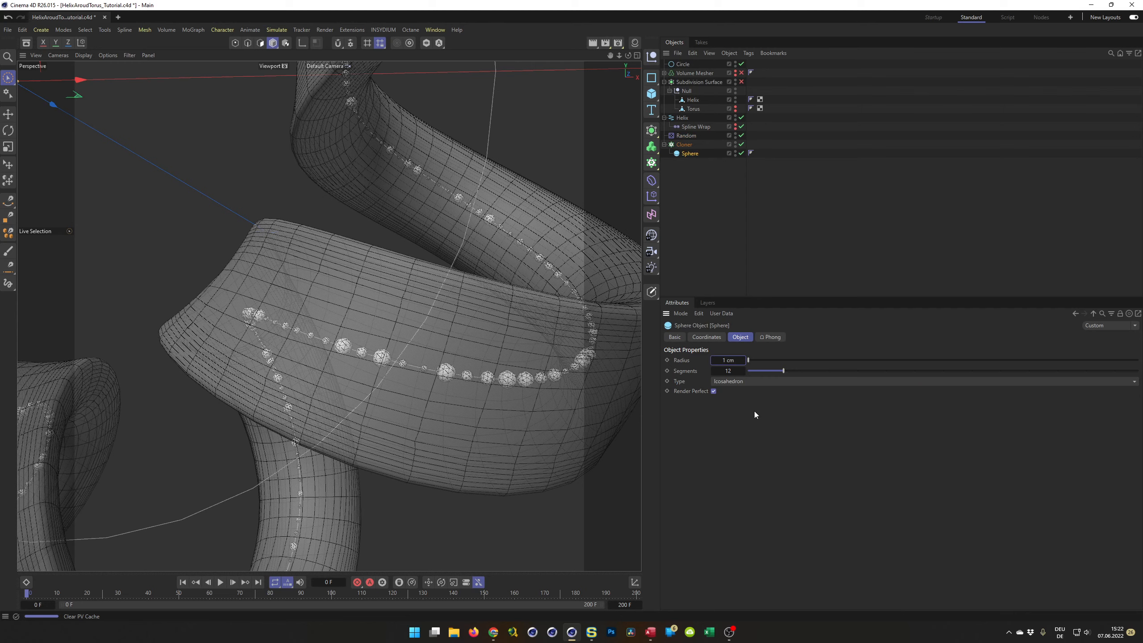
{"action": "key", "text": "ctrl+s"}
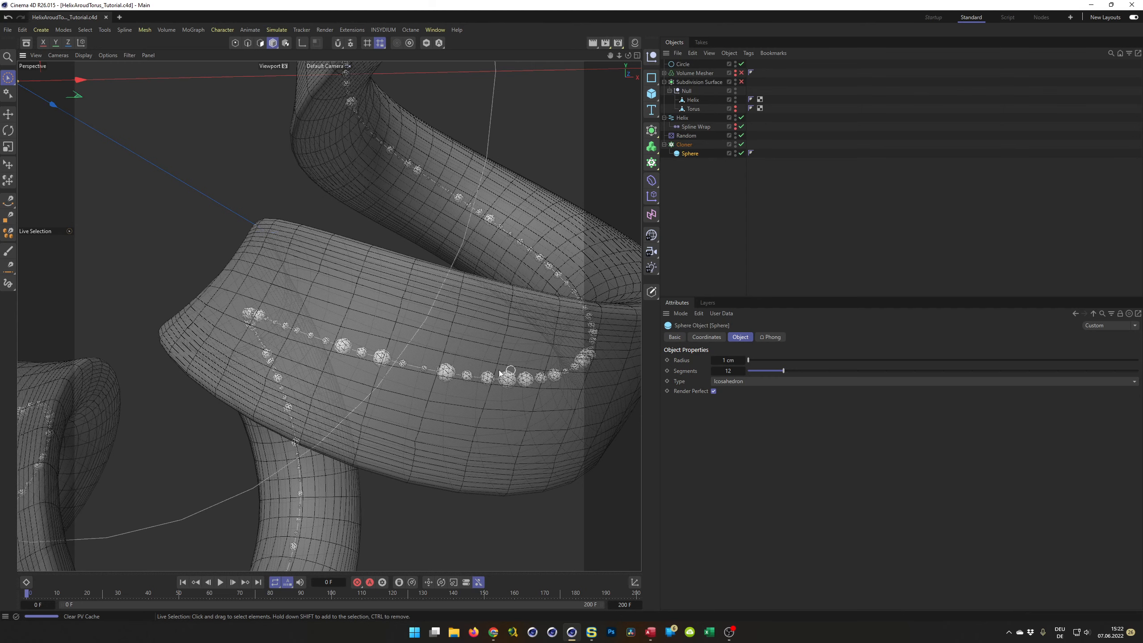
Enable position variation on the Random effector and set X, Y and Z to 7 cm.
{"action": "scroll", "coordinate": [413, 383], "scroll_direction": "down", "scroll_amount": 5}
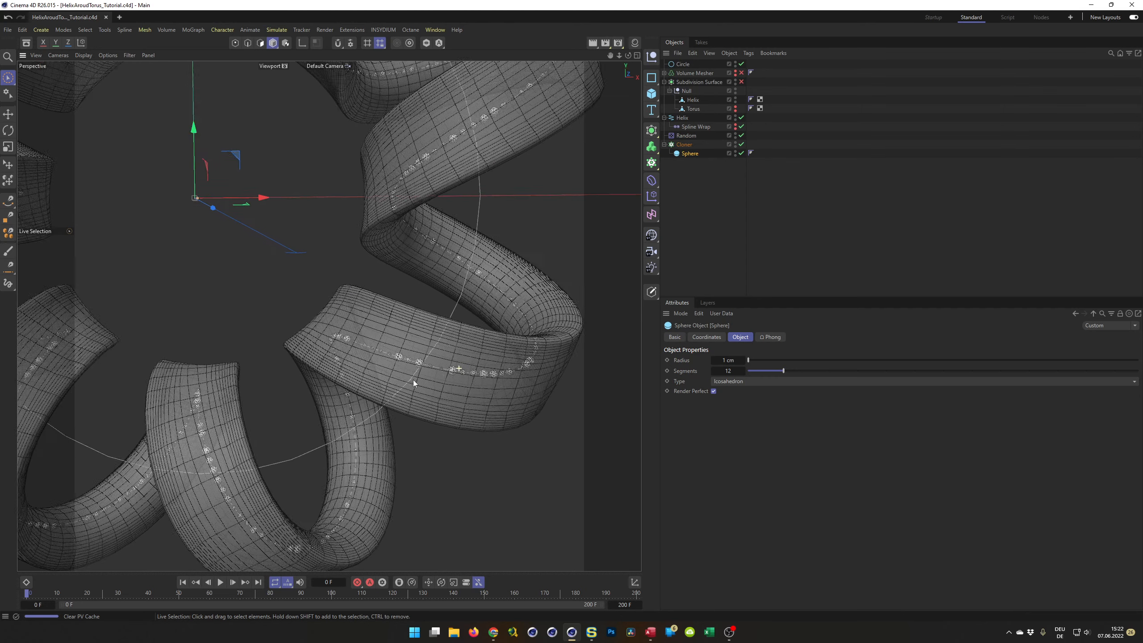
{"action": "right_click_drag", "start_coordinate": [413, 381], "coordinate": [412, 381], "text": "alt"}
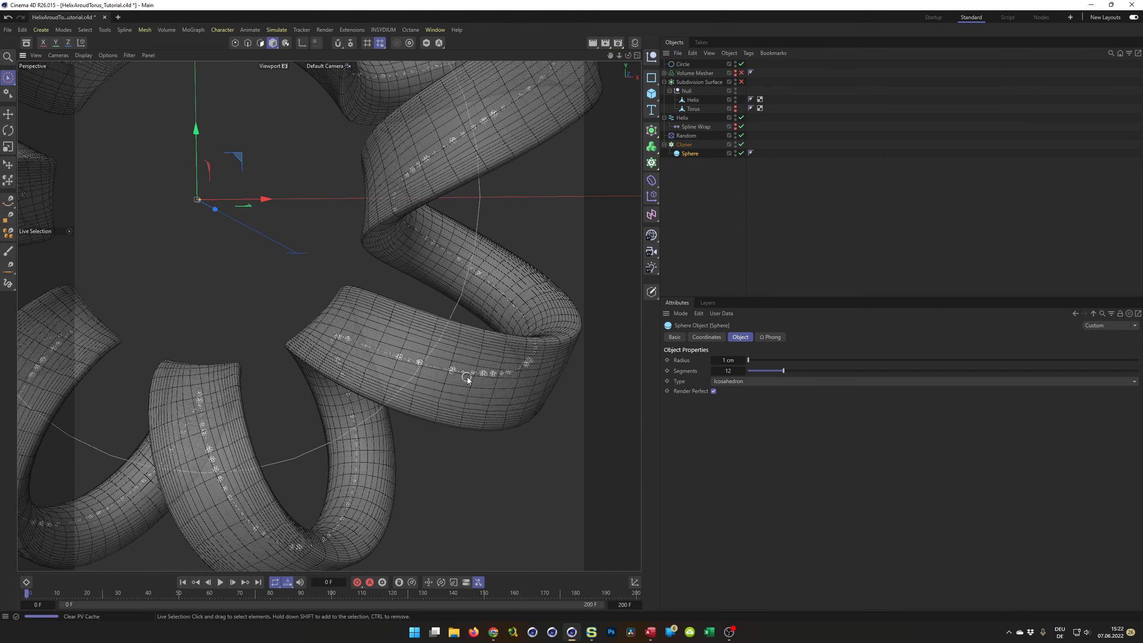
{"action": "left_click", "coordinate": [693, 136]}
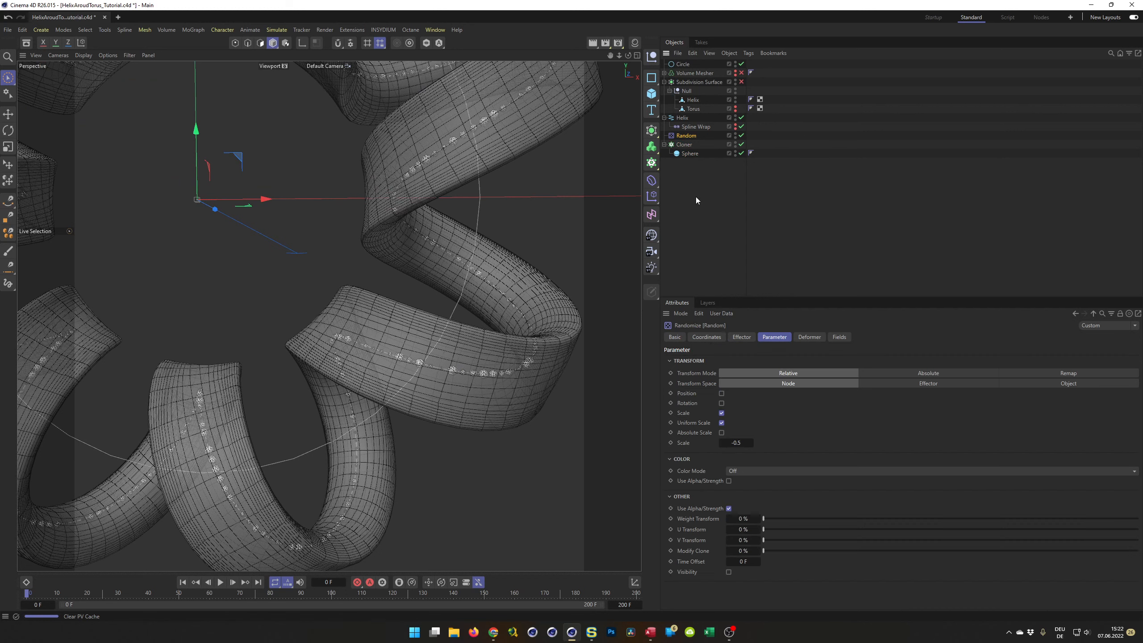
{"action": "left_click", "coordinate": [722, 393]}
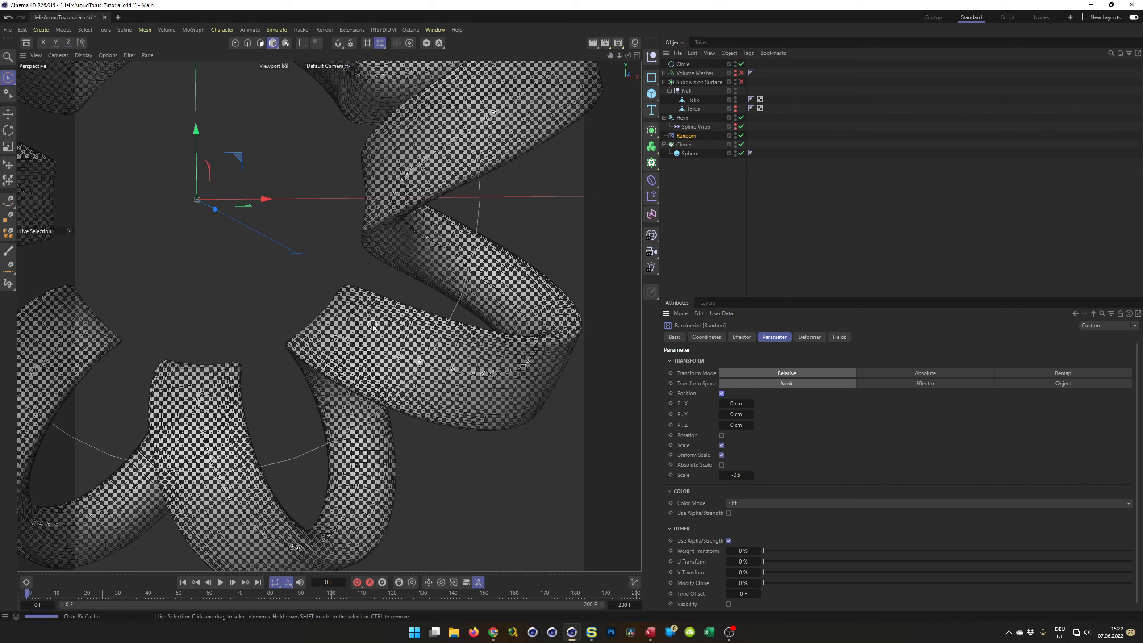
{"action": "left_click", "coordinate": [737, 404]}
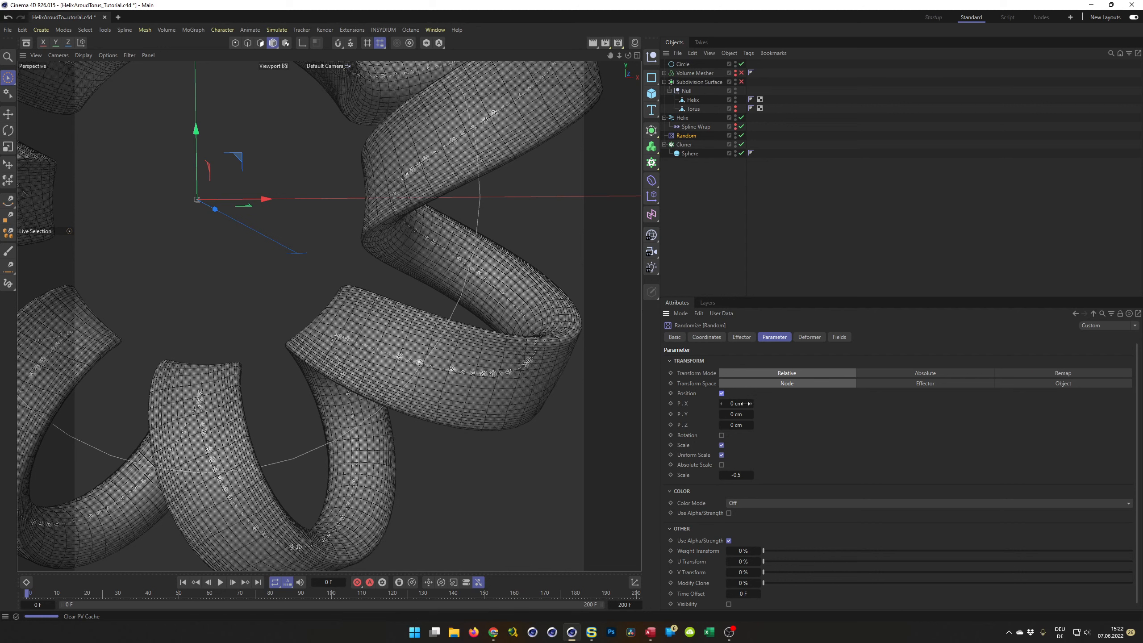
{"action": "type", "text": "7"}
{"action": "key", "text": "Tab"}
{"action": "type", "text": "7"}
{"action": "key", "text": "Tab"}
{"action": "type", "text": "7"}
{"action": "key", "text": "Return"}
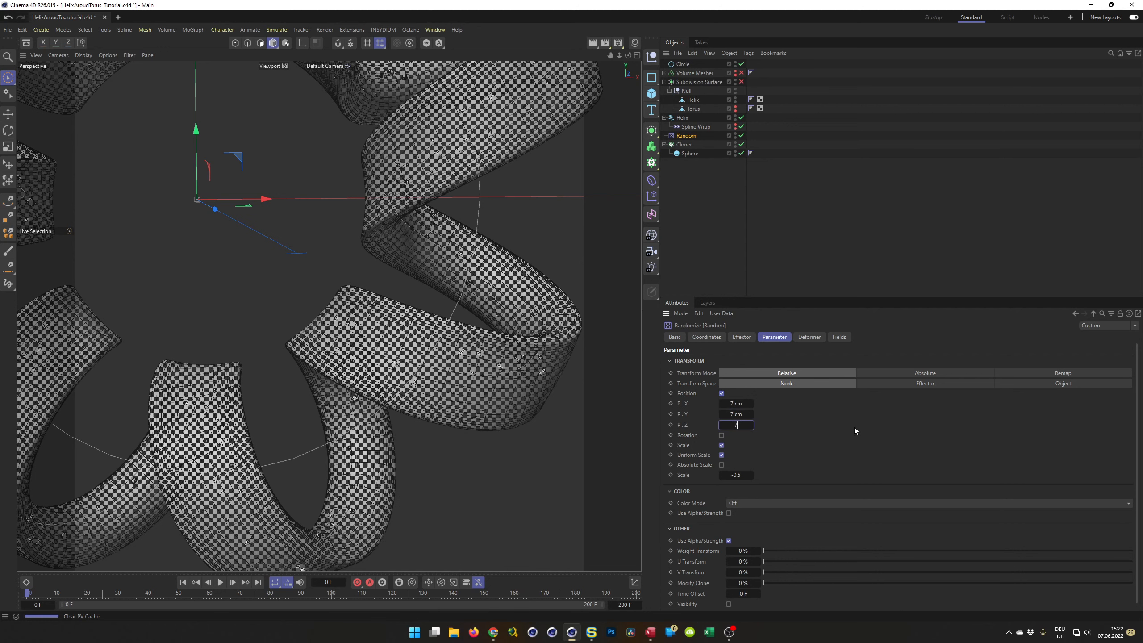
Examine whether the scattered spheres stay inside the helix band, using the perspective, top and front views.
{"action": "scroll", "coordinate": [394, 402], "scroll_direction": "up", "scroll_amount": 4}
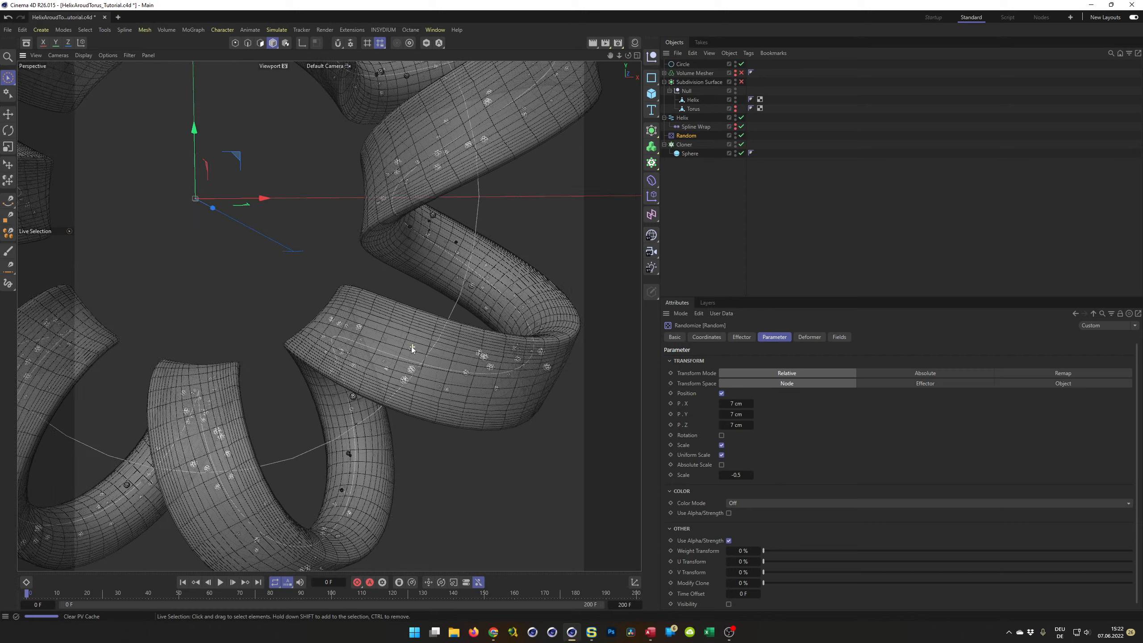
{"action": "scroll", "coordinate": [395, 416], "scroll_direction": "up", "scroll_amount": 3}
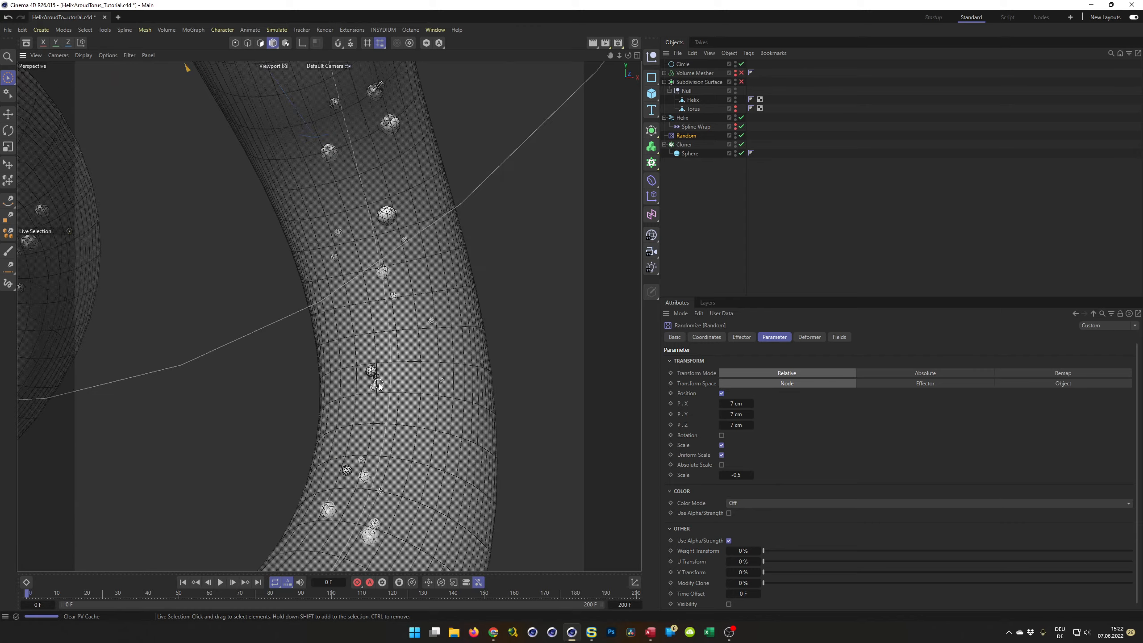
{"action": "scroll", "coordinate": [377, 384], "scroll_direction": "up", "scroll_amount": 4}
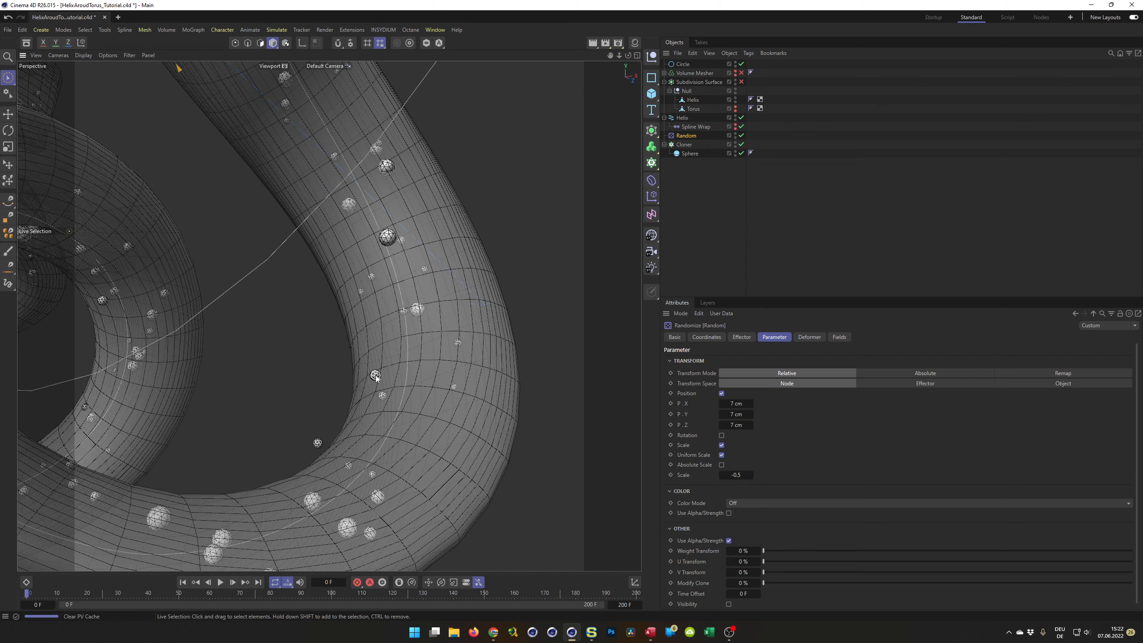
{"action": "scroll", "coordinate": [374, 397], "scroll_direction": "down", "scroll_amount": 4}
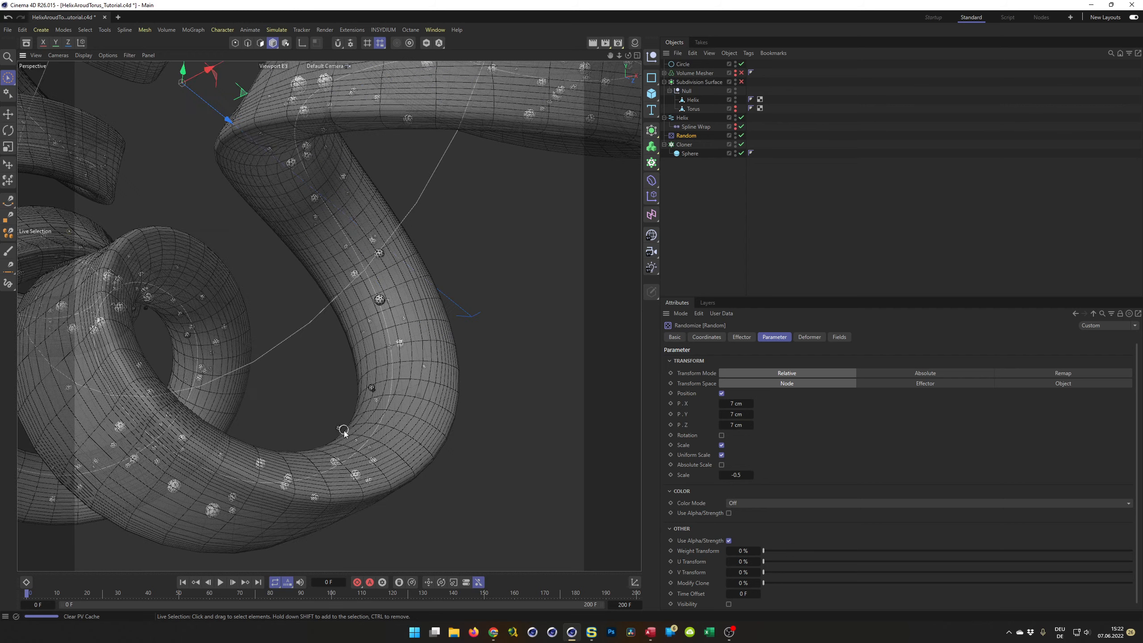
{"action": "left_click_drag", "start_coordinate": [173, 425], "coordinate": [454, 363], "text": "alt"}
{"action": "middle_click", "coordinate": [454, 359]}
{"action": "middle_click", "coordinate": [447, 256]}
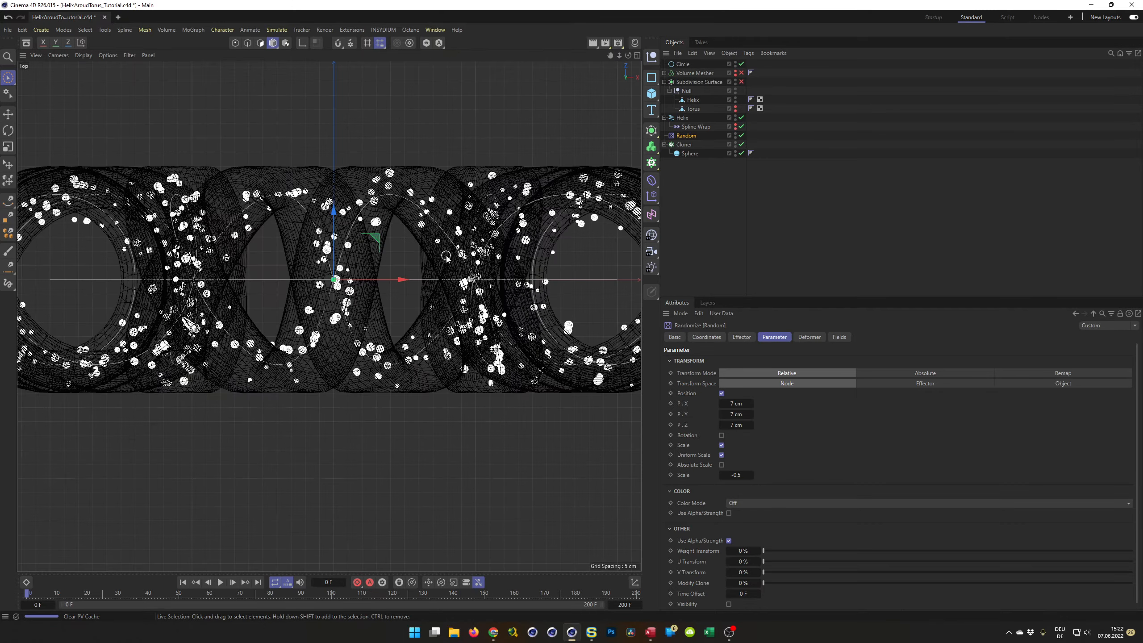
{"action": "scroll", "coordinate": [451, 252], "scroll_direction": "down", "scroll_amount": 3}
{"action": "scroll", "coordinate": [463, 246], "scroll_direction": "up", "scroll_amount": 3}
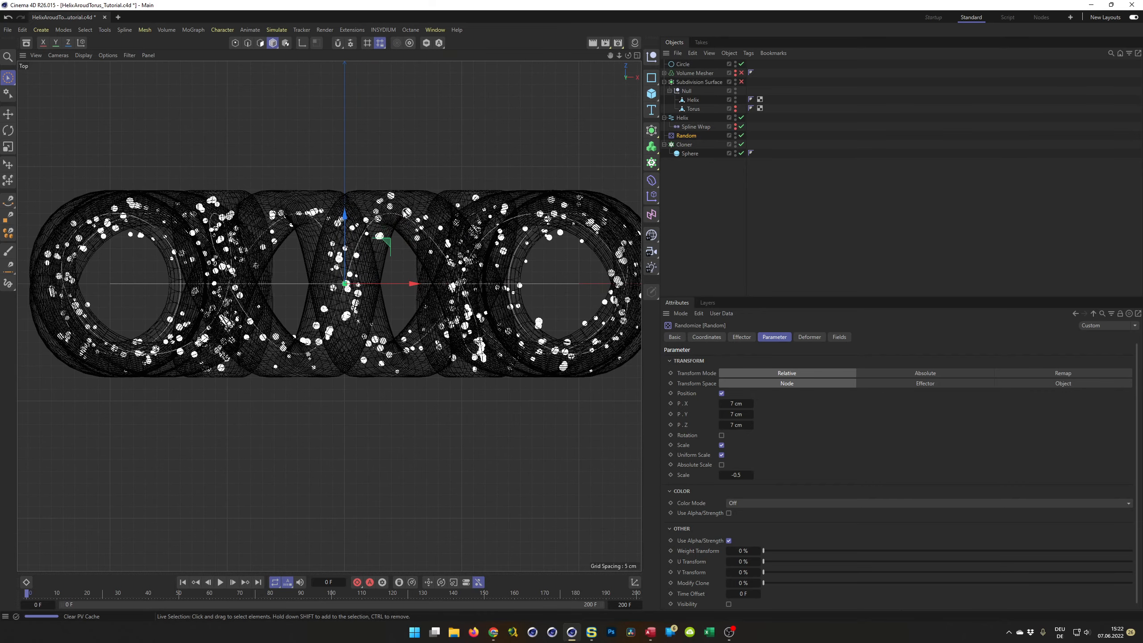
{"action": "scroll", "coordinate": [407, 293], "scroll_direction": "down", "scroll_amount": 2}
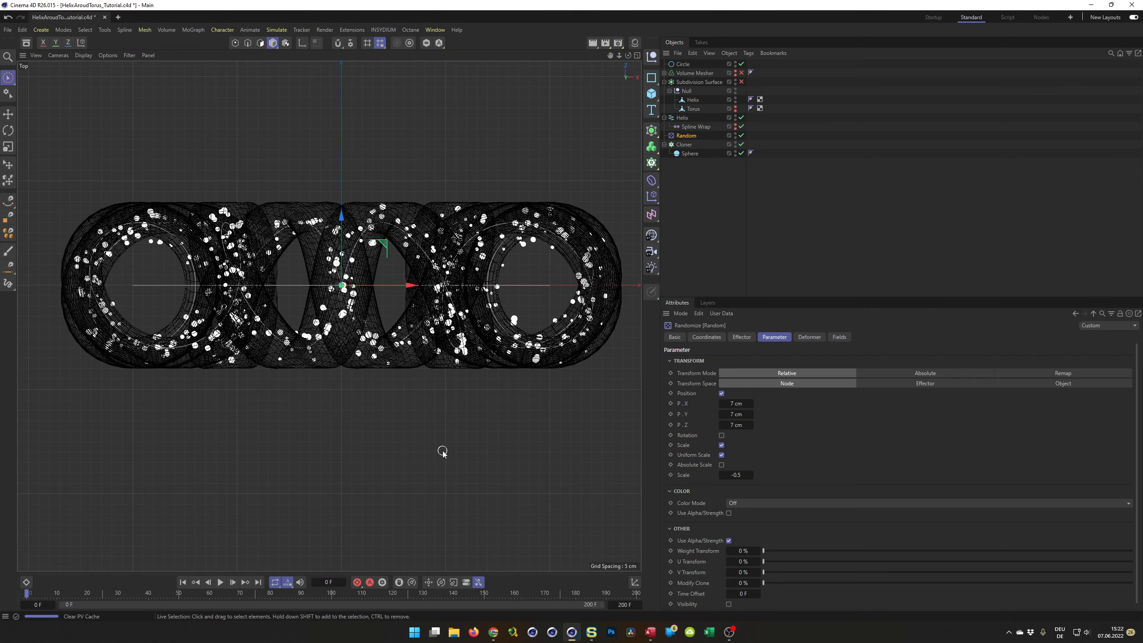
{"action": "middle_click", "coordinate": [449, 464]}
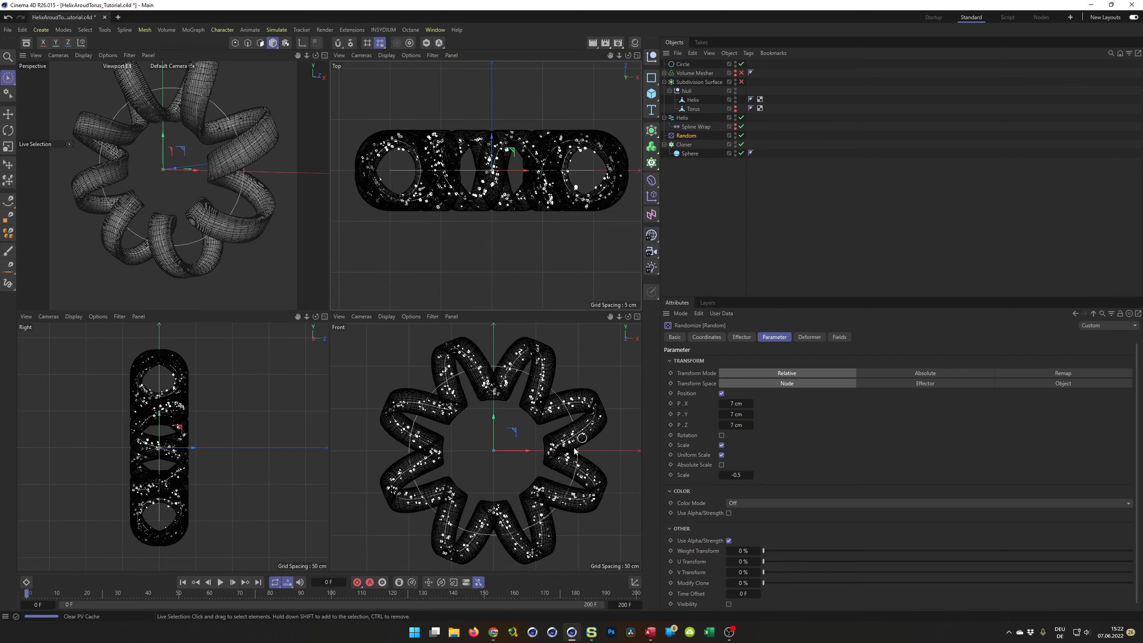
{"action": "scroll", "coordinate": [191, 454], "scroll_direction": "up", "scroll_amount": 5}
{"action": "scroll", "coordinate": [191, 454], "scroll_direction": "down", "scroll_amount": 5}
{"action": "scroll", "coordinate": [192, 448], "scroll_direction": "up", "scroll_amount": 1}
{"action": "middle_click", "coordinate": [237, 225]}
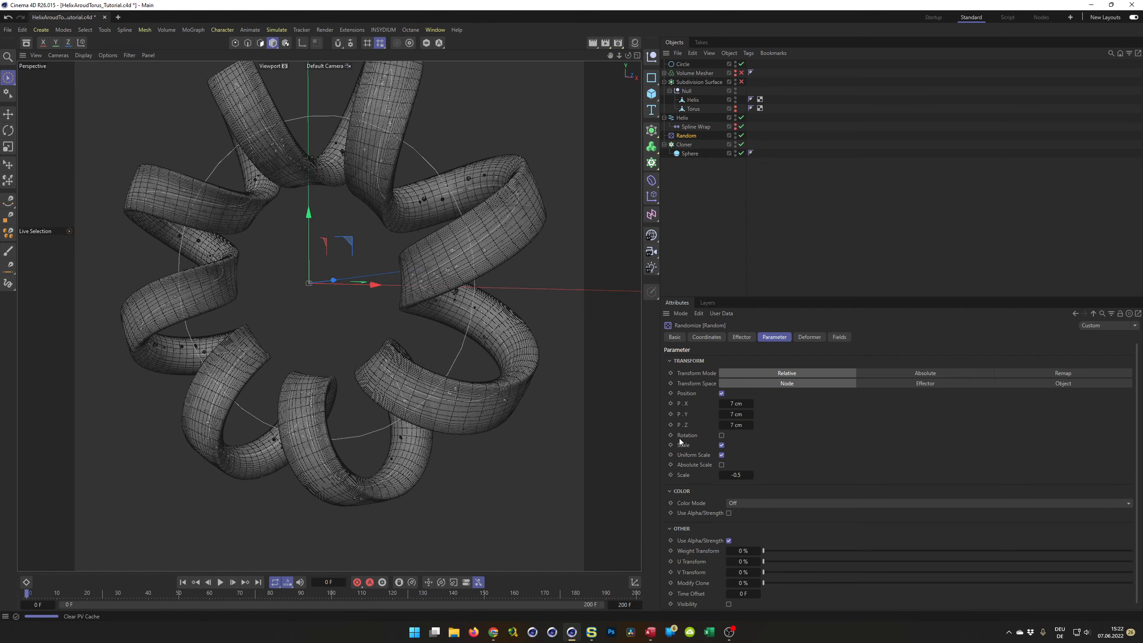
Set the Random effector's X, Y and Z position variation to 6.5 cm together.
{"action": "left_click", "coordinate": [735, 404]}
{"action": "left_click_drag", "start_coordinate": [677, 399], "coordinate": [689, 420]}
{"action": "left_click", "coordinate": [735, 405]}
{"action": "type", "text": "6,5"}
{"action": "key", "text": "Return"}
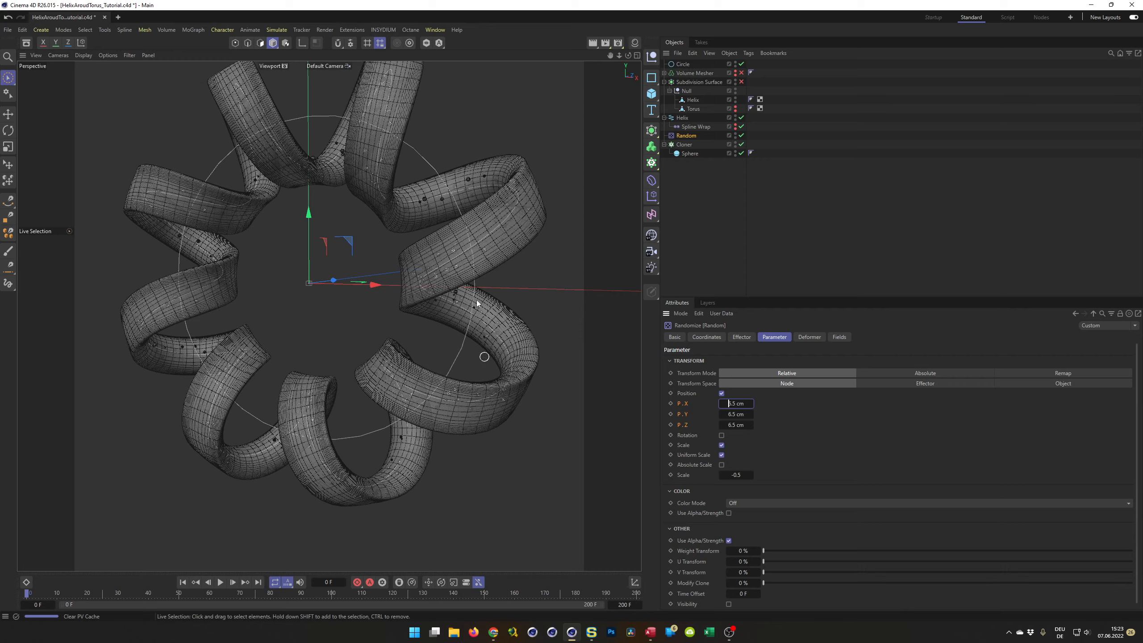
Make the Torus mesh visible in the viewport together with the helix band and its scattered spheres.
{"action": "left_click_drag", "start_coordinate": [479, 350], "coordinate": [454, 186], "text": "alt"}
{"action": "scroll", "coordinate": [540, 186], "scroll_direction": "up", "scroll_amount": 8}
{"action": "left_click_drag", "start_coordinate": [431, 242], "coordinate": [380, 289], "text": "alt"}
{"action": "scroll", "coordinate": [387, 263], "scroll_direction": "down", "scroll_amount": 5}
{"action": "scroll", "coordinate": [380, 290], "scroll_direction": "down", "scroll_amount": 7}
{"action": "scroll", "coordinate": [408, 338], "scroll_direction": "down", "scroll_amount": 3}
{"action": "left_click_drag", "start_coordinate": [409, 339], "coordinate": [440, 301], "text": "alt"}
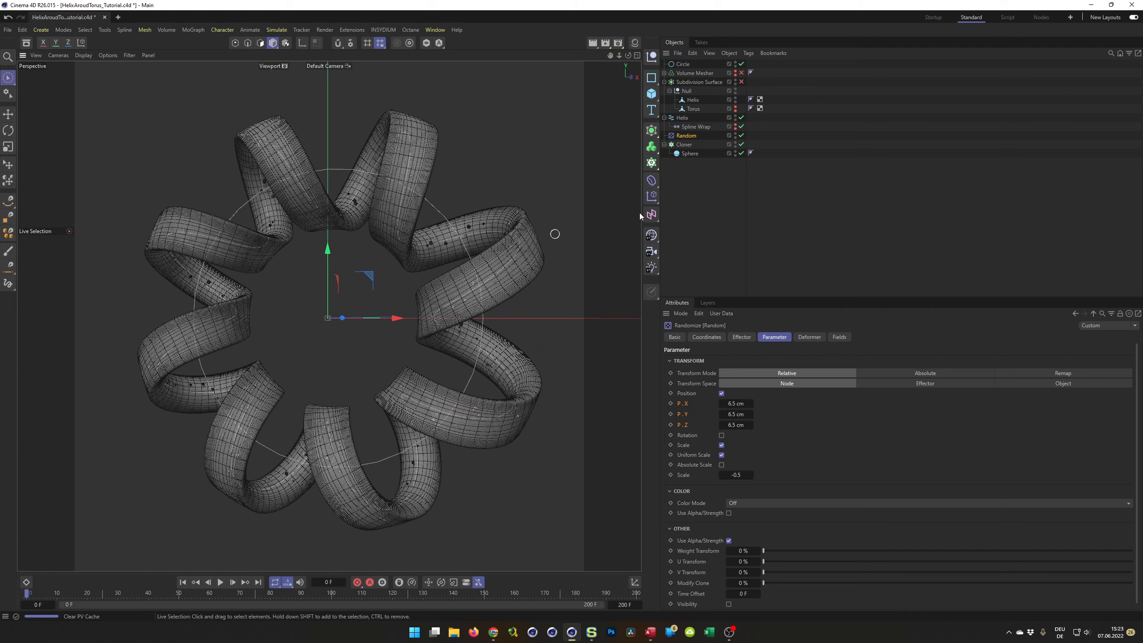
{"action": "left_click", "coordinate": [735, 107]}
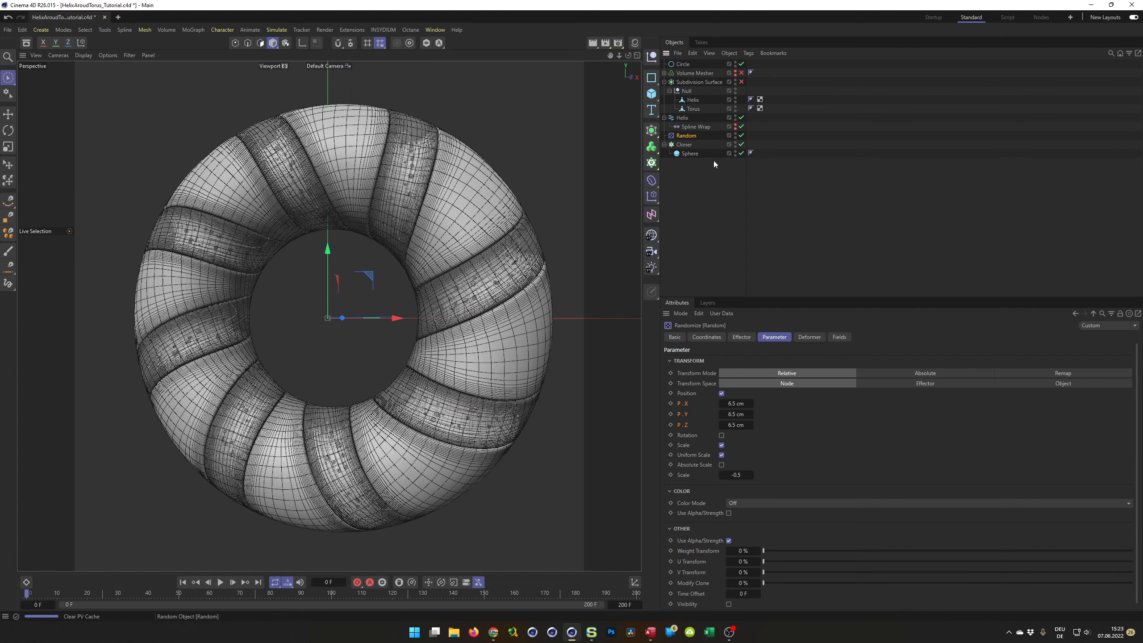
{"action": "right_click_drag", "start_coordinate": [418, 122], "coordinate": [568, 244], "text": "alt"}
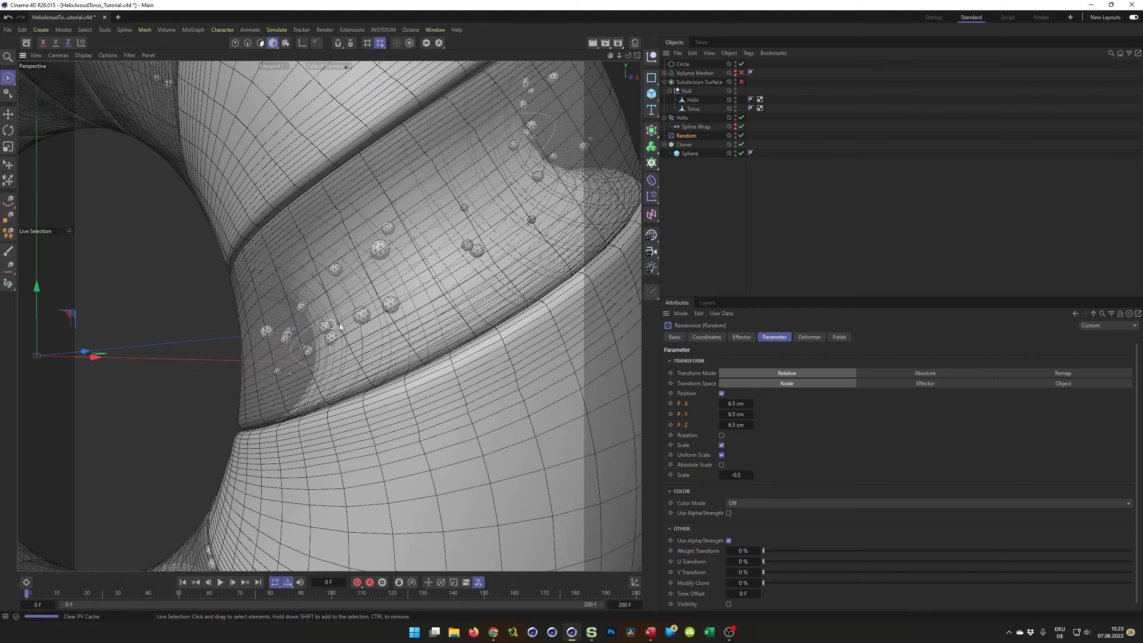
Set the start and end radius of the Helix spline carrying the spheres to 35 cm together.
{"action": "mouse_move", "coordinate": [267, 343]}
{"action": "left_mouse_down", "text": "alt"}
{"action": "mouse_move", "coordinate": [163, 343]}
{"action": "mouse_move", "coordinate": [257, 334]}
{"action": "left_mouse_up", "text": "alt"}
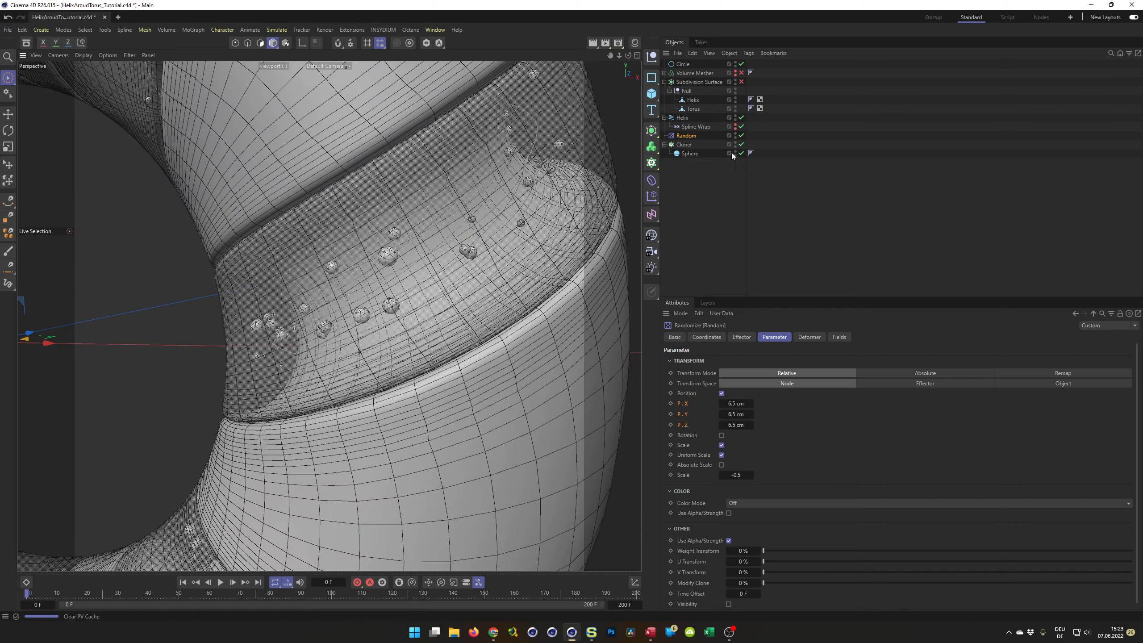
{"action": "left_click", "coordinate": [679, 118]}
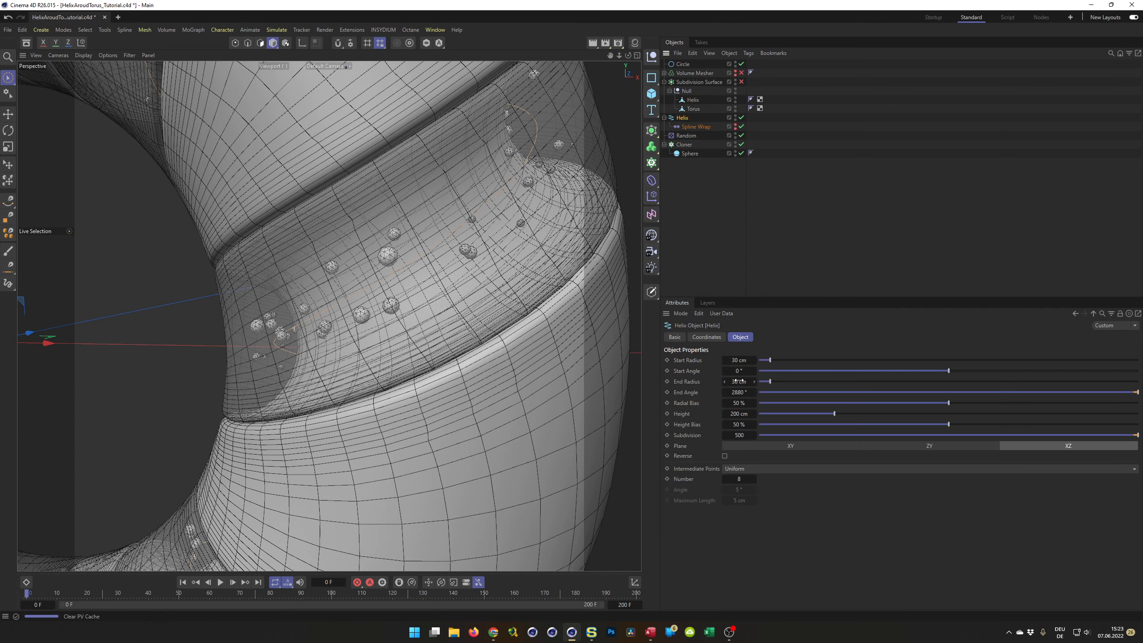
{"action": "left_click", "coordinate": [744, 361]}
{"action": "left_click", "coordinate": [679, 360]}
{"action": "left_click", "coordinate": [737, 361]}
{"action": "type", "text": "35"}
{"action": "key", "text": "Return"}
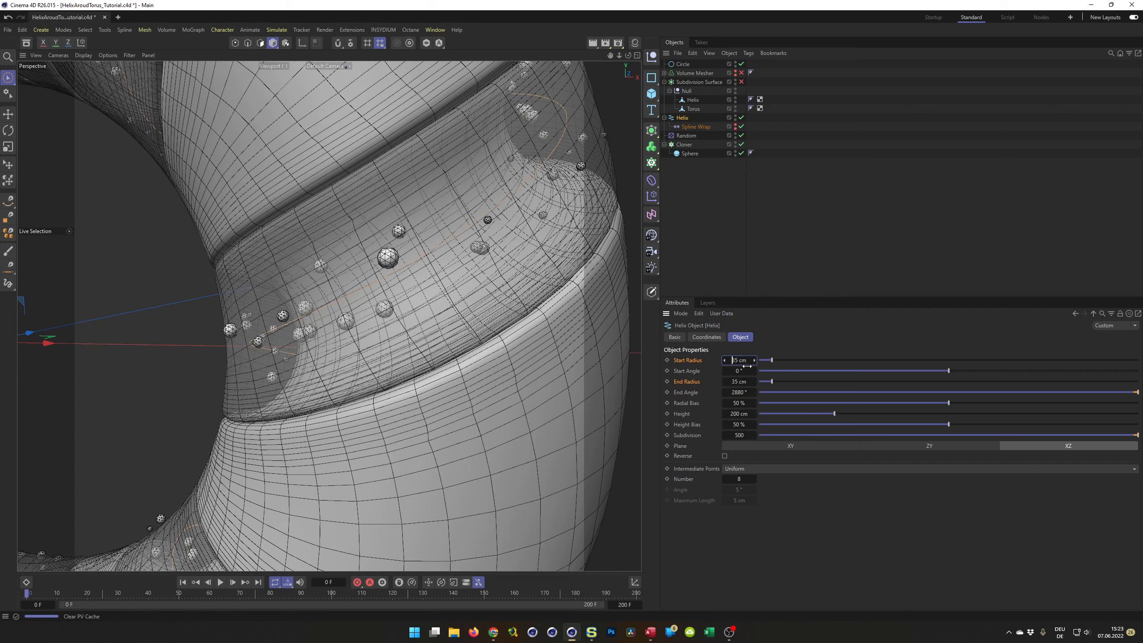
Set the Helix spline's start and end radius to 31 cm together.
{"action": "left_click", "coordinate": [724, 362]}
{"action": "left_click", "coordinate": [724, 361]}
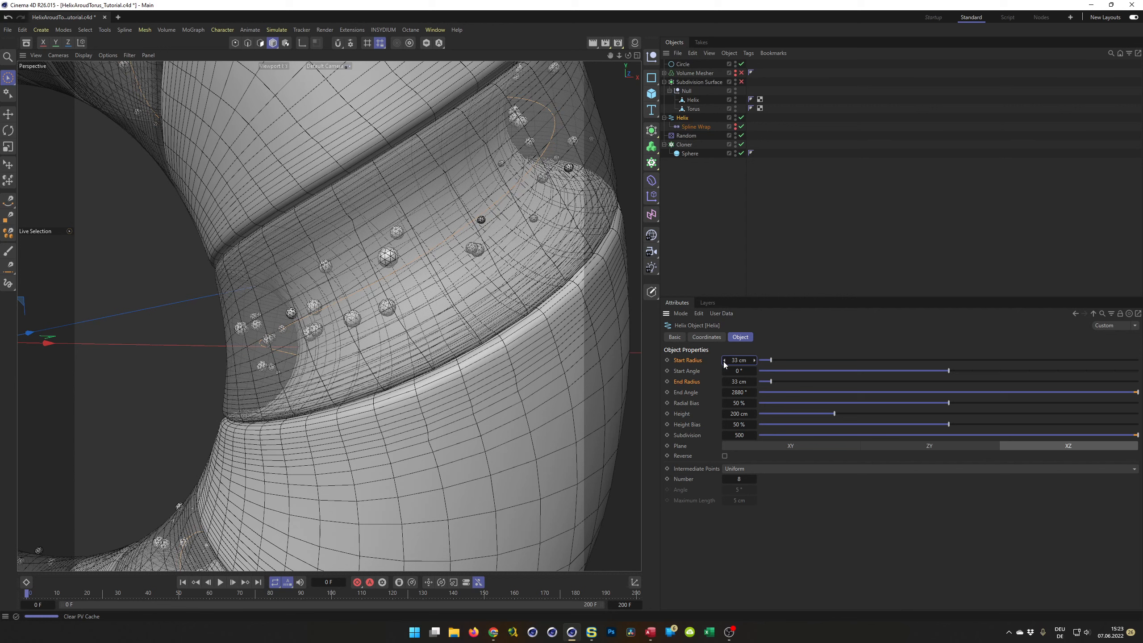
{"action": "left_click", "coordinate": [725, 362]}
{"action": "left_click", "coordinate": [724, 362]}
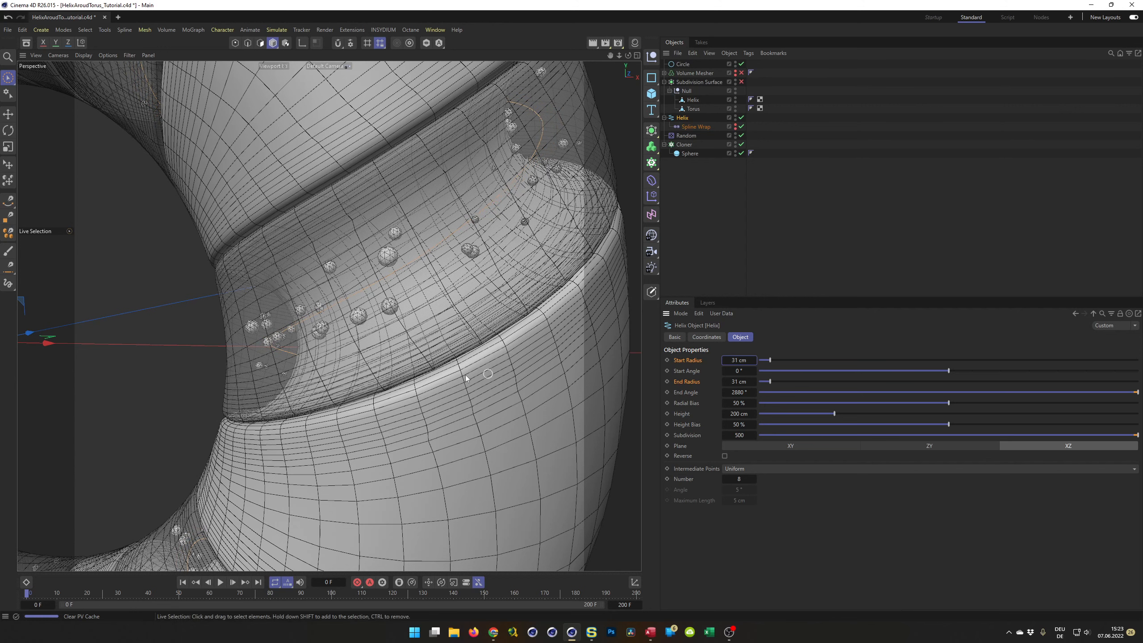
{"action": "scroll", "coordinate": [395, 388], "scroll_direction": "down", "scroll_amount": 6}
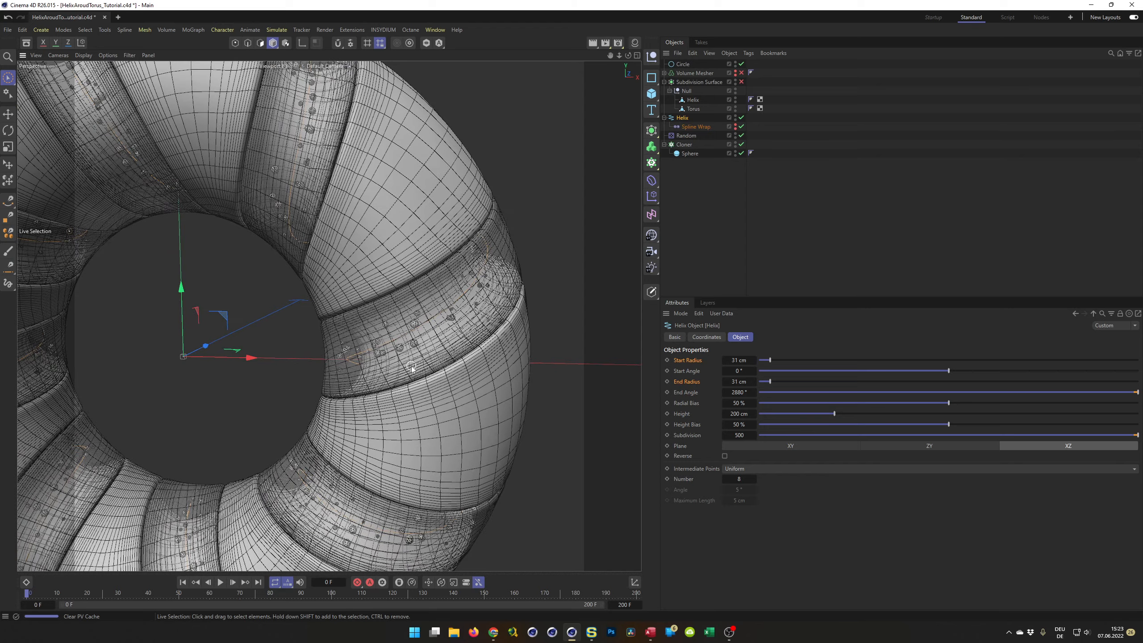
{"action": "scroll", "coordinate": [423, 349], "scroll_direction": "up", "scroll_amount": 8}
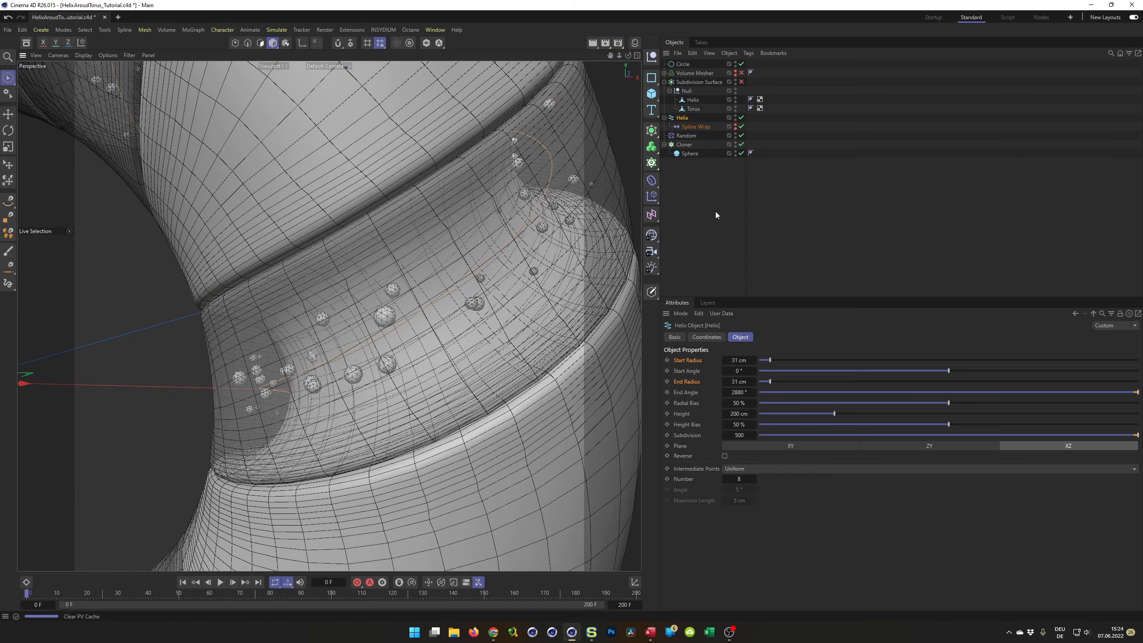
Set the Random effector's X, Y and Z position variation to 6 cm together.
{"action": "left_click", "coordinate": [684, 144]}
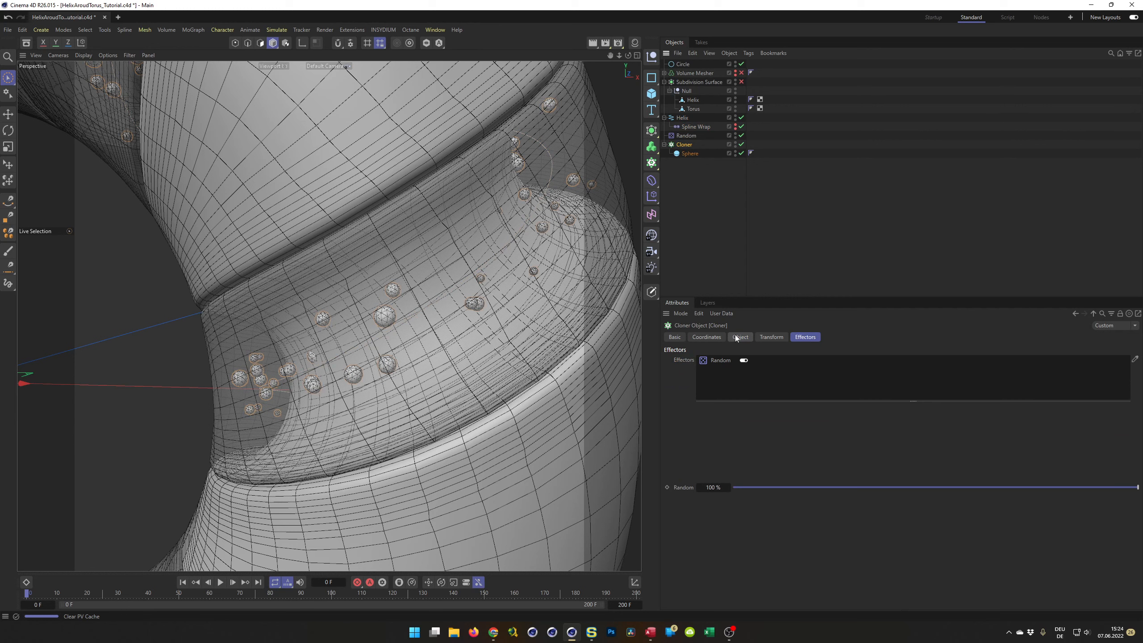
{"action": "left_click", "coordinate": [739, 337]}
{"action": "left_click", "coordinate": [687, 135]}
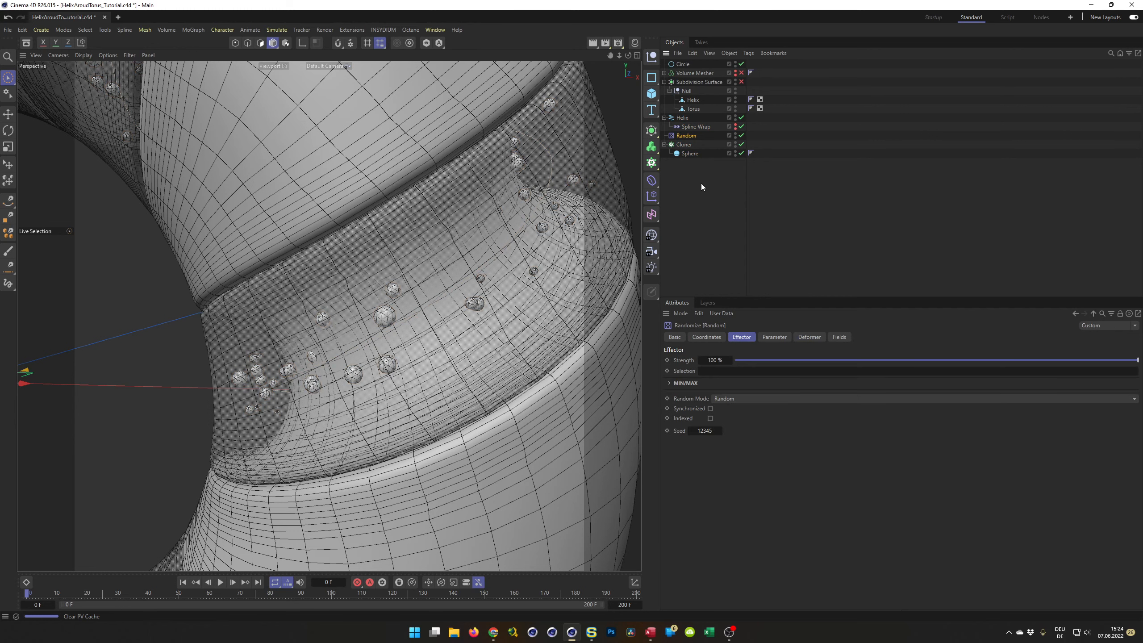
{"action": "left_click", "coordinate": [773, 337]}
{"action": "left_click", "coordinate": [740, 403]}
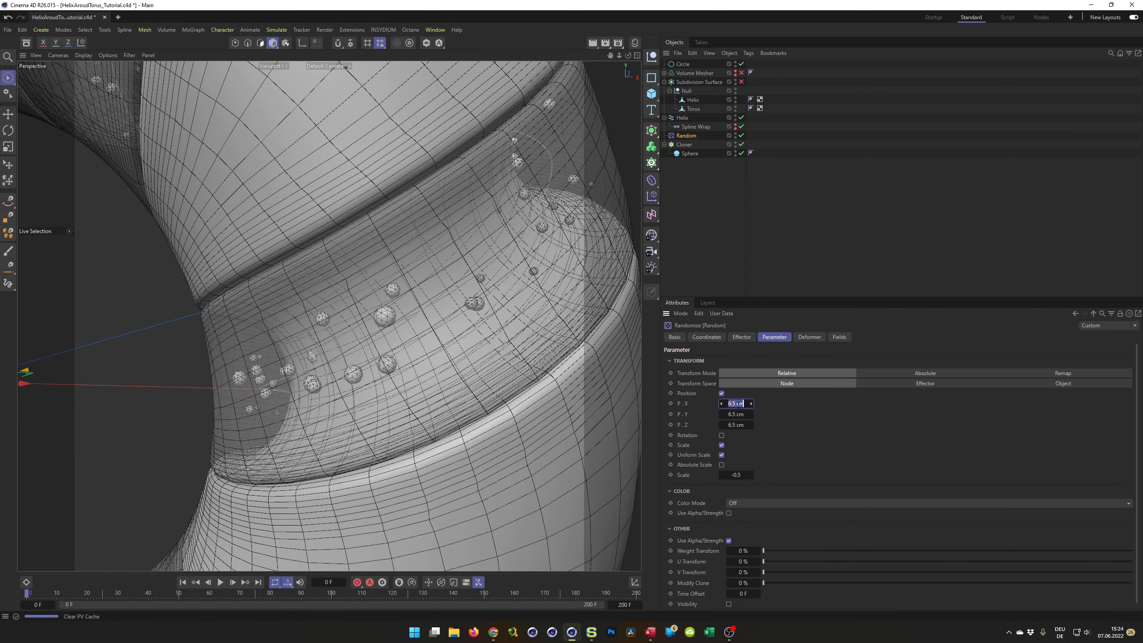
{"action": "left_click", "coordinate": [679, 405]}
{"action": "left_click", "coordinate": [735, 404]}
{"action": "type", "text": "6"}
{"action": "key", "text": "Return"}
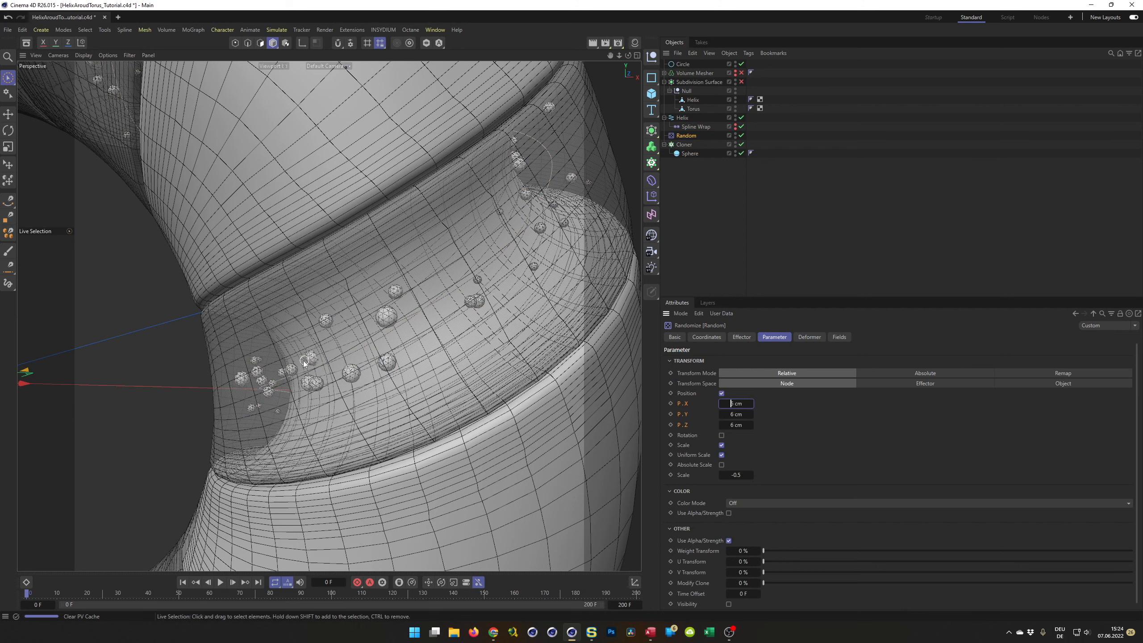
Bring the whole torus into view and save the project file.
{"action": "scroll", "coordinate": [320, 399], "scroll_direction": "down", "scroll_amount": 10}
{"action": "scroll", "coordinate": [320, 400], "scroll_direction": "down", "scroll_amount": 1}
{"action": "middle_click_drag", "start_coordinate": [378, 355], "coordinate": [499, 301], "text": "alt"}
{"action": "key", "text": "ctrl+s"}
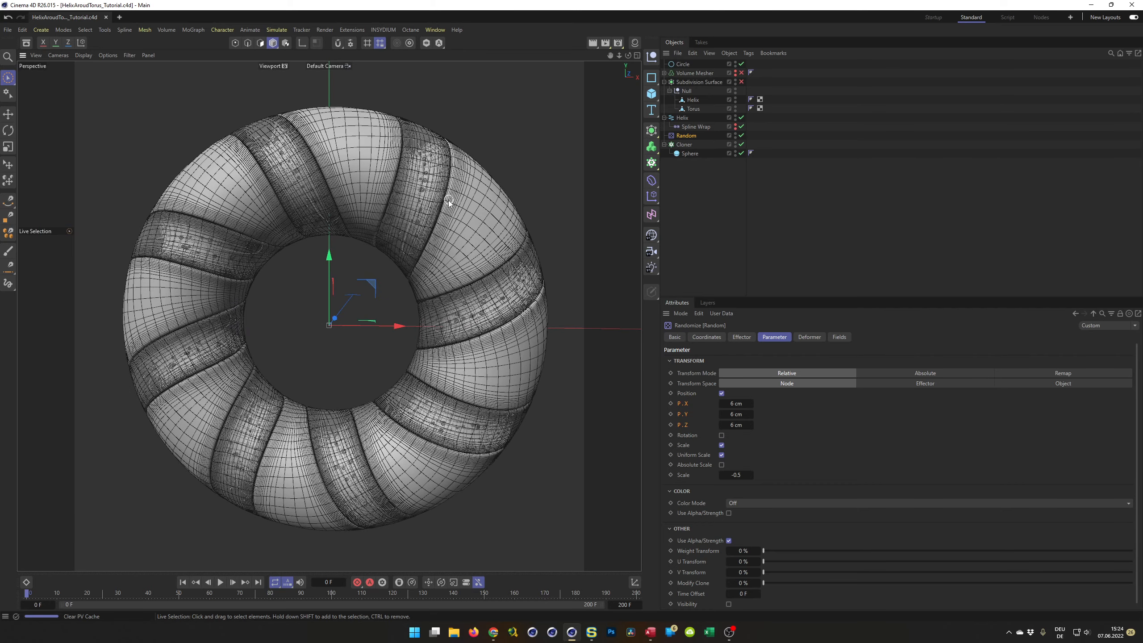
Test the Cloner's Offset on the spheres along the helix, return it to 0 %, and save the project.
{"action": "left_click", "coordinate": [700, 143]}
{"action": "mouse_move", "coordinate": [755, 468]}
{"action": "left_mouse_down"}
{"action": "mouse_move", "coordinate": [857, 459]}
{"action": "mouse_move", "coordinate": [746, 470]}
{"action": "left_mouse_up"}
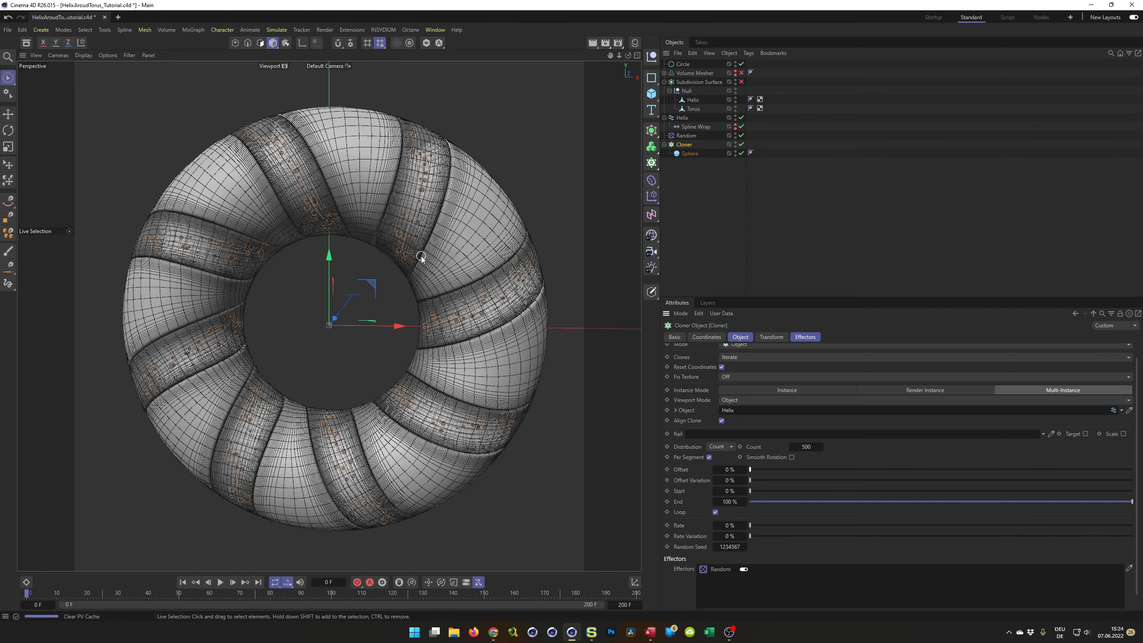
{"action": "scroll", "coordinate": [421, 256], "scroll_direction": "down", "scroll_amount": 5}
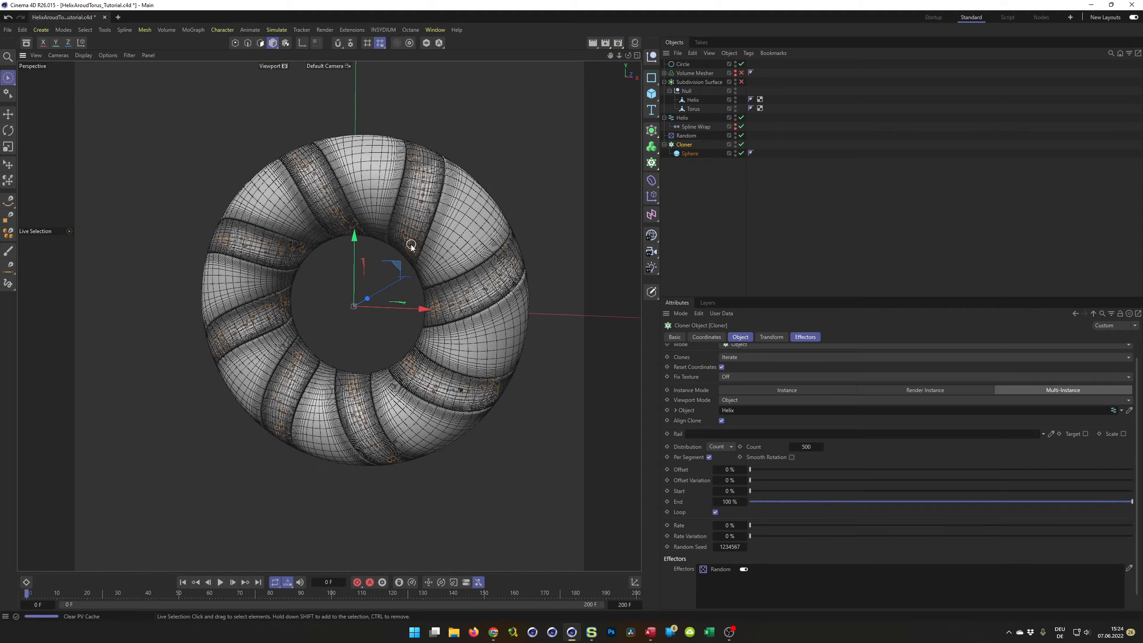
{"action": "scroll", "coordinate": [411, 245], "scroll_direction": "up", "scroll_amount": 6}
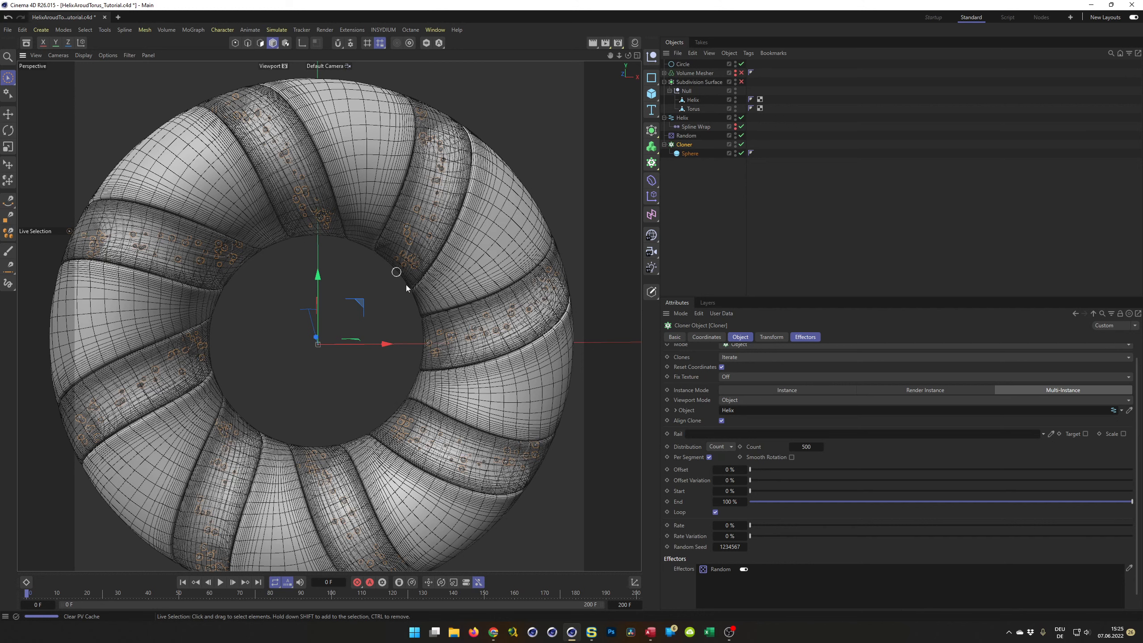
{"action": "scroll", "coordinate": [396, 273], "scroll_direction": "down", "scroll_amount": 5}
{"action": "scroll", "coordinate": [428, 298], "scroll_direction": "up", "scroll_amount": 5}
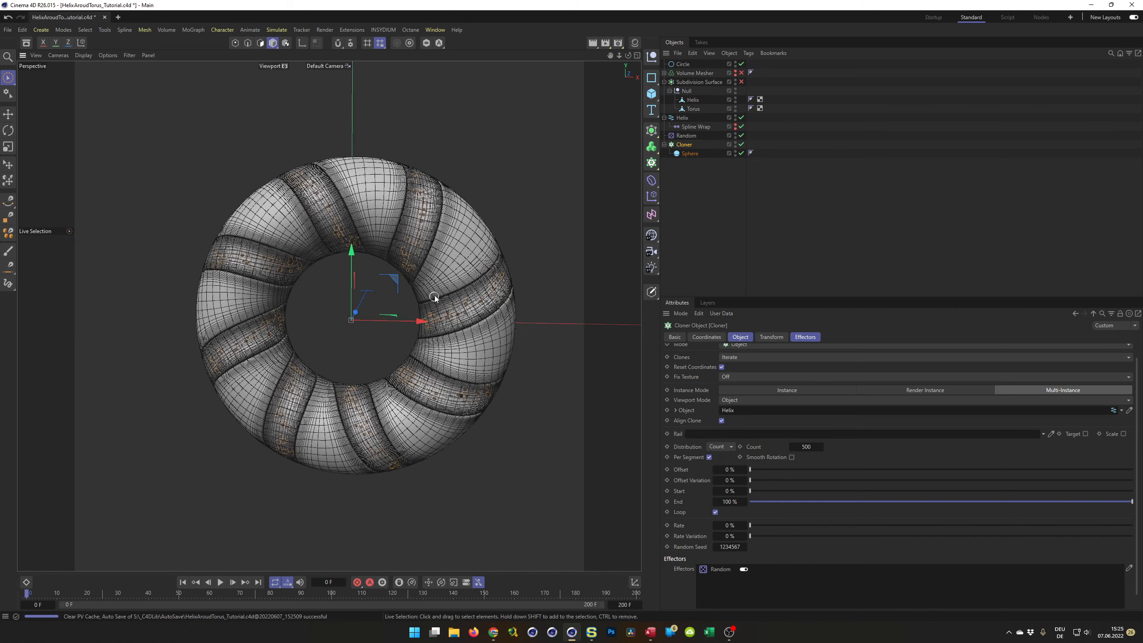
{"action": "scroll", "coordinate": [437, 300], "scroll_direction": "up", "scroll_amount": 1}
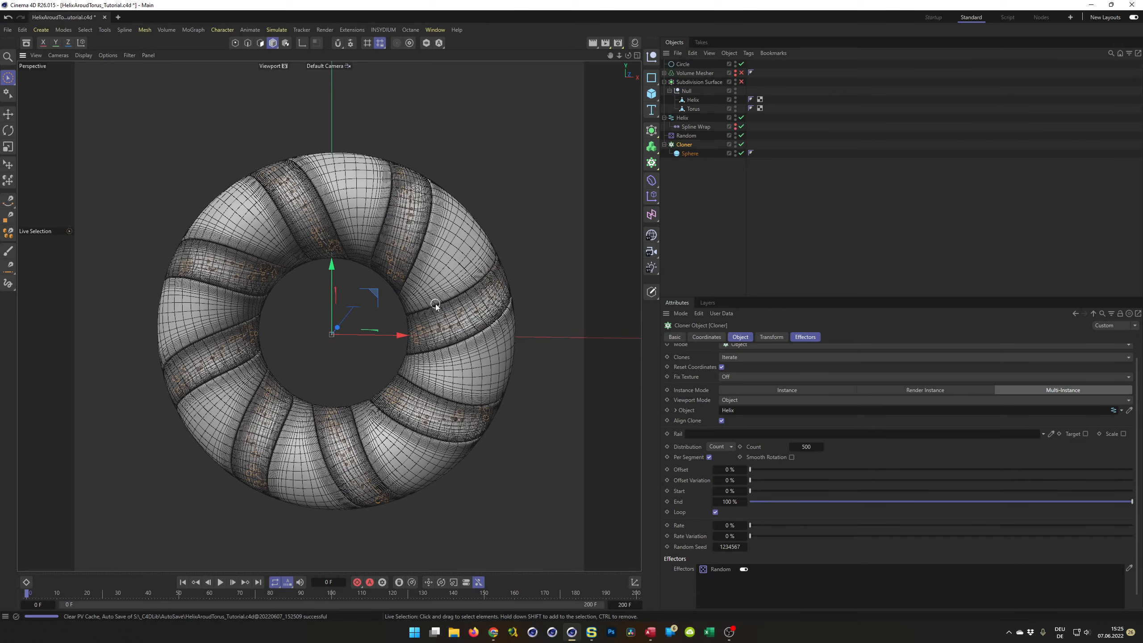
{"action": "key", "text": "ctrl+s"}
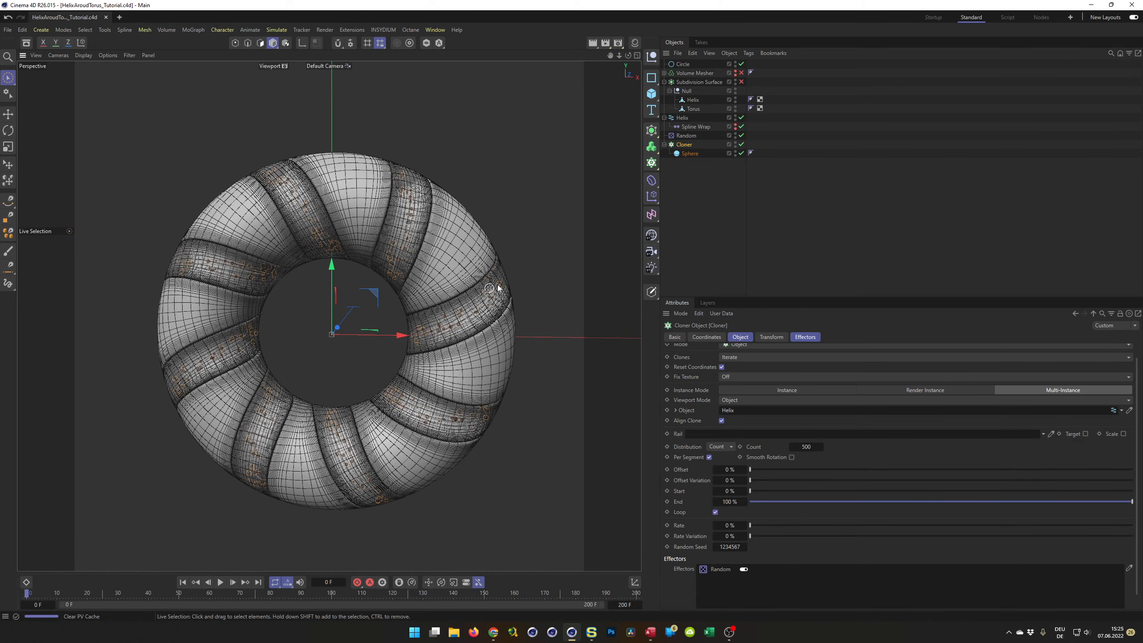
{"action": "middle_click_drag", "start_coordinate": [476, 293], "coordinate": [484, 270], "text": "alt"}
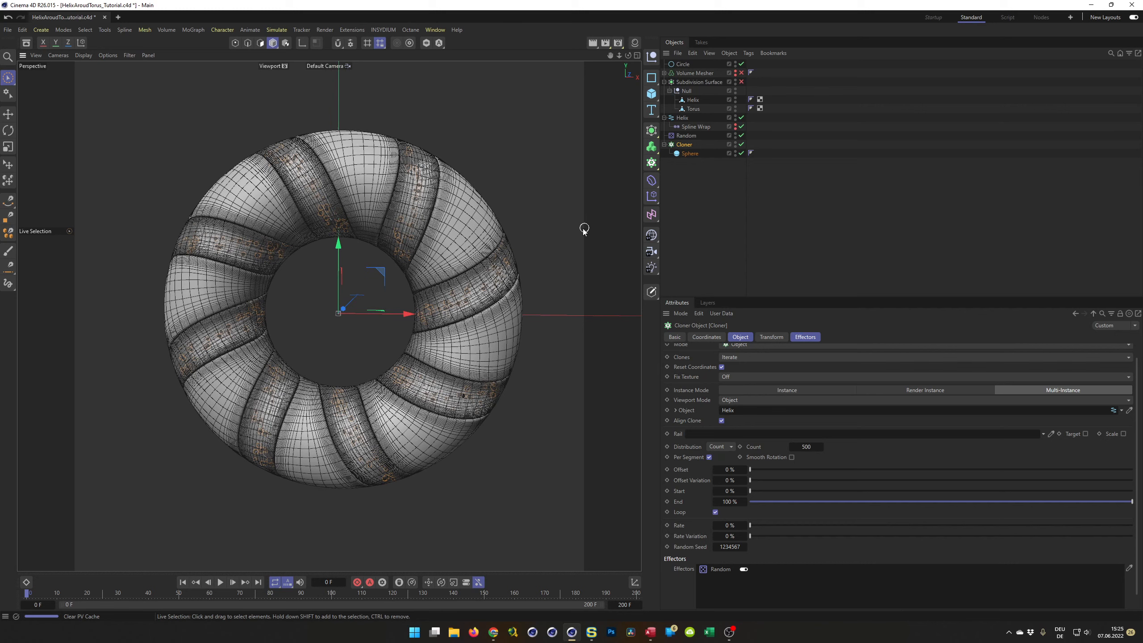
Add the Align to Full Range preset from the Asset Browser's favorites to the scene, showing the assets as a compact list.
{"action": "left_click", "coordinate": [26, 42]}
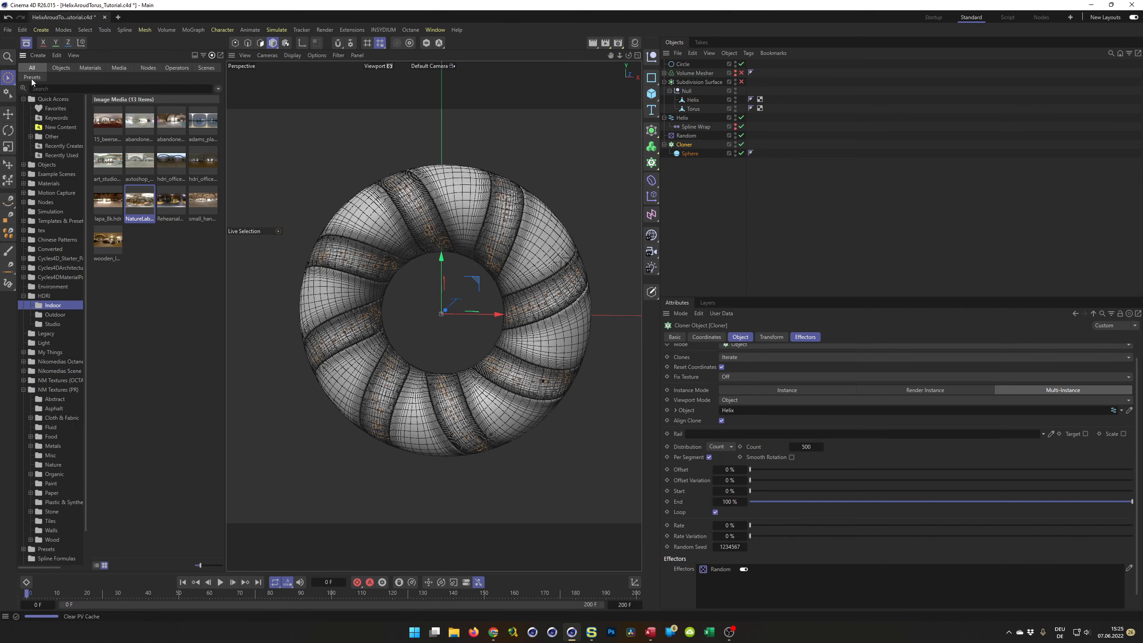
{"action": "left_click", "coordinate": [56, 109]}
{"action": "left_click", "coordinate": [109, 131]}
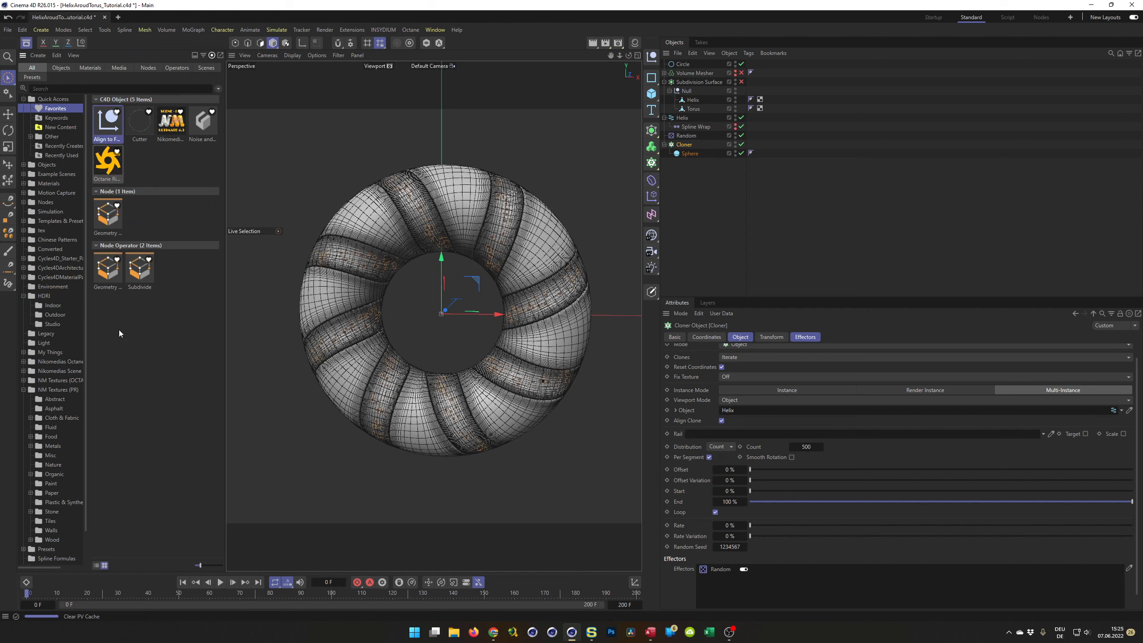
{"action": "left_click", "coordinate": [96, 565]}
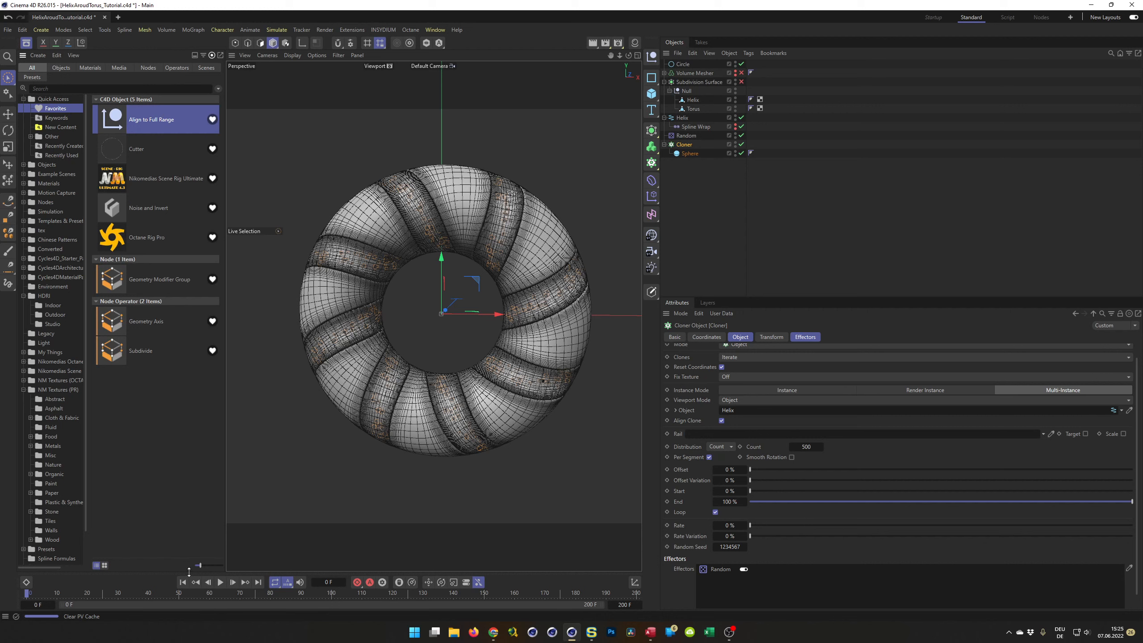
{"action": "left_click_drag", "start_coordinate": [203, 568], "coordinate": [177, 568]}
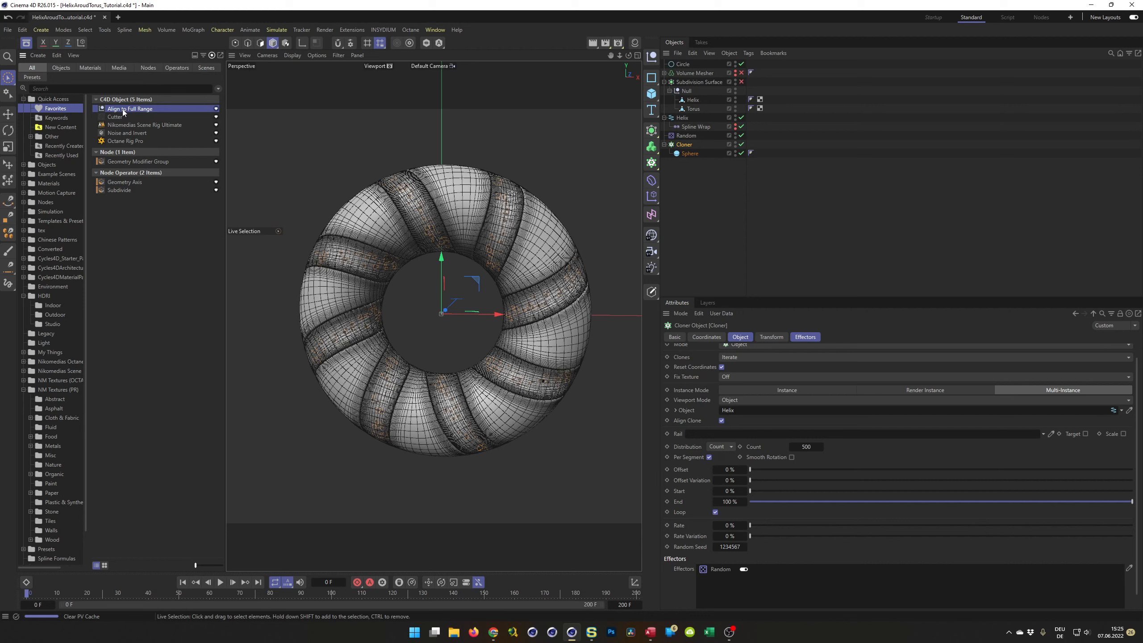
{"action": "left_click_drag", "start_coordinate": [123, 112], "coordinate": [679, 190]}
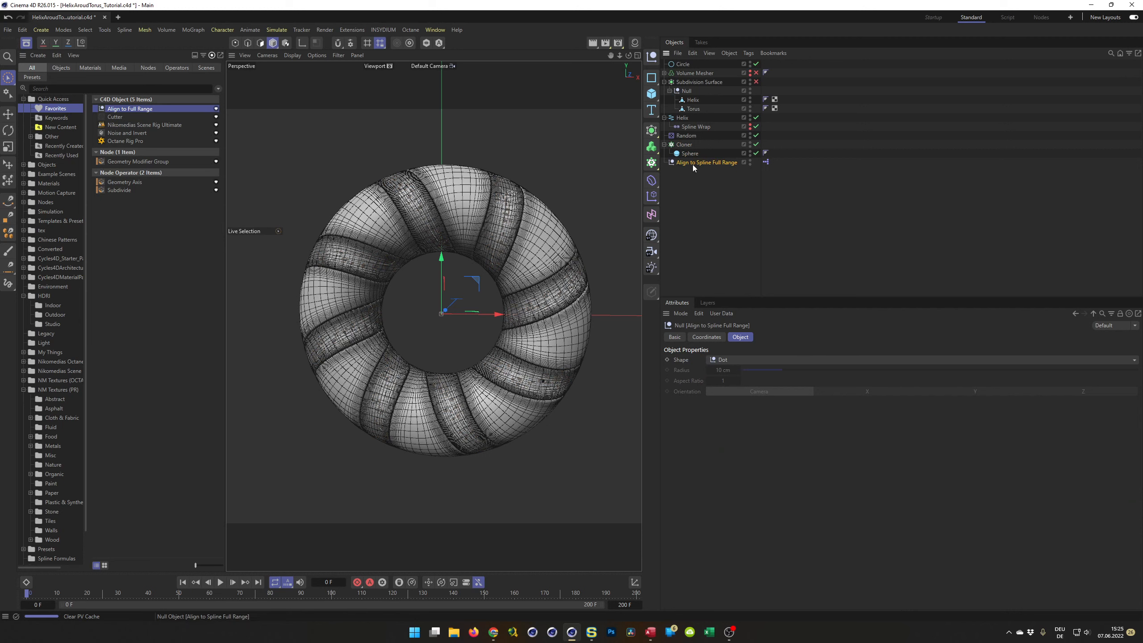
Examine the Little Helpers category under My Things and the Asset Browser's options for creating a custom category.
{"action": "left_click", "coordinate": [24, 296]}
{"action": "left_click", "coordinate": [23, 362]}
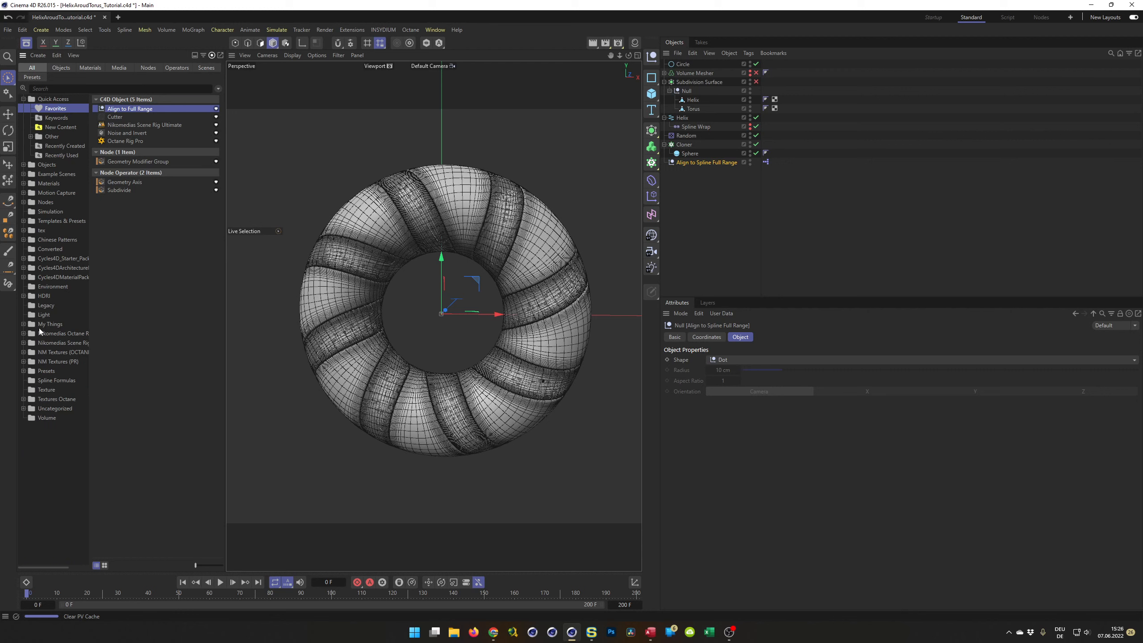
{"action": "left_click", "coordinate": [24, 324]}
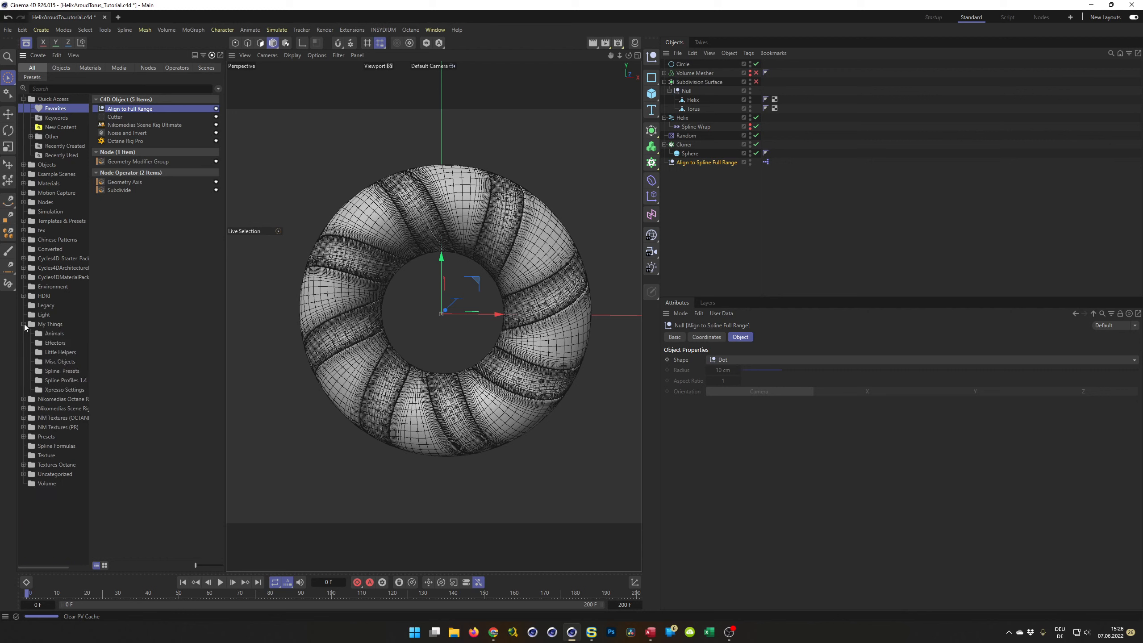
{"action": "left_click", "coordinate": [63, 352]}
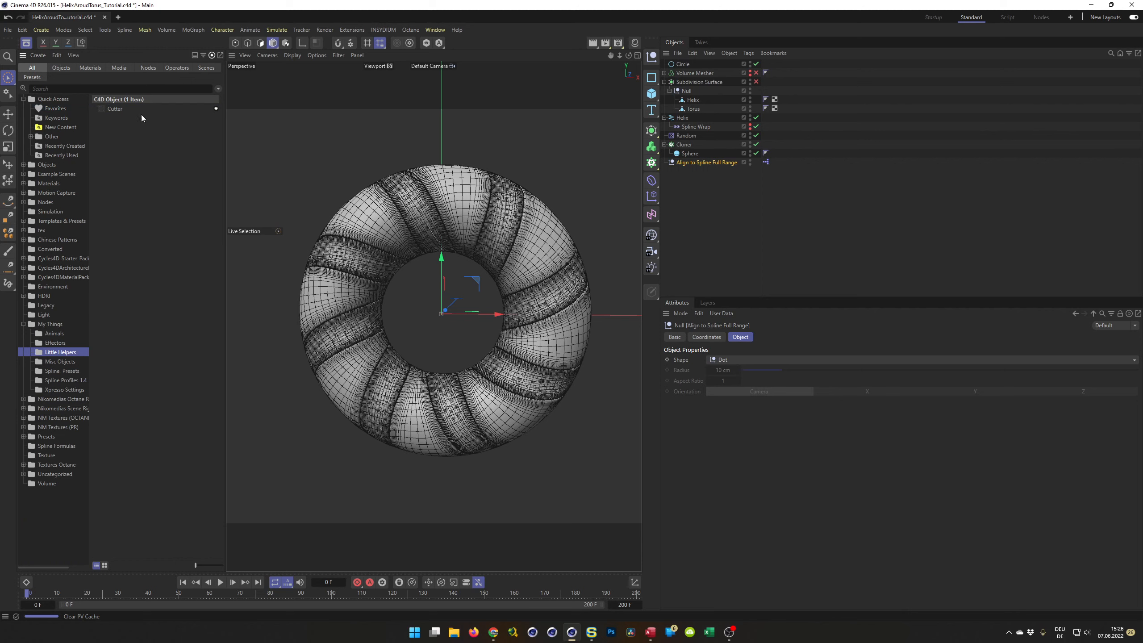
{"action": "left_click", "coordinate": [24, 324]}
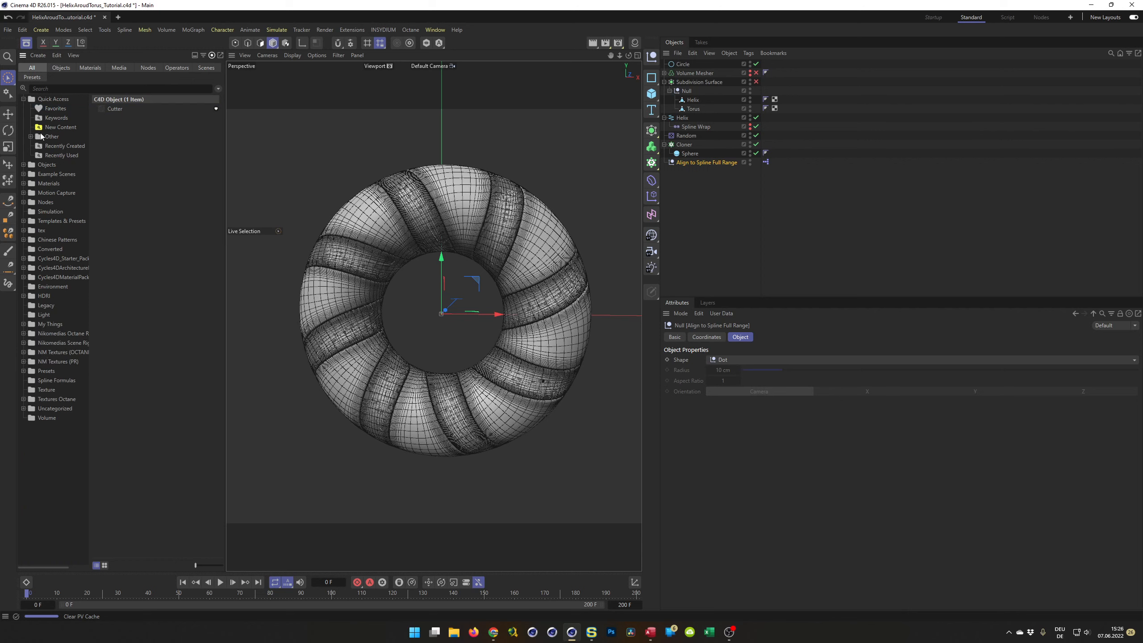
{"action": "left_click", "coordinate": [38, 55]}
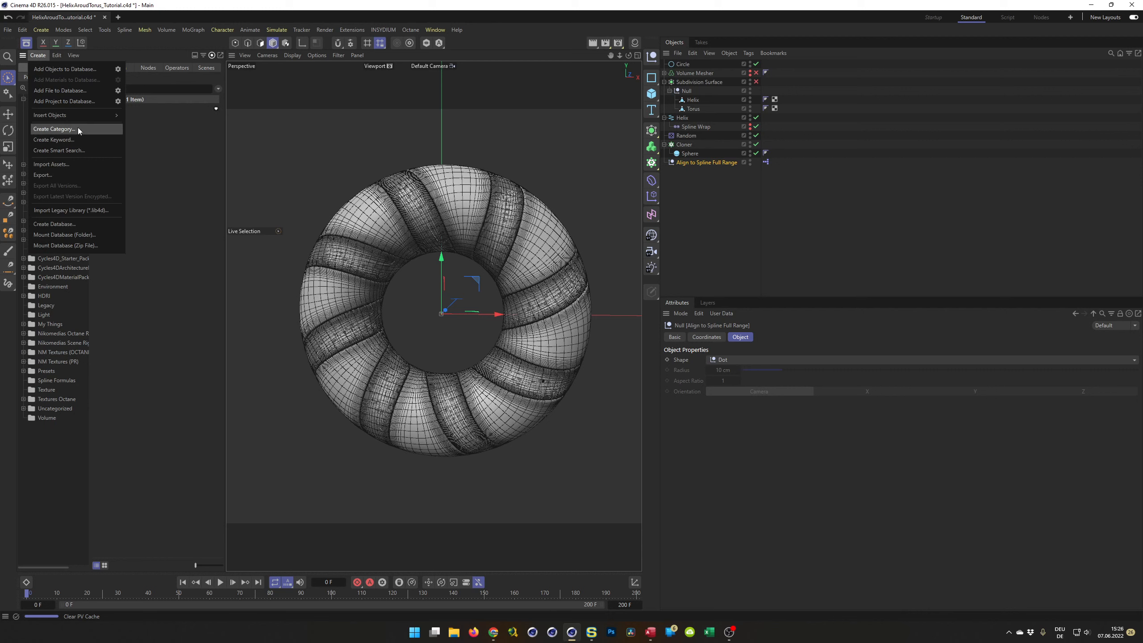
{"action": "left_click", "coordinate": [205, 17]}
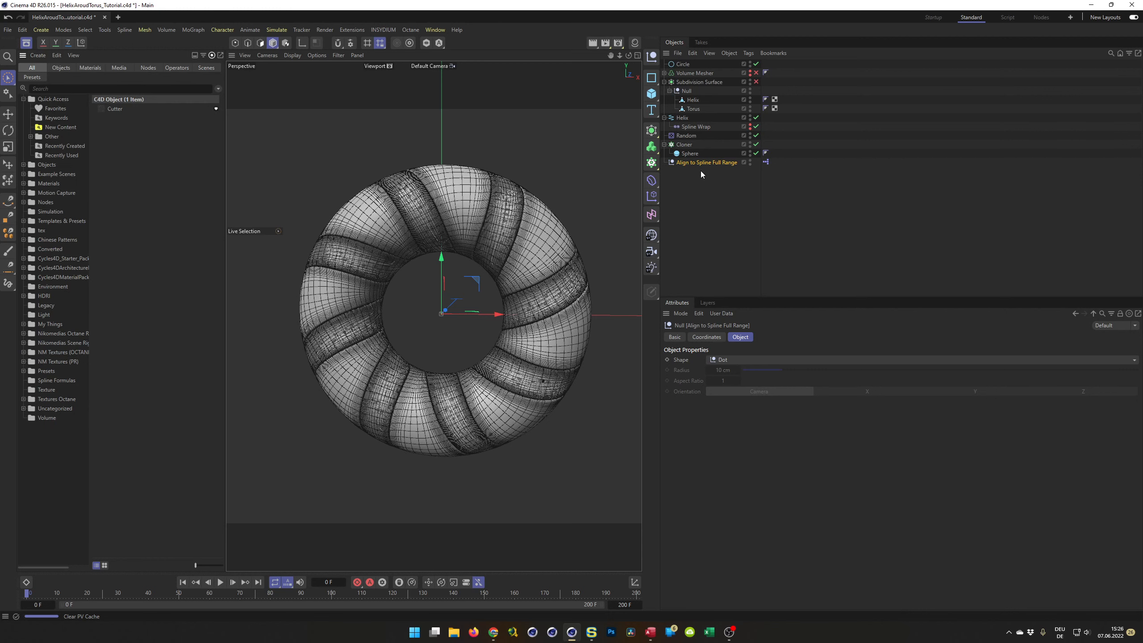
Open the XPresso network of the Align to Spline Full Range null in an enlarged editor with all nodes in view.
{"action": "double_click", "coordinate": [766, 162]}
{"action": "left_click_drag", "start_coordinate": [802, 163], "coordinate": [270, 211]}
{"action": "left_click_drag", "start_coordinate": [547, 454], "coordinate": [653, 511]}
{"action": "middle_click_drag", "start_coordinate": [356, 269], "coordinate": [489, 405], "text": "alt"}
{"action": "left_click_drag", "start_coordinate": [403, 210], "coordinate": [249, 205]}
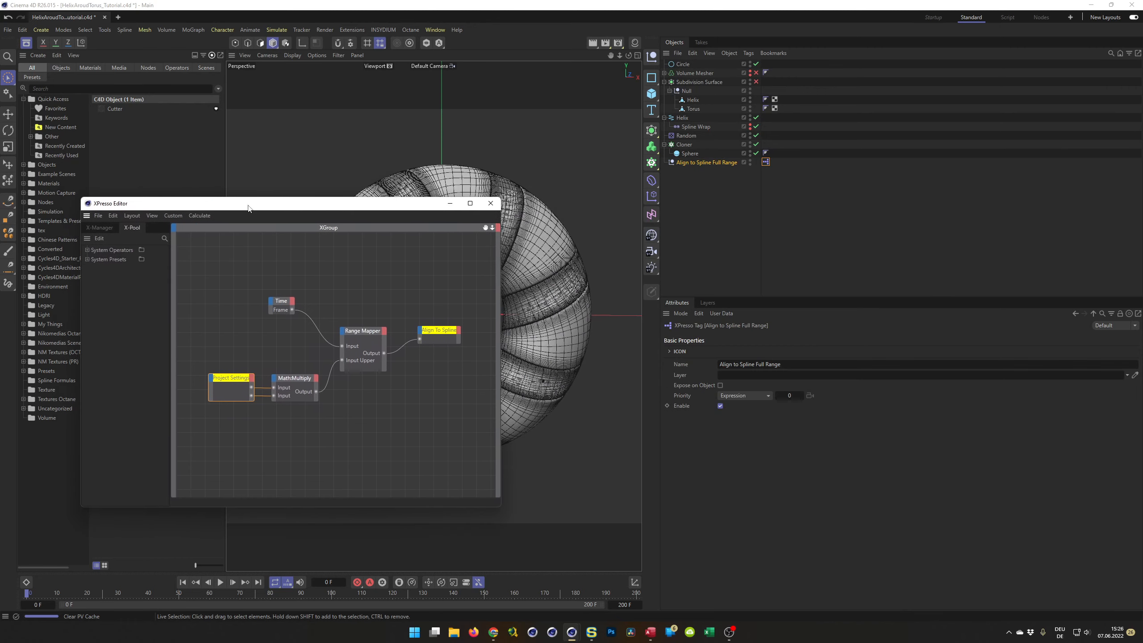
Link the project to the yellow Project Settings node as its remark describes, and show the Align To Spline node's remark.
{"action": "left_click", "coordinate": [685, 146]}
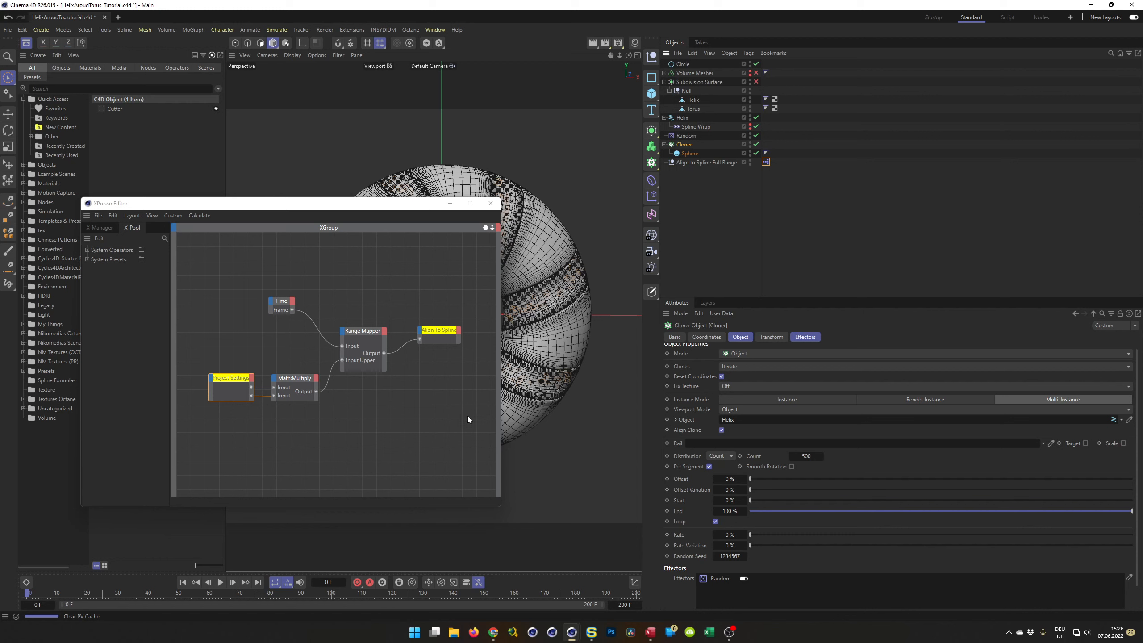
{"action": "left_click", "coordinate": [386, 204]}
{"action": "left_click", "coordinate": [227, 382]}
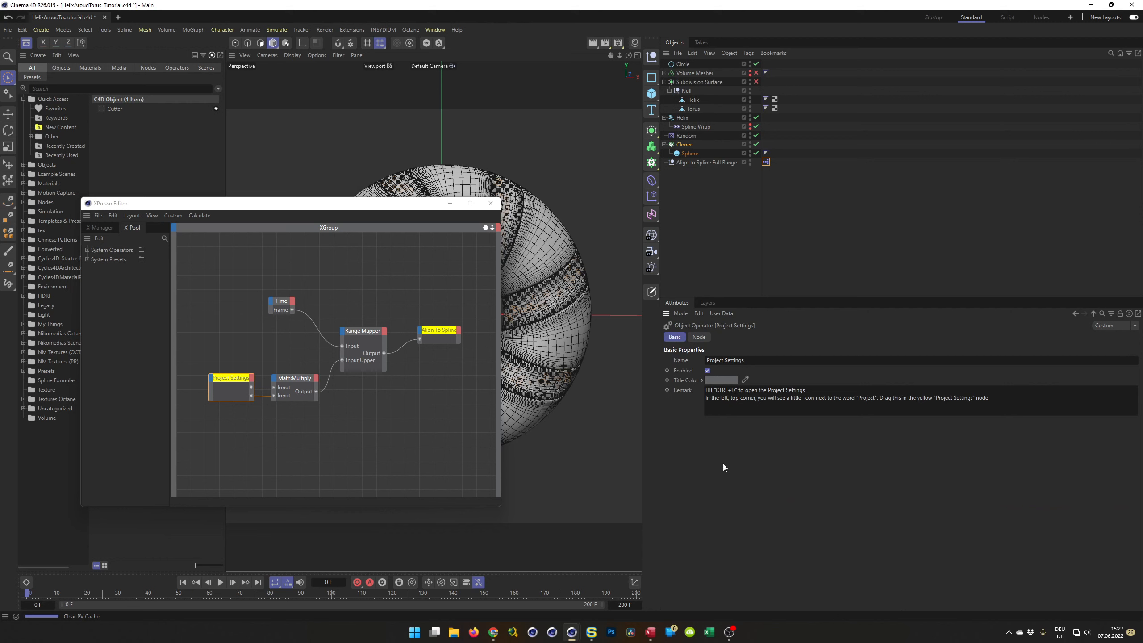
{"action": "key", "text": "ctrl+d"}
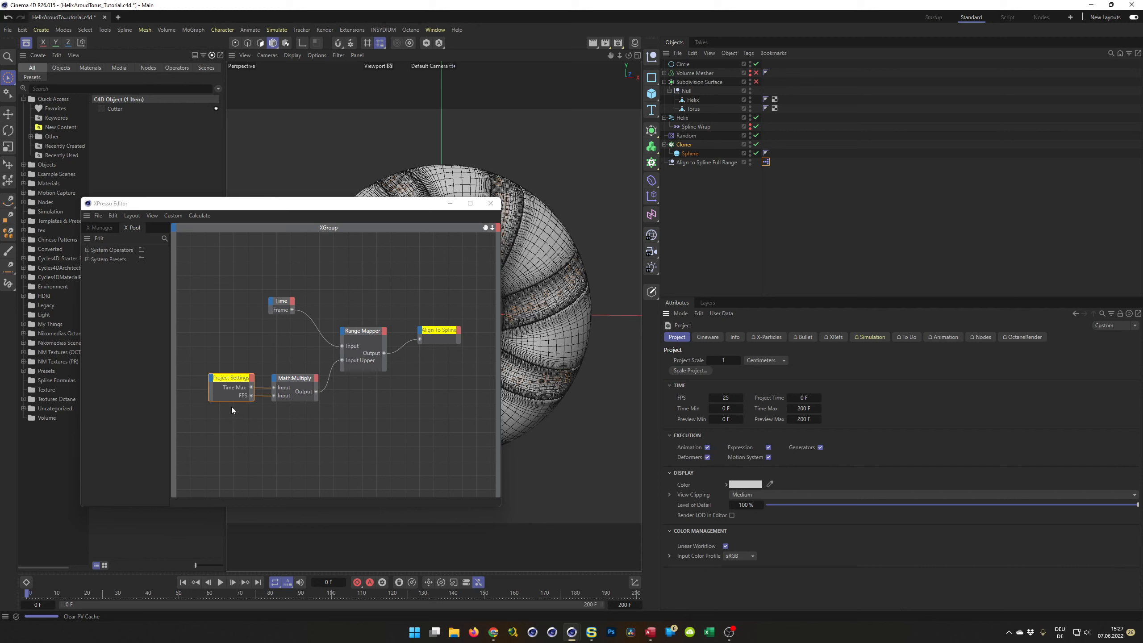
{"action": "left_click_drag", "start_coordinate": [435, 330], "coordinate": [434, 335]}
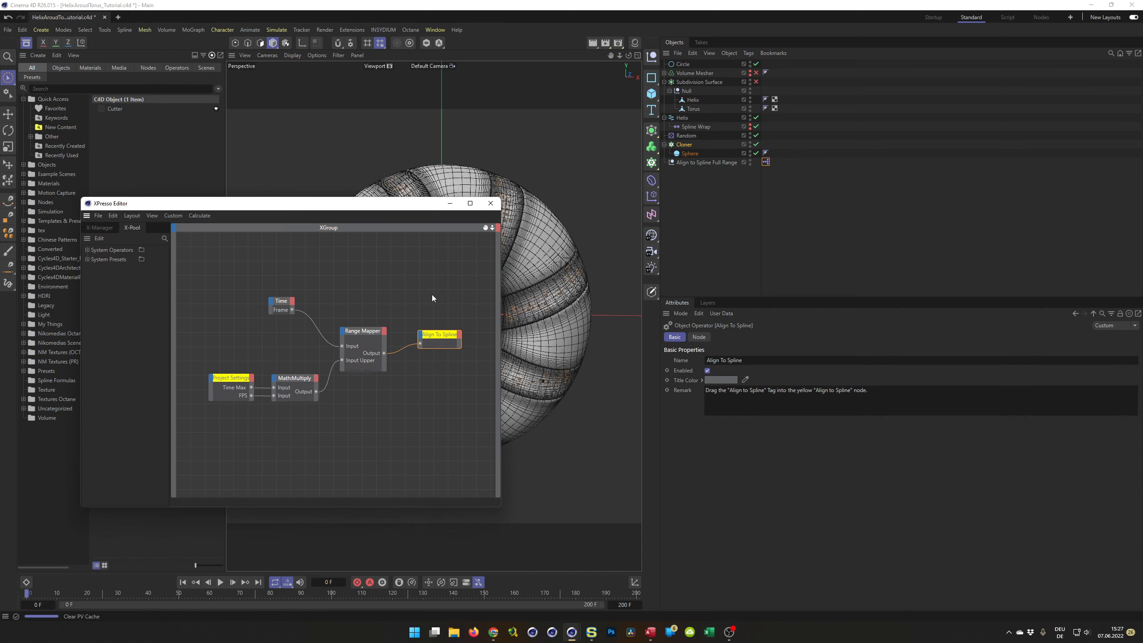
Replace the Align To Spline node with the Cloner and connect the Range Mapper's output to the Cloner's Offset.
{"action": "key", "text": "Delete"}
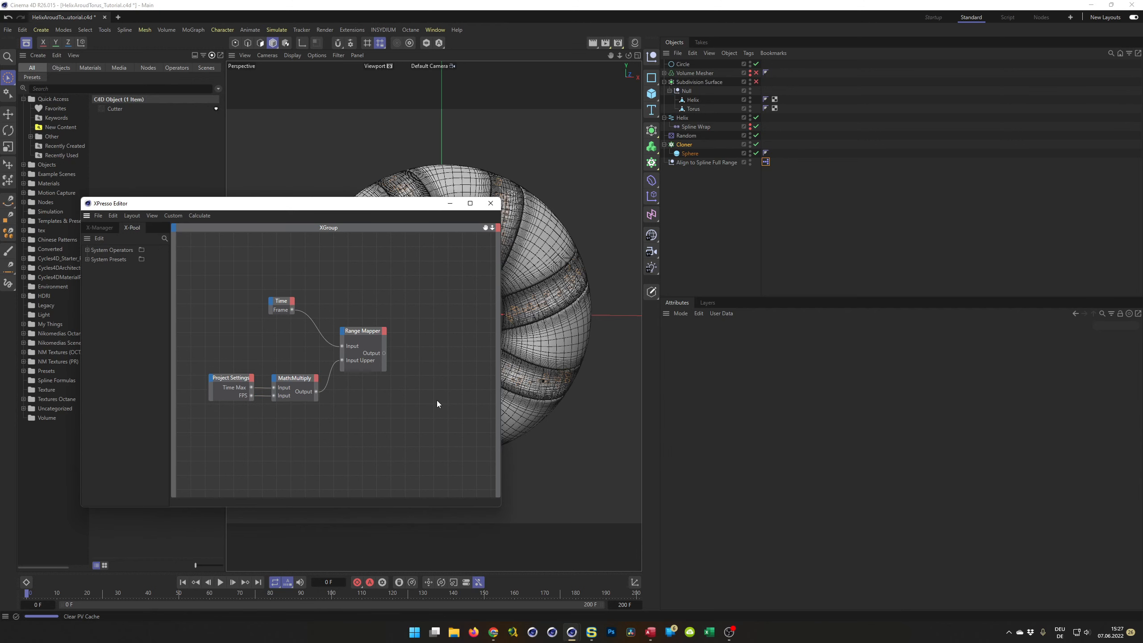
{"action": "left_click_drag", "start_coordinate": [684, 144], "coordinate": [450, 331]}
{"action": "left_click", "coordinate": [687, 145]}
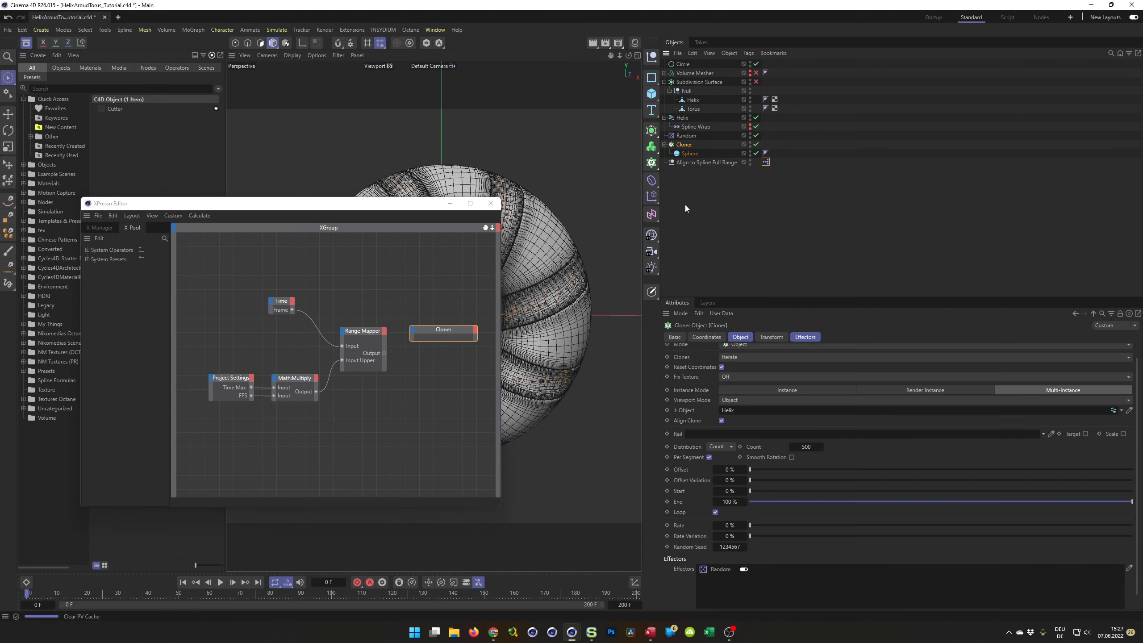
{"action": "left_click_drag", "start_coordinate": [682, 468], "coordinate": [423, 337]}
{"action": "left_click", "coordinate": [385, 352]}
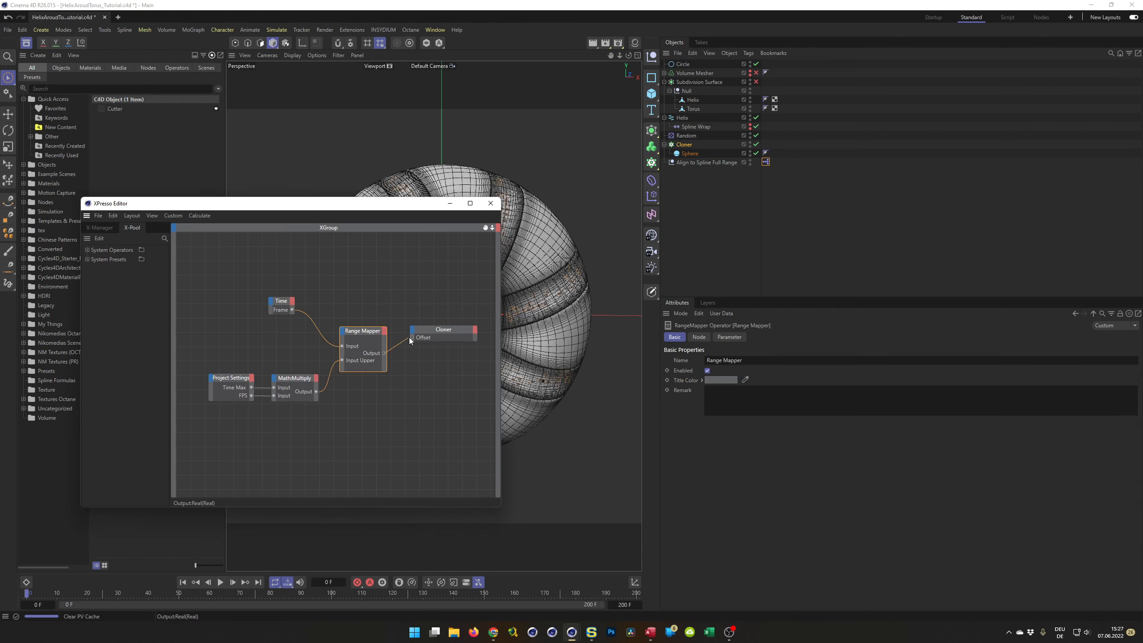
{"action": "left_click_drag", "start_coordinate": [412, 337], "coordinate": [412, 337]}
Check the Range Mapper's node properties, line the Cloner node up with its output, and close the XPresso network.
{"action": "left_click", "coordinate": [729, 337]}
{"action": "left_click", "coordinate": [700, 338]}
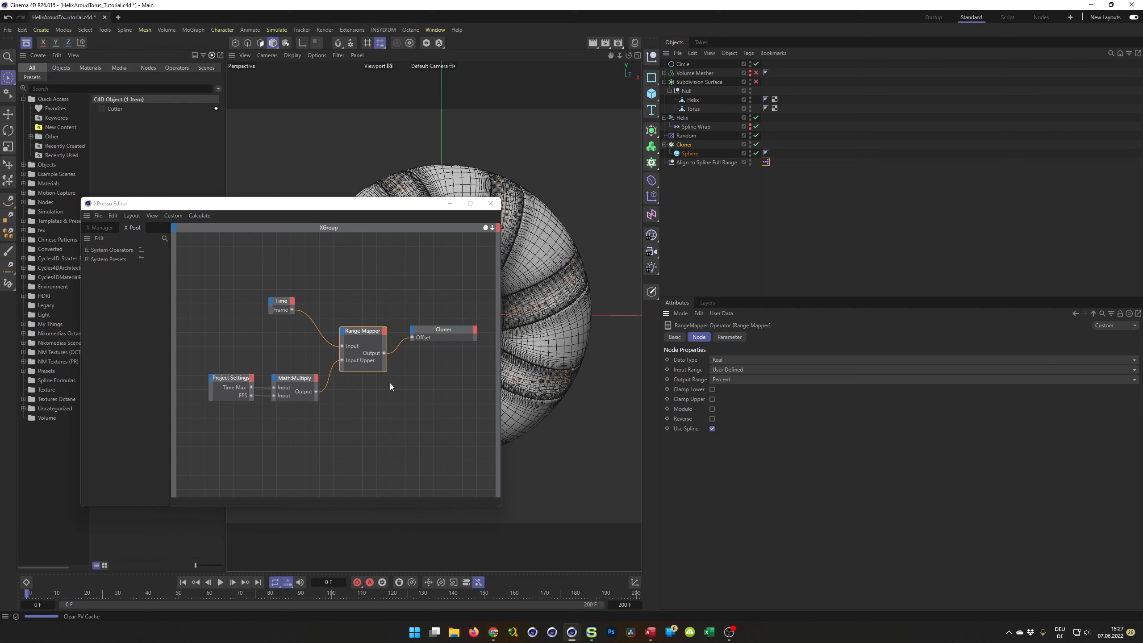
{"action": "left_click_drag", "start_coordinate": [441, 332], "coordinate": [438, 346]}
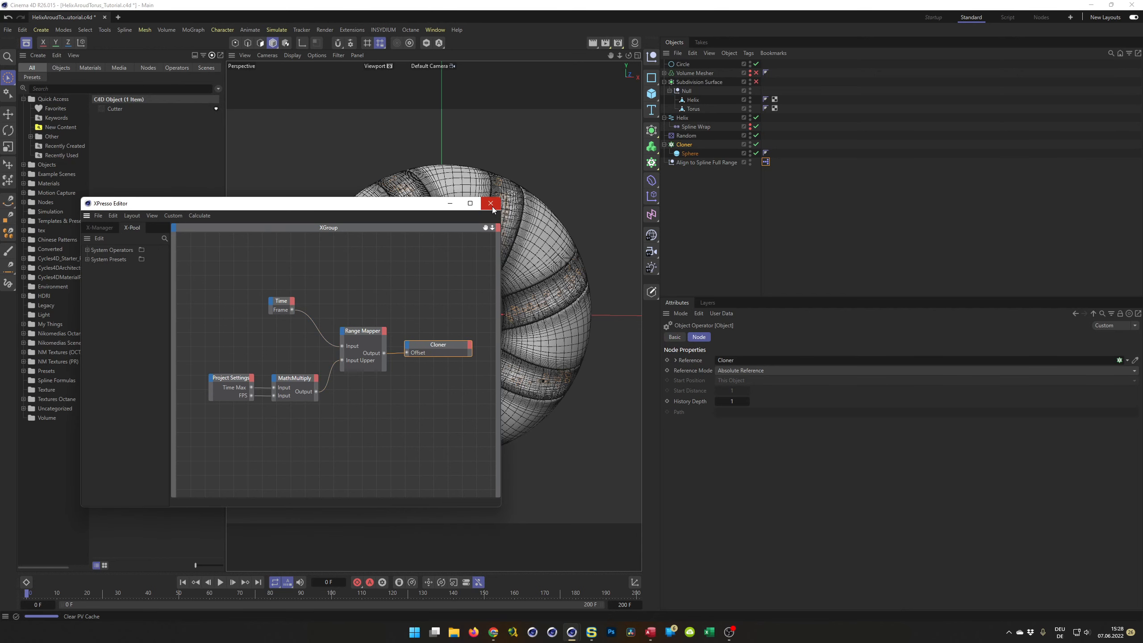
{"action": "left_click", "coordinate": [491, 203]}
Play the animation with the Cloner's object properties shown to check how its Offset is driven.
{"action": "left_click", "coordinate": [220, 581]}
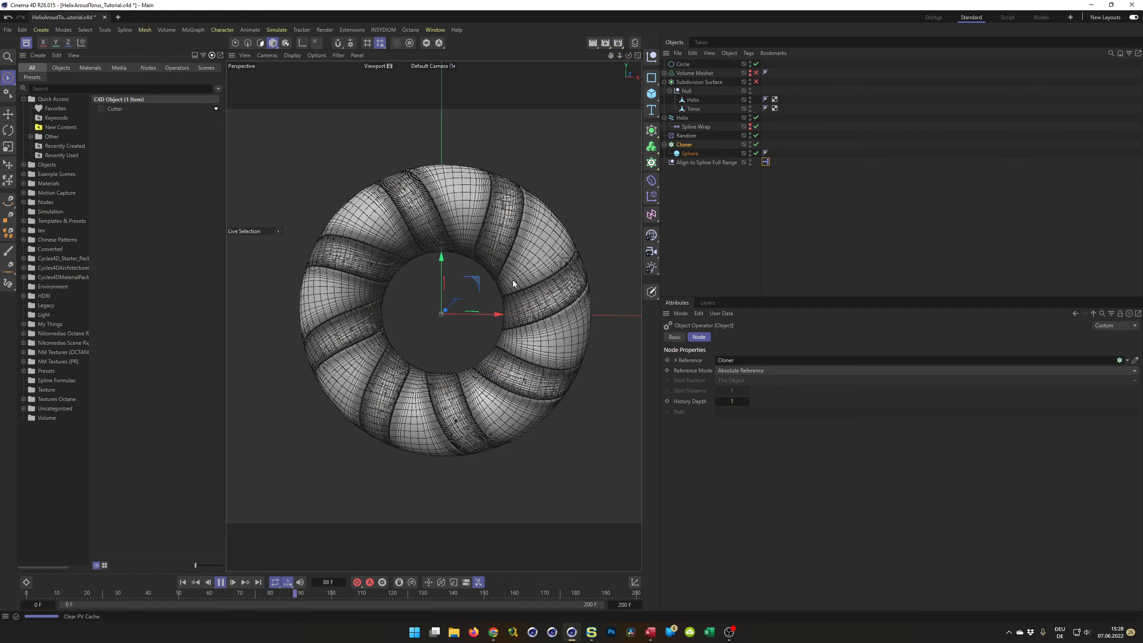
{"action": "left_click", "coordinate": [683, 145]}
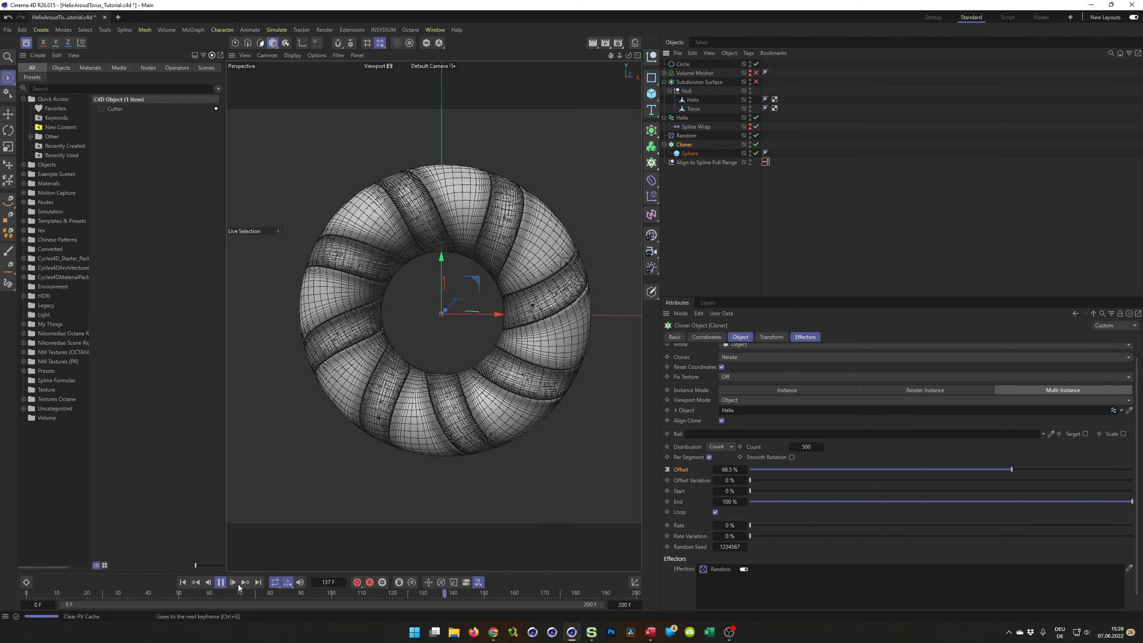
{"action": "left_click", "coordinate": [220, 583]}
Extend the project's end time to 500 frames and play the animation to check the slower movement.
{"action": "left_click", "coordinate": [189, 584]}
{"action": "double_click", "coordinate": [624, 604]}
{"action": "type", "text": "500"}
{"action": "key", "text": "Return"}
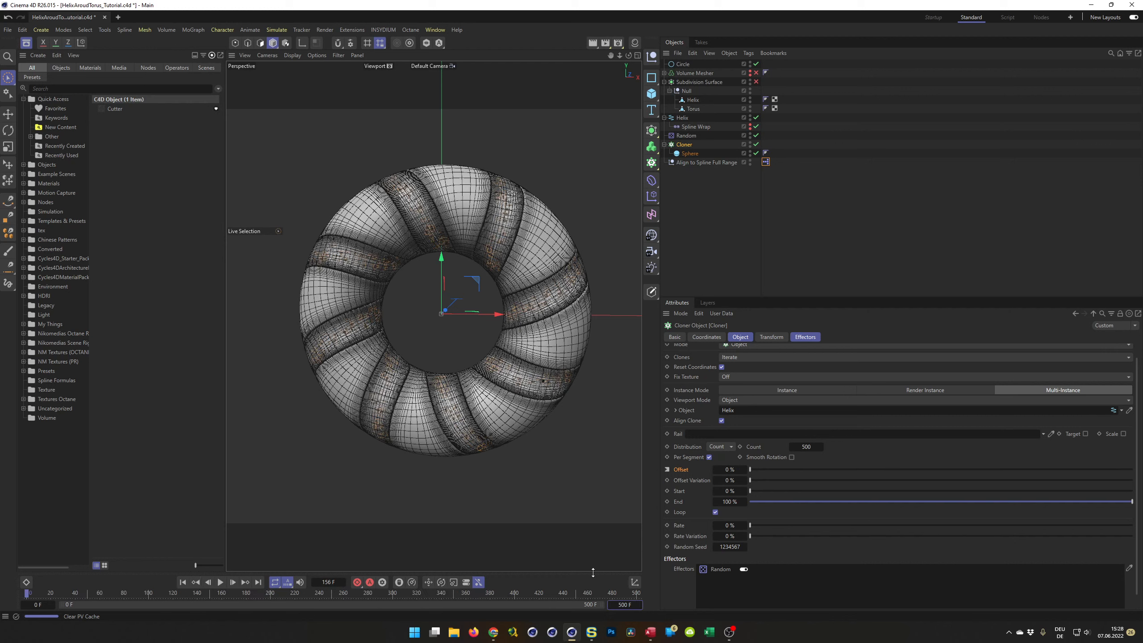
{"action": "left_click", "coordinate": [220, 582]}
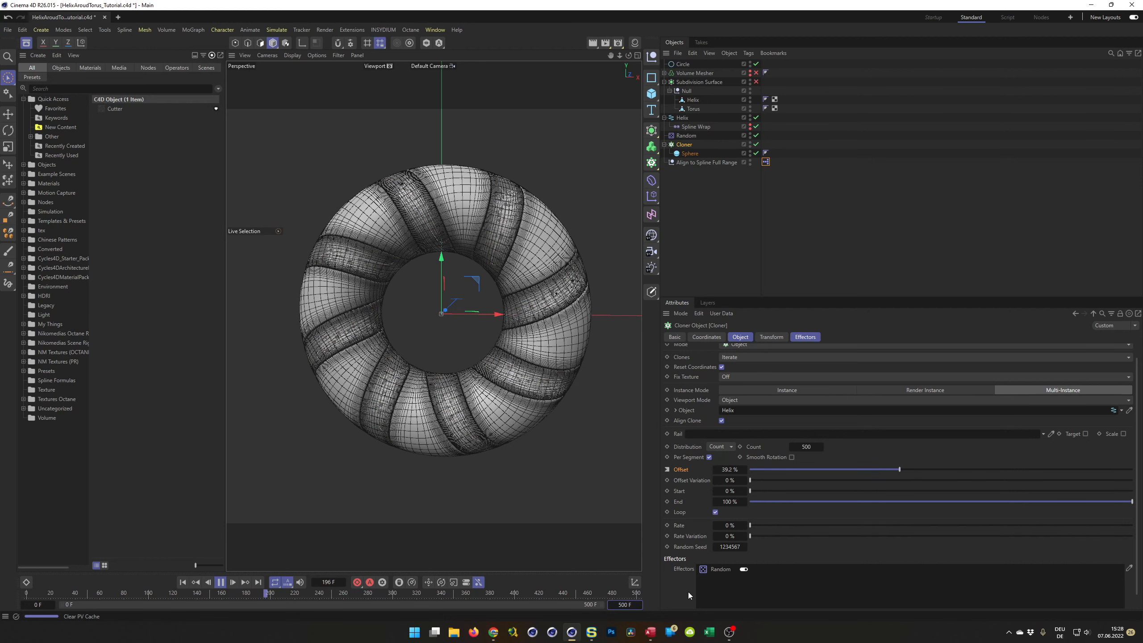
{"action": "left_click", "coordinate": [220, 582]}
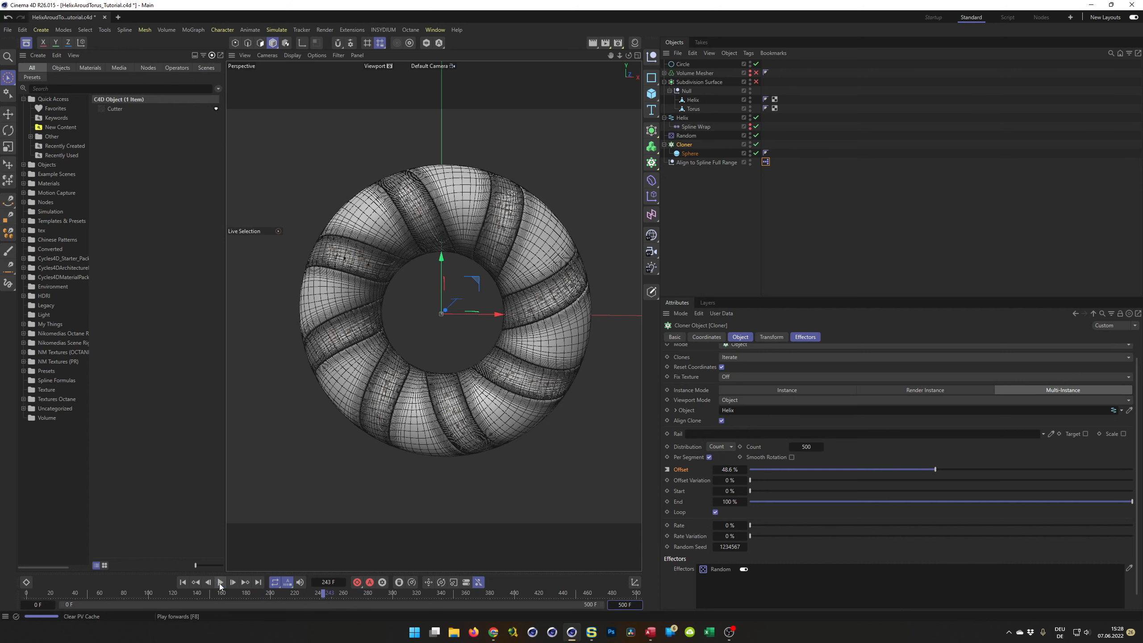
Examine the spheres inside the band up close around frame 192 and set the wrapped Helix's start and end radius to 30 cm.
{"action": "left_click_drag", "start_coordinate": [314, 597], "coordinate": [261, 603]}
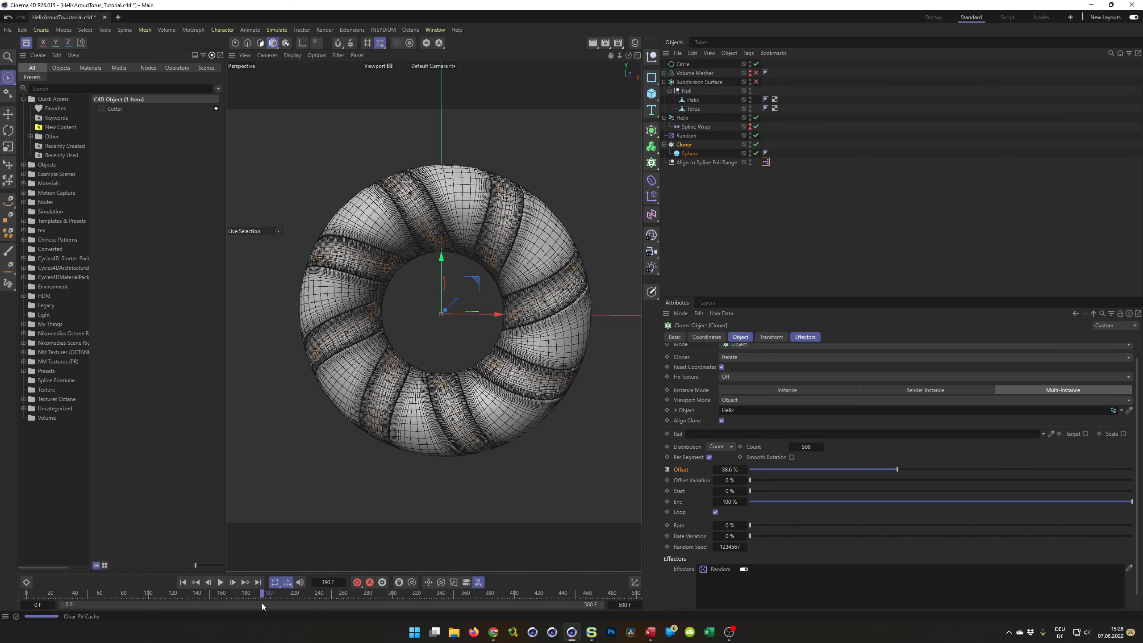
{"action": "scroll", "coordinate": [443, 190], "scroll_direction": "up", "scroll_amount": 3}
{"action": "right_click_drag", "start_coordinate": [444, 186], "coordinate": [522, 212], "text": "alt"}
{"action": "left_click_drag", "start_coordinate": [399, 299], "coordinate": [334, 320], "text": "alt"}
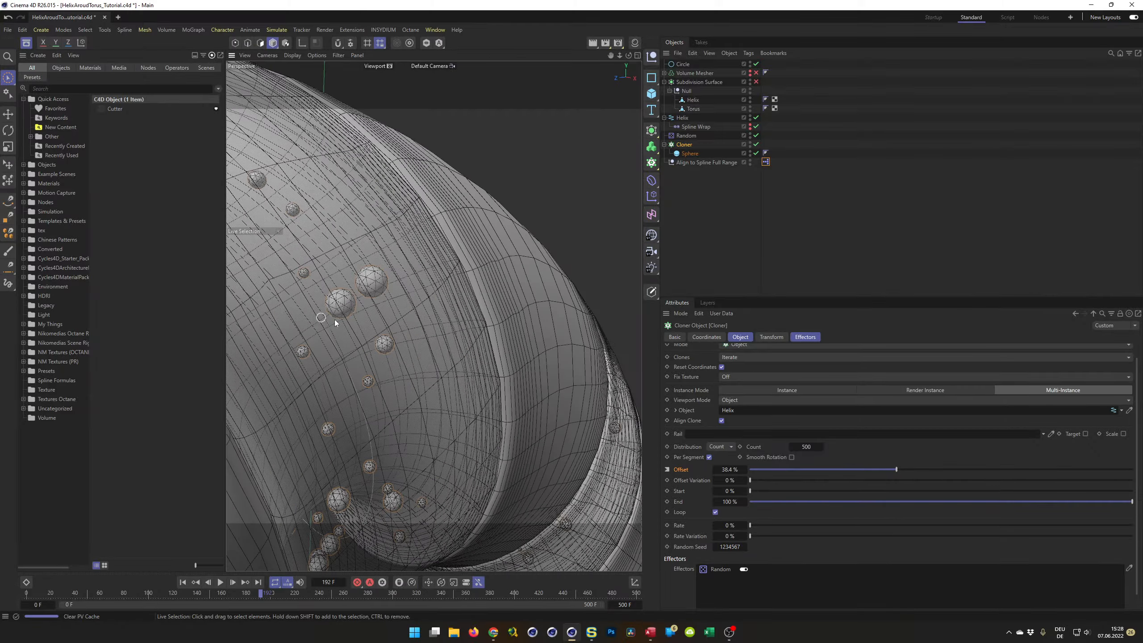
{"action": "left_click", "coordinate": [682, 117]}
{"action": "left_click", "coordinate": [691, 360]}
{"action": "left_click", "coordinate": [734, 360]}
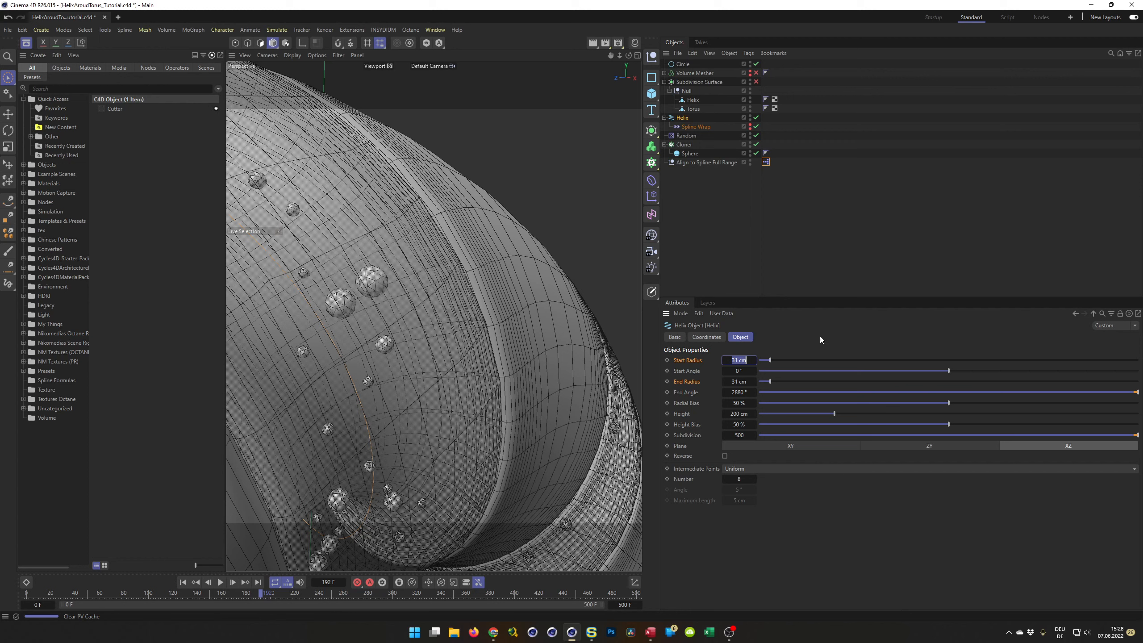
{"action": "type", "text": "30"}
{"action": "key", "text": "Return"}
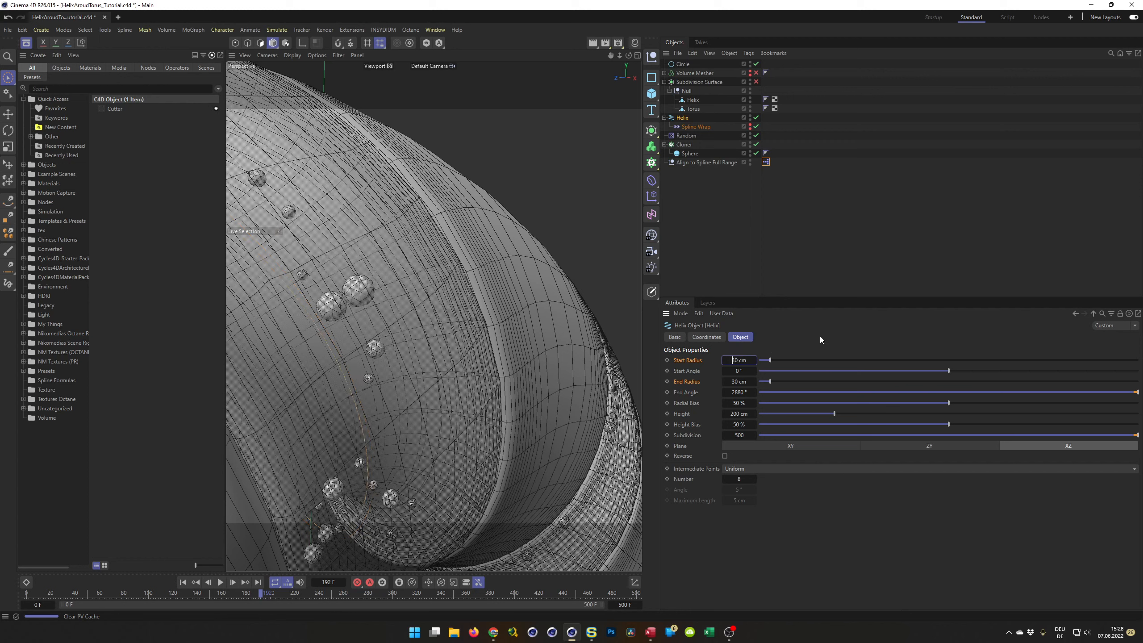
Frame the whole torus in a front-facing view and save the project.
{"action": "scroll", "coordinate": [536, 332], "scroll_direction": "down", "scroll_amount": 10}
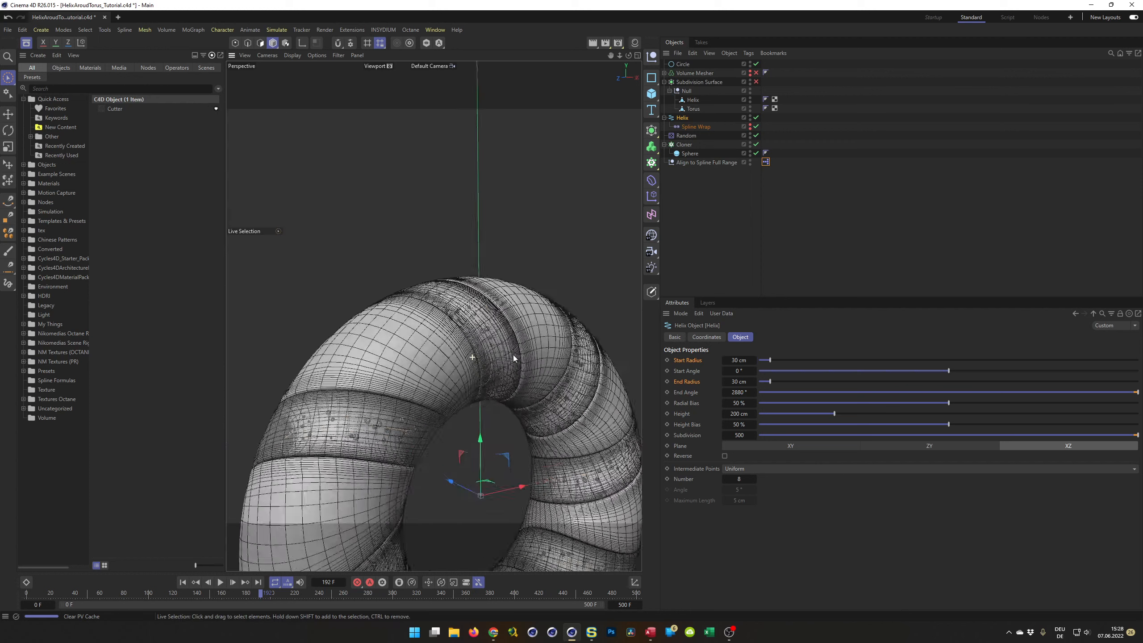
{"action": "key", "text": "h"}
{"action": "scroll", "coordinate": [453, 279], "scroll_direction": "down", "scroll_amount": 3}
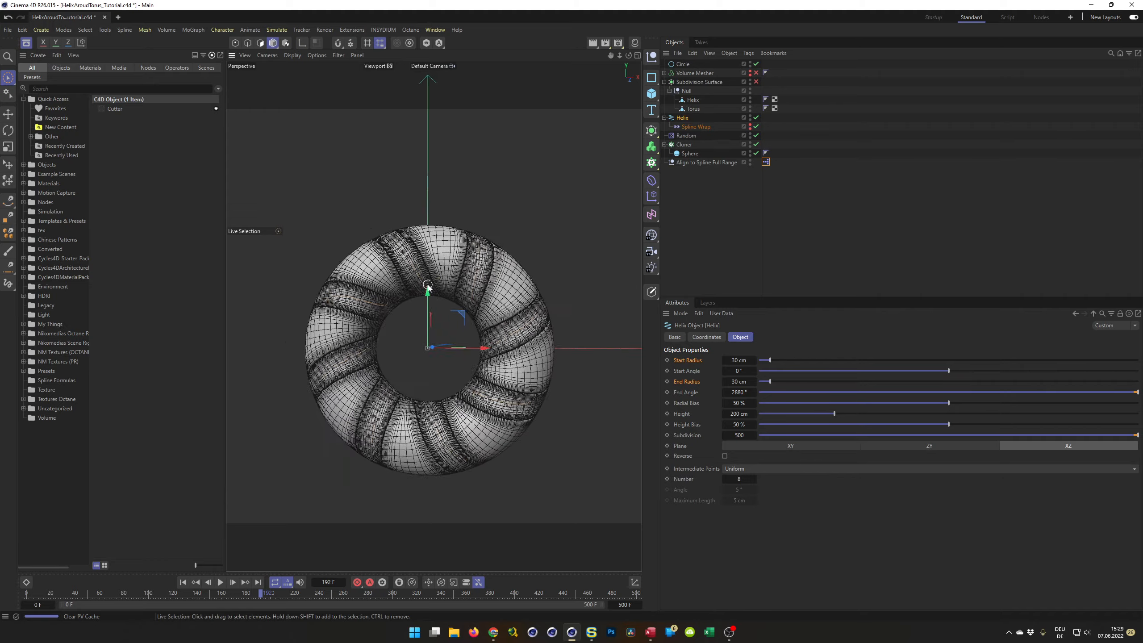
{"action": "scroll", "coordinate": [452, 279], "scroll_direction": "up", "scroll_amount": 4}
{"action": "scroll", "coordinate": [437, 280], "scroll_direction": "down", "scroll_amount": 1}
{"action": "key", "text": "ctrl+s"}
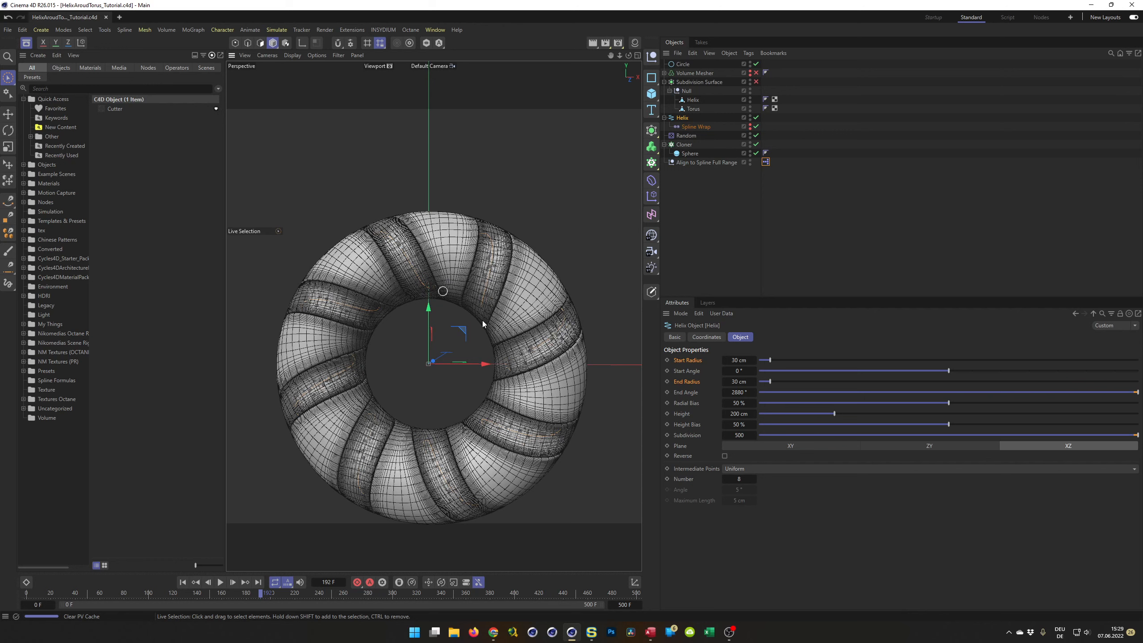
Play the 500-frame animation again, stop it, and inspect the spheres along the band.
{"action": "left_click", "coordinate": [234, 582]}
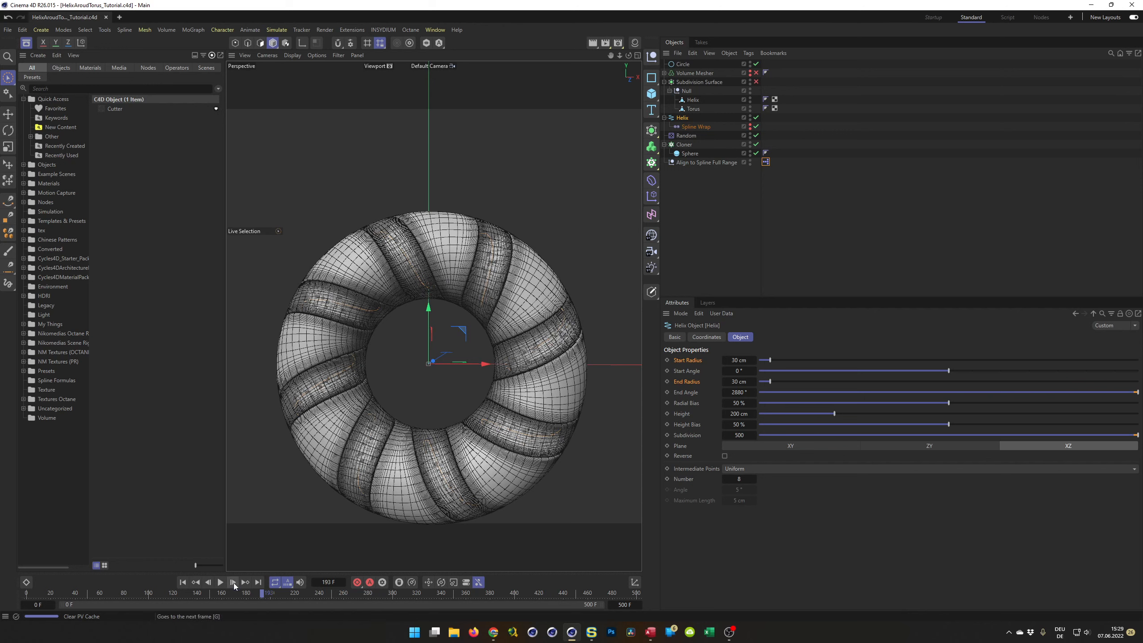
{"action": "left_click", "coordinate": [220, 583]}
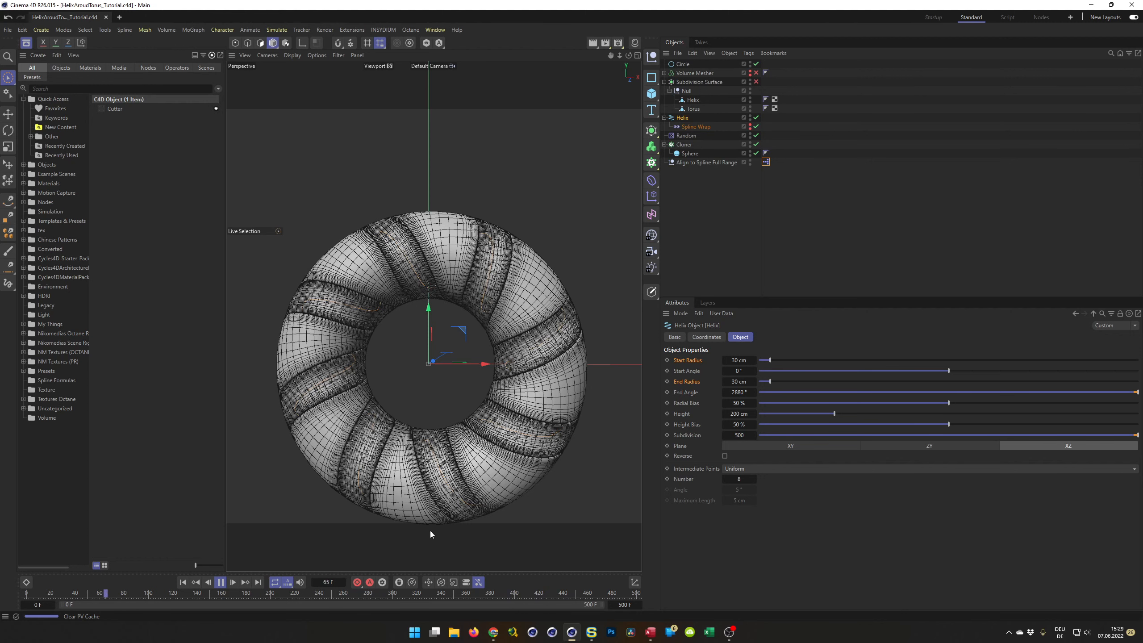
{"action": "key", "text": "F8"}
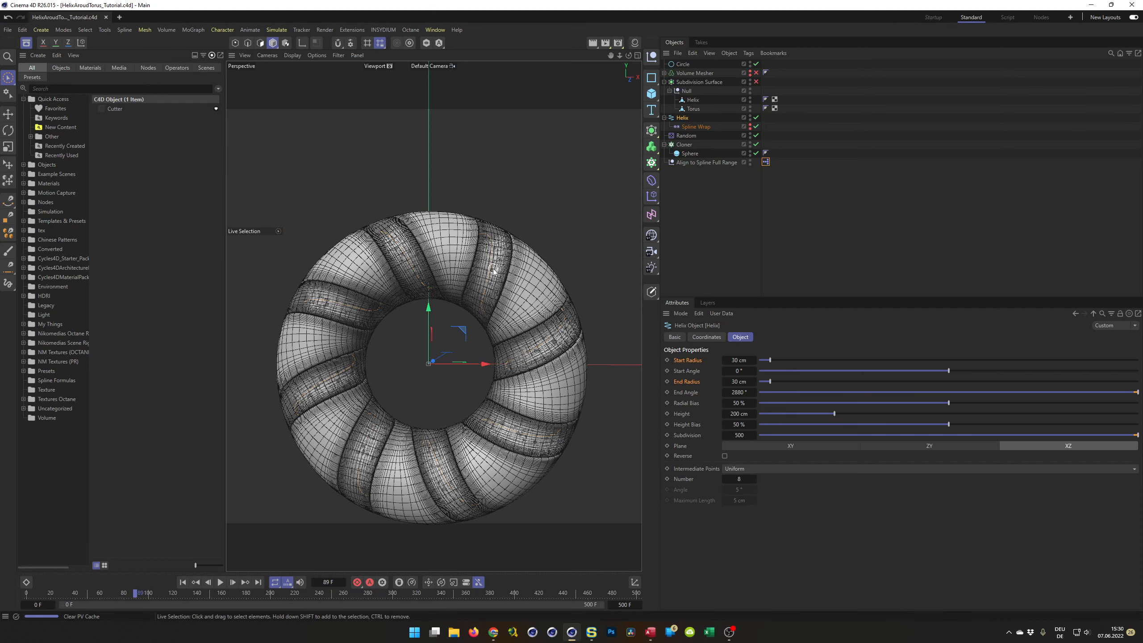
{"action": "scroll", "coordinate": [501, 268], "scroll_direction": "up", "scroll_amount": 2}
{"action": "scroll", "coordinate": [502, 268], "scroll_direction": "down", "scroll_amount": 1}
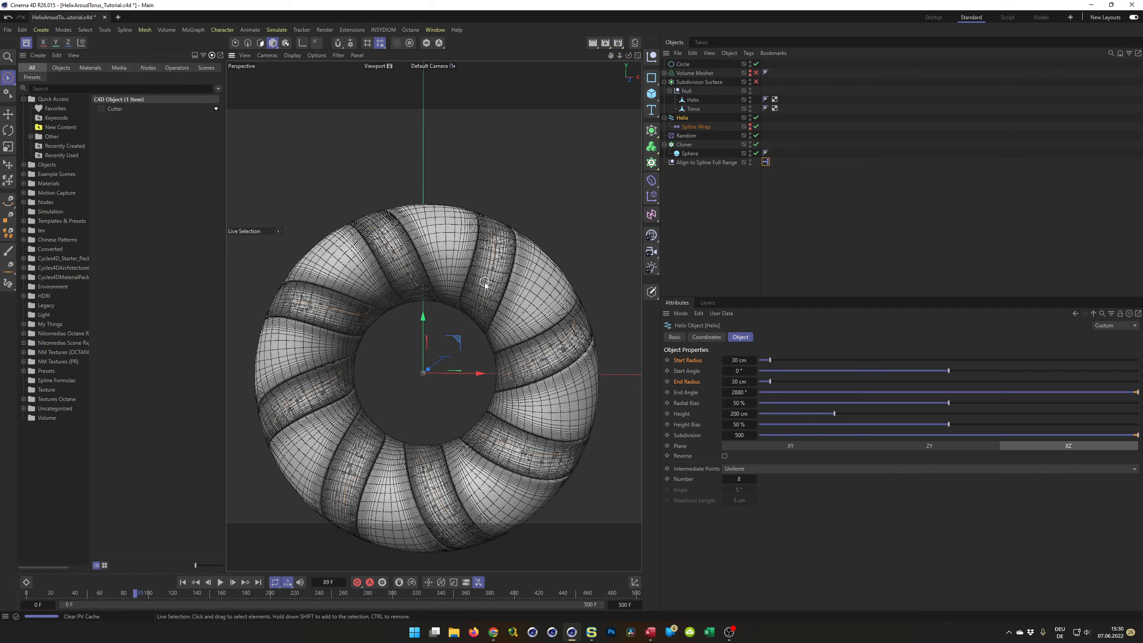
Open Flowframes, examine the frame rate multiplier choices in its interpolation settings, and close it again.
{"action": "key", "text": "super"}
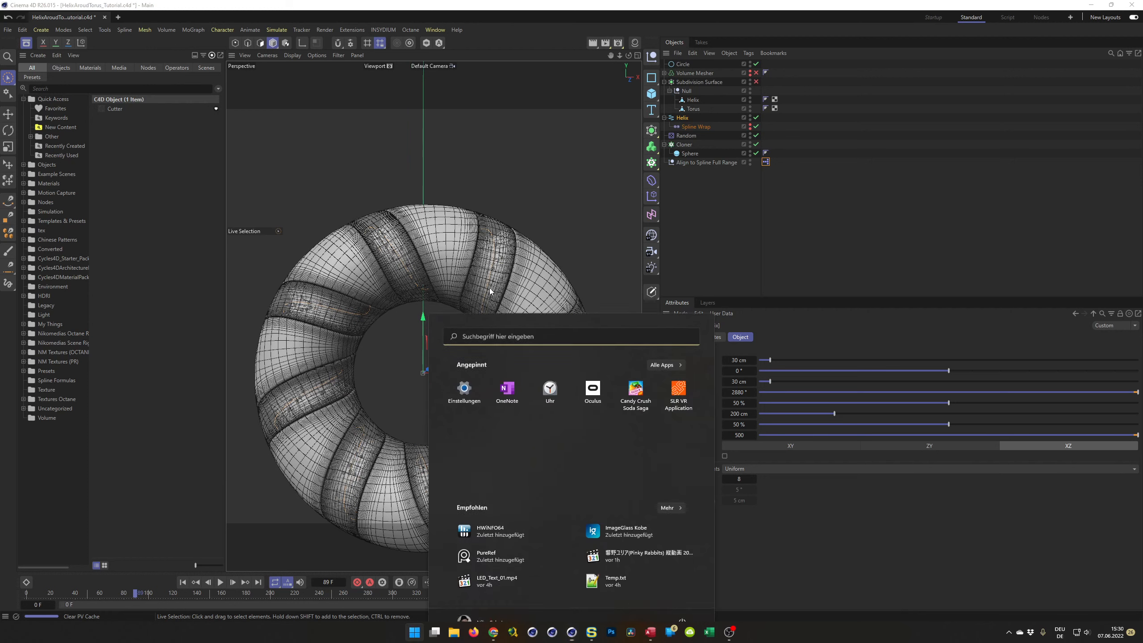
{"action": "type", "text": "flow"}
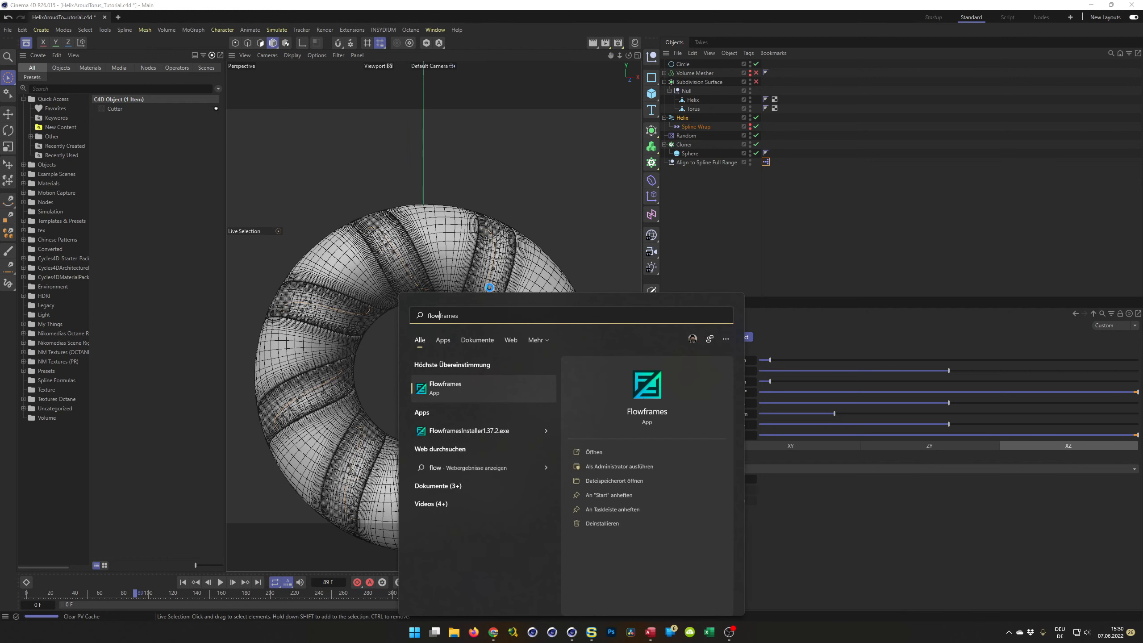
{"action": "key", "text": "Escape"}
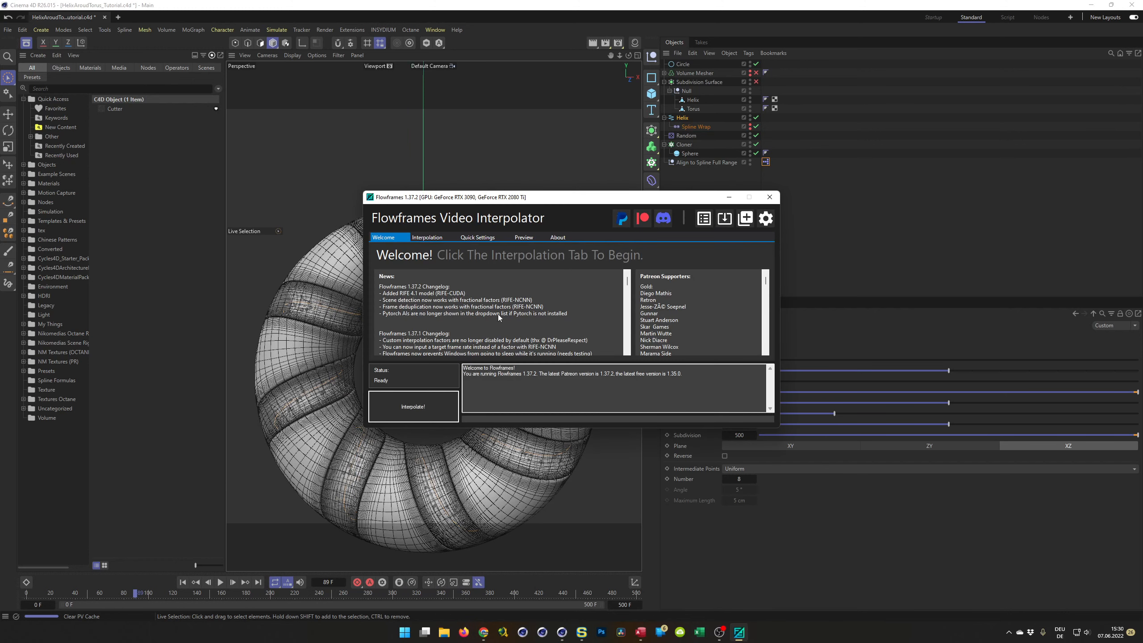
{"action": "left_click", "coordinate": [426, 237]}
{"action": "left_click", "coordinate": [555, 292]}
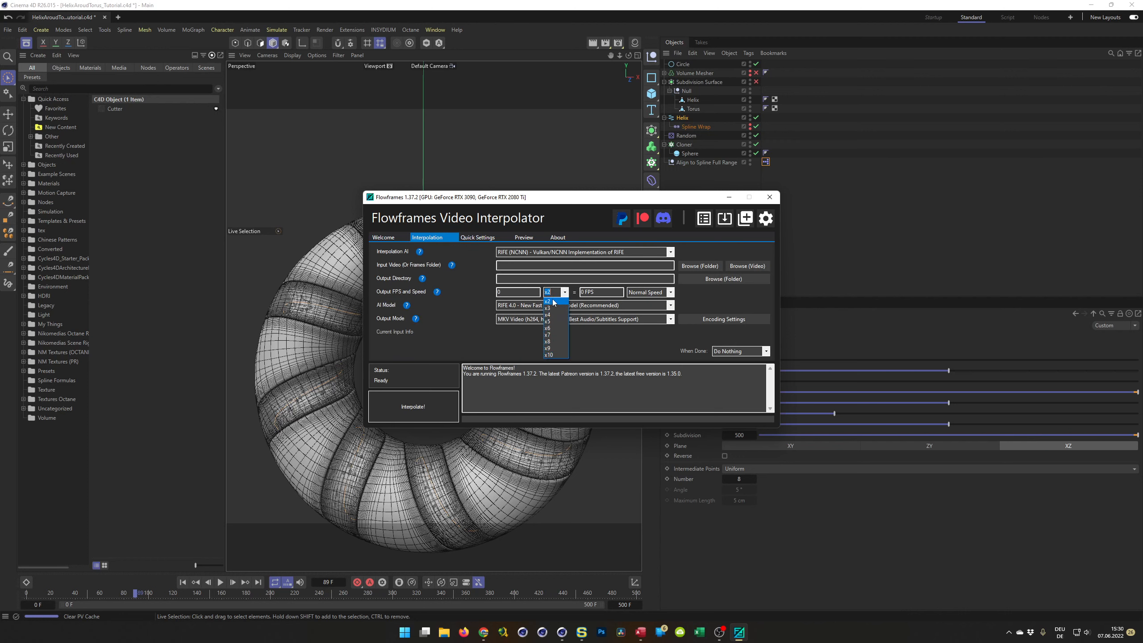
{"action": "left_click", "coordinate": [599, 346]}
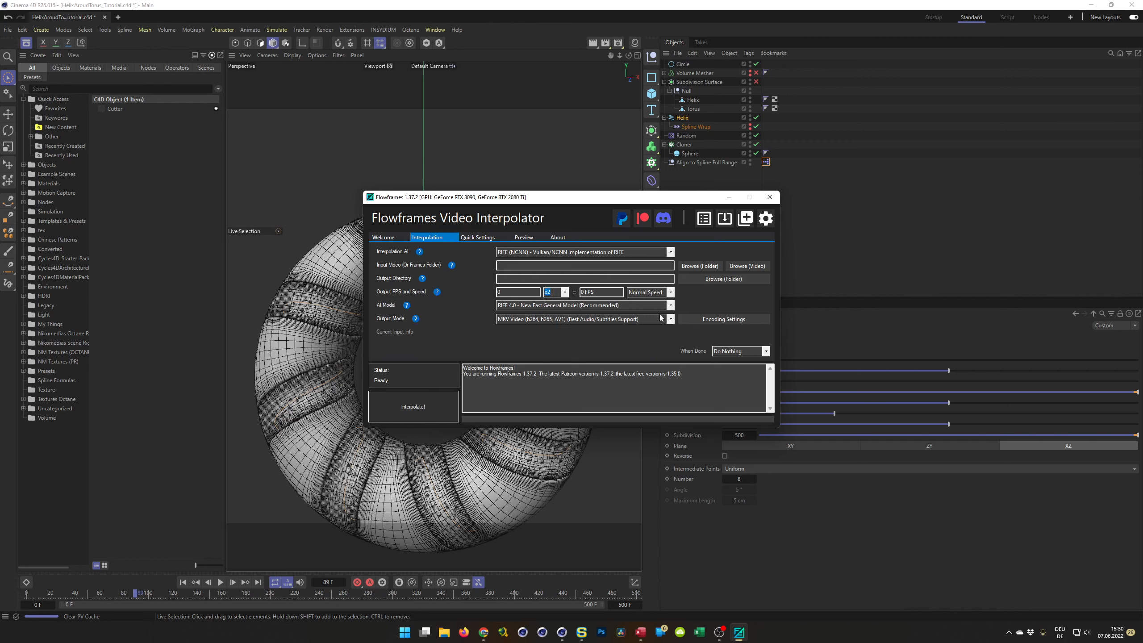
{"action": "left_click", "coordinate": [770, 199]}
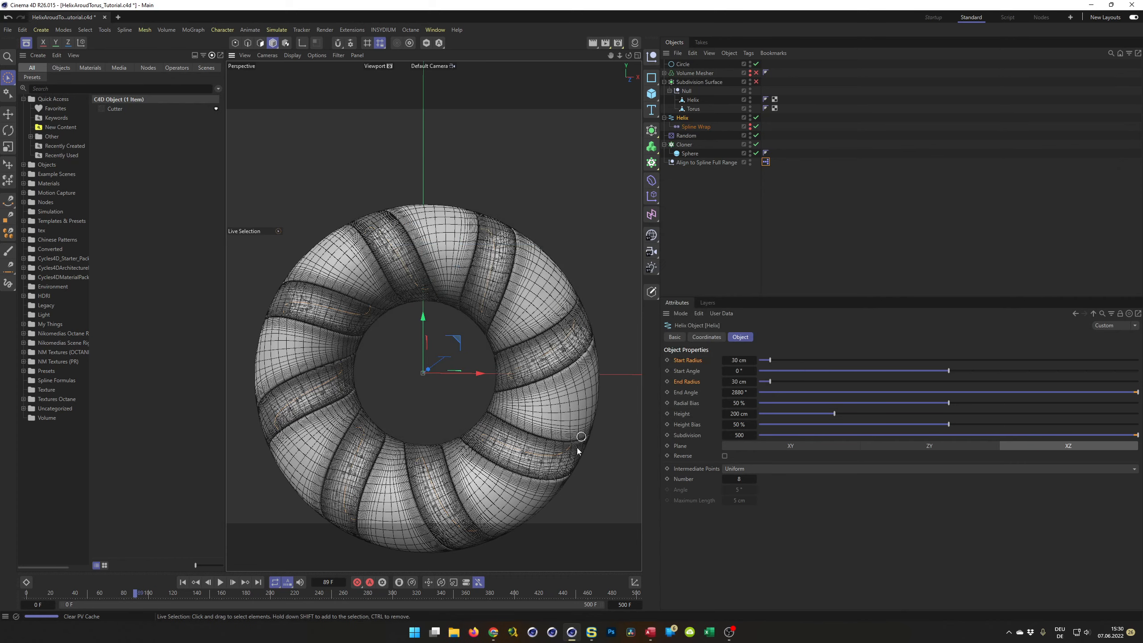
Center the torus in the viewport, save the project, and show the Material Manager beside the viewport.
{"action": "middle_click_drag", "start_coordinate": [539, 366], "coordinate": [537, 333], "text": "alt"}
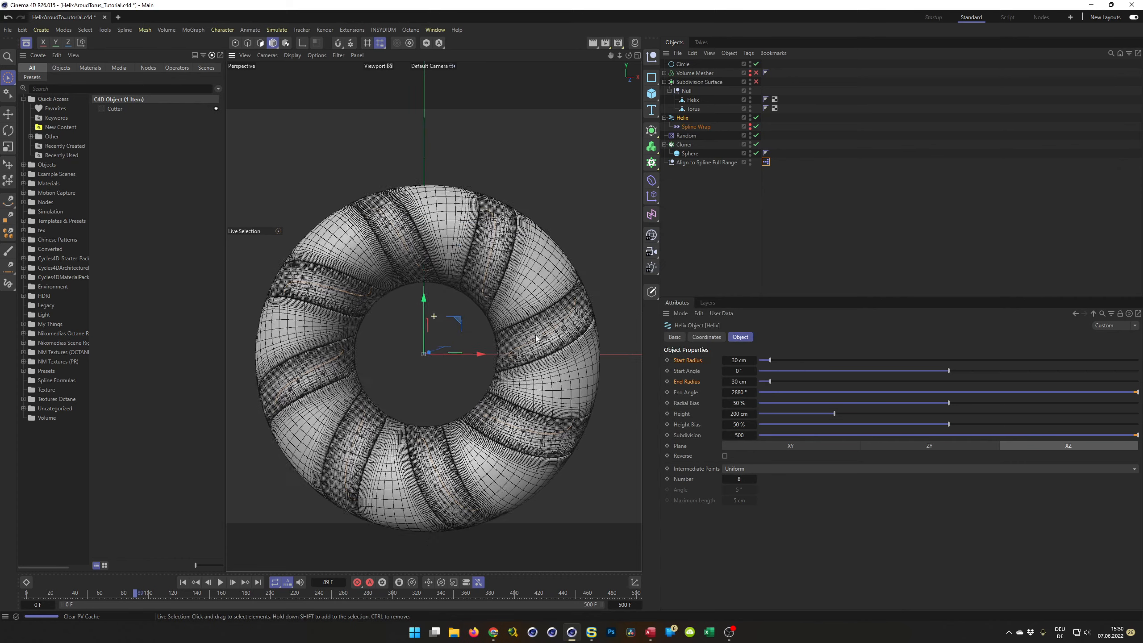
{"action": "key", "text": "ctrl+s"}
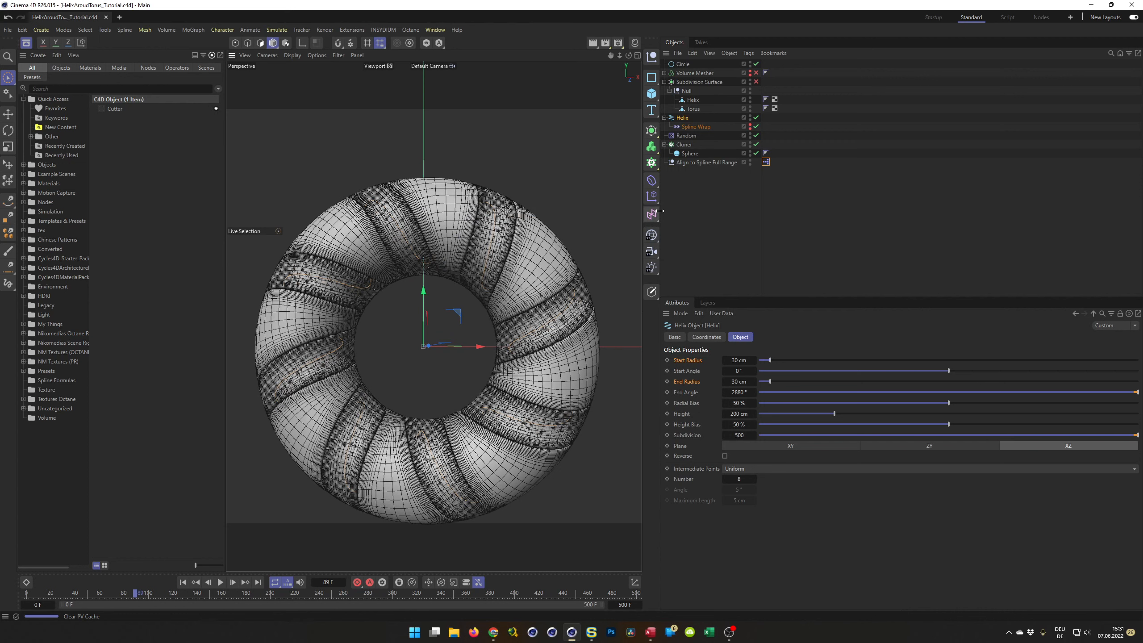
{"action": "left_click_drag", "start_coordinate": [658, 176], "coordinate": [812, 180]}
{"action": "left_click", "coordinate": [787, 55]}
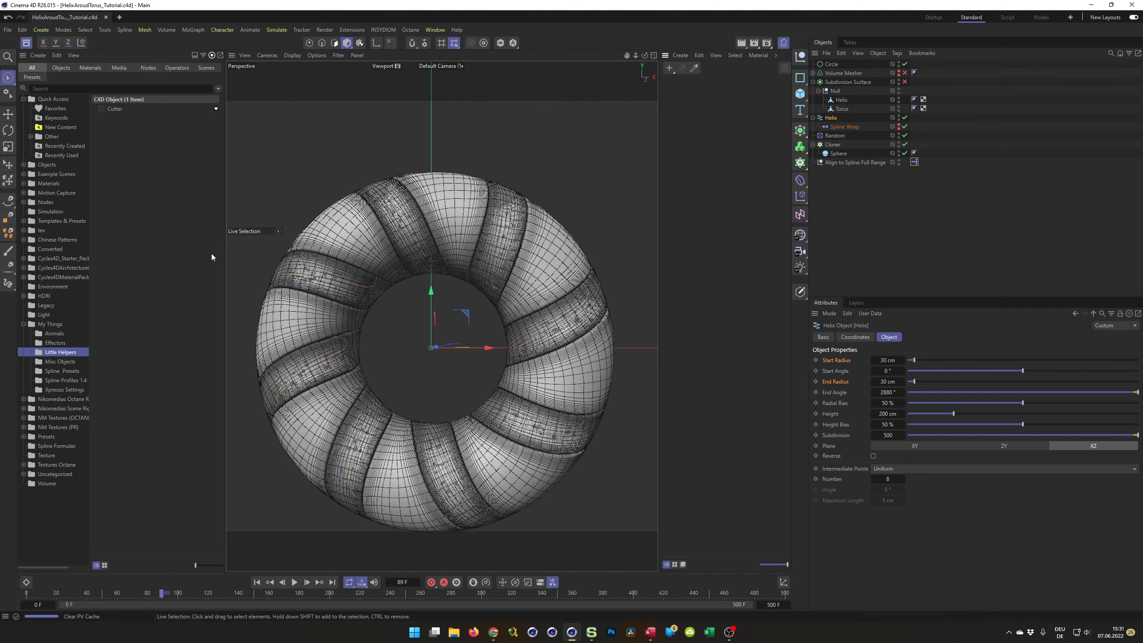
Switch to the browser to view the Bubbles around Torus preview video as material reference, and return to the scene.
{"action": "middle_click_drag", "start_coordinate": [363, 229], "coordinate": [367, 194], "text": "alt"}
{"action": "left_click_drag", "start_coordinate": [368, 196], "coordinate": [365, 195], "text": "alt"}
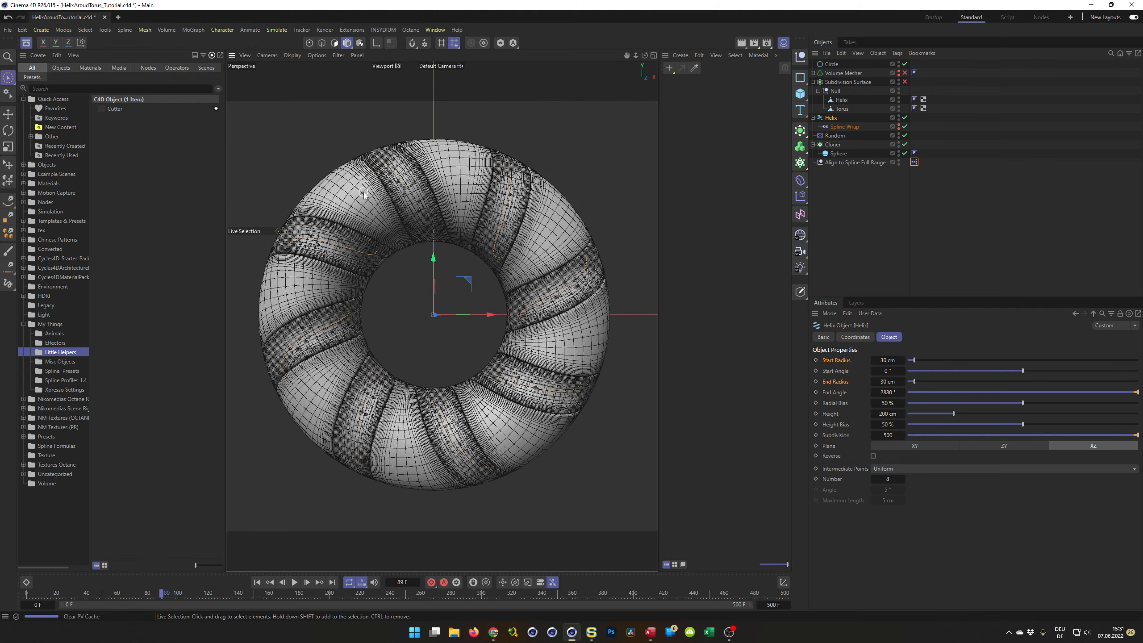
{"action": "left_click", "coordinate": [493, 633]}
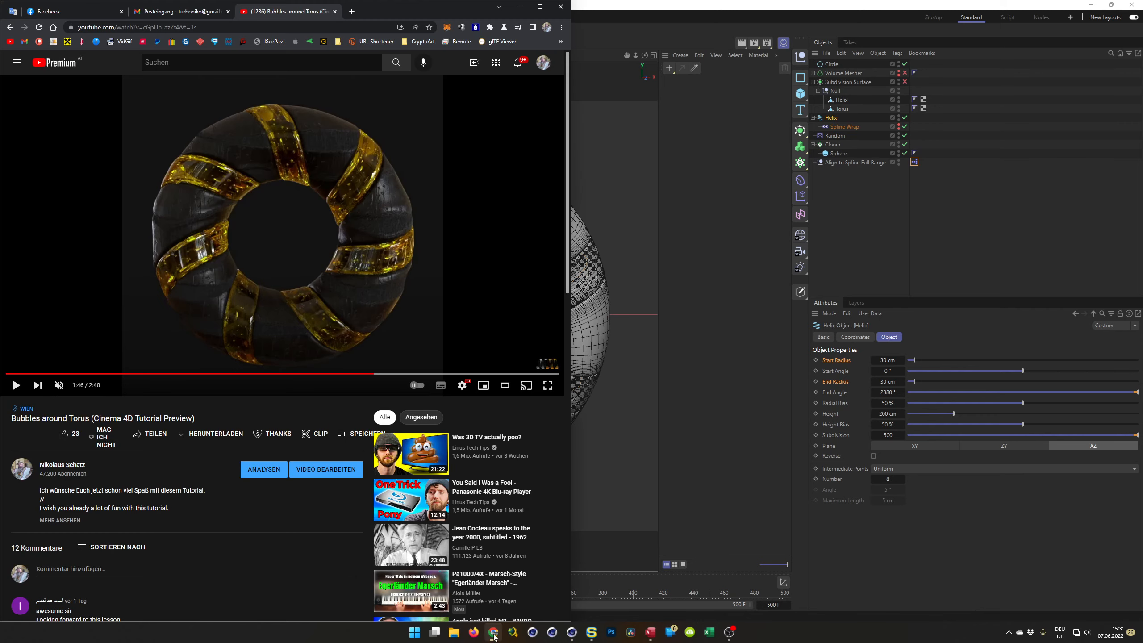
{"action": "left_click", "coordinate": [493, 633]}
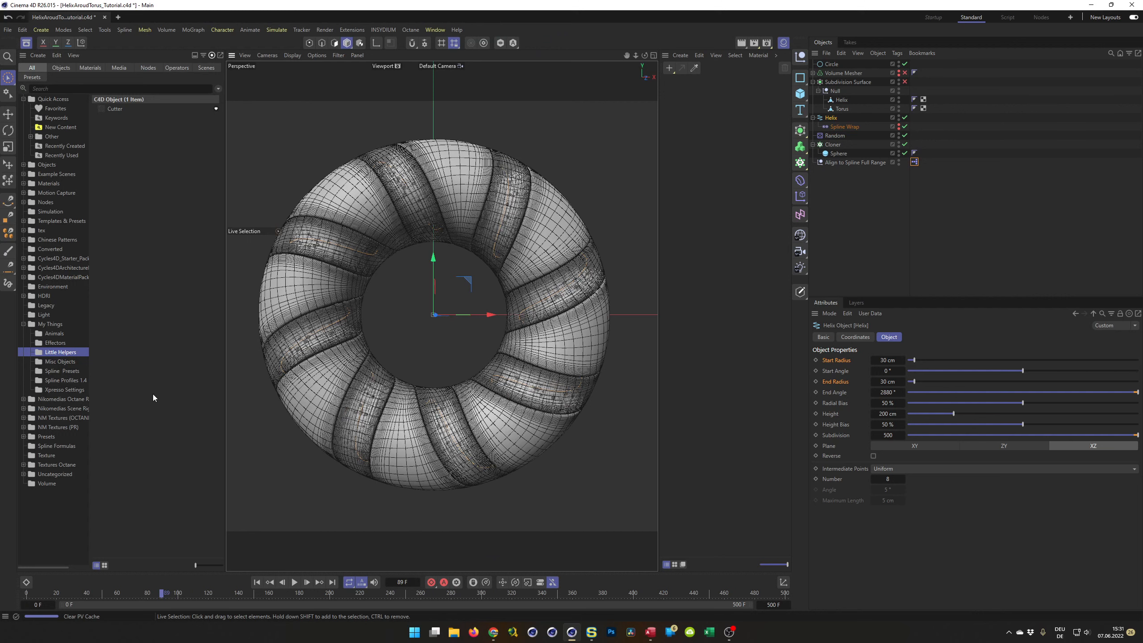
Collapse the My Things category in the Asset Browser and widen the category list to fit the full names.
{"action": "left_click", "coordinate": [24, 324]}
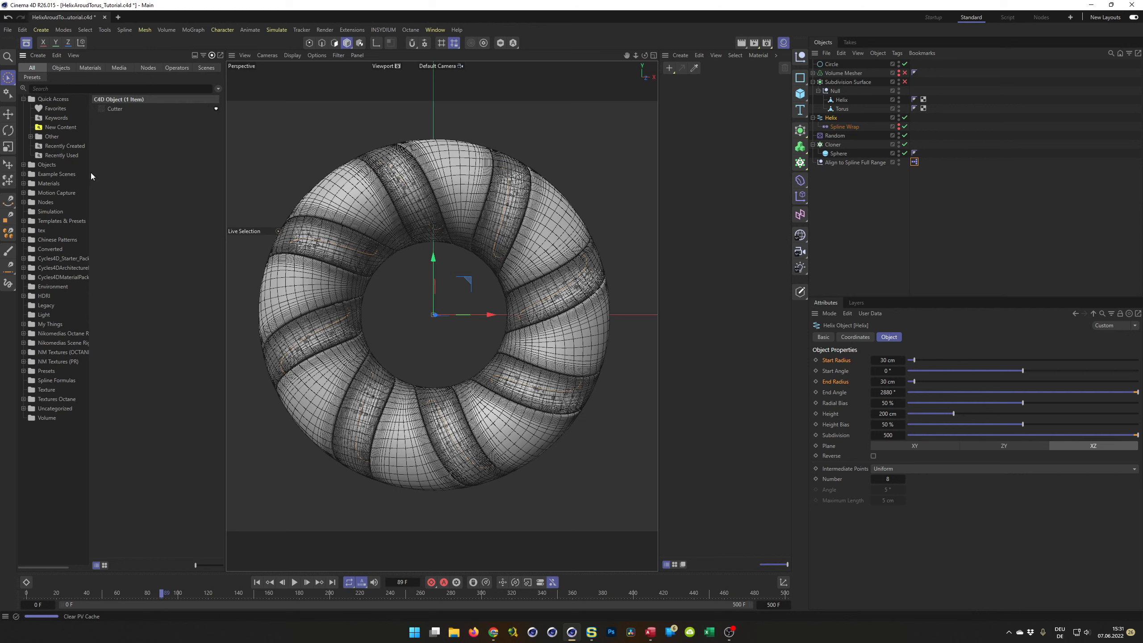
{"action": "left_click_drag", "start_coordinate": [91, 172], "coordinate": [136, 172]}
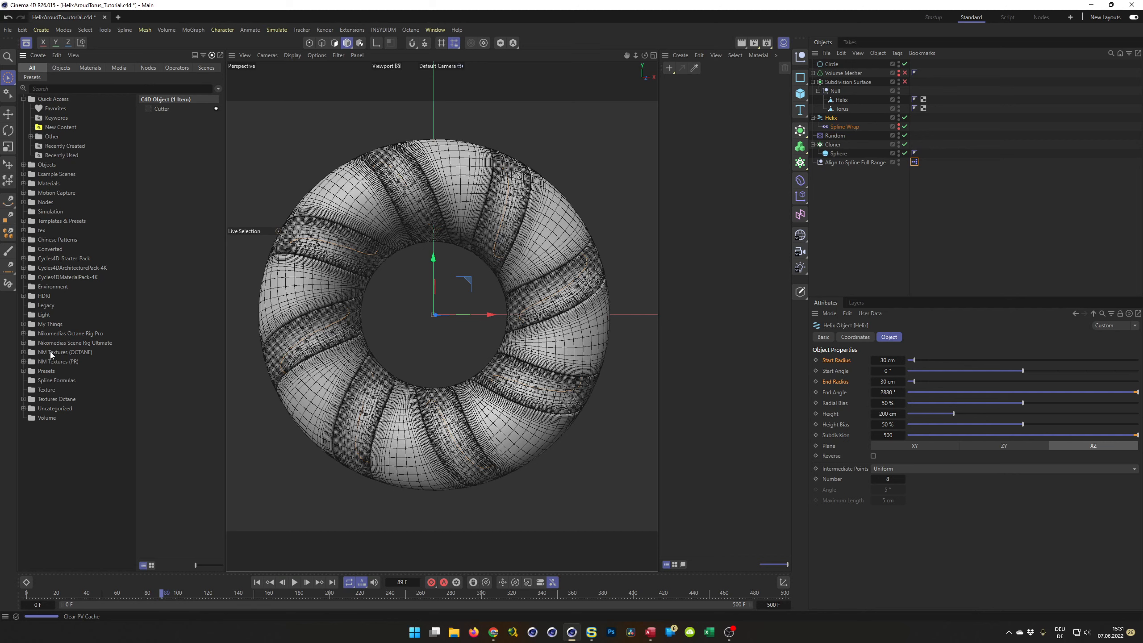
Show the Wood category of NM Textures (PR) in the Asset Browser with enlarged material thumbnails.
{"action": "left_click", "coordinate": [23, 362]}
{"action": "left_click", "coordinate": [43, 511]}
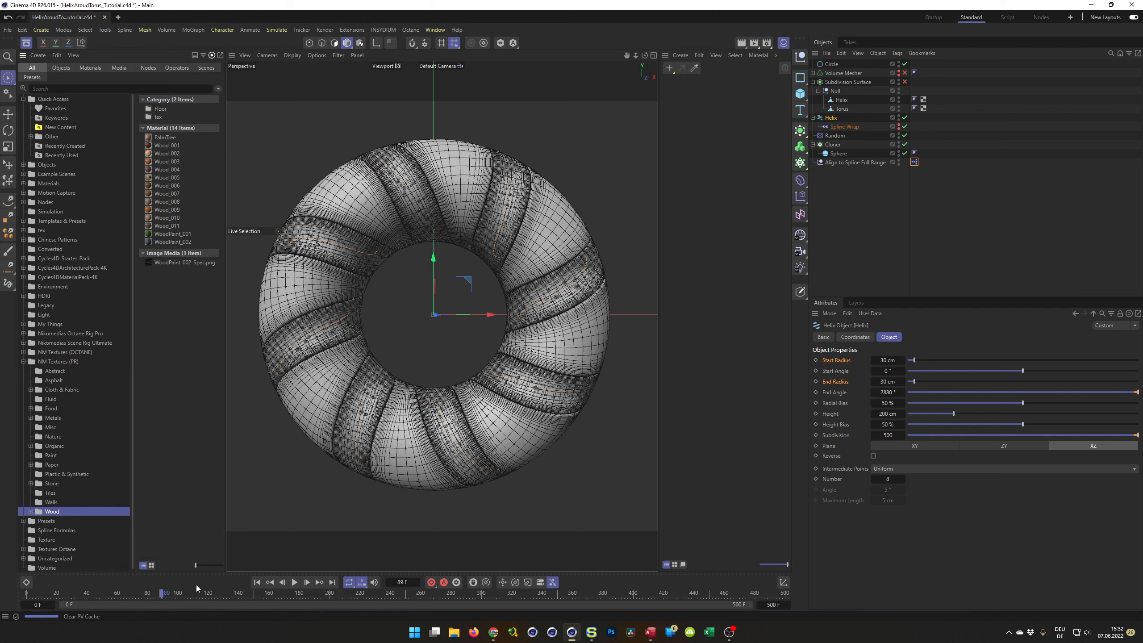
{"action": "left_click_drag", "start_coordinate": [196, 565], "coordinate": [207, 566]}
{"action": "left_click", "coordinate": [162, 293]}
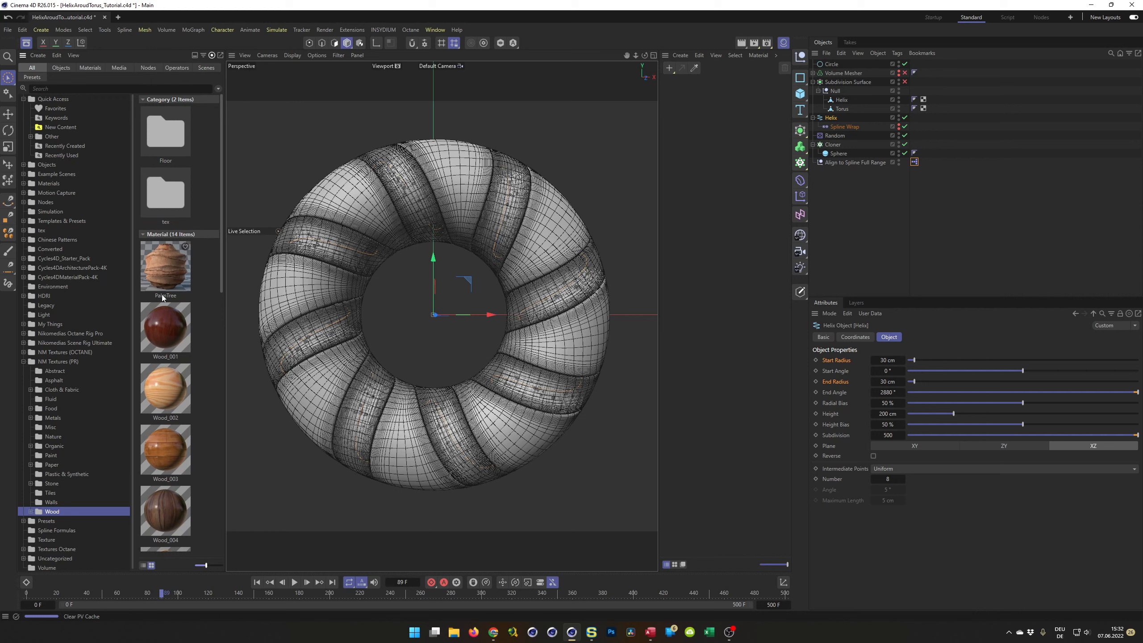
Load the PalmTree wood material into the scene and apply it to the Torus object.
{"action": "left_click_drag", "start_coordinate": [174, 267], "coordinate": [864, 225]}
{"action": "left_click_drag", "start_coordinate": [725, 191], "coordinate": [723, 194]}
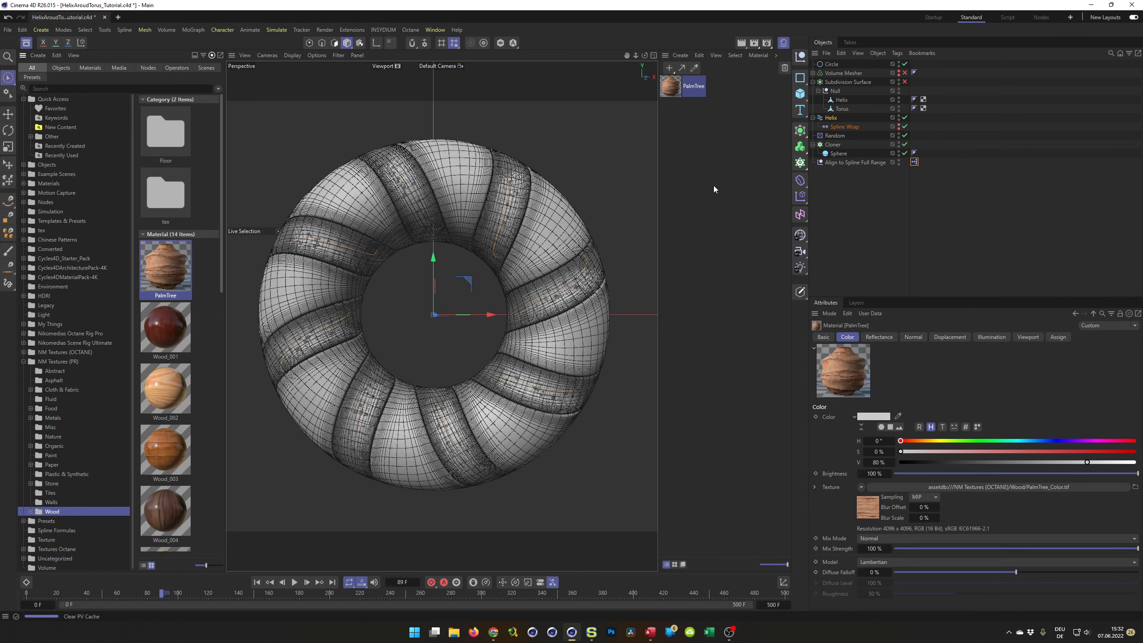
{"action": "left_click_drag", "start_coordinate": [676, 93], "coordinate": [843, 113]}
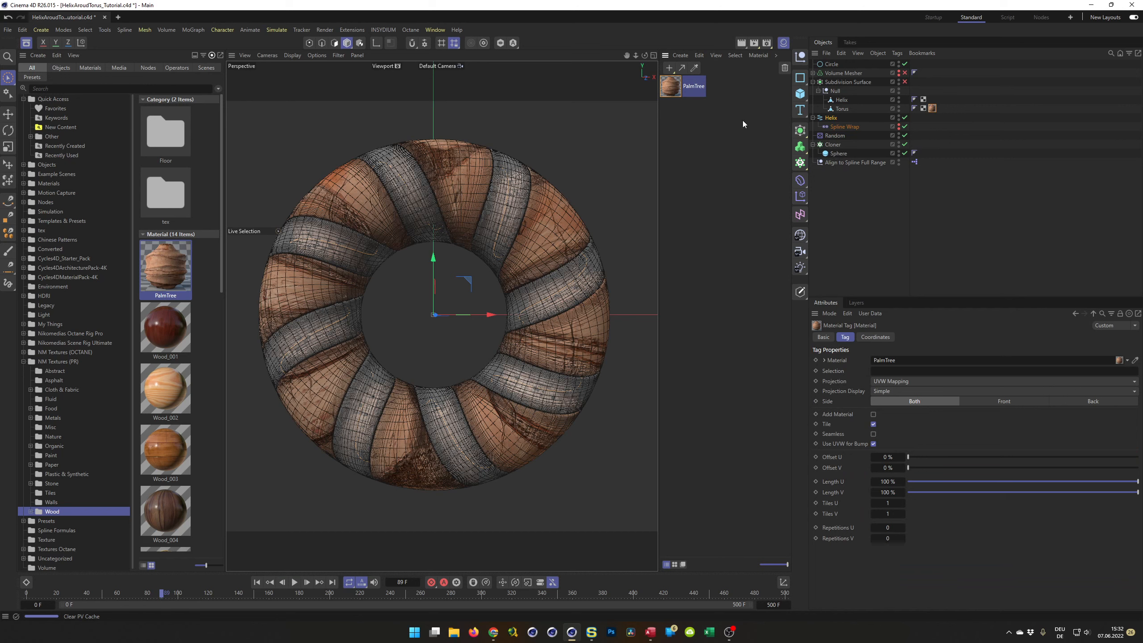
Disable the Displacement channel of the PalmTree material and close the Material Editor.
{"action": "double_click", "coordinate": [671, 86]}
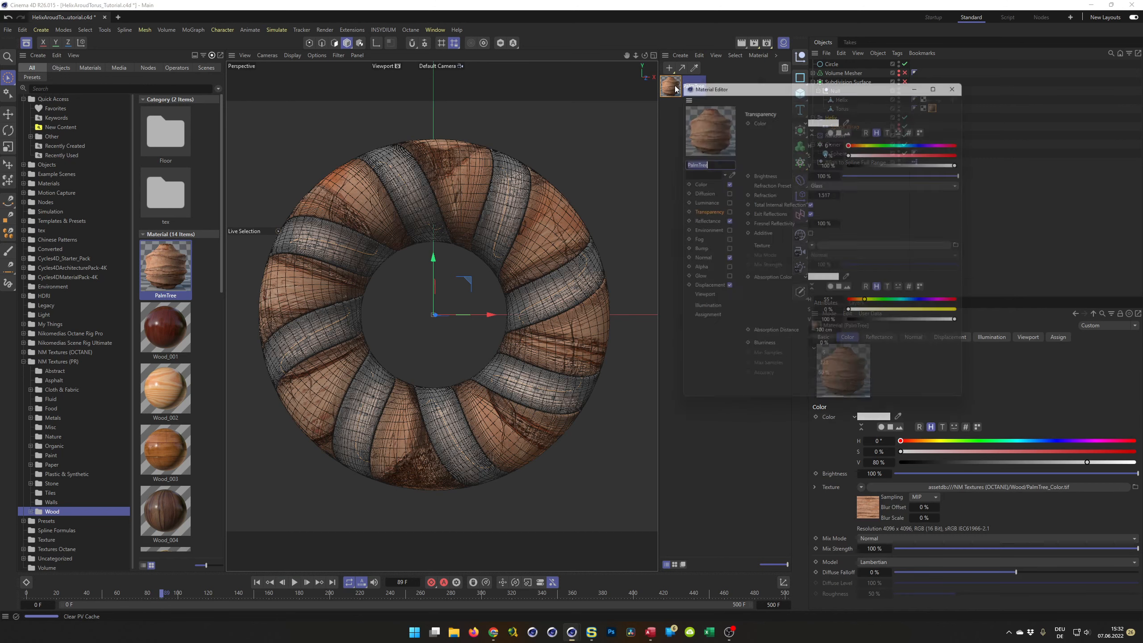
{"action": "left_click", "coordinate": [725, 290]}
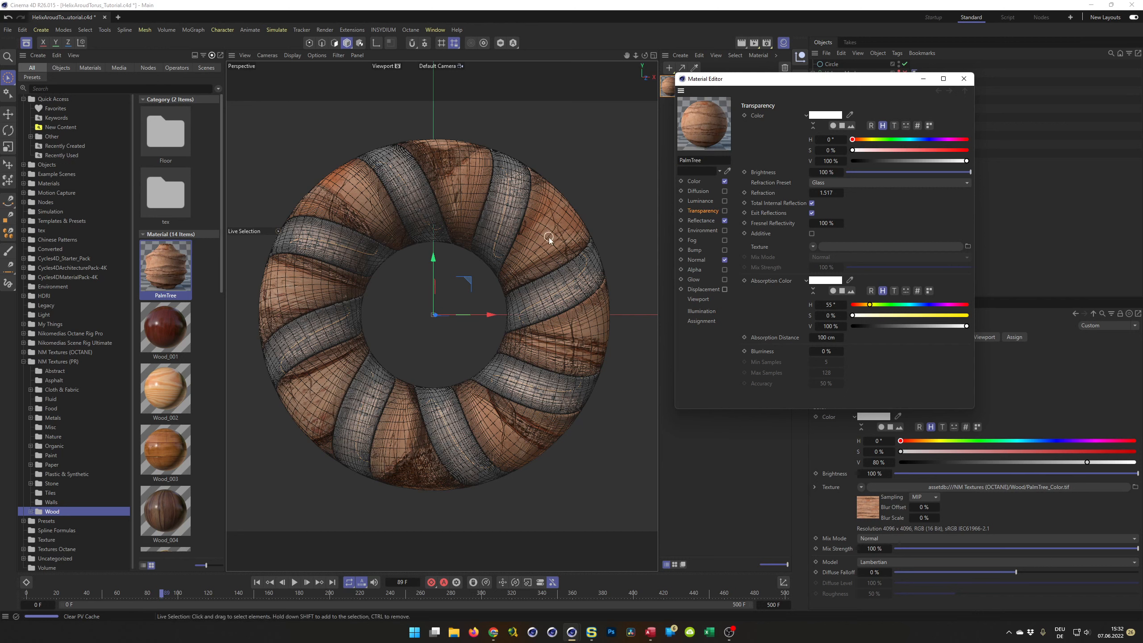
{"action": "left_click", "coordinate": [699, 289]}
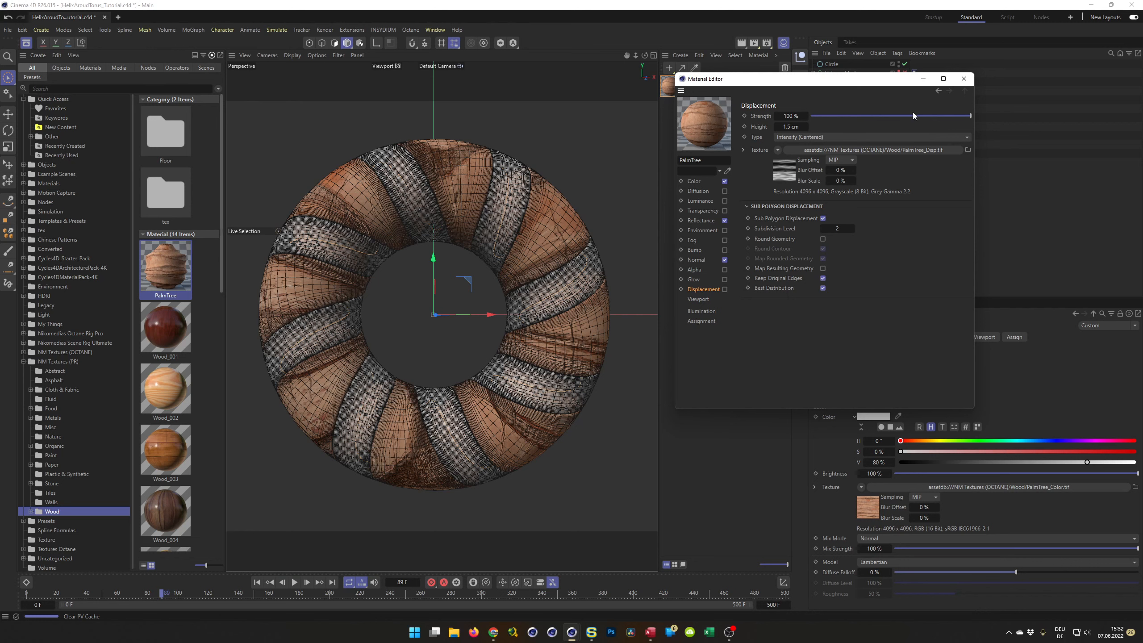
{"action": "left_click", "coordinate": [964, 78]}
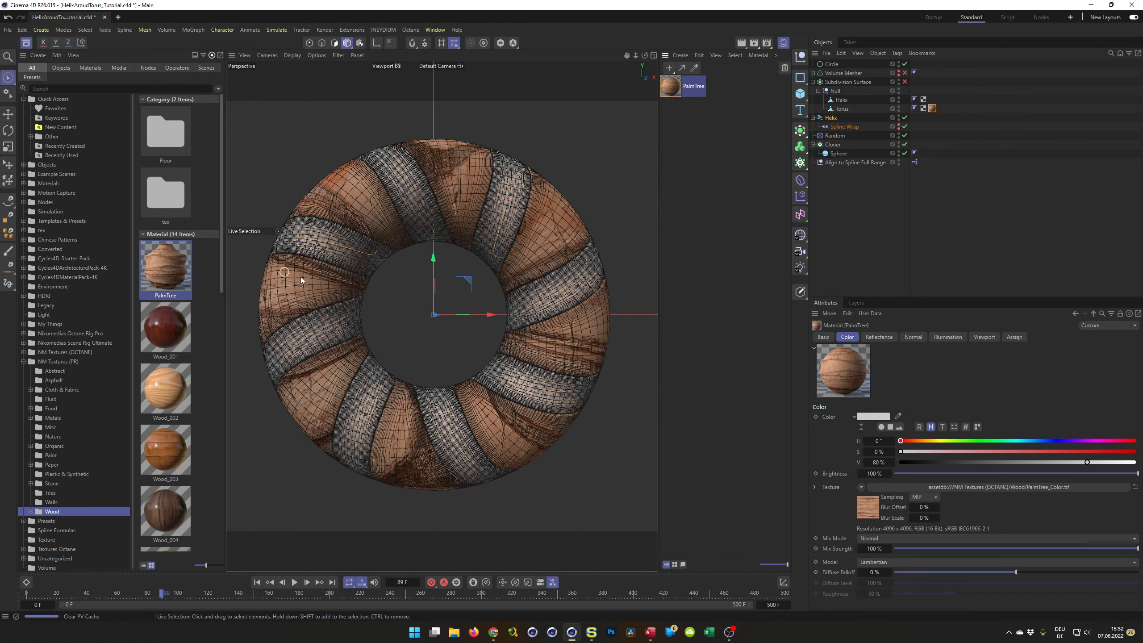
Set the projection of the torus's PalmTree material tag to Spatial and save the project.
{"action": "left_click", "coordinate": [932, 109]}
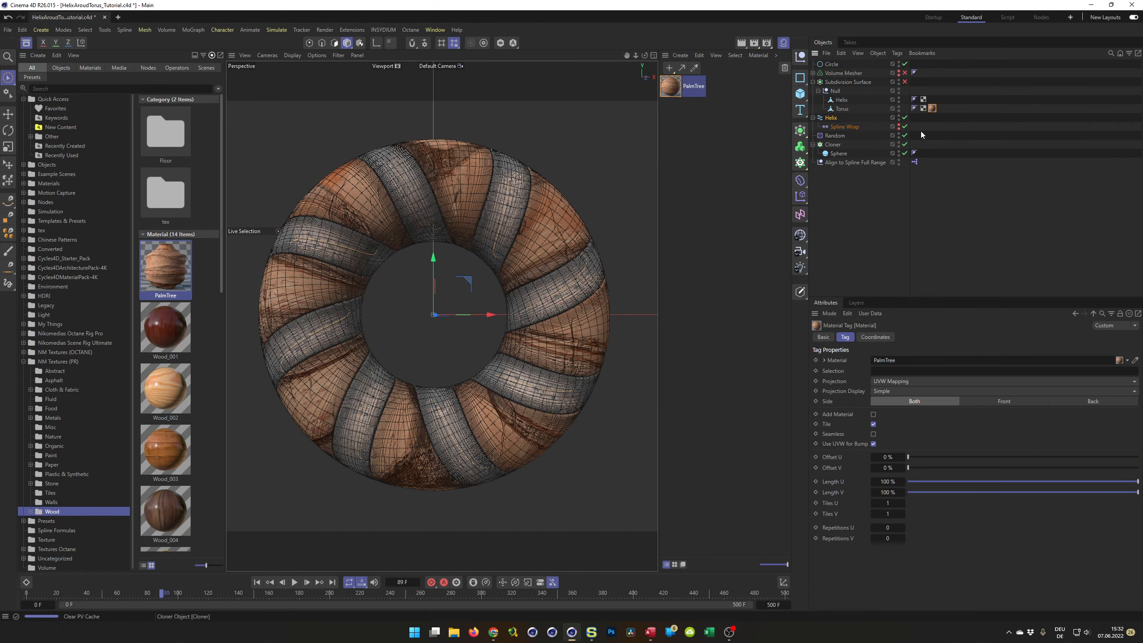
{"action": "left_click", "coordinate": [924, 109]}
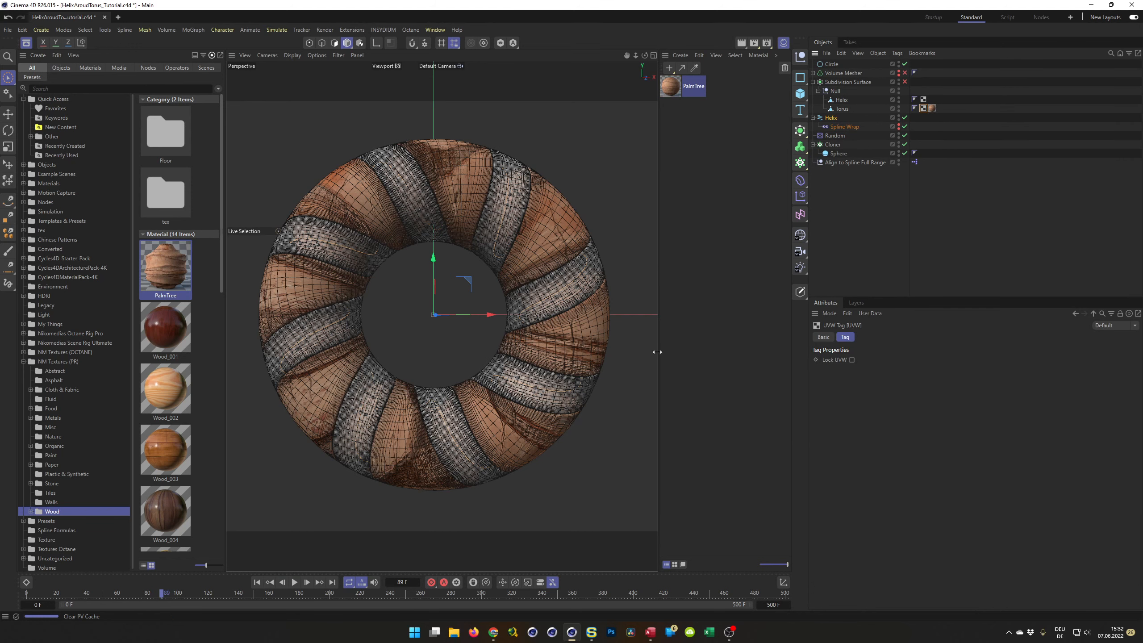
{"action": "left_click", "coordinate": [931, 109]}
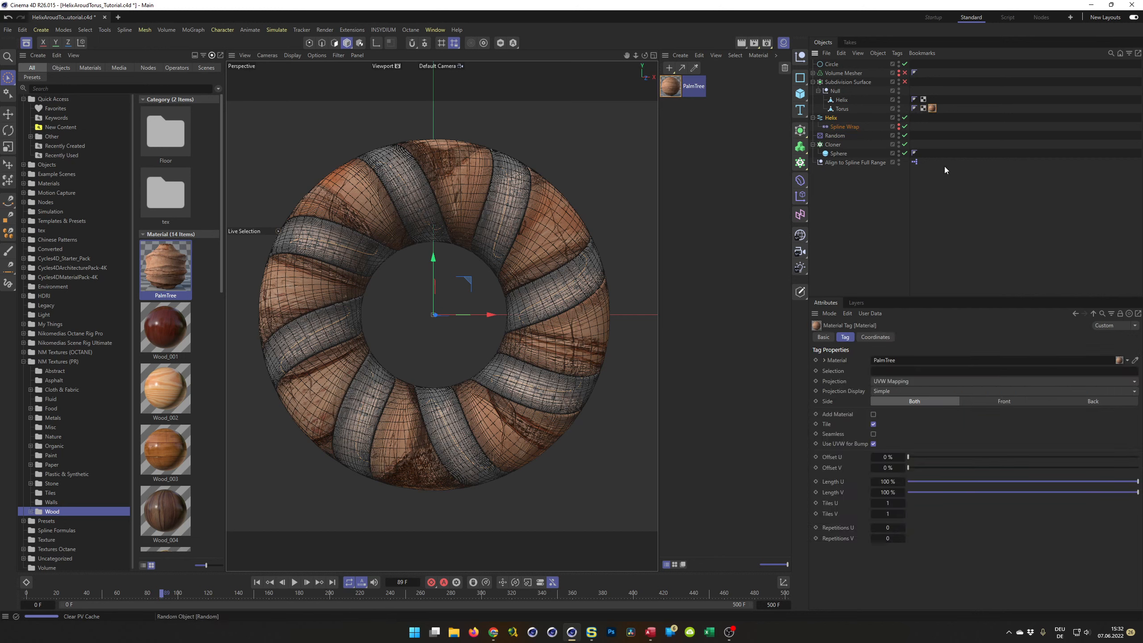
{"action": "left_click", "coordinate": [923, 108]}
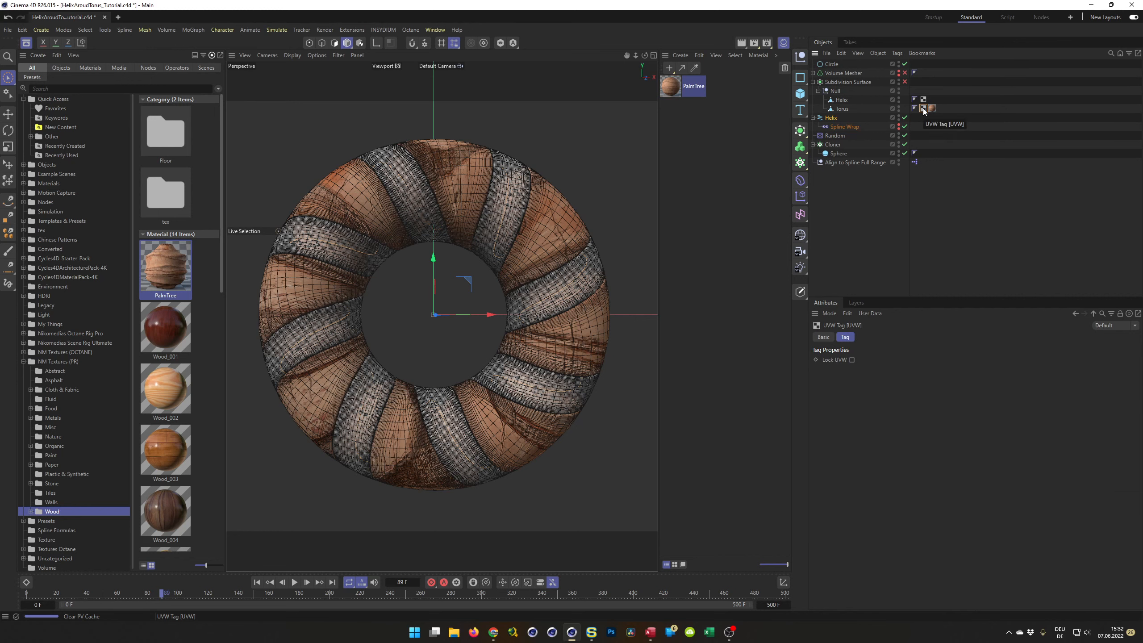
{"action": "left_click", "coordinate": [932, 108]}
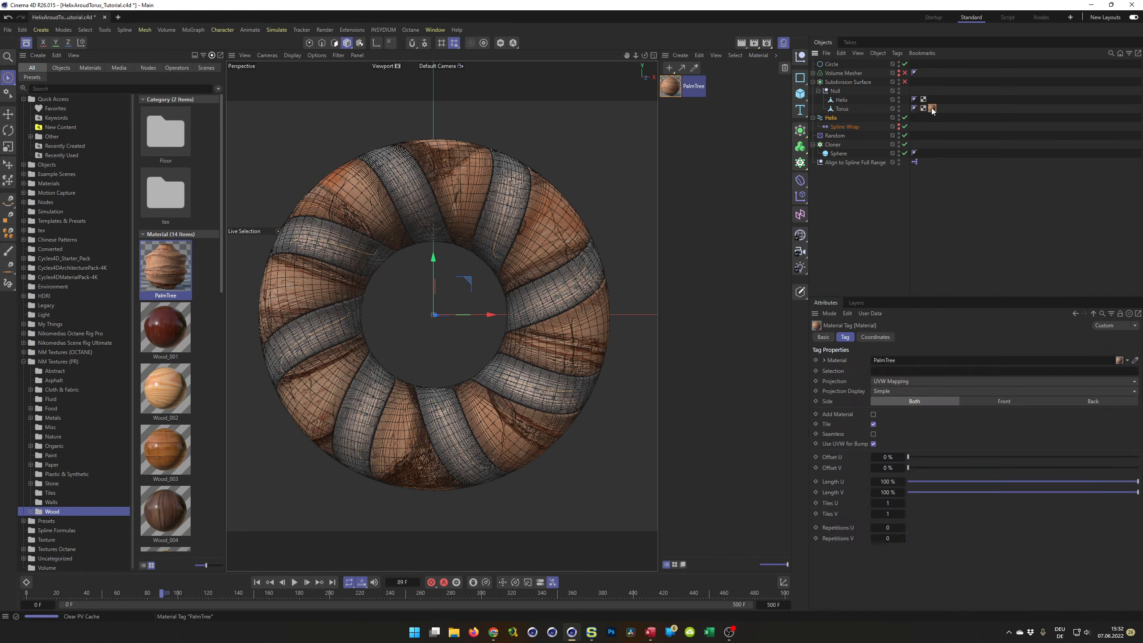
{"action": "left_click", "coordinate": [900, 381]}
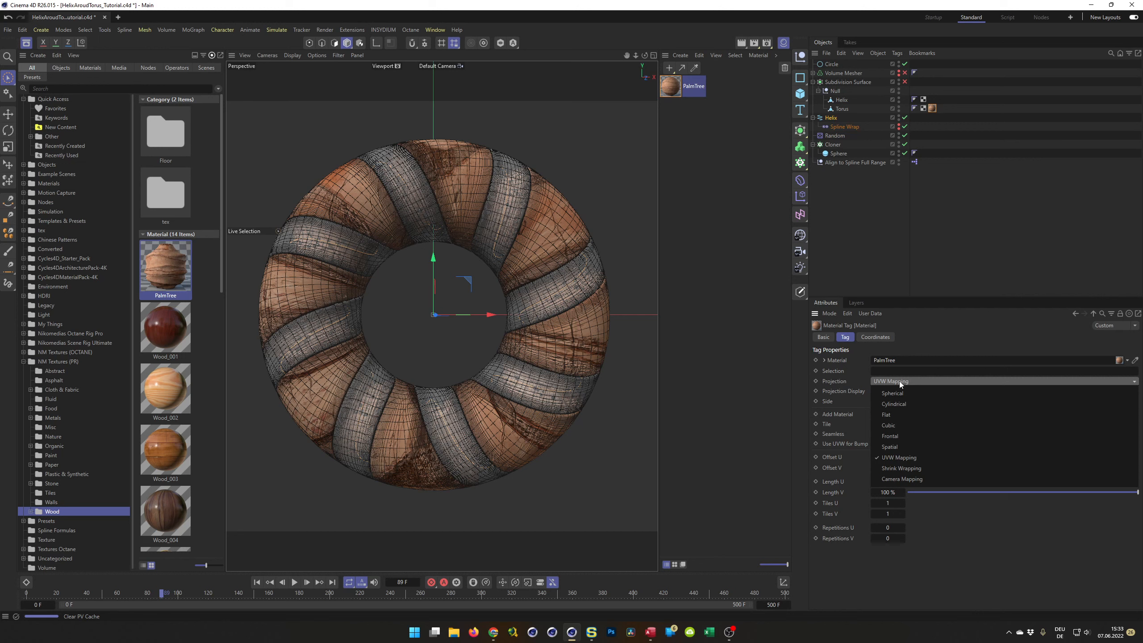
{"action": "left_click", "coordinate": [920, 446]}
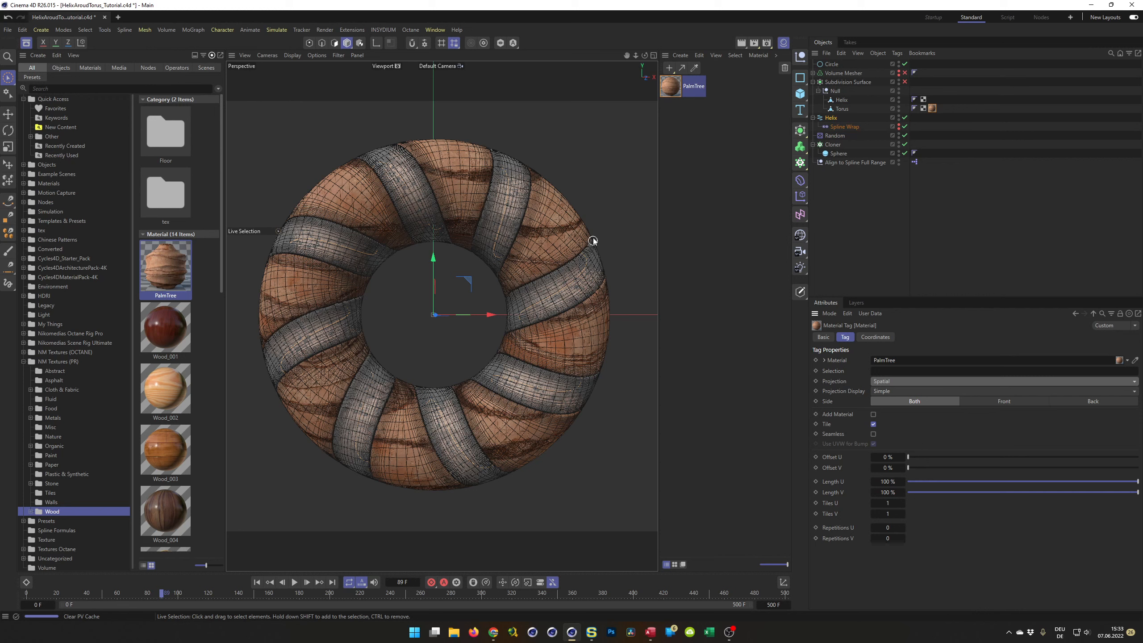
{"action": "key", "text": "ctrl+s"}
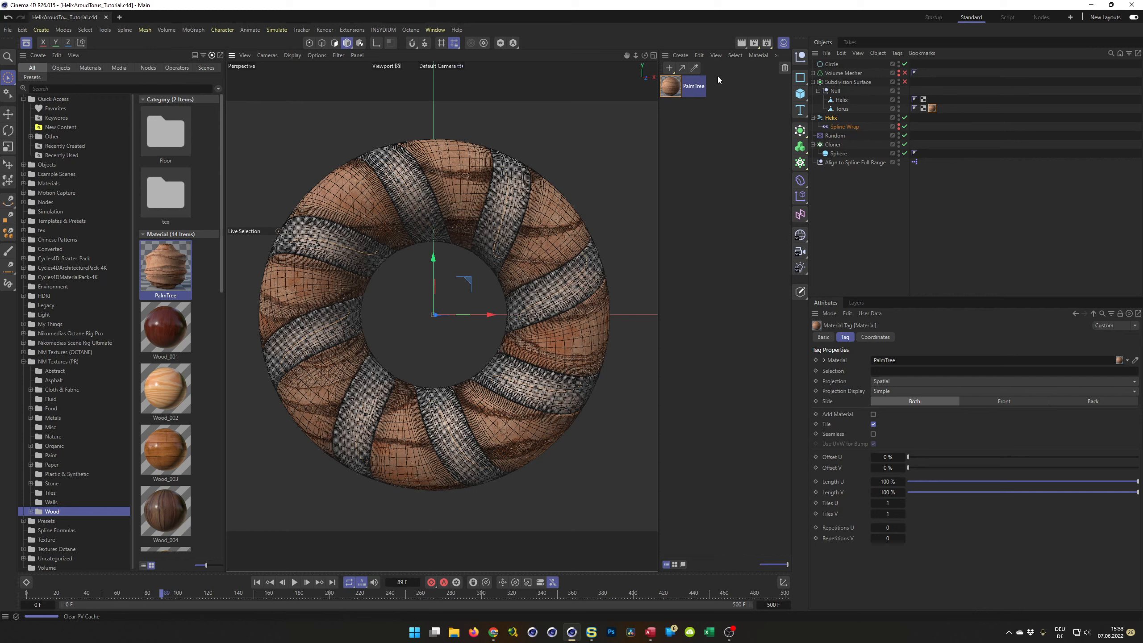
Add the Nikomedias Scene Rig Ultimate from the Startup layout, and return to the Standard layout with a wider Object Manager.
{"action": "left_click", "coordinate": [934, 17]}
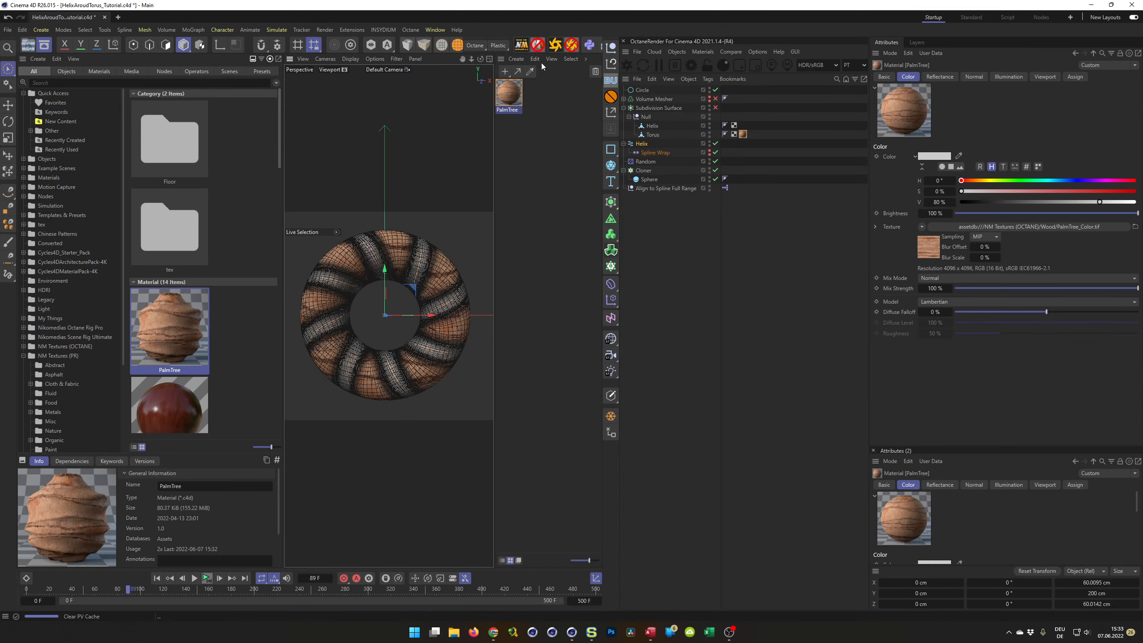
{"action": "left_click", "coordinate": [521, 45]}
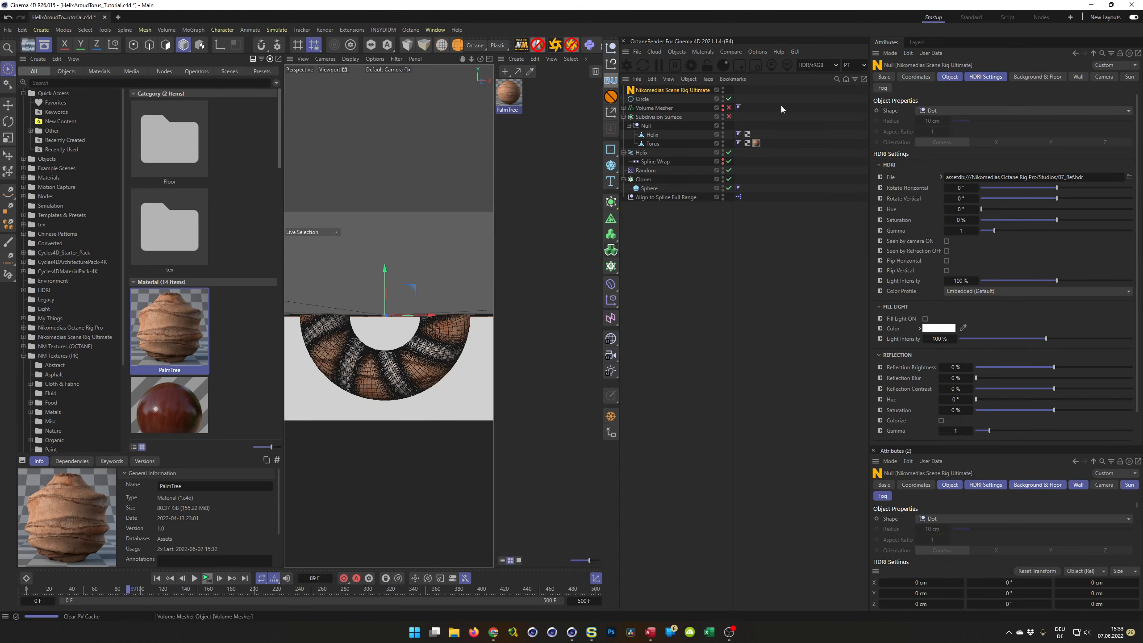
{"action": "left_click", "coordinate": [964, 19]}
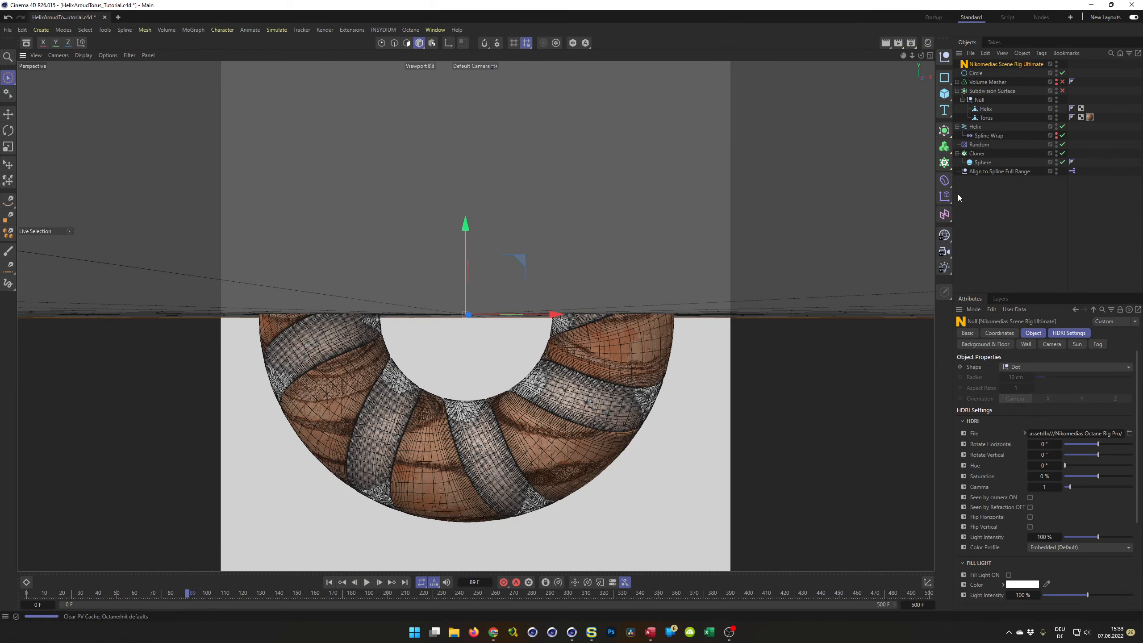
{"action": "left_click_drag", "start_coordinate": [954, 191], "coordinate": [701, 136]}
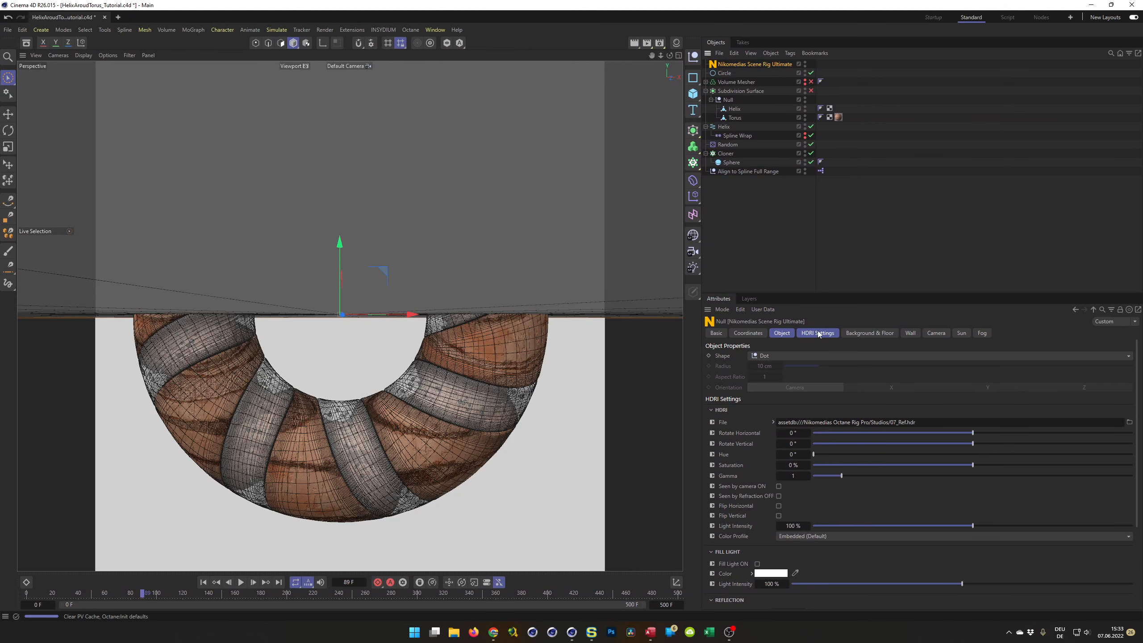
Turn off the scene rig's floor options, lower its background brightness to 5 %, and save the project.
{"action": "left_click", "coordinate": [869, 333]}
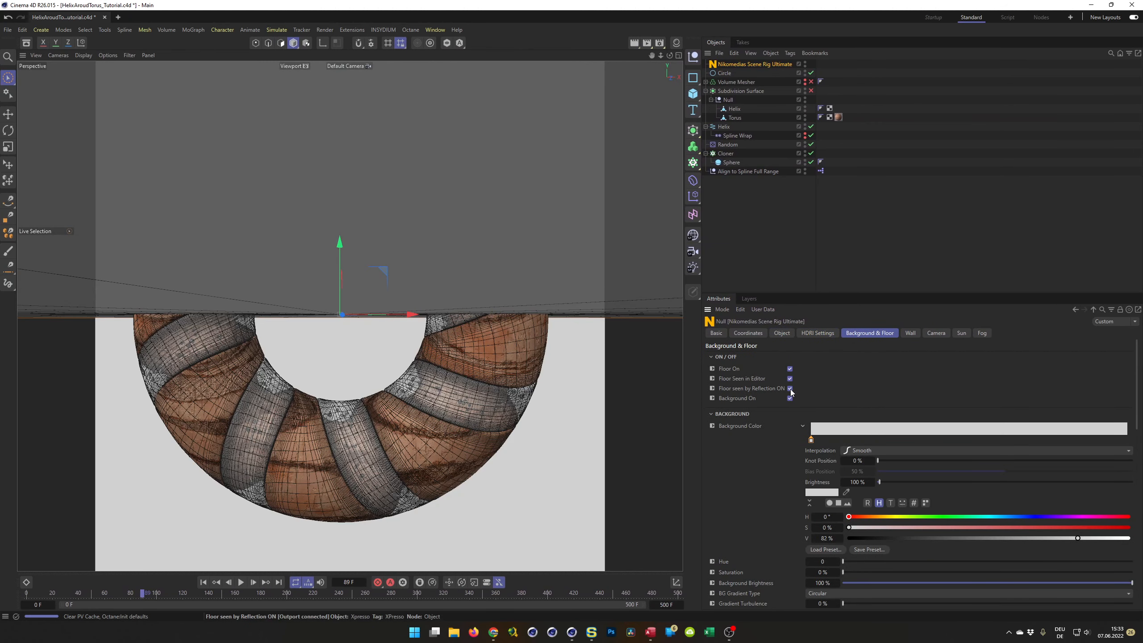
{"action": "left_click", "coordinate": [790, 369]}
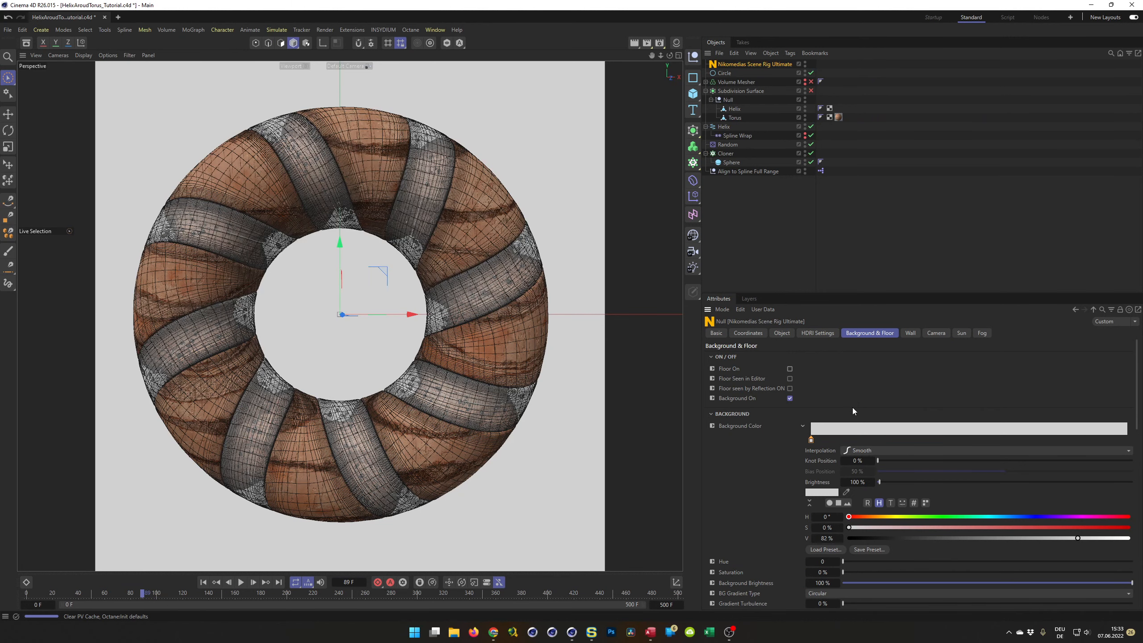
{"action": "left_click", "coordinate": [803, 427]}
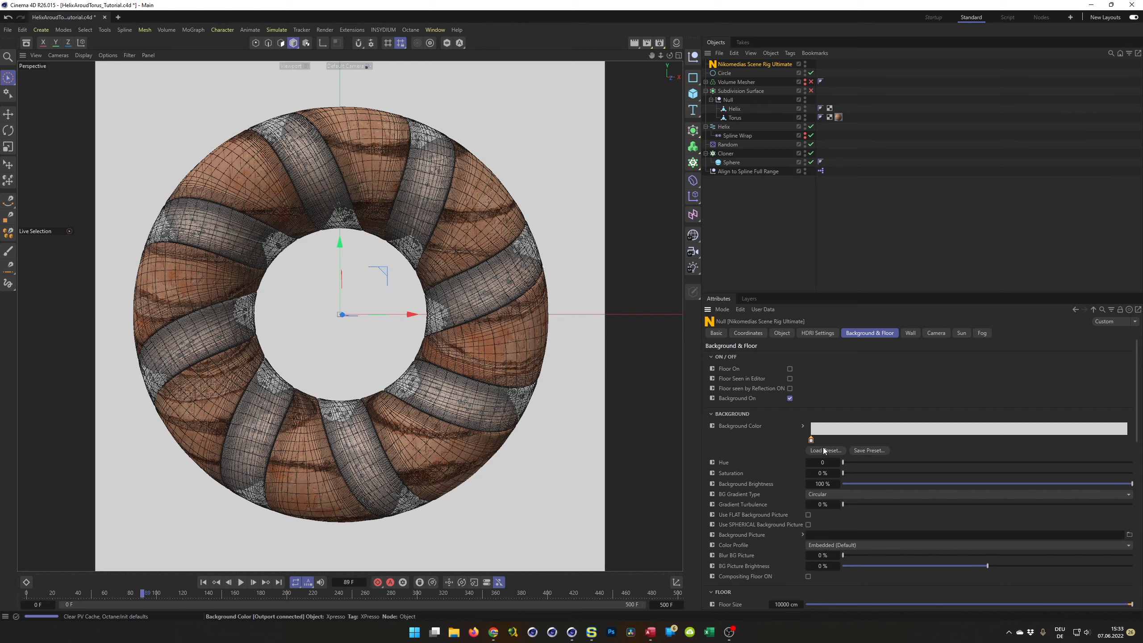
{"action": "left_click", "coordinate": [849, 484]}
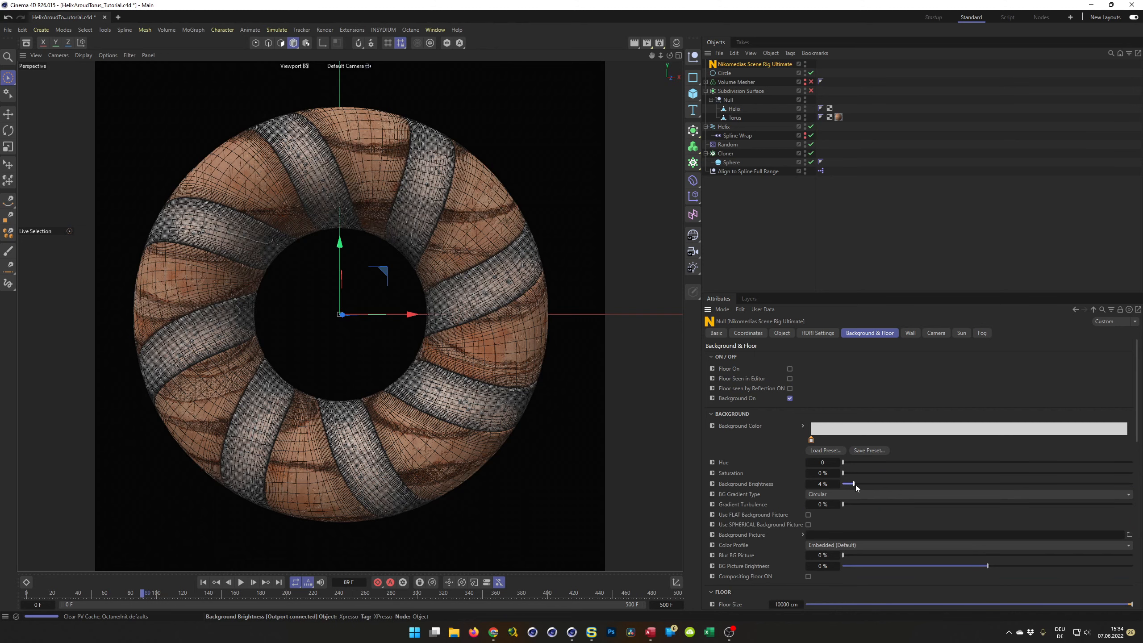
{"action": "key", "text": "ctrl+s"}
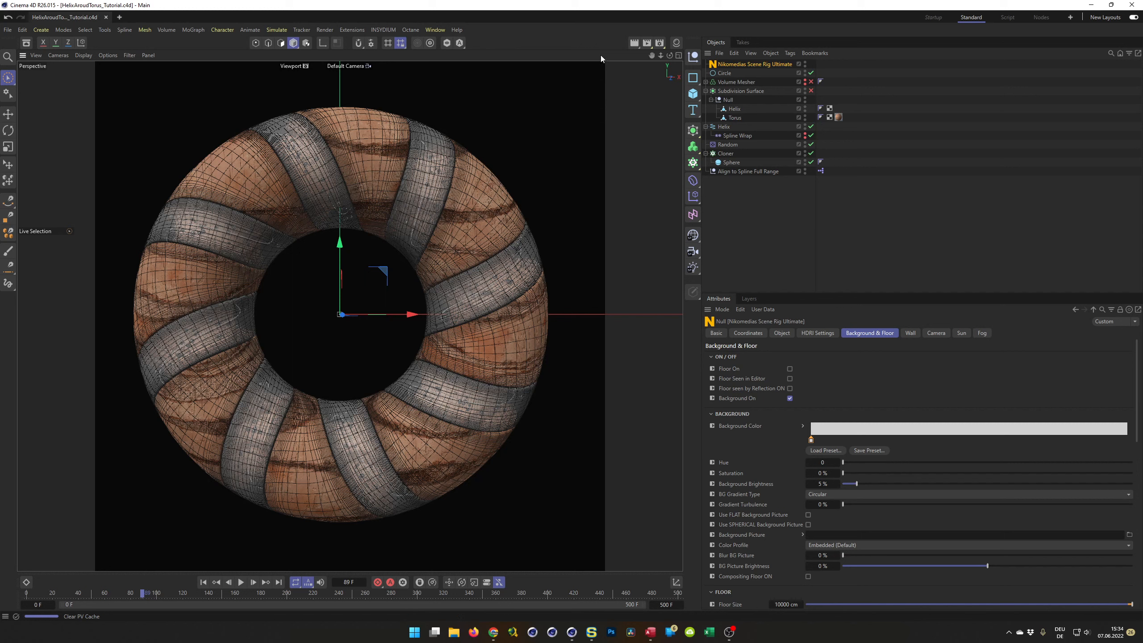
Load the Low GI render preset, make it the active render setting, and close the Render Settings.
{"action": "left_click", "coordinate": [660, 43]}
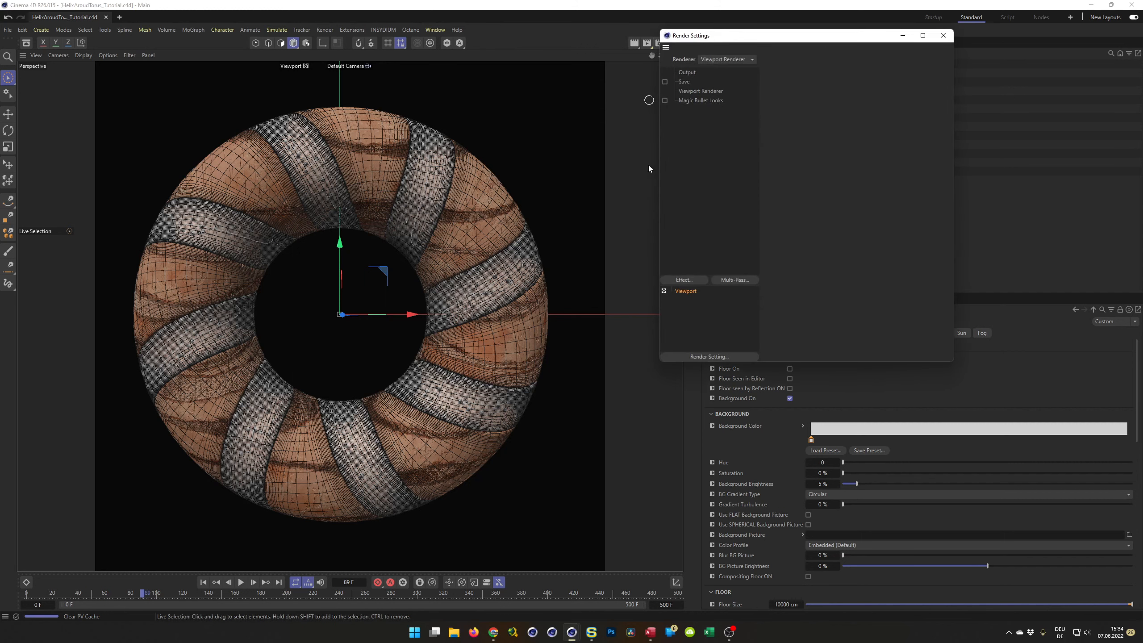
{"action": "right_click", "coordinate": [709, 323]}
{"action": "mouse_move", "coordinate": [793, 460]}
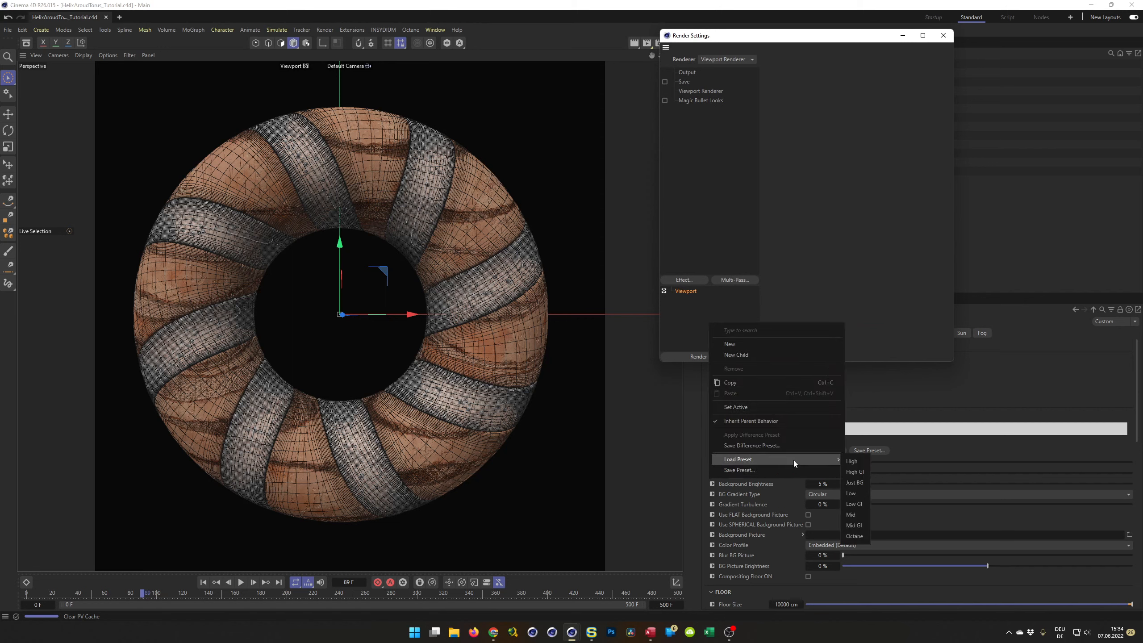
{"action": "left_click", "coordinate": [856, 503]}
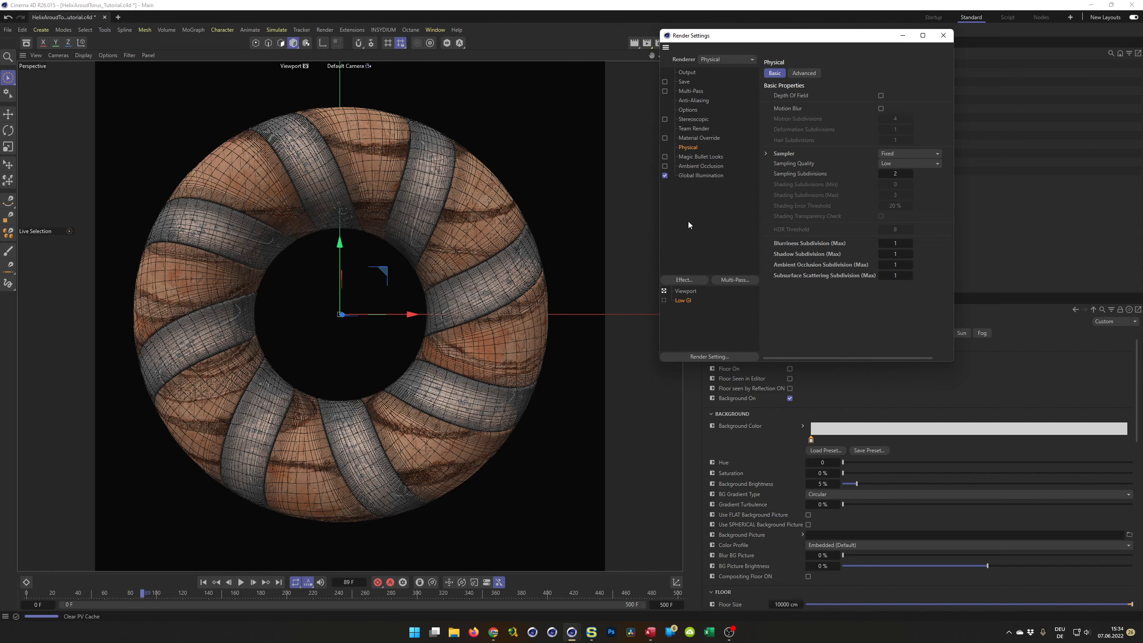
{"action": "left_click", "coordinate": [664, 300]}
{"action": "left_click_drag", "start_coordinate": [798, 37], "coordinate": [799, 123]}
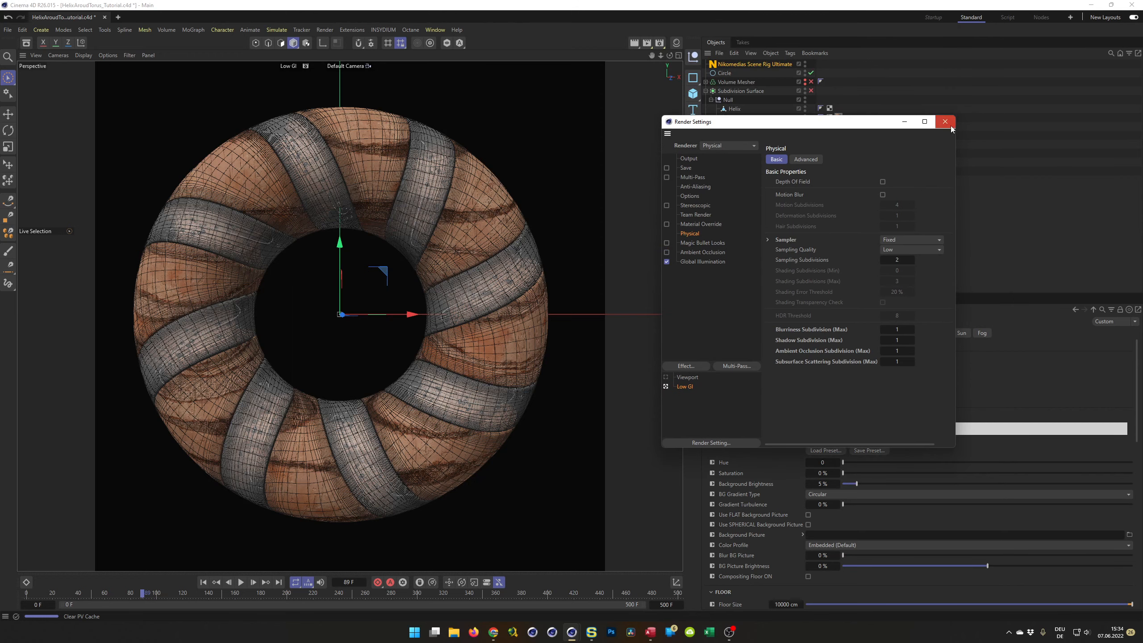
{"action": "left_click", "coordinate": [951, 126]}
Start an Interactive Render Region, enlarge it to cover the whole torus, and deselect the scene rig.
{"action": "left_click", "coordinate": [635, 44]}
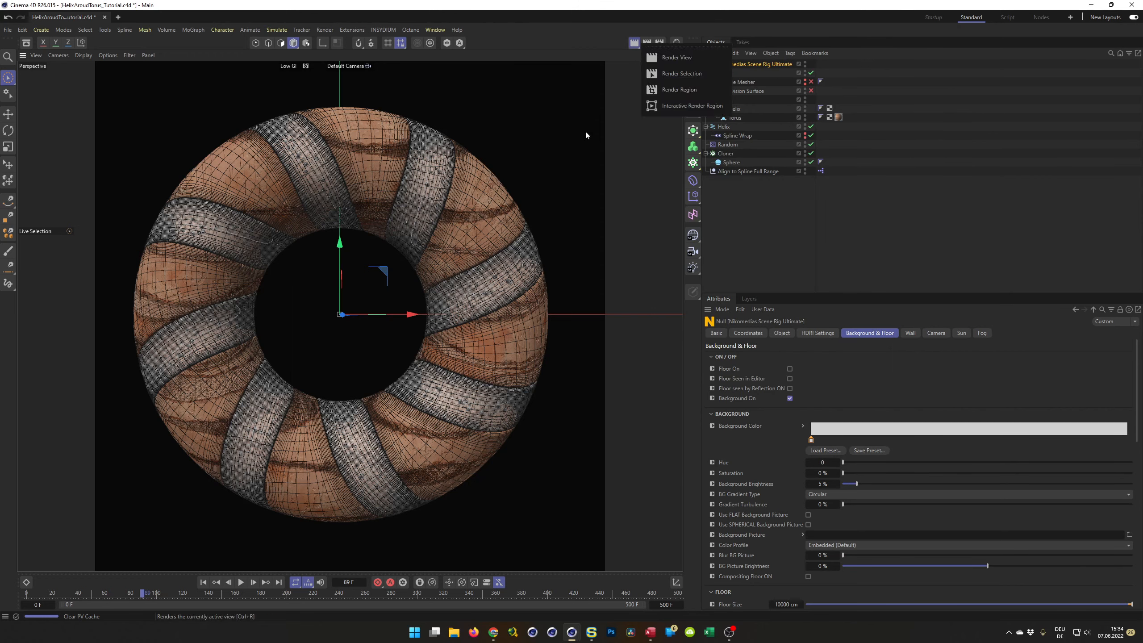
{"action": "left_click", "coordinate": [692, 105]}
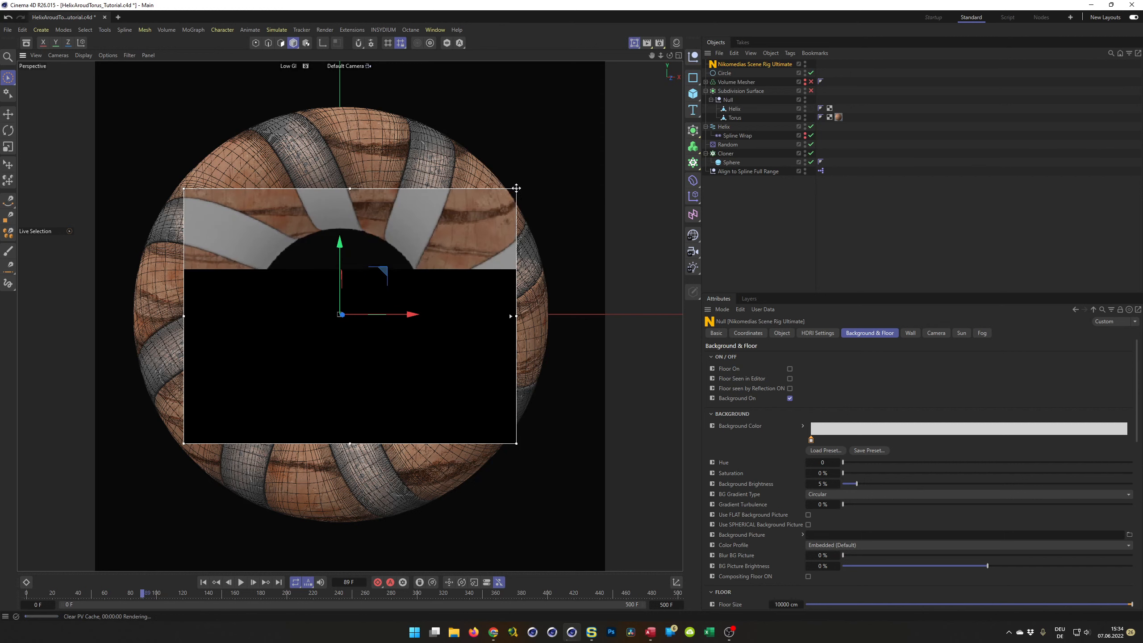
{"action": "left_click_drag", "start_coordinate": [517, 189], "coordinate": [568, 99]}
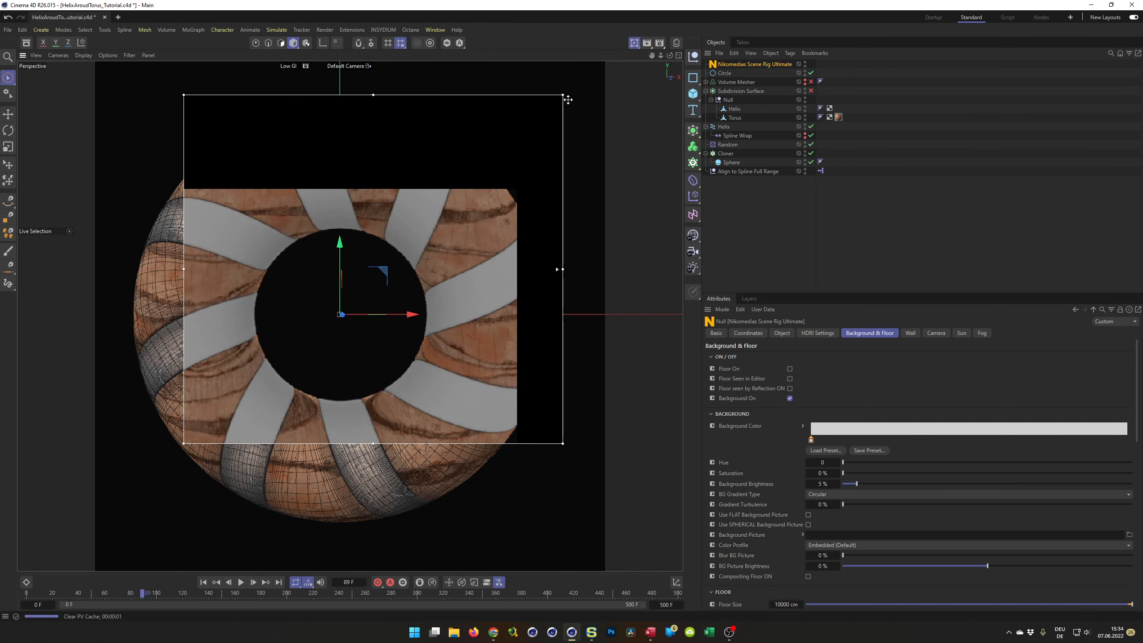
{"action": "left_click_drag", "start_coordinate": [183, 443], "coordinate": [112, 552]}
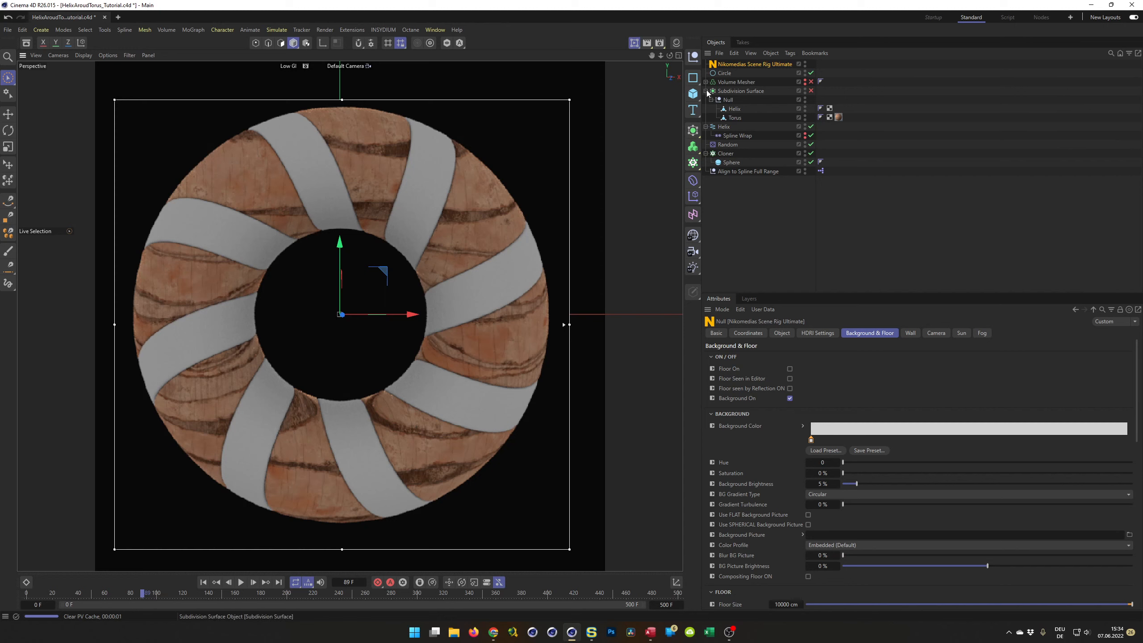
{"action": "left_click", "coordinate": [643, 104]}
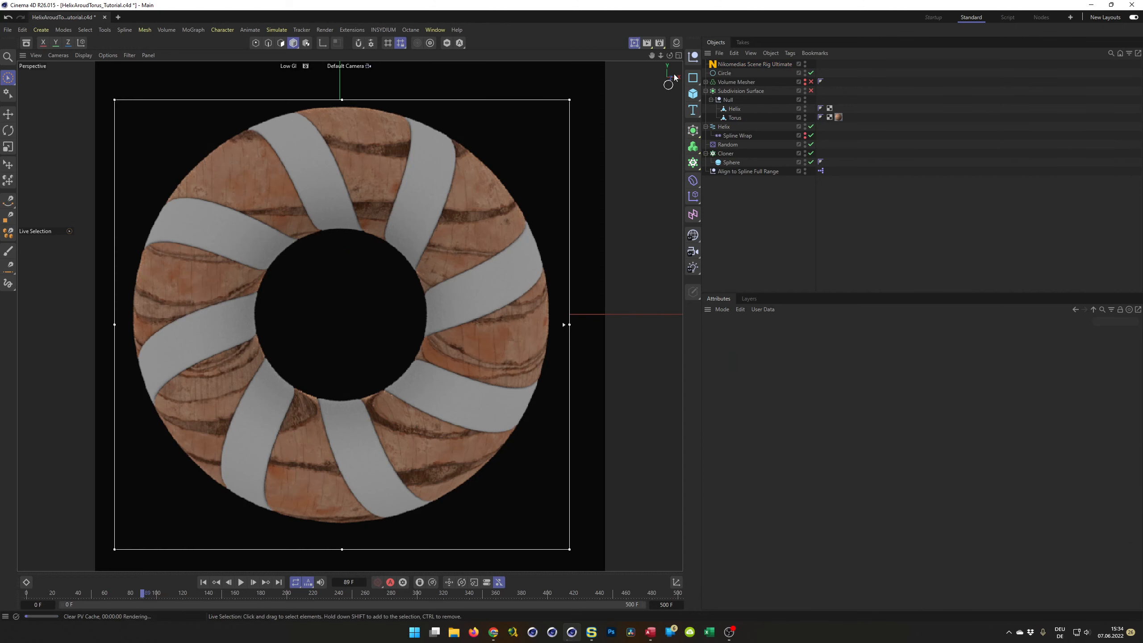
Show the Material Manager, open the PalmTree material, and enable its Displacement channel with a subdivision level of 4.
{"action": "left_click", "coordinate": [676, 43]}
{"action": "double_click", "coordinate": [560, 86]}
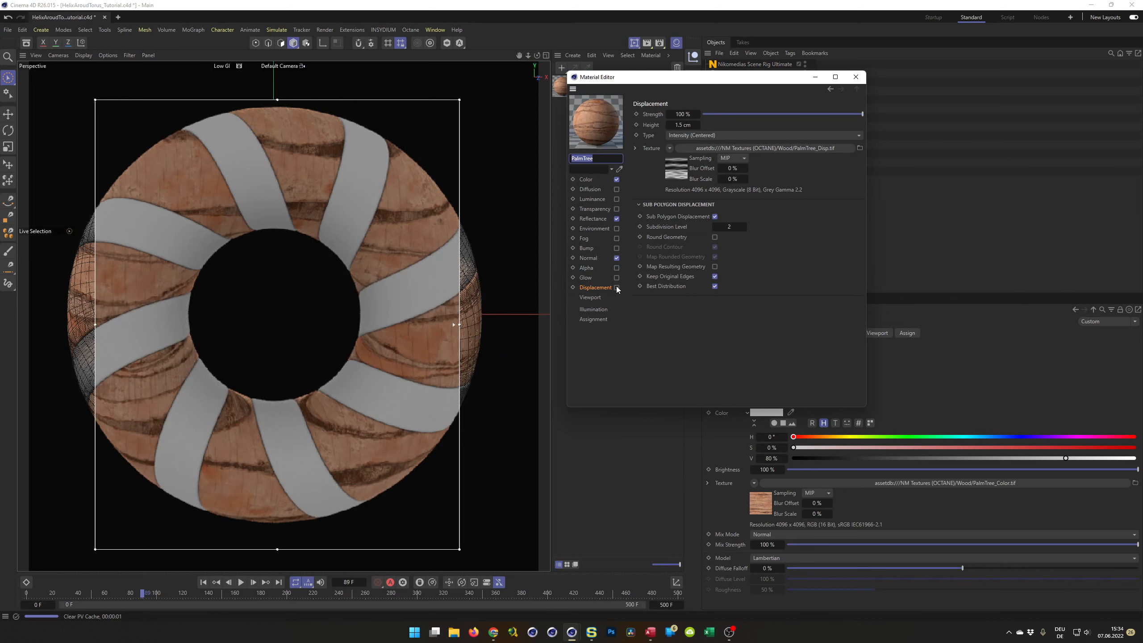
{"action": "left_click", "coordinate": [616, 288]}
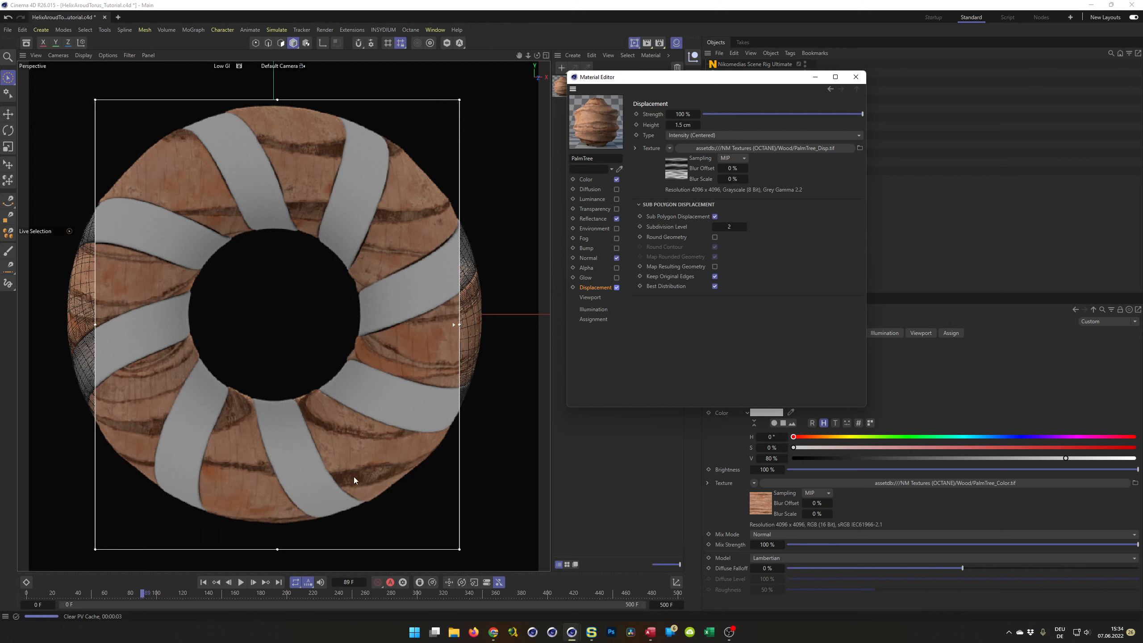
{"action": "left_click", "coordinate": [723, 226]}
{"action": "type", "text": "4"}
{"action": "key", "text": "Return"}
{"action": "left_click_drag", "start_coordinate": [278, 296], "coordinate": [377, 284], "text": "alt"}
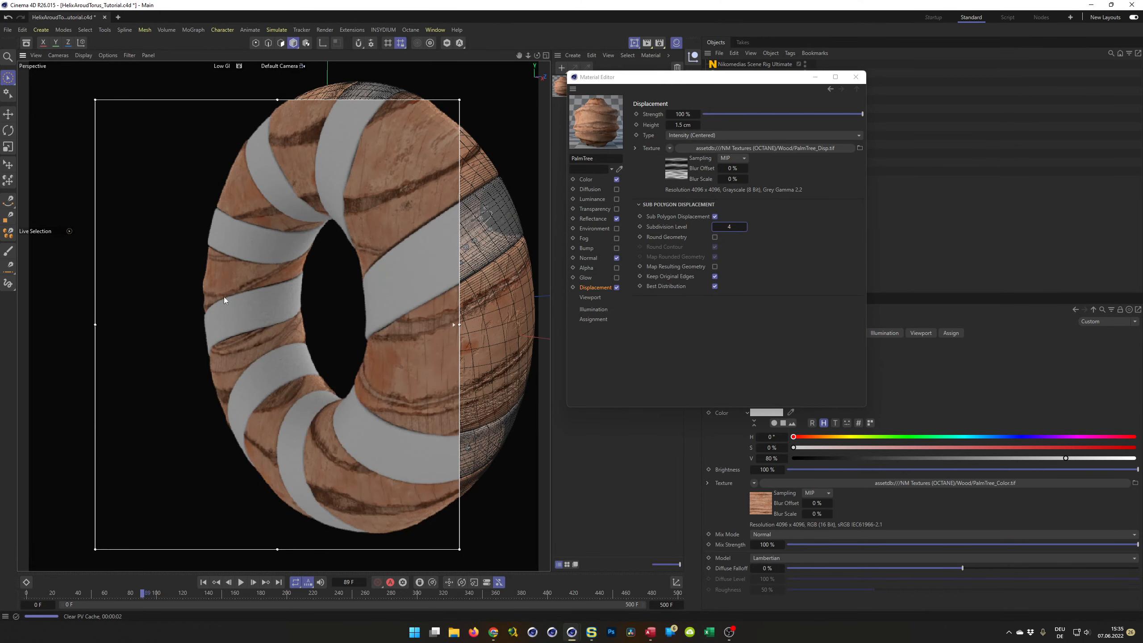
Set PalmTree's displacement height to 3 cm, inspect the torus from the side and front, and turn the Displacement channel off.
{"action": "double_click", "coordinate": [686, 125]}
{"action": "type", "text": "3"}
{"action": "key", "text": "Return"}
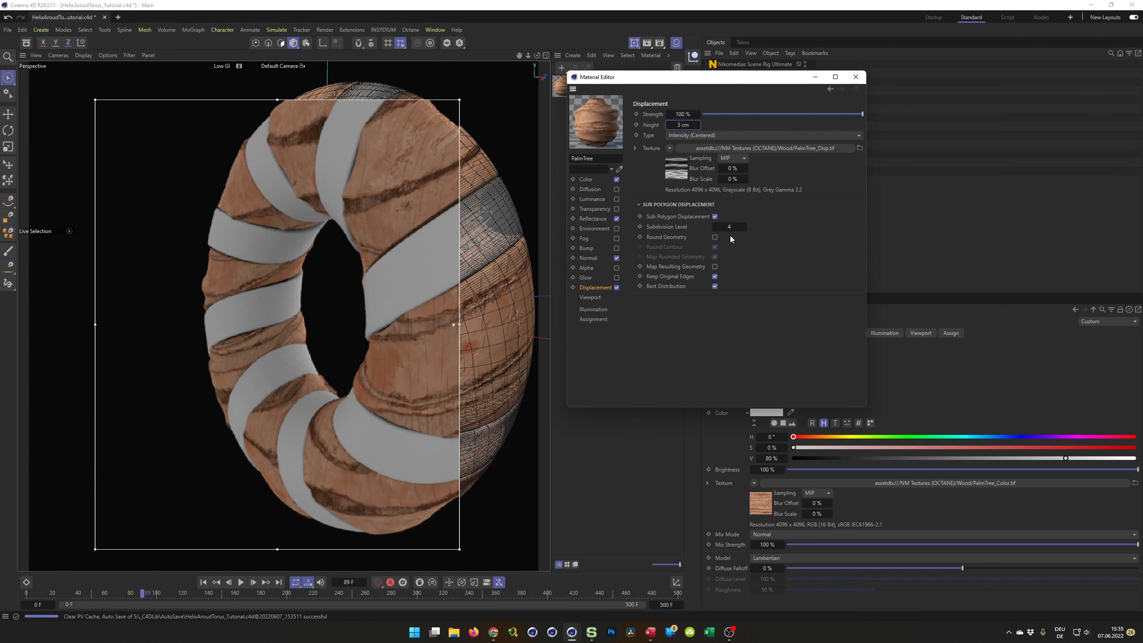
{"action": "left_click_drag", "start_coordinate": [252, 258], "coordinate": [210, 275], "text": "alt"}
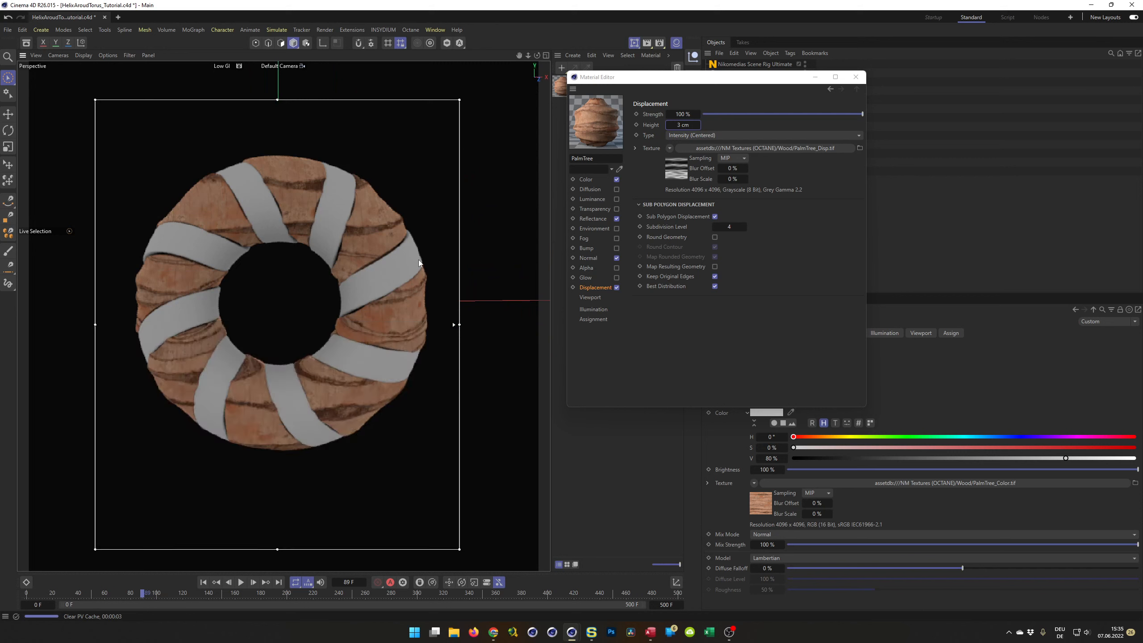
{"action": "left_click", "coordinate": [618, 309]}
{"action": "left_click", "coordinate": [617, 287]}
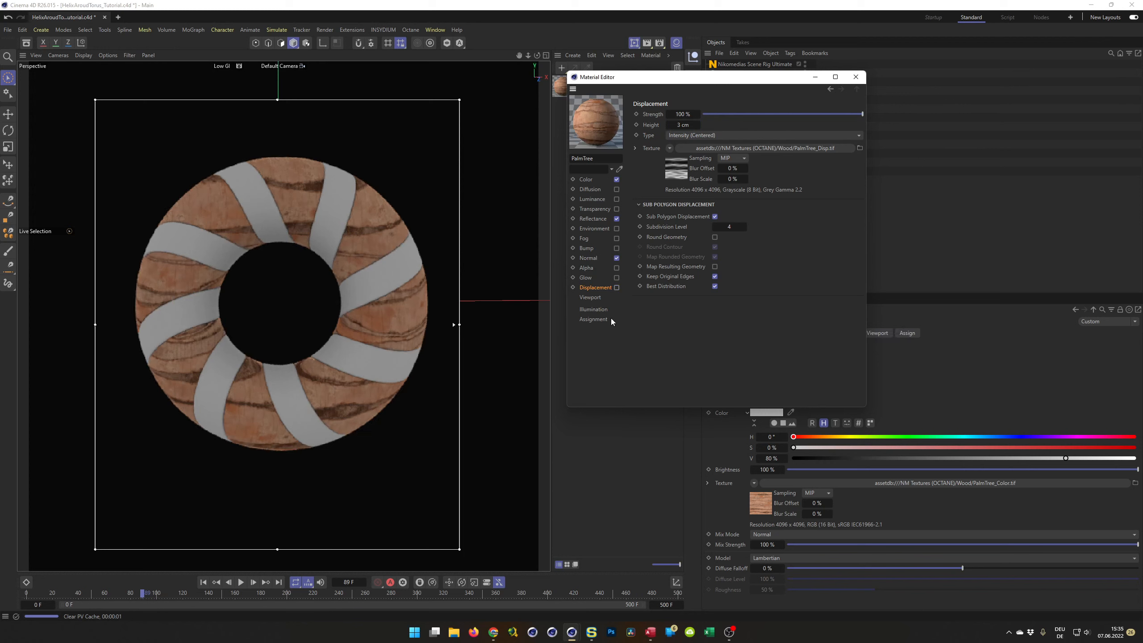
Enlarge the Material Editor and clear the layer color texture of PalmTree's Glossy reflectance layer.
{"action": "left_click", "coordinate": [596, 218]}
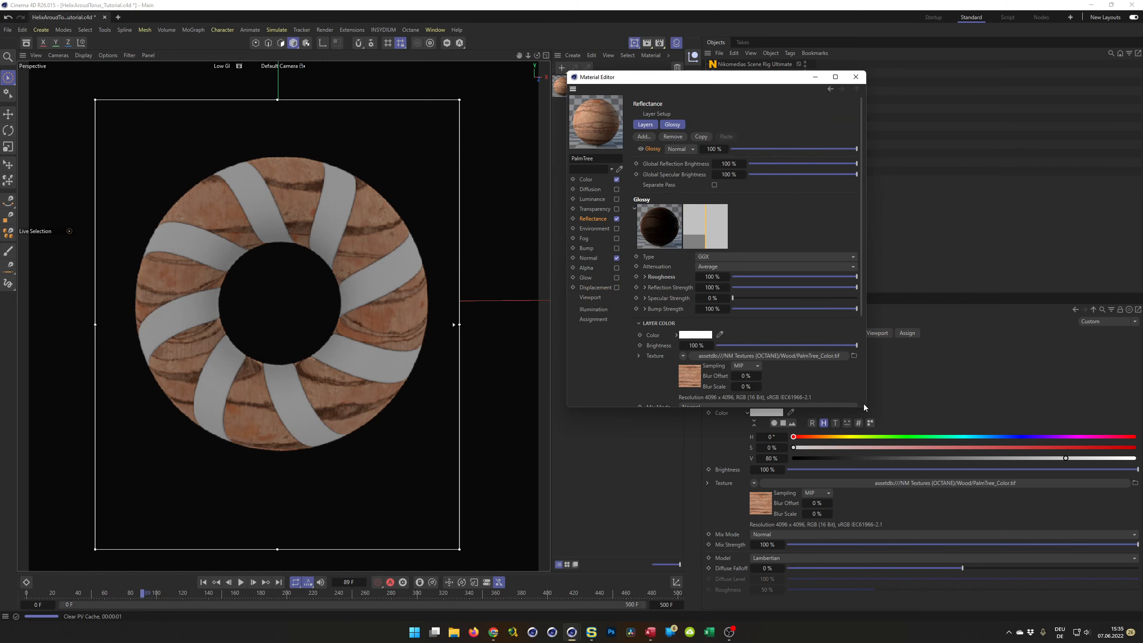
{"action": "left_click_drag", "start_coordinate": [863, 408], "coordinate": [987, 503]}
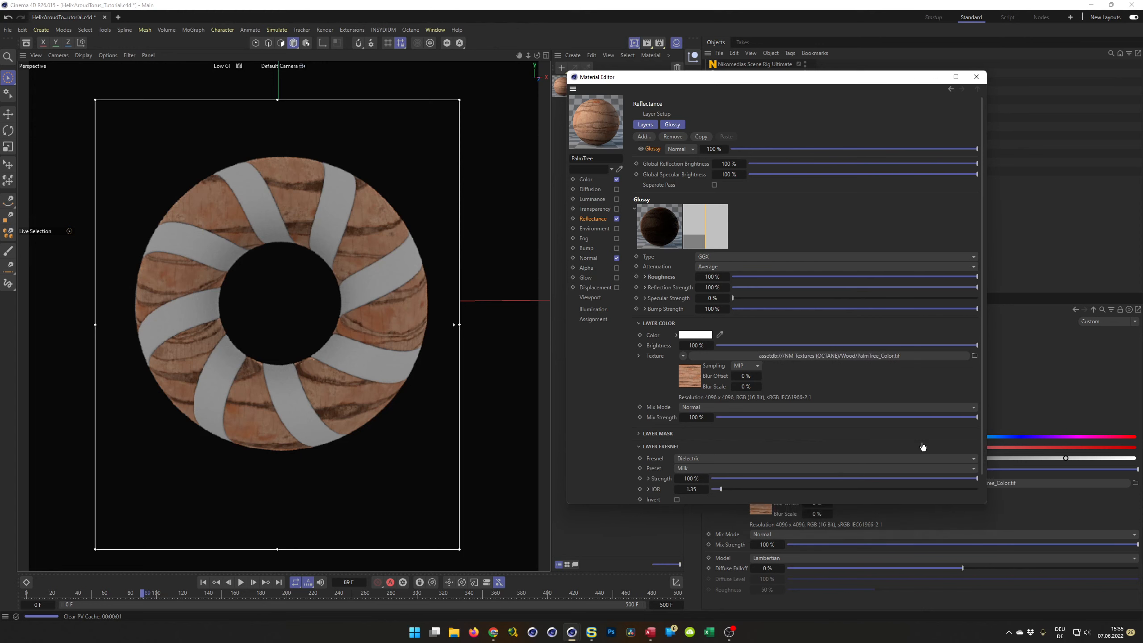
{"action": "left_click", "coordinate": [670, 125]}
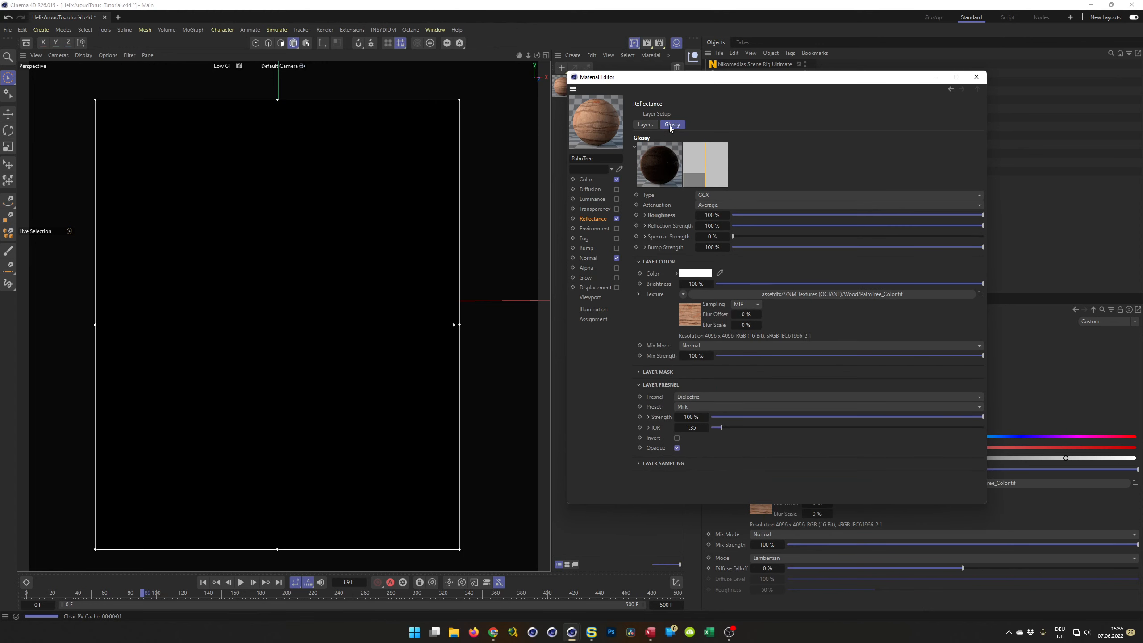
{"action": "left_click", "coordinate": [683, 293]}
{"action": "left_click", "coordinate": [689, 320]}
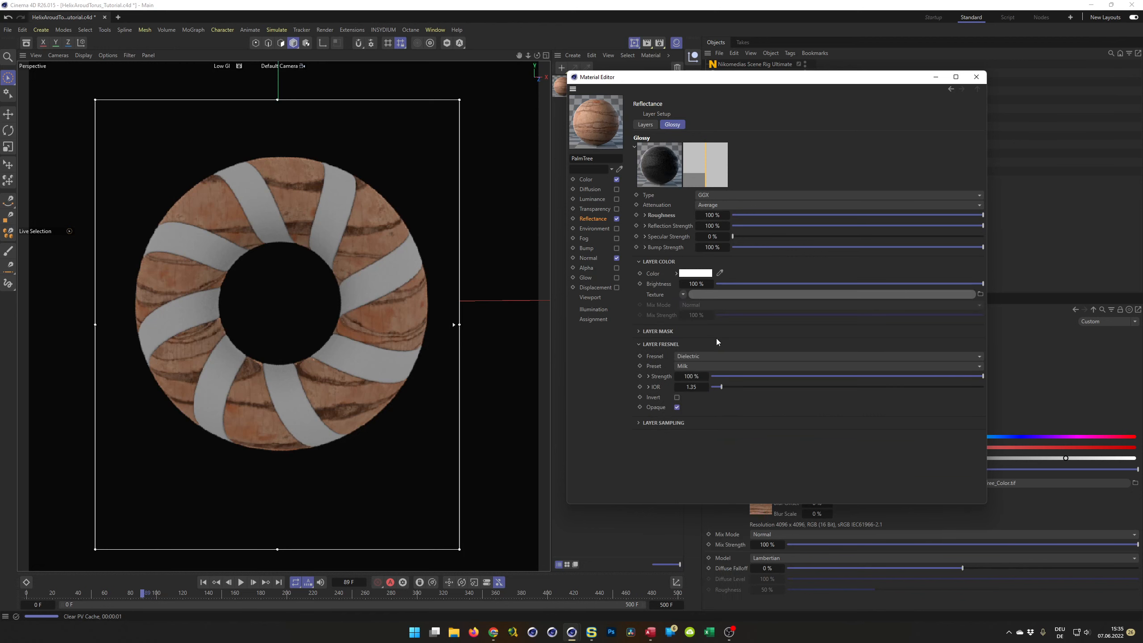
Clear the roughness texture of the Glossy reflectance layer.
{"action": "left_click", "coordinate": [645, 226]}
{"action": "left_click", "coordinate": [645, 226]}
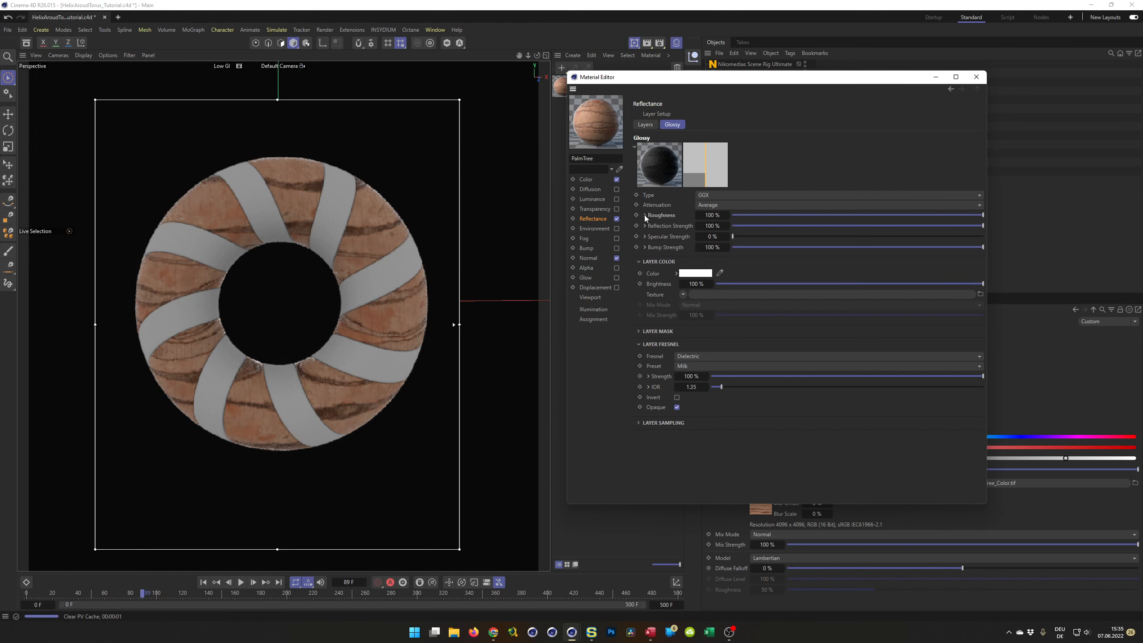
{"action": "left_click", "coordinate": [645, 214]}
{"action": "left_click", "coordinate": [699, 226]}
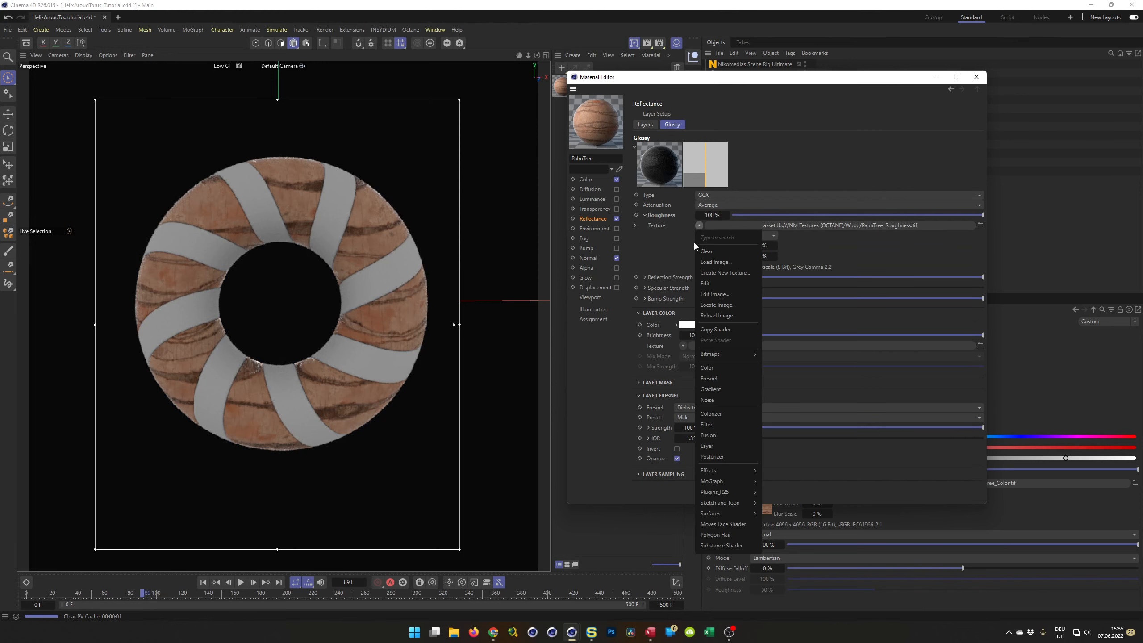
{"action": "left_click", "coordinate": [706, 251]}
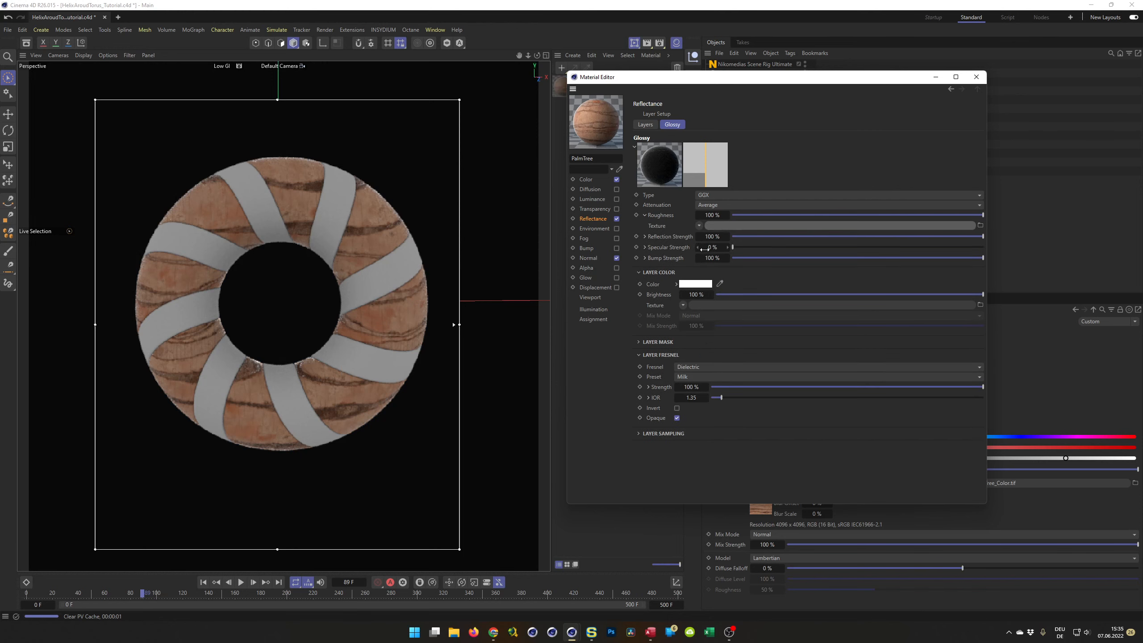
{"action": "left_click", "coordinate": [645, 215]}
Set the Glossy layer's roughness and reflection strength to 30 % each, and close the Material Editor.
{"action": "left_click", "coordinate": [712, 215]}
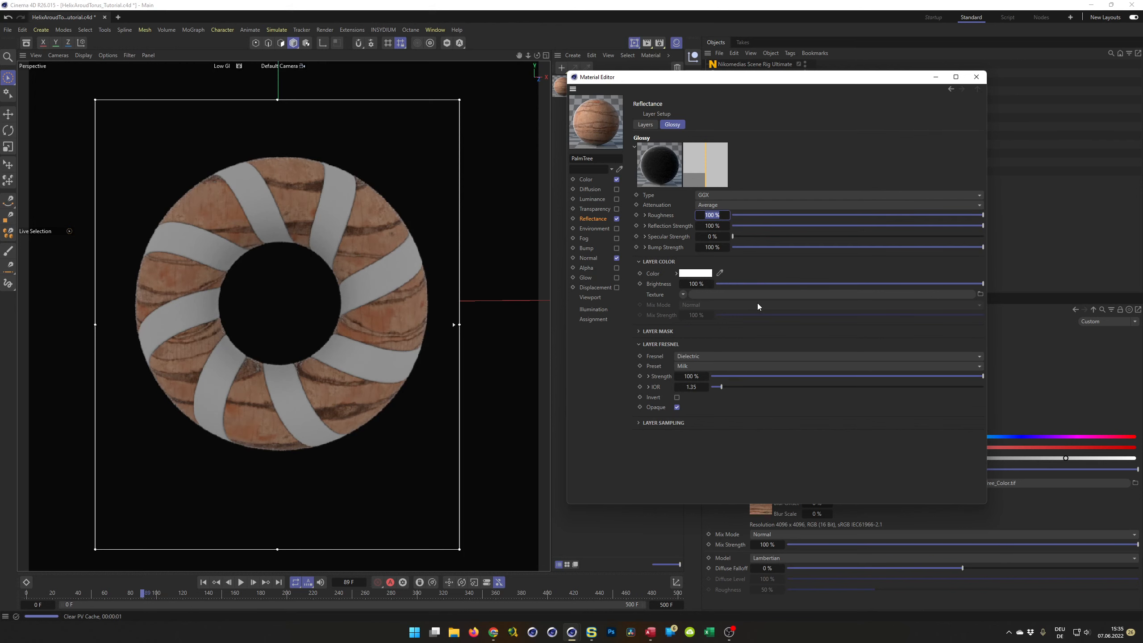
{"action": "type", "text": "30"}
{"action": "key", "text": "Tab"}
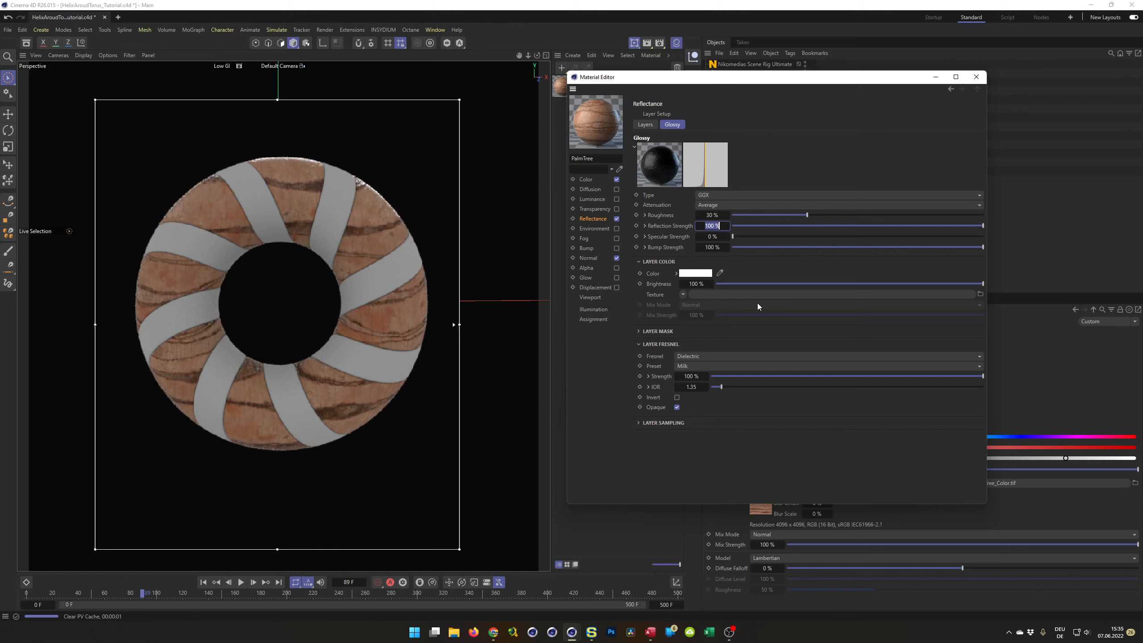
{"action": "type", "text": "30"}
{"action": "key", "text": "Return"}
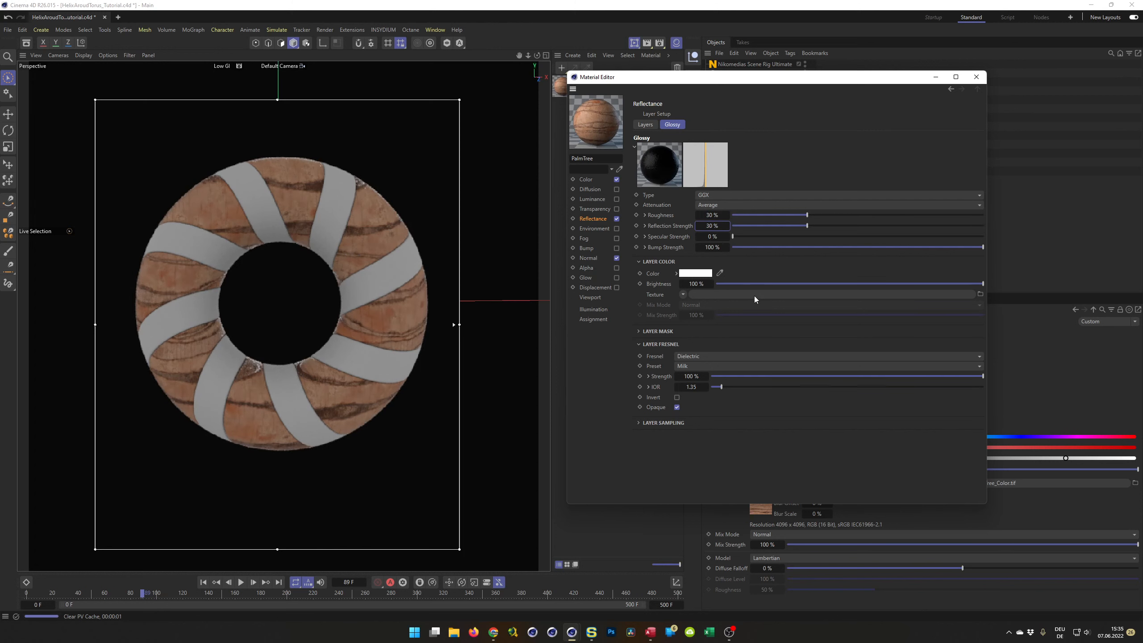
{"action": "left_click_drag", "start_coordinate": [689, 77], "coordinate": [650, 446]}
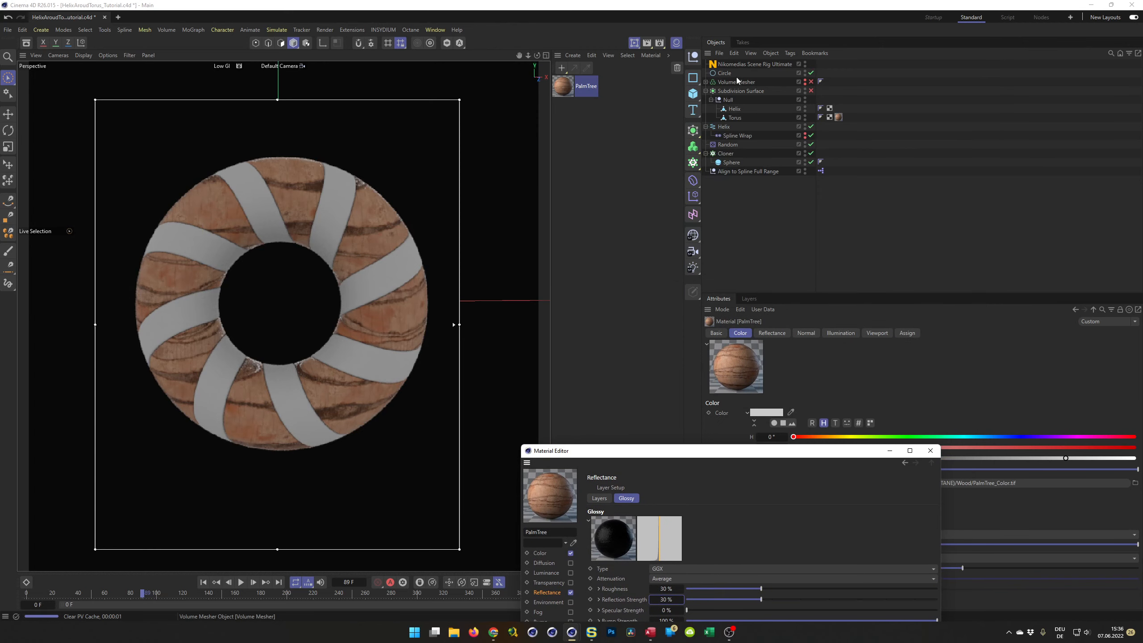
{"action": "left_click", "coordinate": [930, 451]}
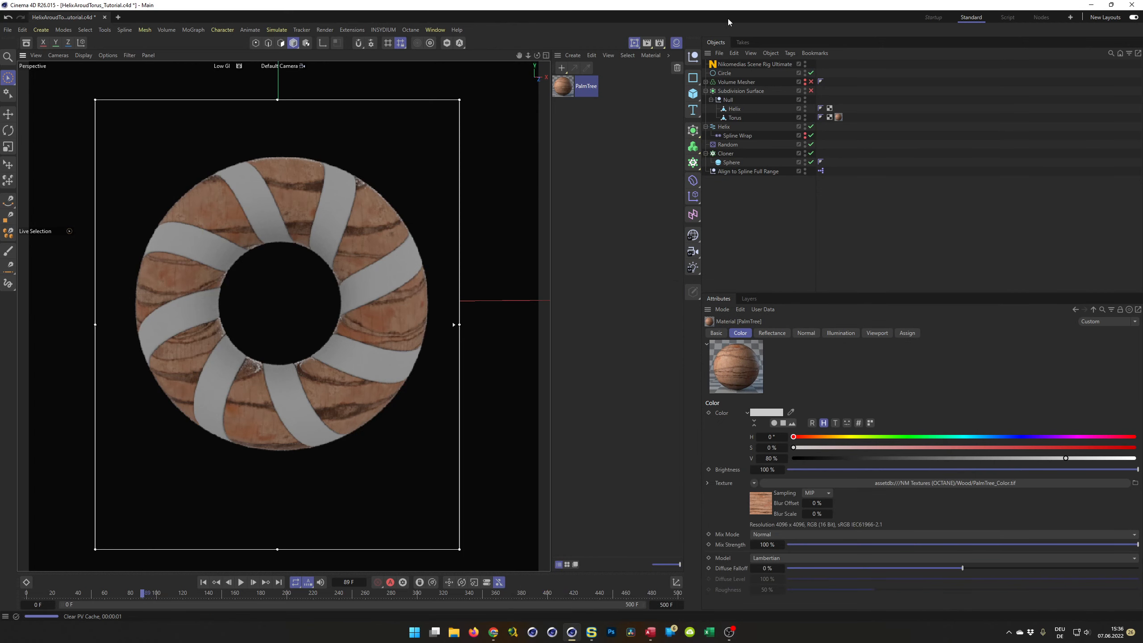
Load NatureLab_Bones8k_Ref.hdr from the Asset Browser's Indoor HDRI folder as the scene rig's HDRI file.
{"action": "left_click", "coordinate": [737, 64]}
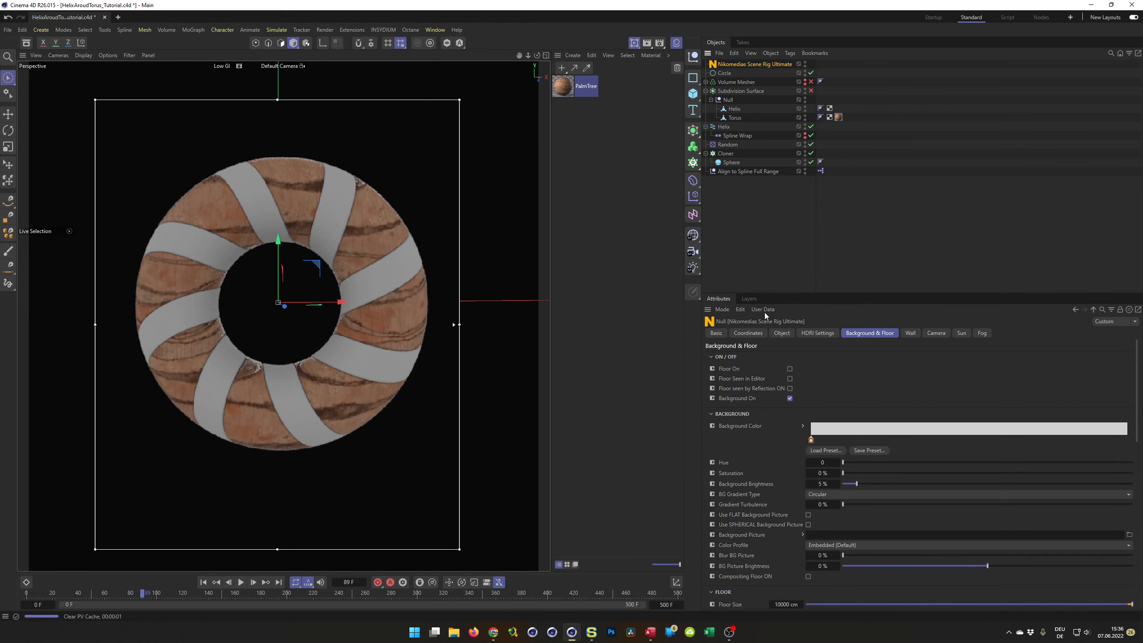
{"action": "left_click", "coordinate": [813, 334]}
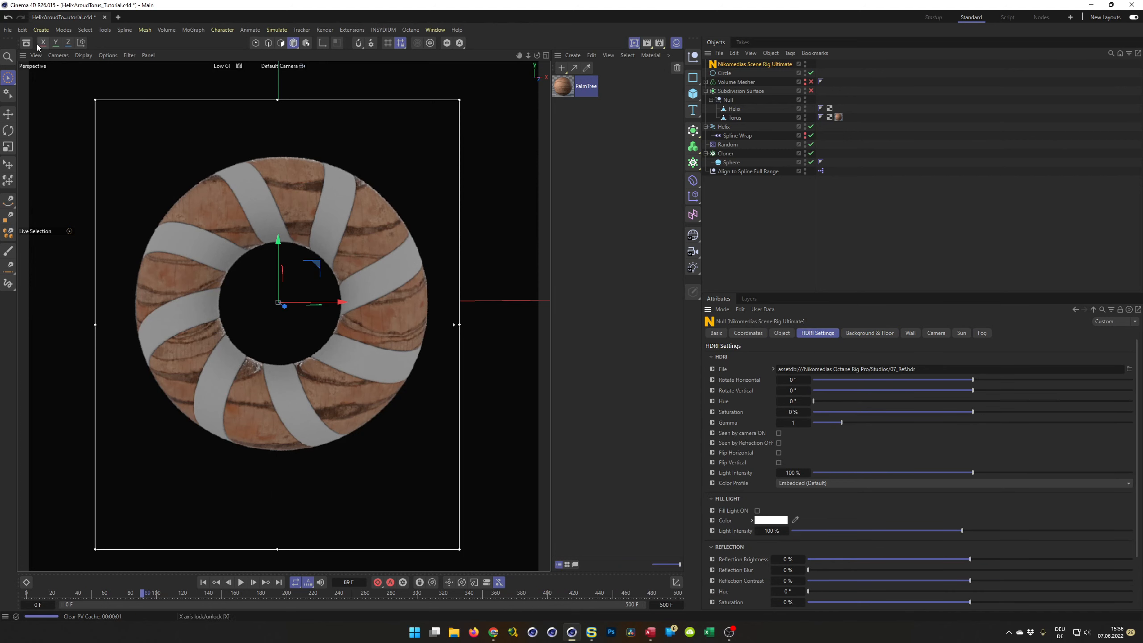
{"action": "key", "text": "shift+F8"}
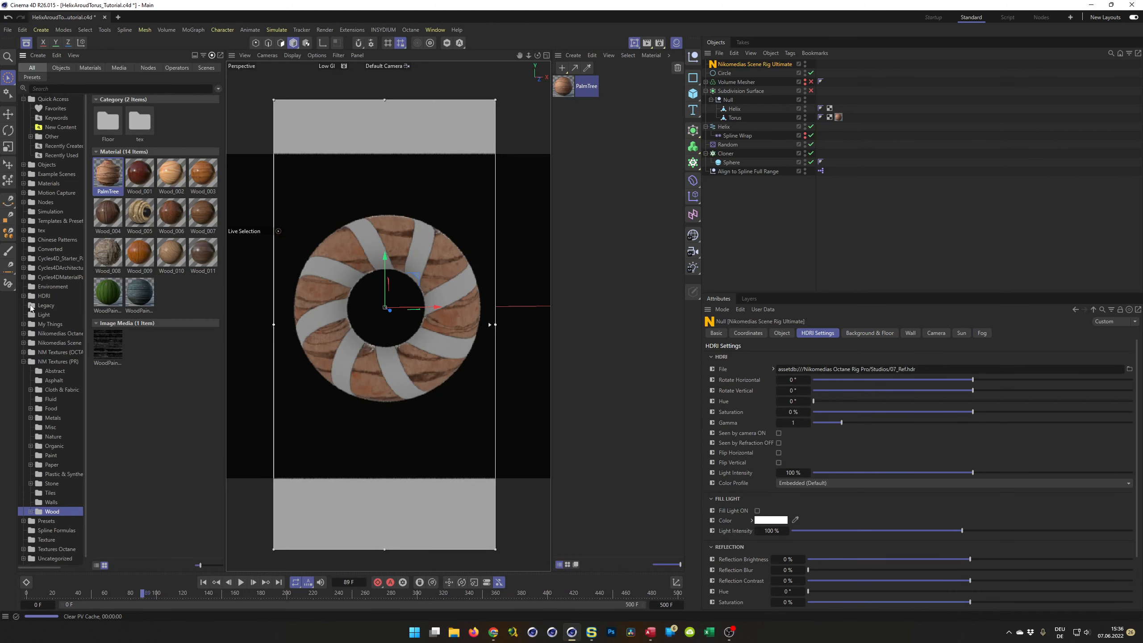
{"action": "left_click", "coordinate": [32, 297]}
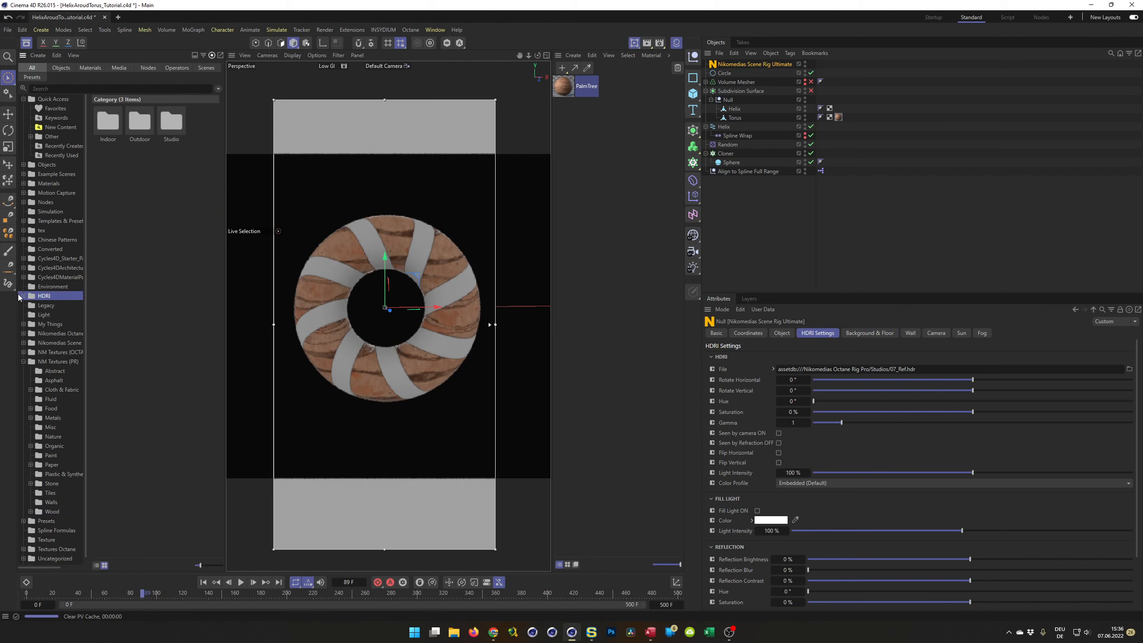
{"action": "left_click", "coordinate": [24, 296]}
{"action": "left_click", "coordinate": [53, 306]}
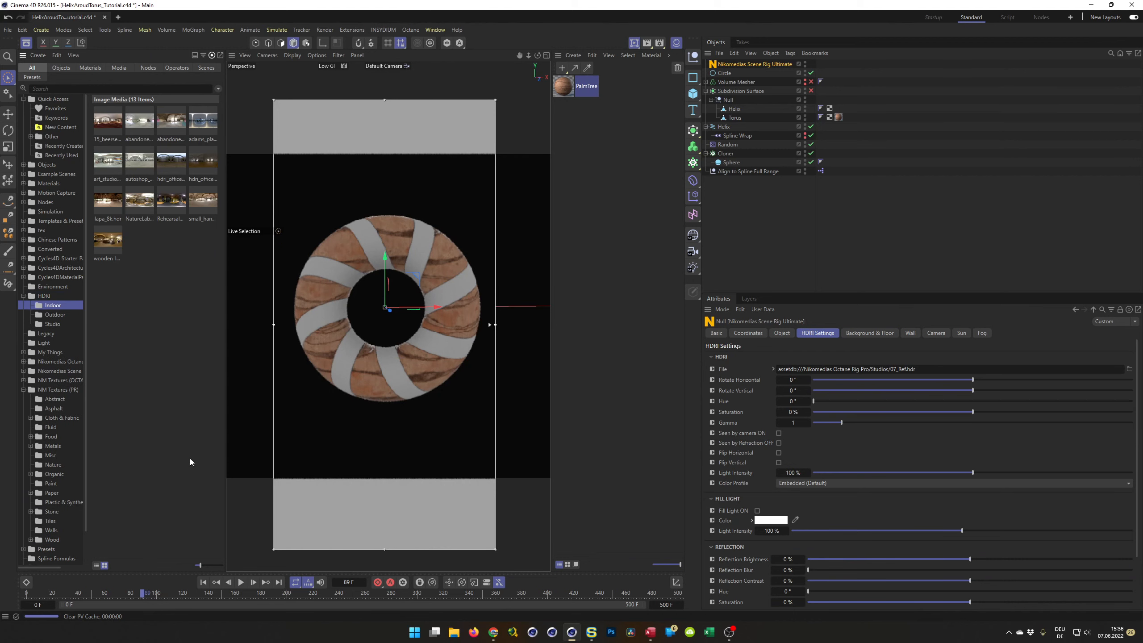
{"action": "left_click_drag", "start_coordinate": [200, 566], "coordinate": [208, 566]}
{"action": "left_click_drag", "start_coordinate": [175, 420], "coordinate": [905, 369]}
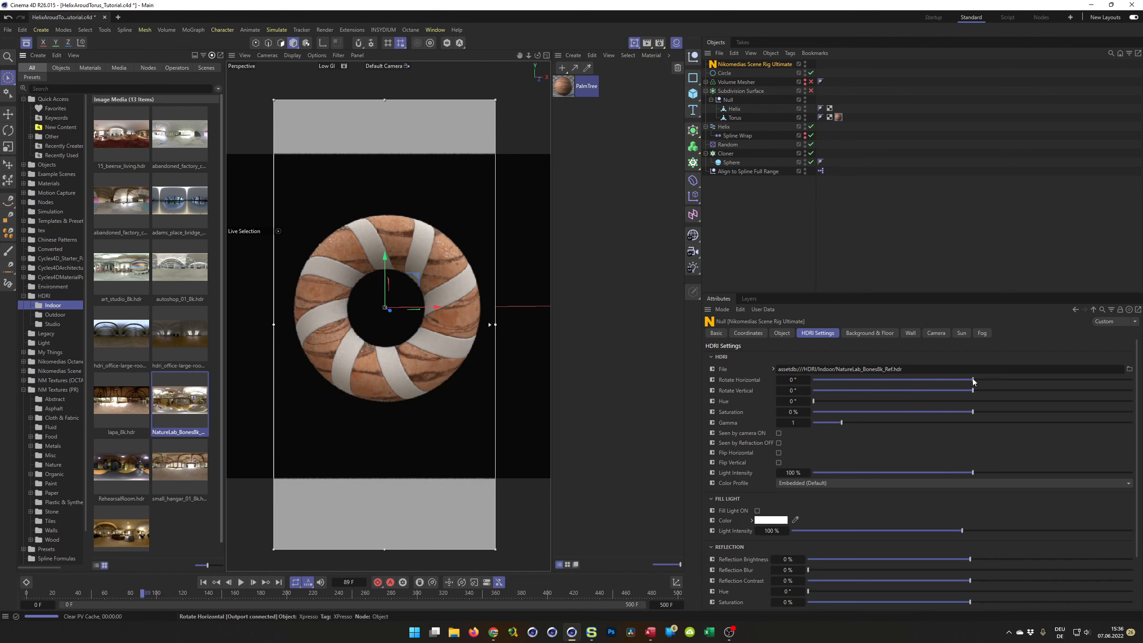
Rotate the scene rig's HDRI horizontally to 130° and close the Asset Browser.
{"action": "left_click_drag", "start_coordinate": [976, 382], "coordinate": [1097, 386]}
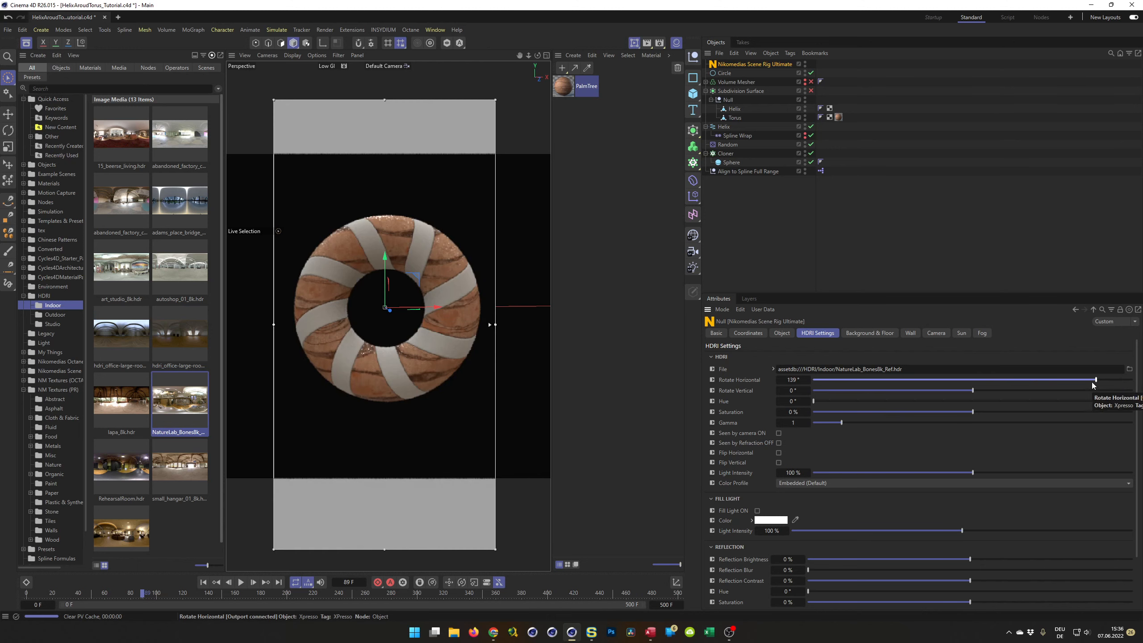
{"action": "left_click", "coordinate": [1089, 381]}
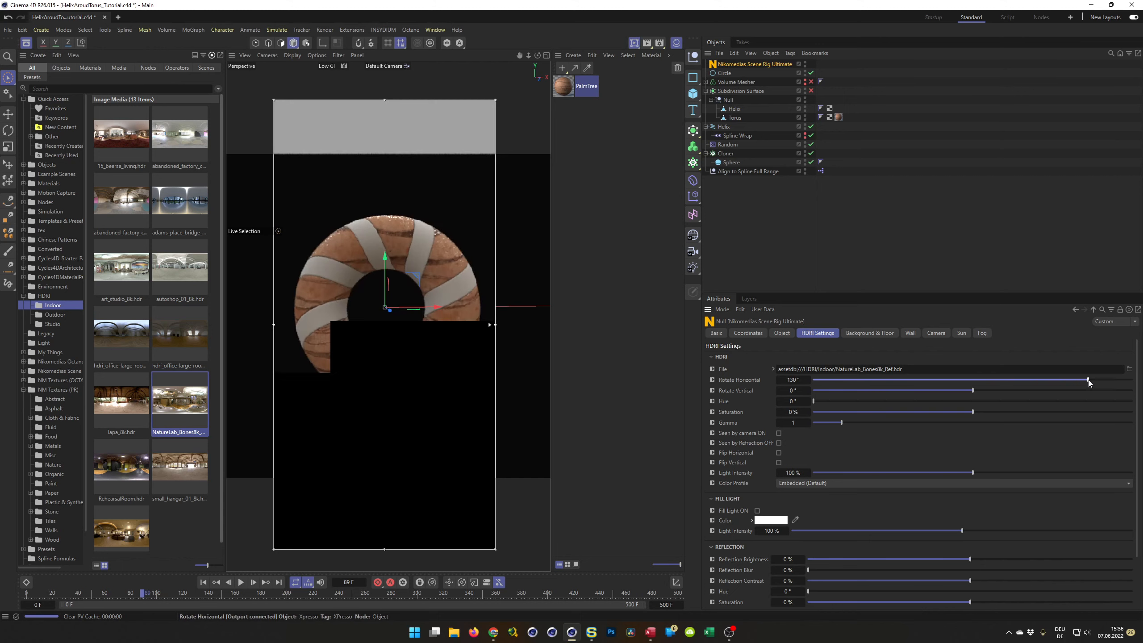
{"action": "left_click", "coordinate": [26, 42]}
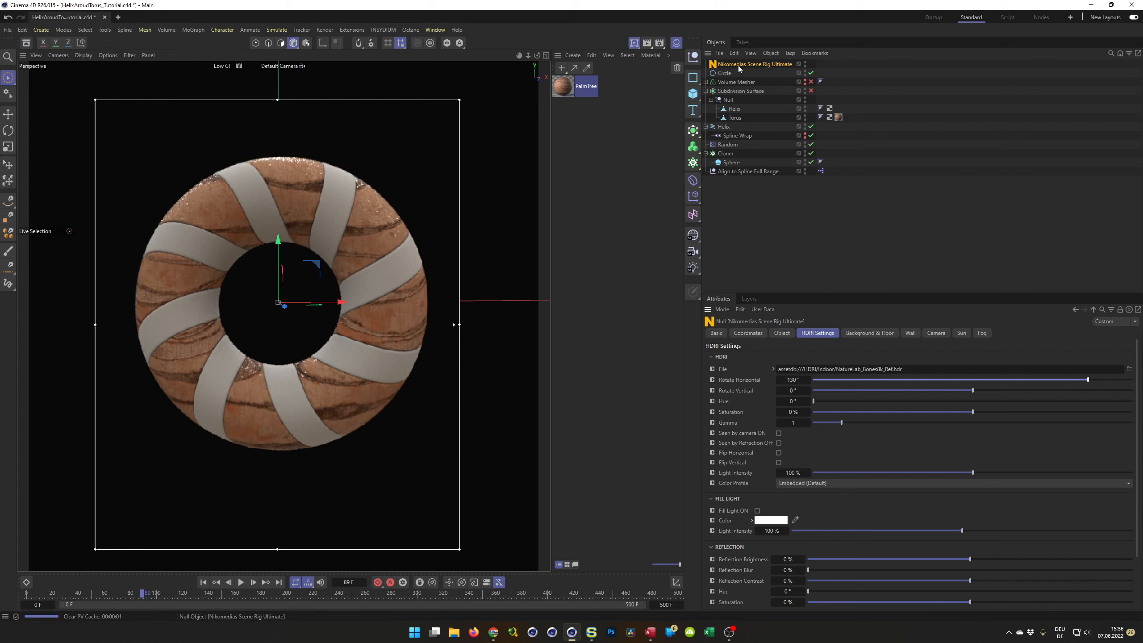
Set the roughness of PalmTree's Glossy reflectance layer to 20 %, move the Material Editor aside, and open the Render Settings.
{"action": "left_click", "coordinate": [559, 90]}
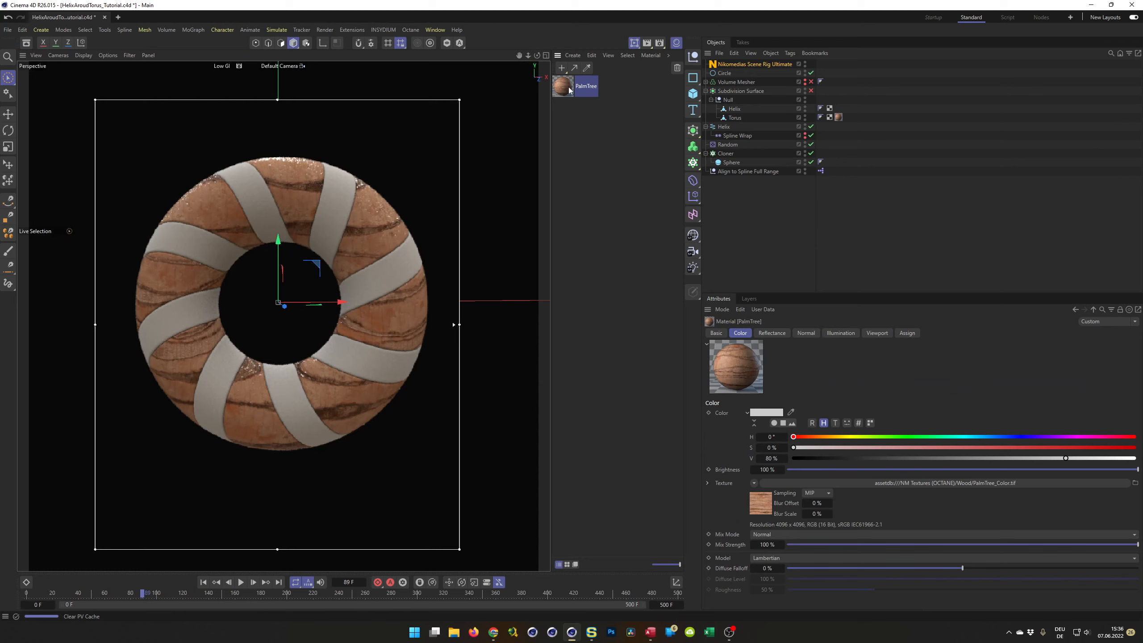
{"action": "double_click", "coordinate": [569, 90]}
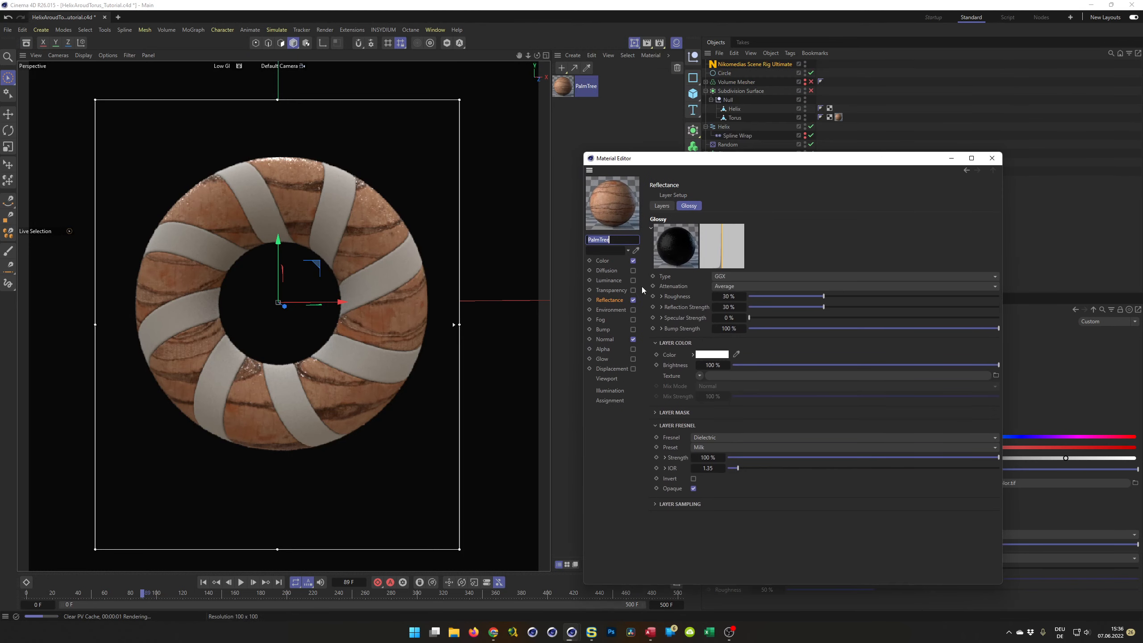
{"action": "left_click", "coordinate": [622, 304]}
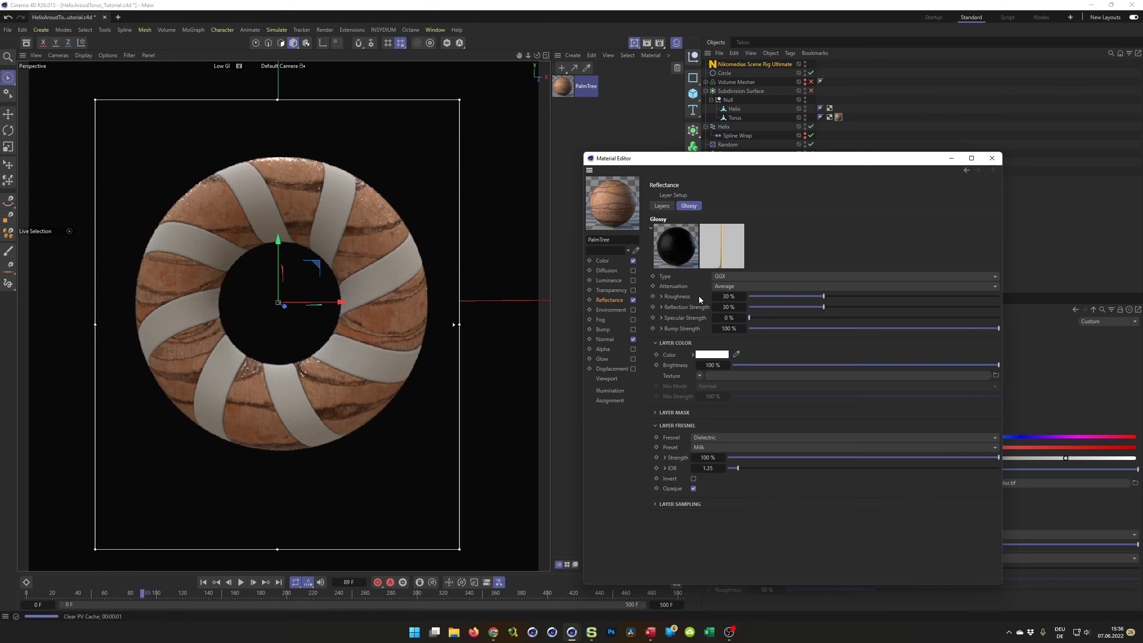
{"action": "left_click", "coordinate": [728, 296]}
{"action": "type", "text": "20"}
{"action": "key", "text": "Return"}
{"action": "left_click_drag", "start_coordinate": [684, 163], "coordinate": [781, 175]}
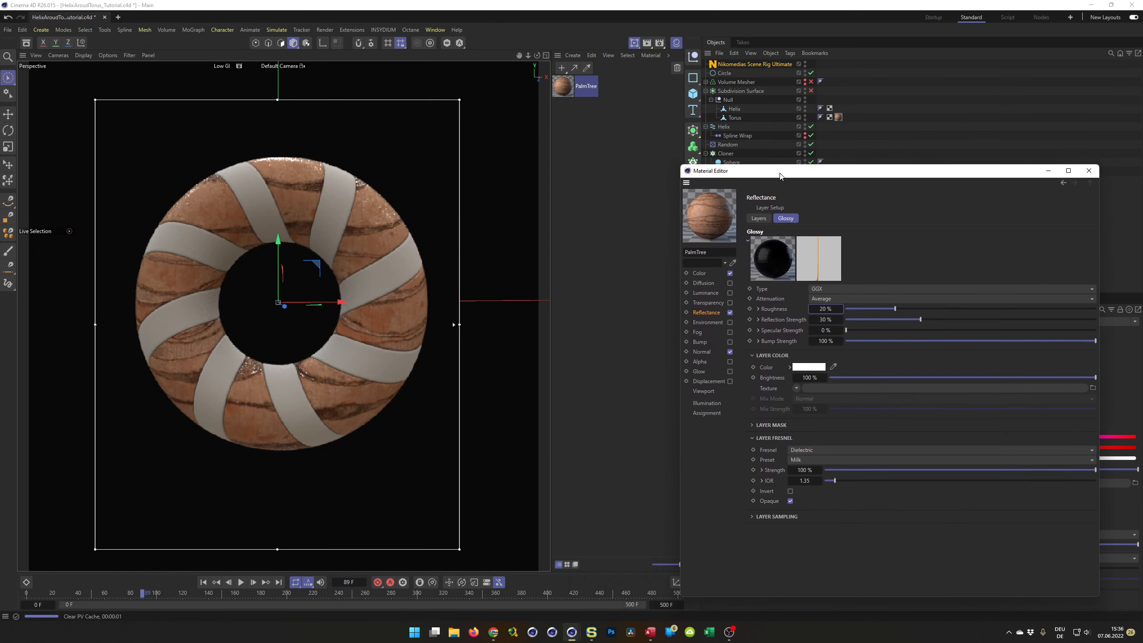
{"action": "left_click", "coordinate": [659, 43]}
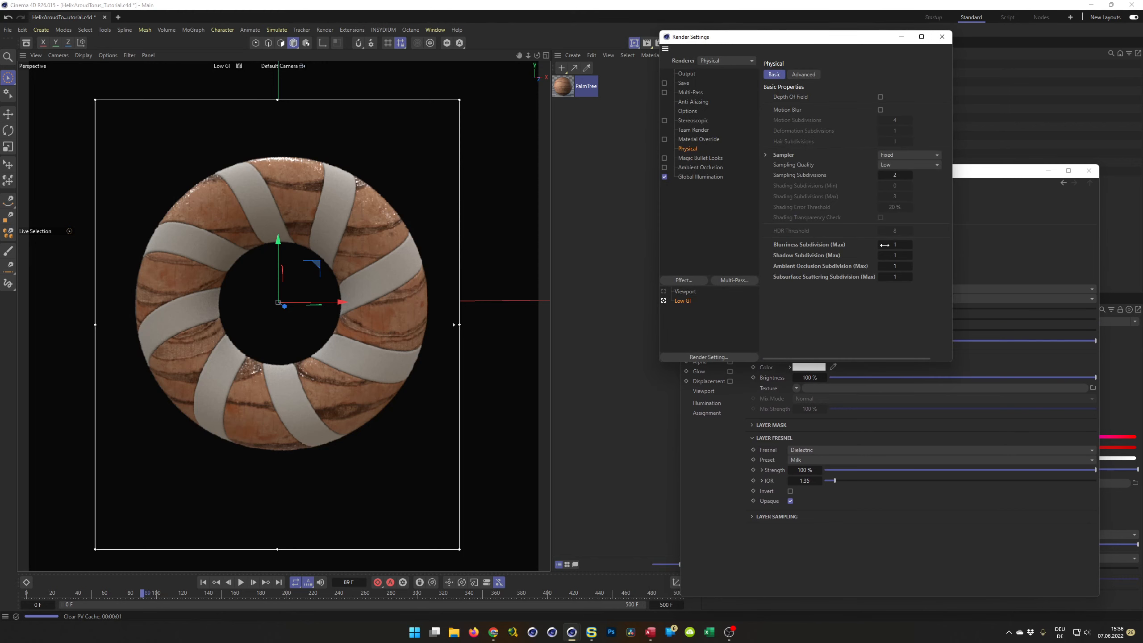
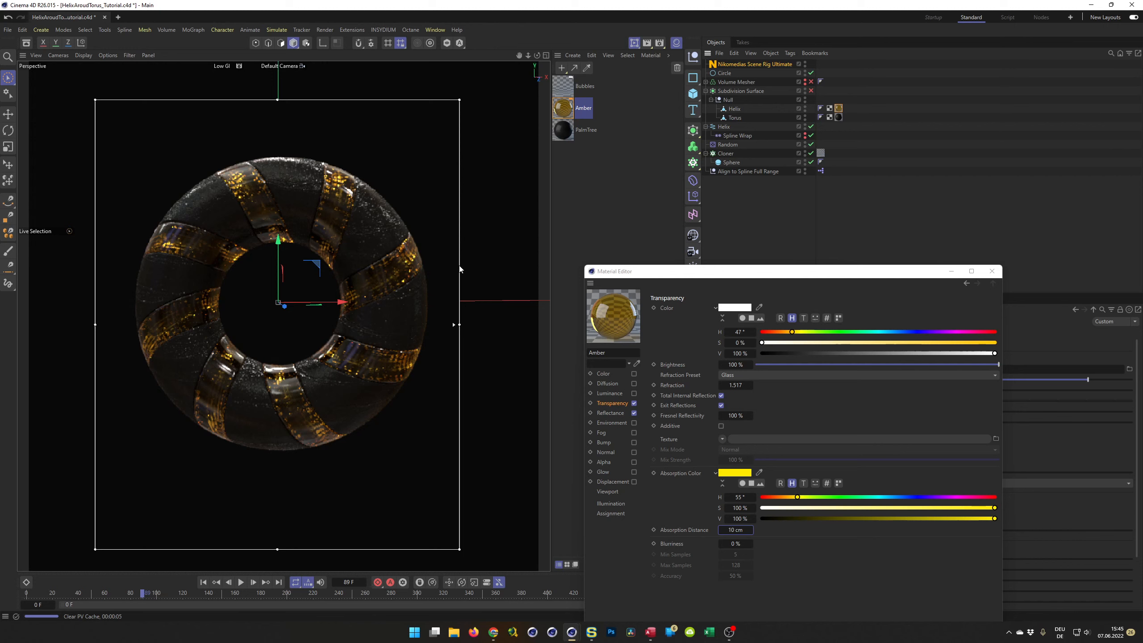
Close the Amber material's editor and select the Helix polygon object under the Subdivision Surface.
{"action": "left_click", "coordinate": [989, 275]}
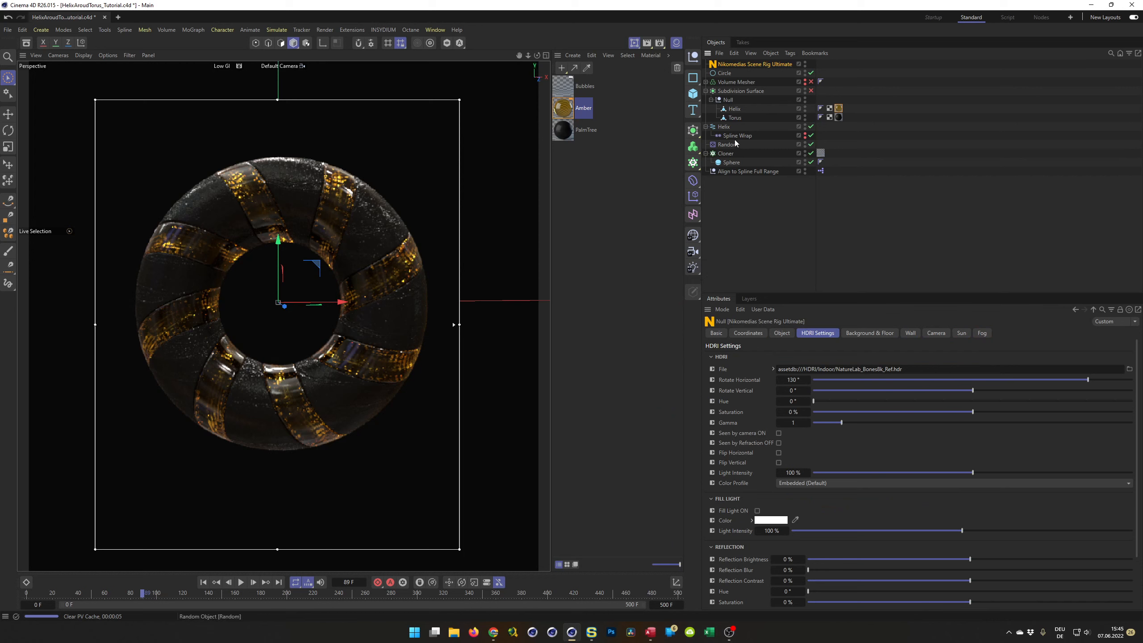
{"action": "left_click", "coordinate": [735, 109]}
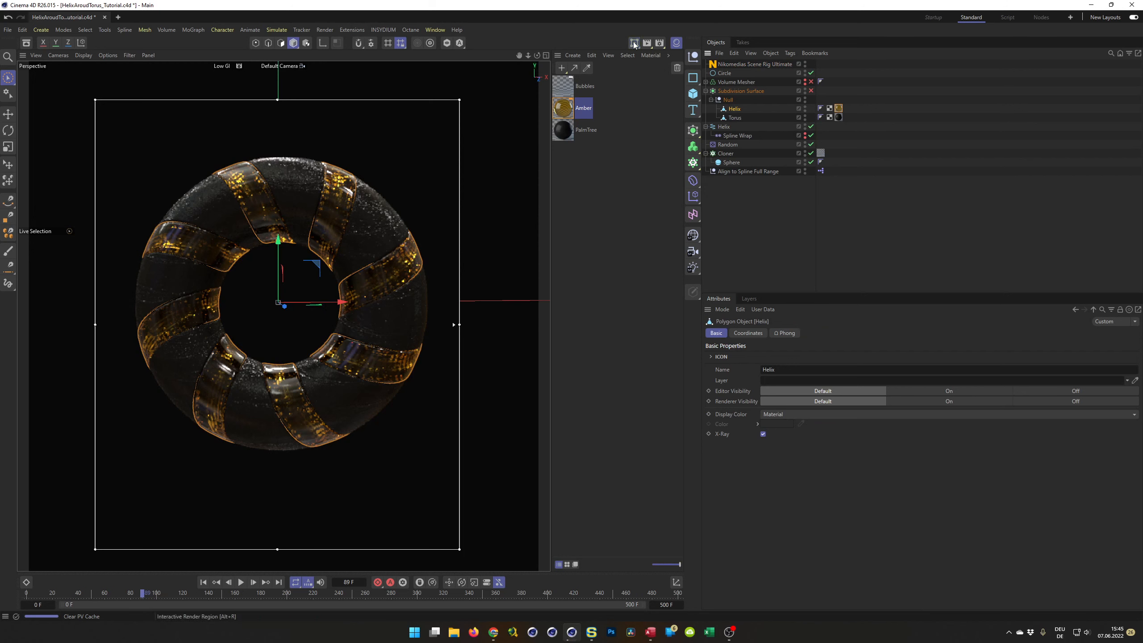
Add a Py-Normal Move Modifier to the Helix polygon object and set its Move value to 0 cm.
{"action": "left_click", "coordinate": [351, 31]}
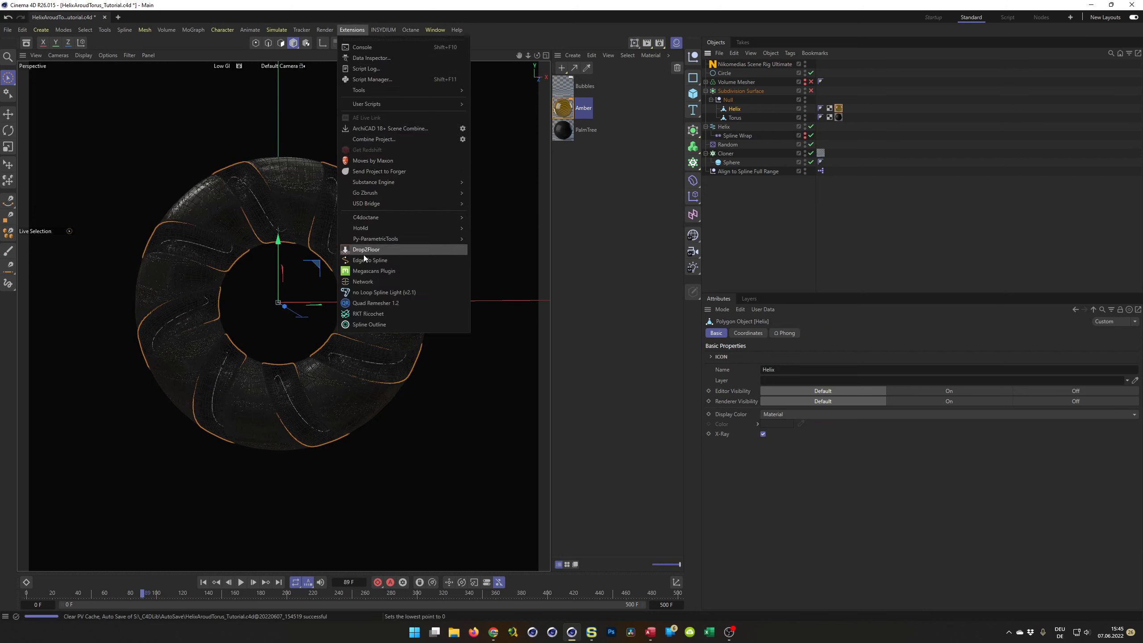
{"action": "mouse_move", "coordinate": [365, 241]}
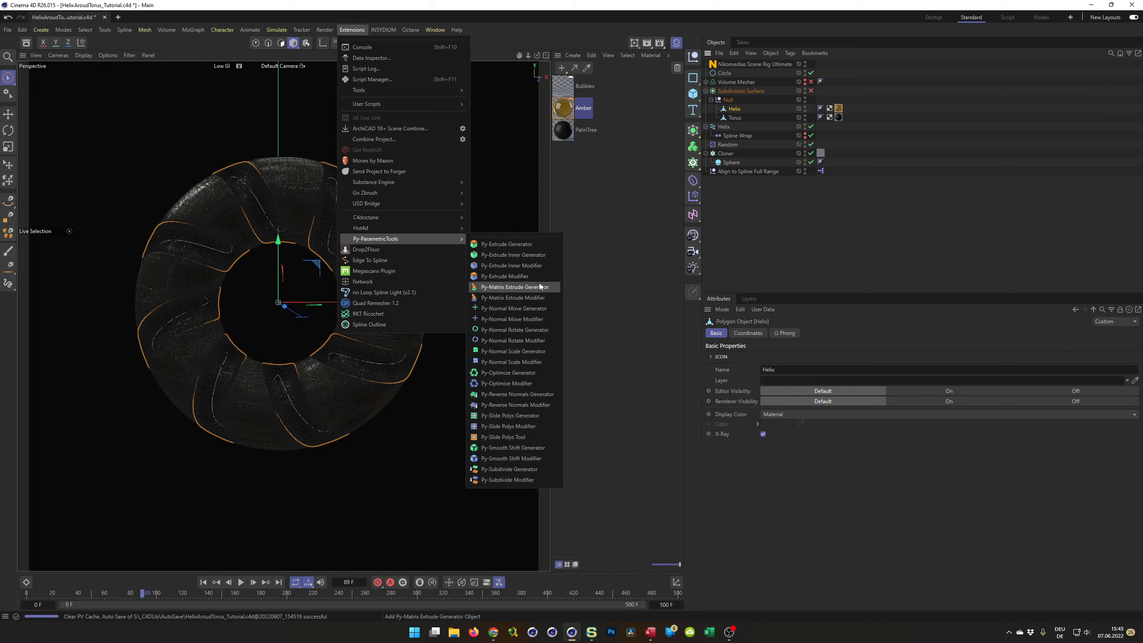
{"action": "left_click", "coordinate": [515, 320]}
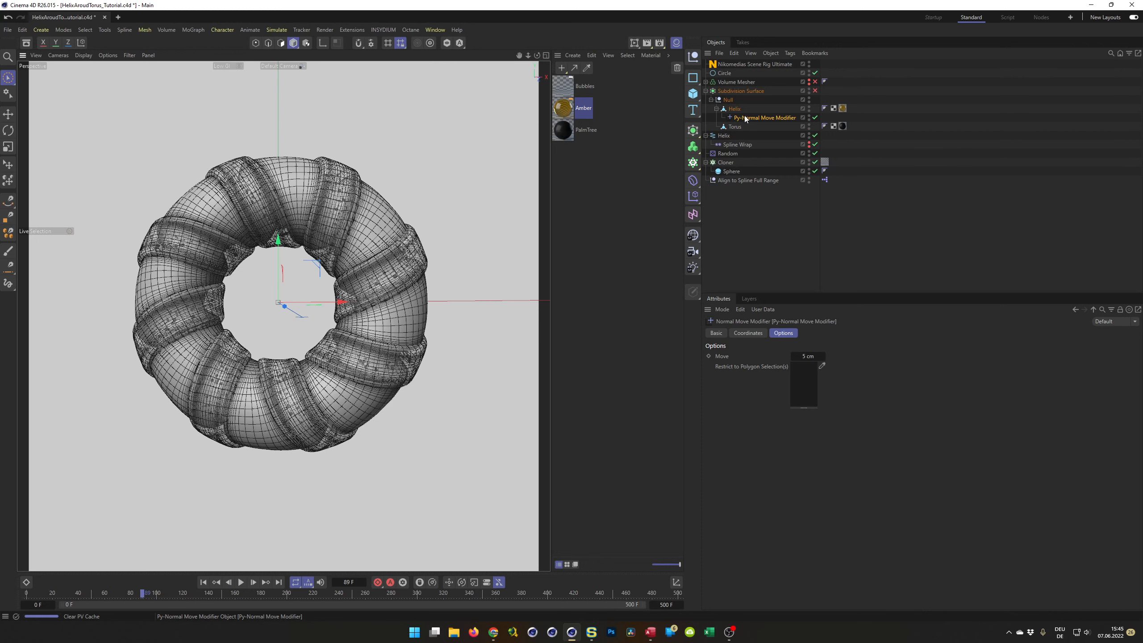
{"action": "left_click", "coordinate": [810, 357]}
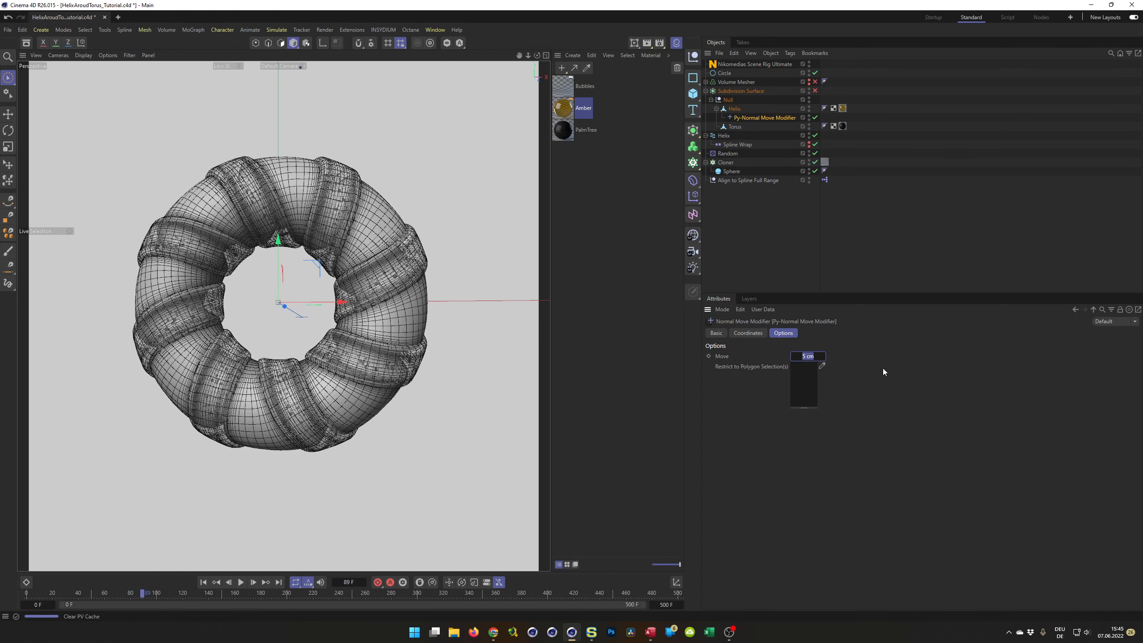
{"action": "type", "text": "0"}
{"action": "key", "text": "Return"}
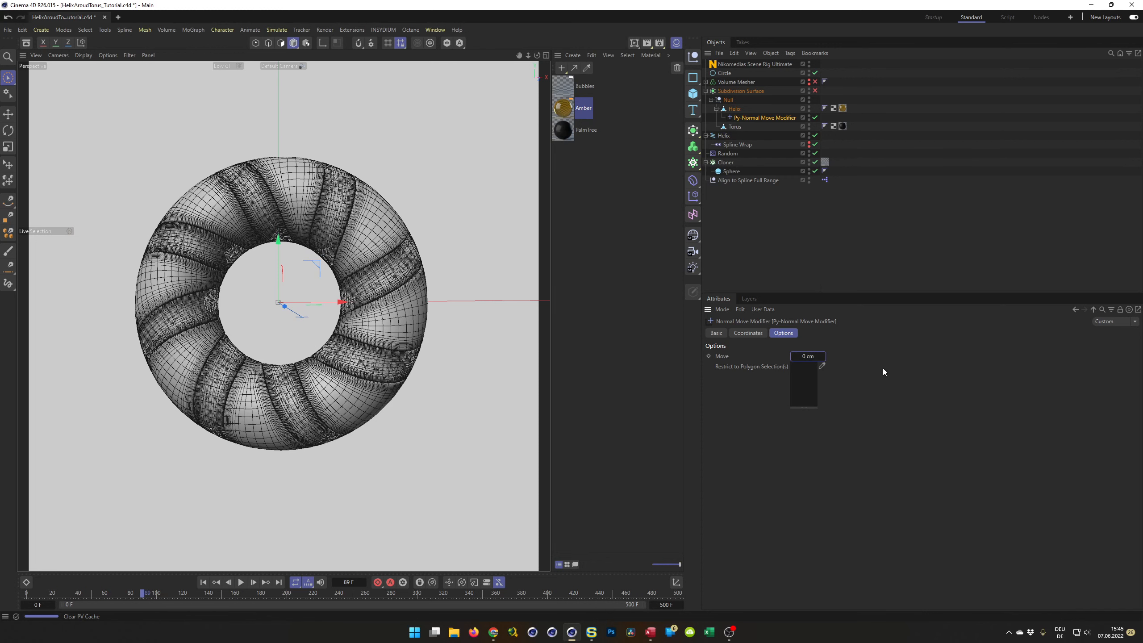
Start the Interactive Render Region and set the Py-Normal Move Modifier's Move value to -0.1 cm.
{"action": "left_click", "coordinate": [635, 43]}
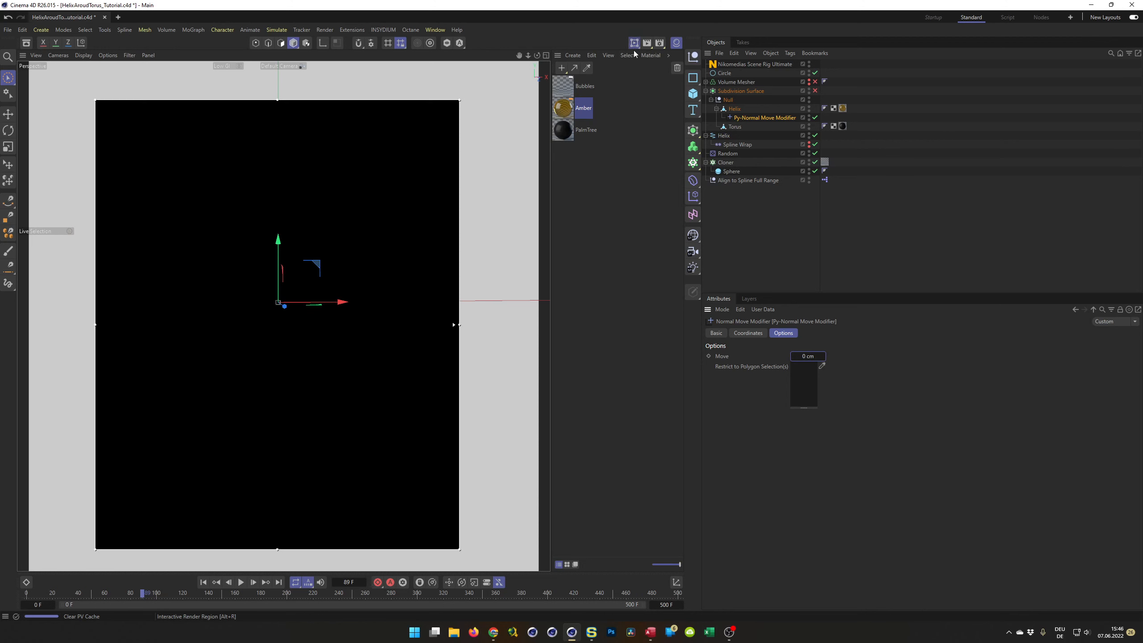
{"action": "left_click", "coordinate": [808, 357]}
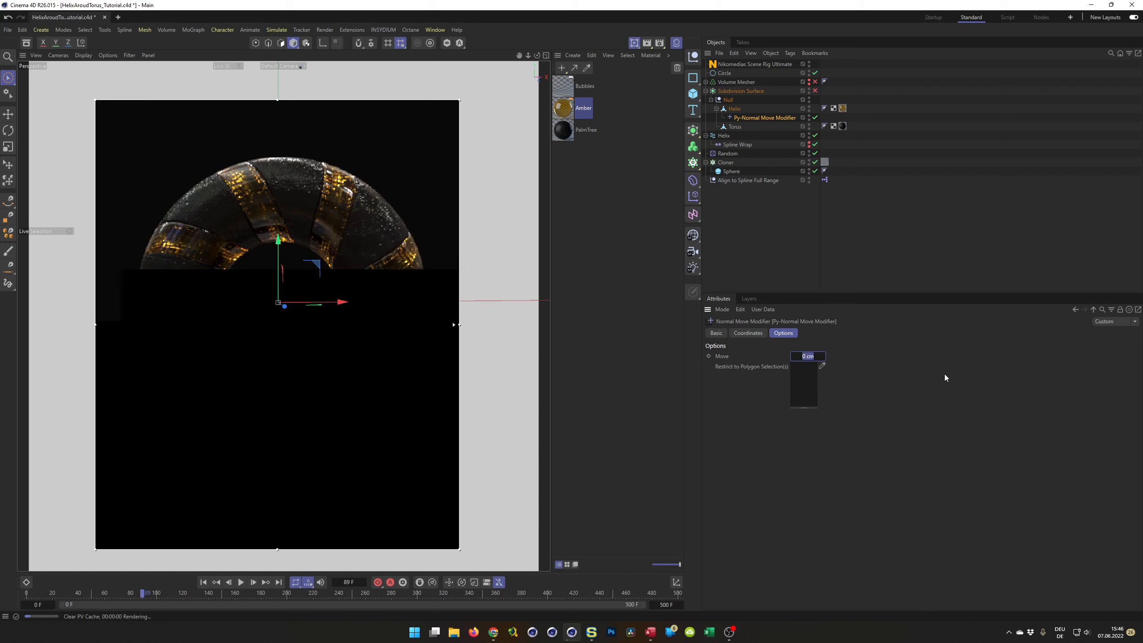
{"action": "key", "text": "BackSpace"}
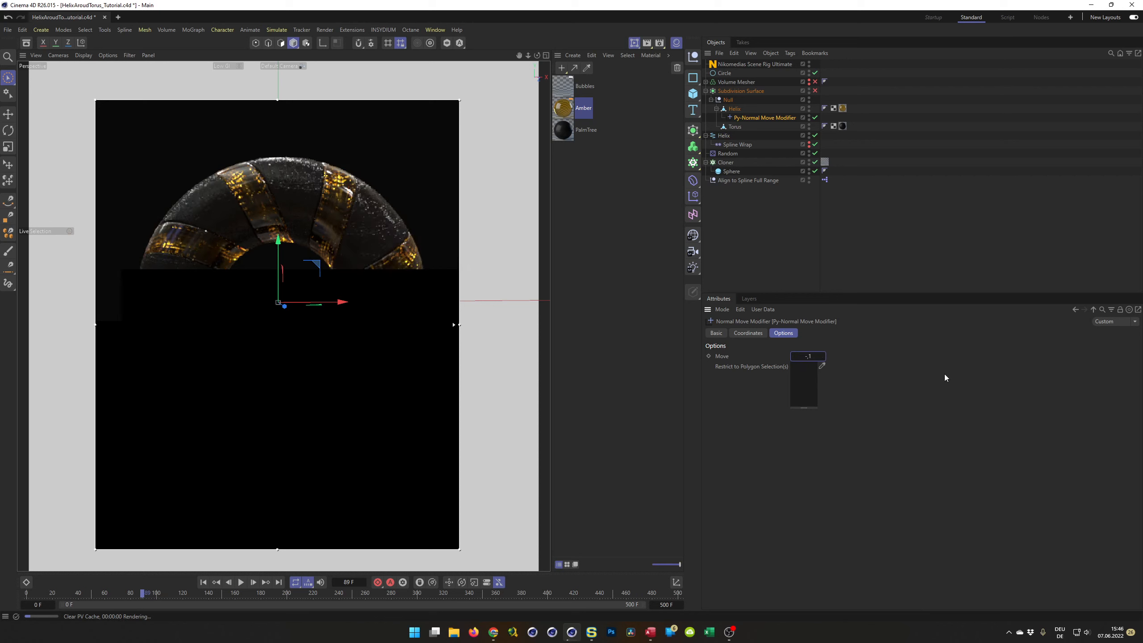
{"action": "type", "text": "-,1"}
{"action": "key", "text": "Return"}
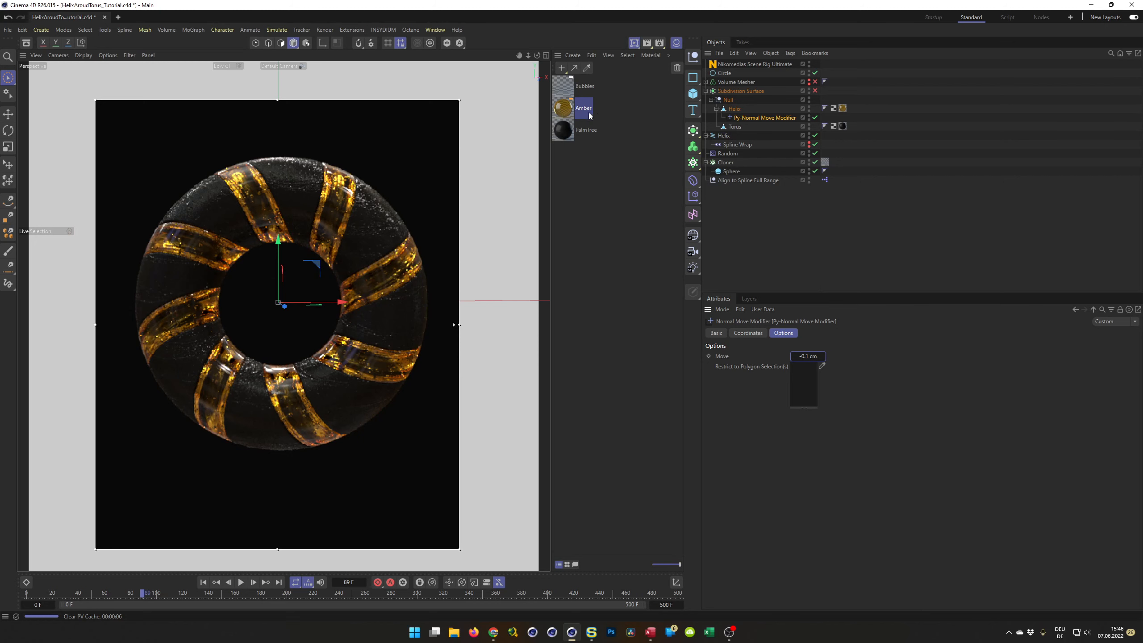
Try an absorption distance of 100 cm and an absorption color saturation of 0 % in the Amber material's Transparency channel.
{"action": "double_click", "coordinate": [566, 113]}
{"action": "left_click_drag", "start_coordinate": [594, 105], "coordinate": [585, 185]}
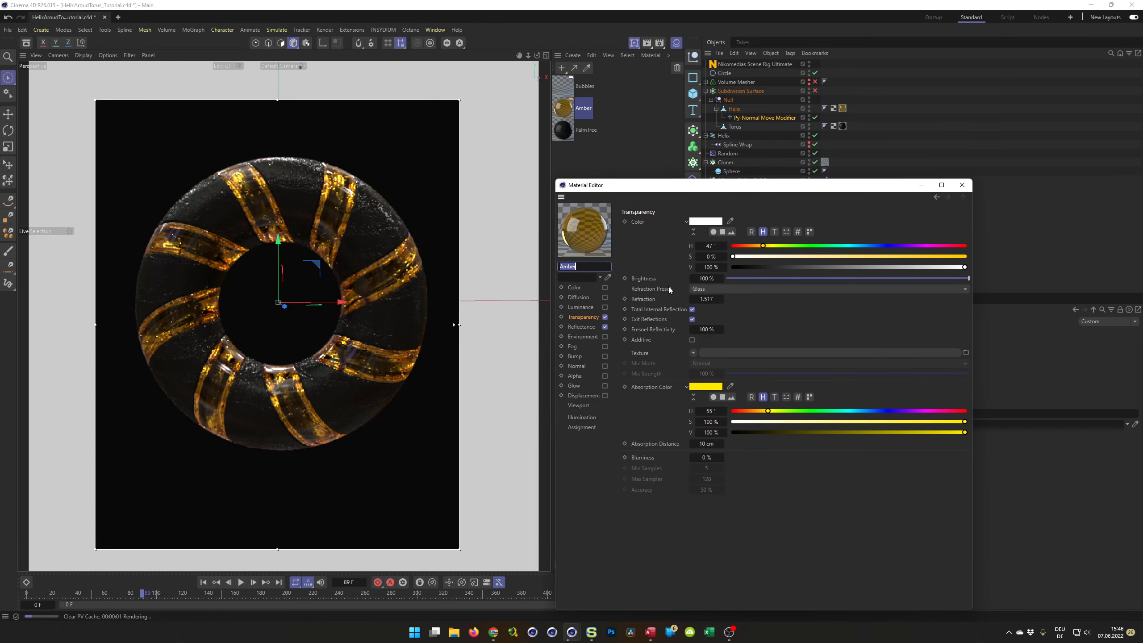
{"action": "left_click", "coordinate": [707, 444]}
{"action": "type", "text": "100"}
{"action": "key", "text": "Return"}
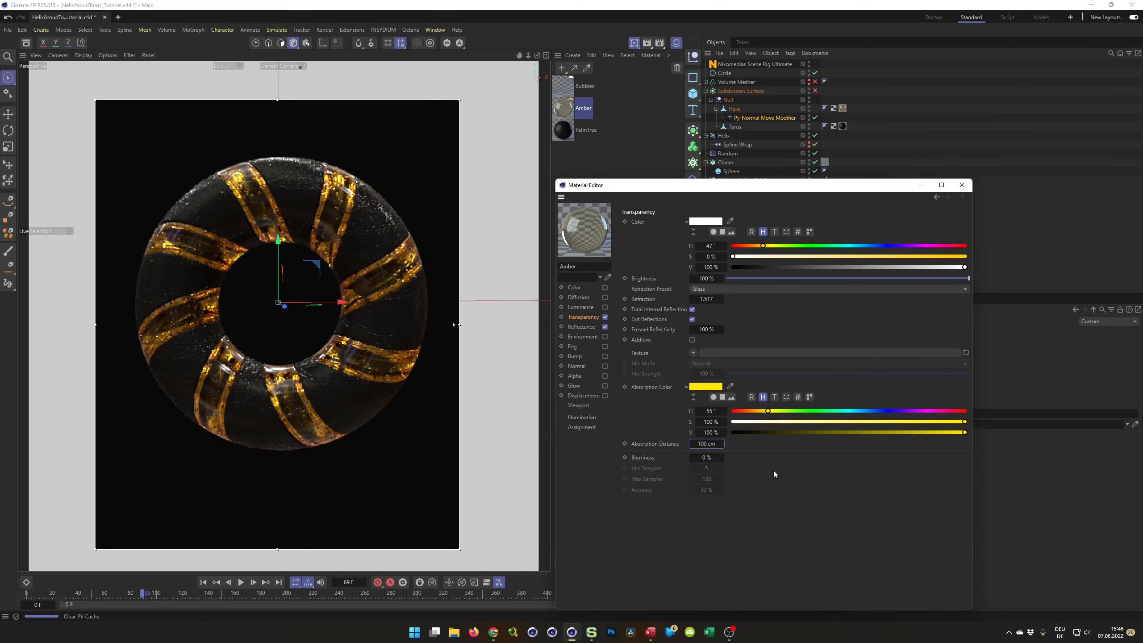
{"action": "left_click_drag", "start_coordinate": [754, 422], "coordinate": [731, 422]}
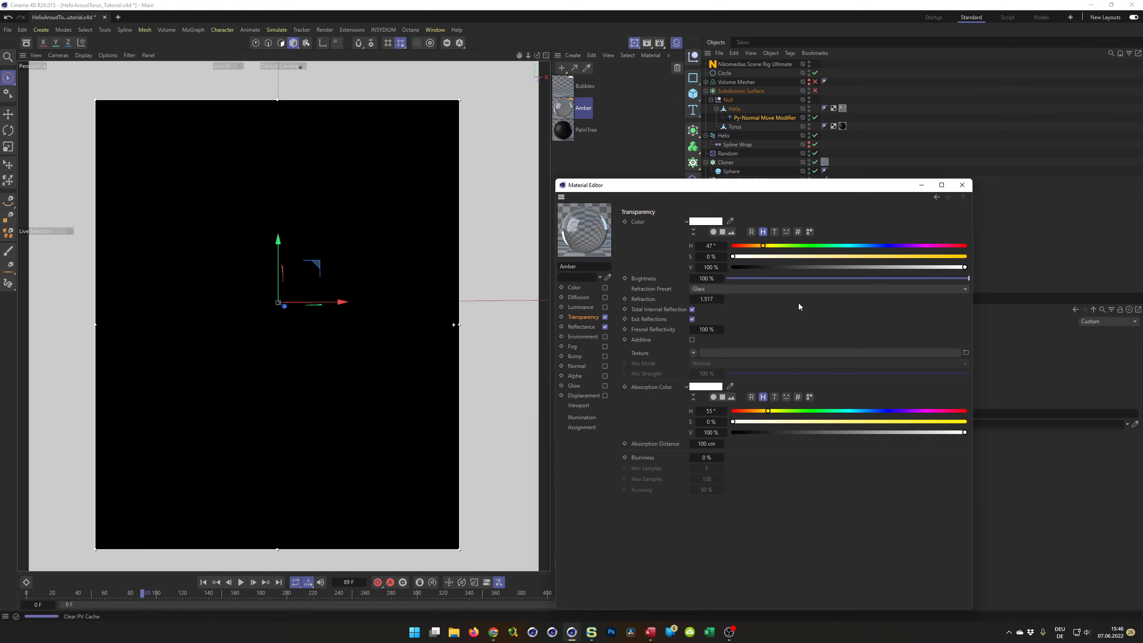
Try tinting Amber's transparency color instead, with saturation 100 % and a hue of 41°, then 53°.
{"action": "left_click_drag", "start_coordinate": [772, 257], "coordinate": [968, 257]}
{"action": "left_click_drag", "start_coordinate": [761, 246], "coordinate": [759, 246]}
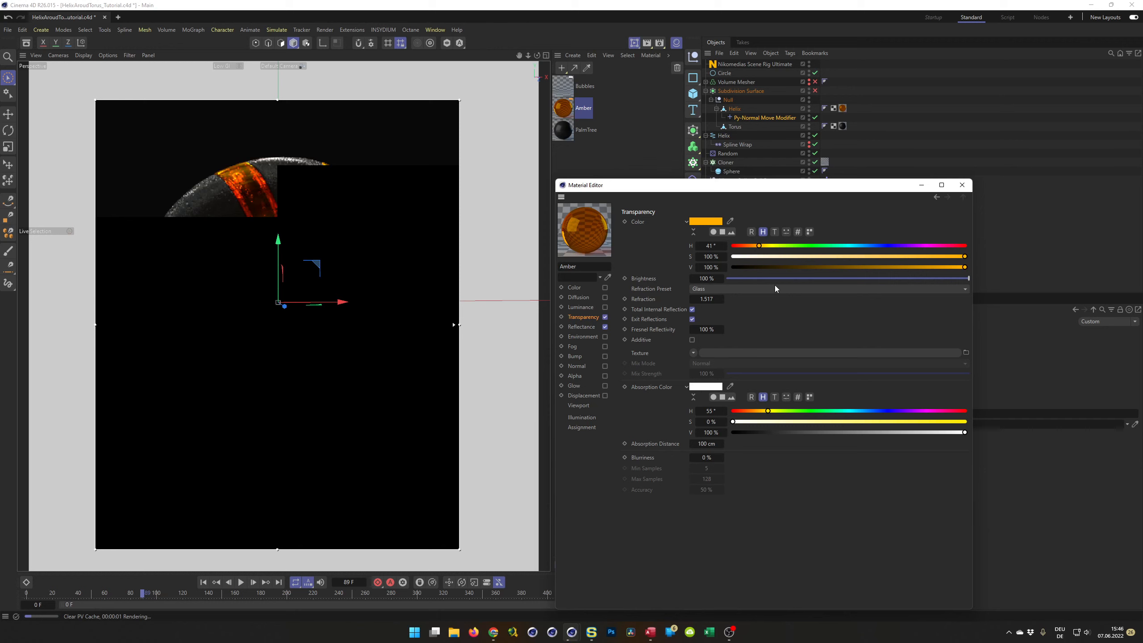
{"action": "left_click_drag", "start_coordinate": [776, 249], "coordinate": [767, 248]}
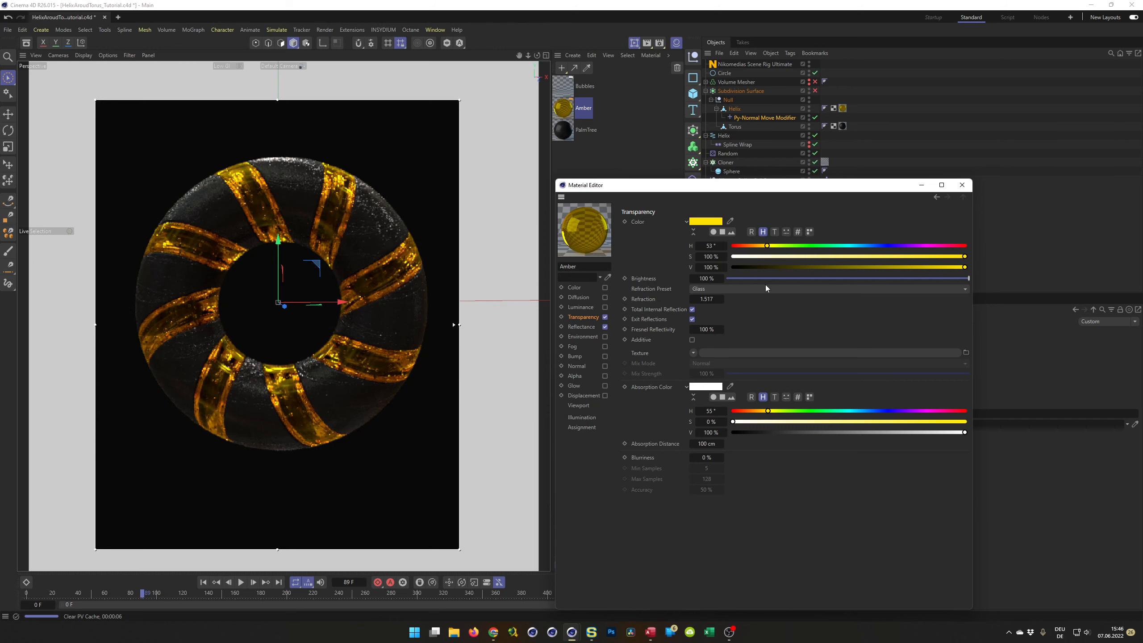
Reset Amber's transparency color saturation to 0 %, absorption distance to 10 cm and absorption saturation to 100 %, and close the Material Editor.
{"action": "left_click_drag", "start_coordinate": [756, 257], "coordinate": [730, 257]}
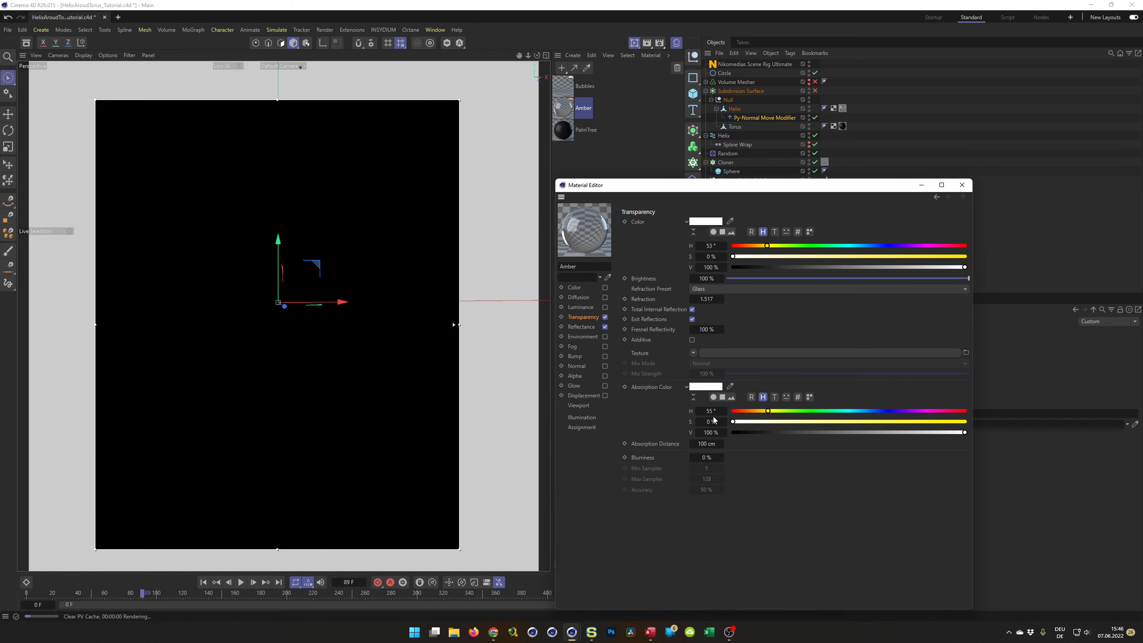
{"action": "double_click", "coordinate": [710, 443]}
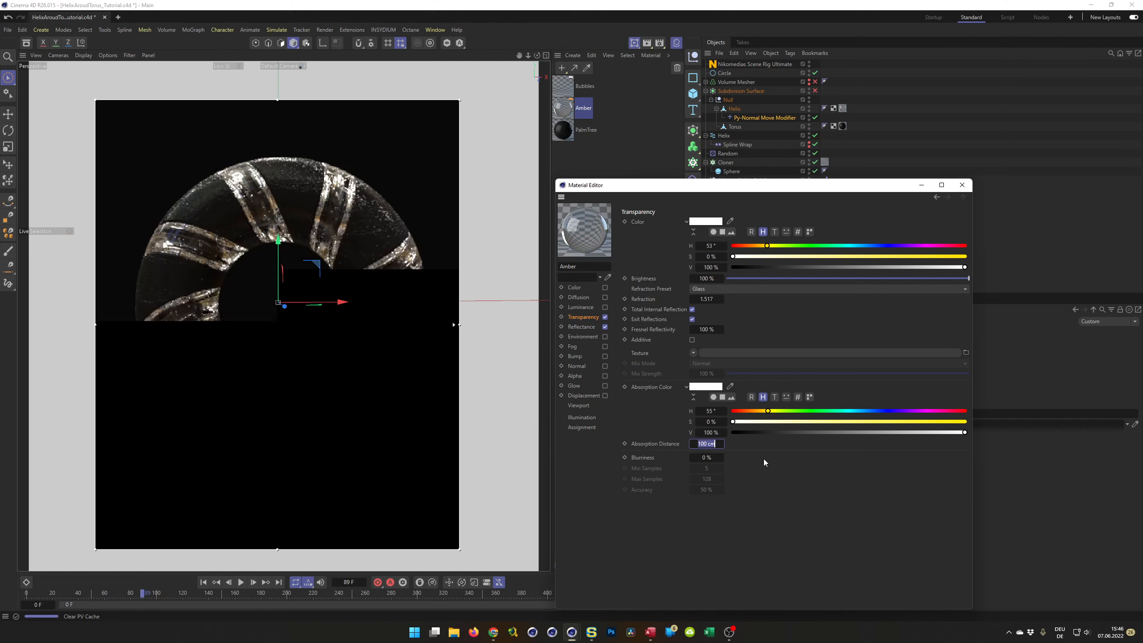
{"action": "type", "text": "10"}
{"action": "key", "text": "Return"}
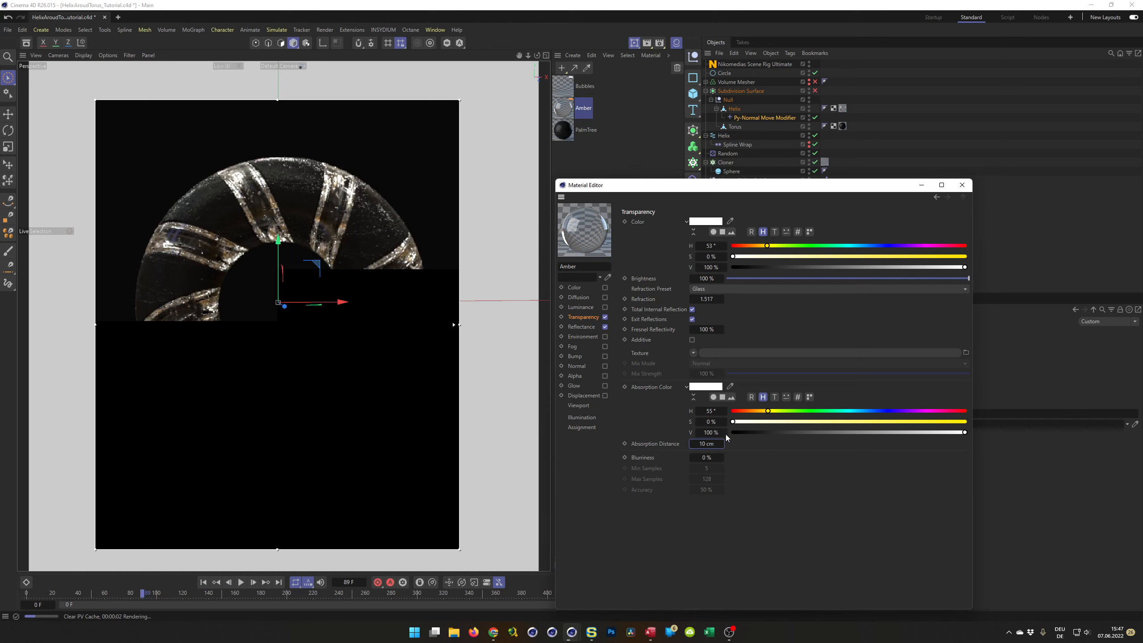
{"action": "left_click_drag", "start_coordinate": [773, 421], "coordinate": [1021, 449]}
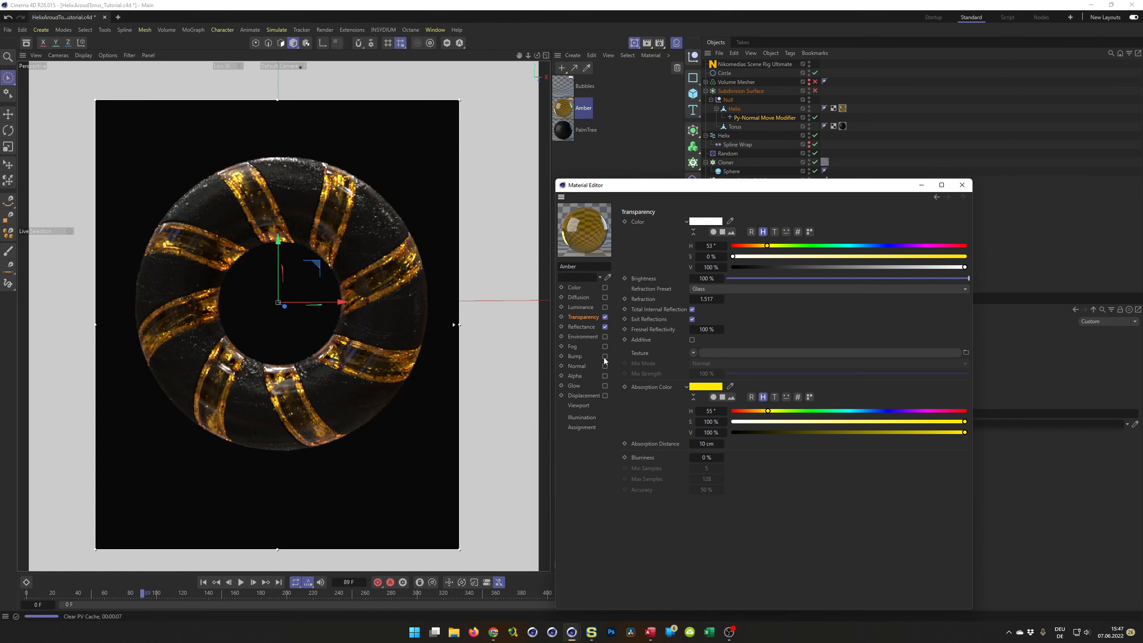
{"action": "left_click", "coordinate": [962, 185]}
Save the project, play the animation briefly, and return the timeline to frame 0.
{"action": "key", "text": "ctrl+s"}
{"action": "left_click", "coordinate": [241, 583]}
{"action": "left_click", "coordinate": [240, 583]}
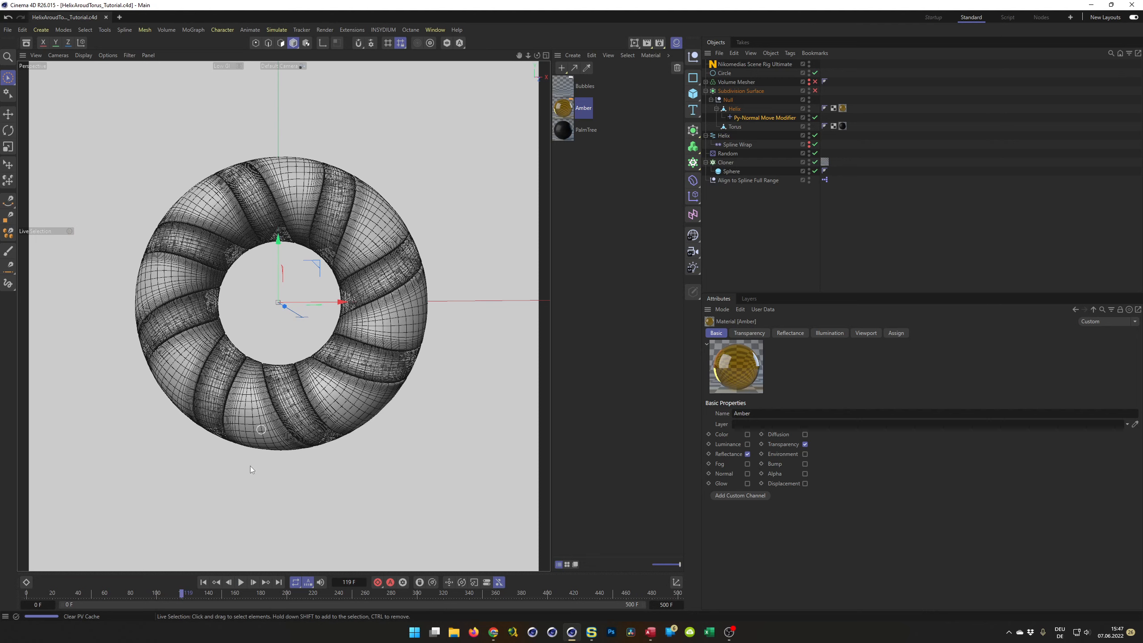
{"action": "left_click", "coordinate": [203, 582]}
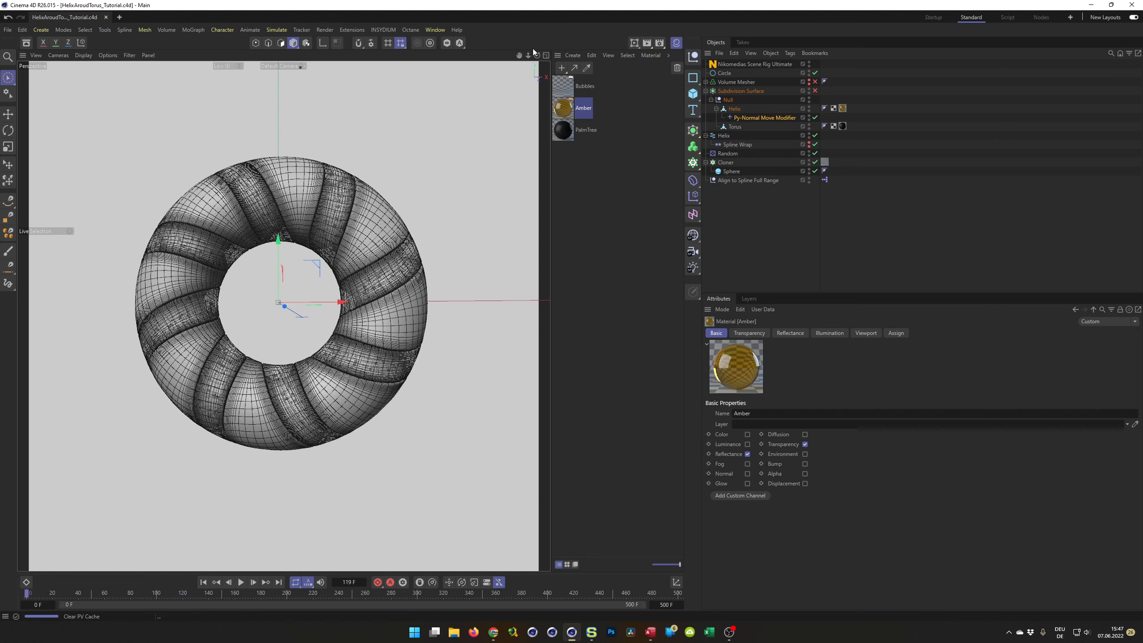
Open the Render Settings and load the Mid GI preset alongside the Low GI setting.
{"action": "left_click", "coordinate": [660, 43]}
{"action": "left_click_drag", "start_coordinate": [683, 39], "coordinate": [469, 155]}
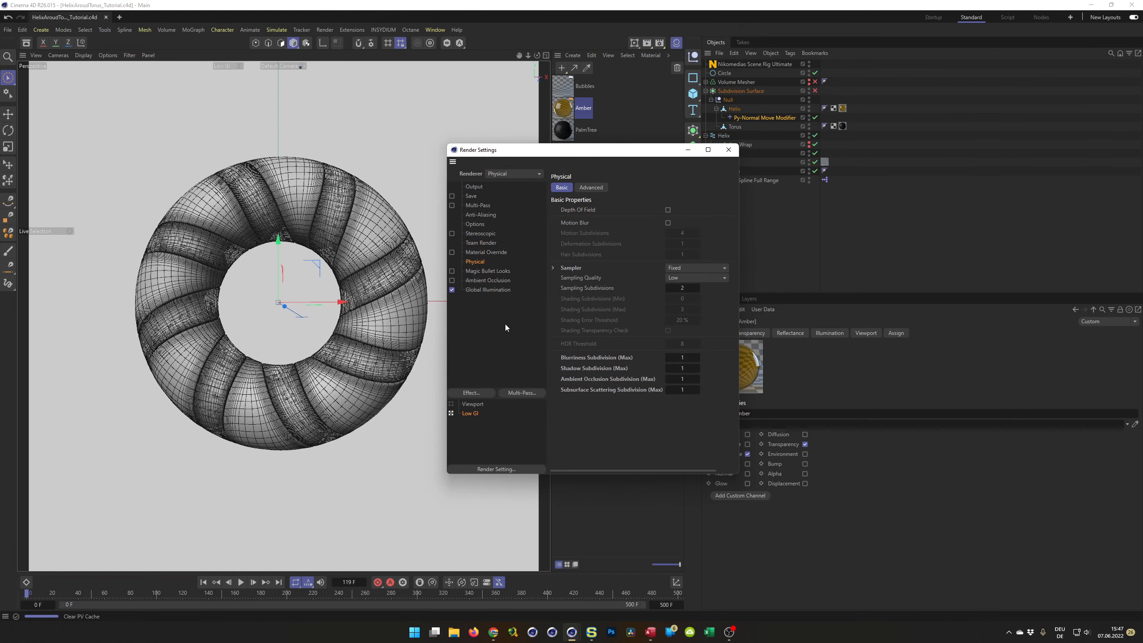
{"action": "right_click", "coordinate": [484, 425]}
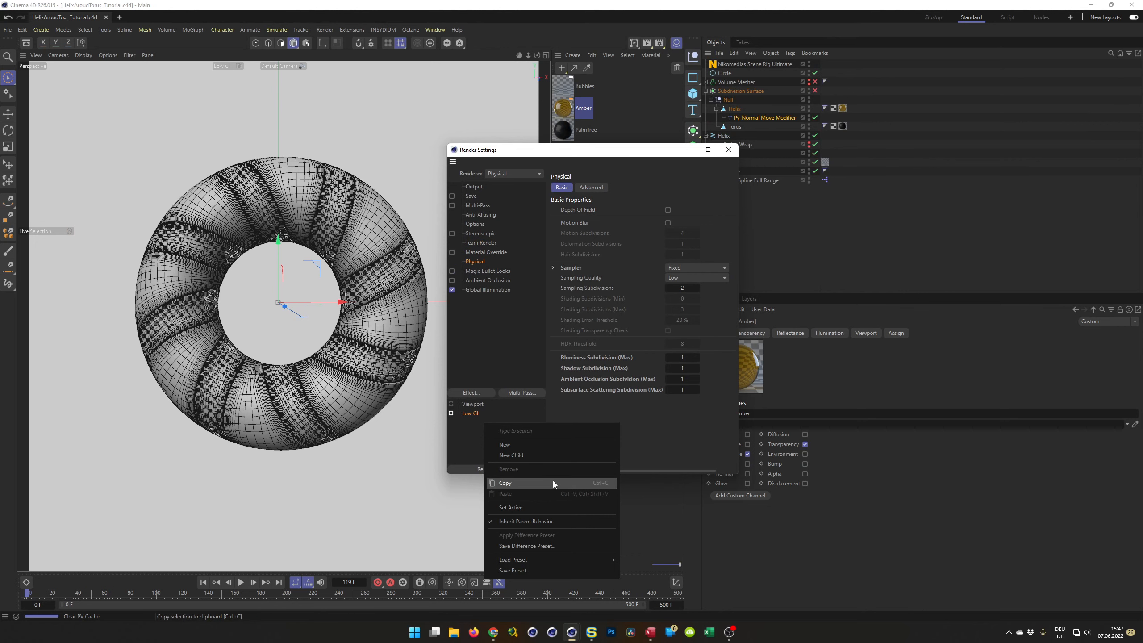
{"action": "mouse_move", "coordinate": [575, 563]}
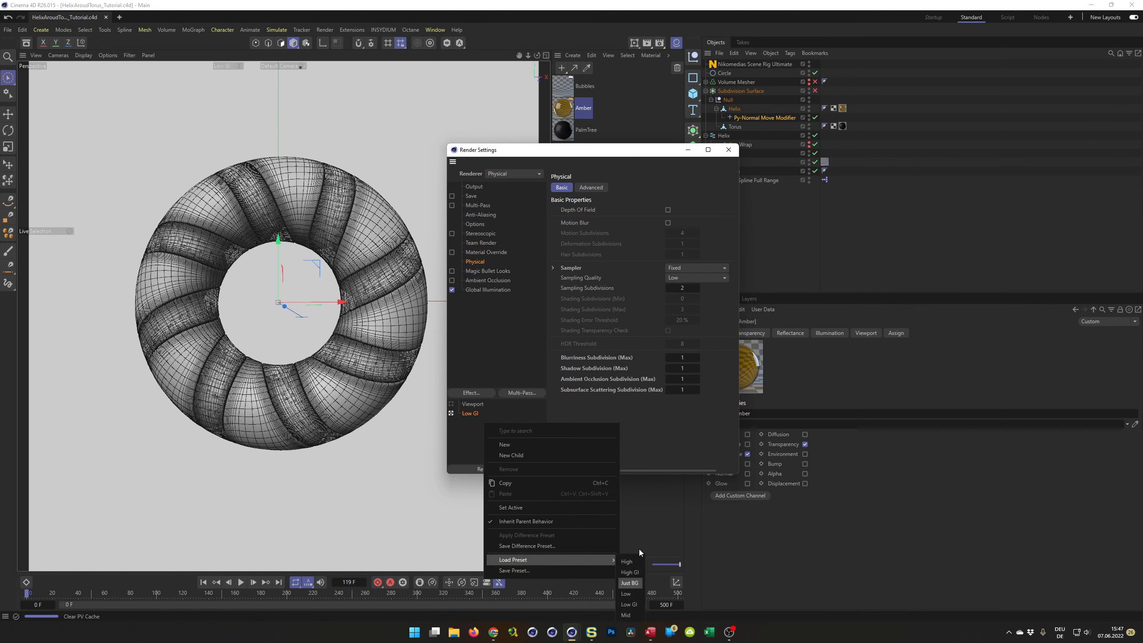
{"action": "left_click", "coordinate": [647, 149]}
{"action": "left_click_drag", "start_coordinate": [647, 153], "coordinate": [718, 52]}
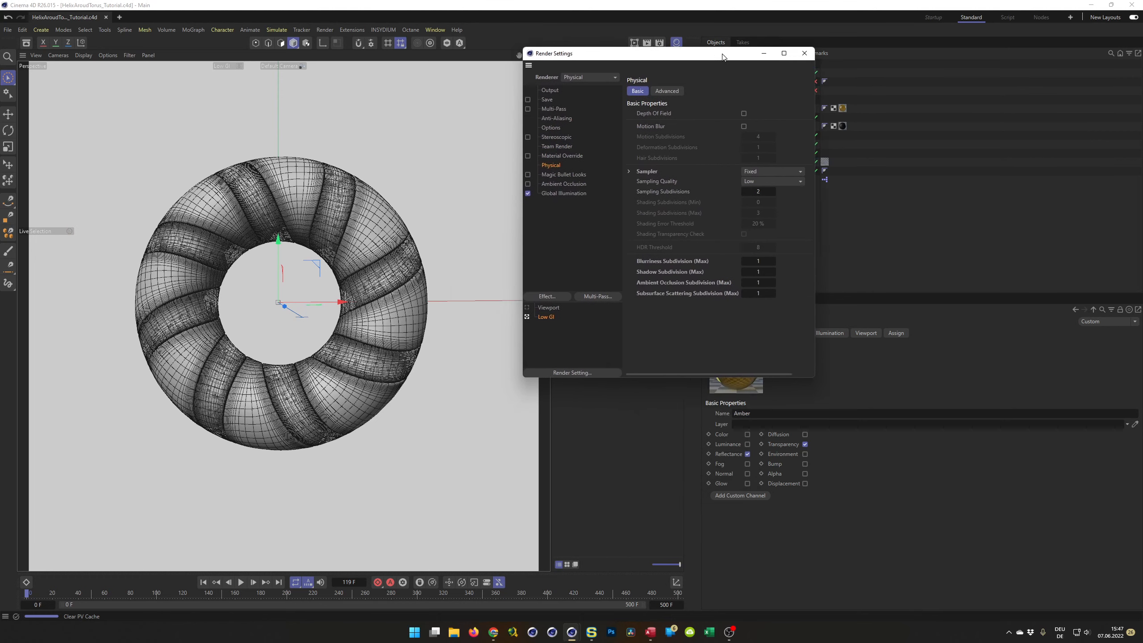
{"action": "right_click", "coordinate": [587, 320]}
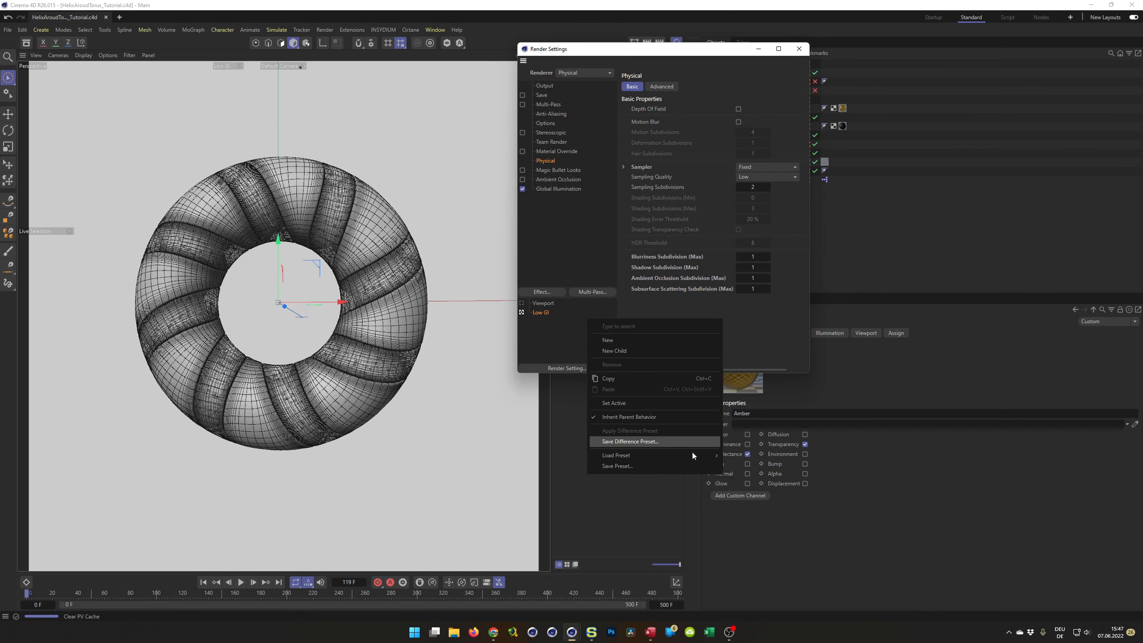
{"action": "mouse_move", "coordinate": [693, 454]}
{"action": "left_click", "coordinate": [736, 522]}
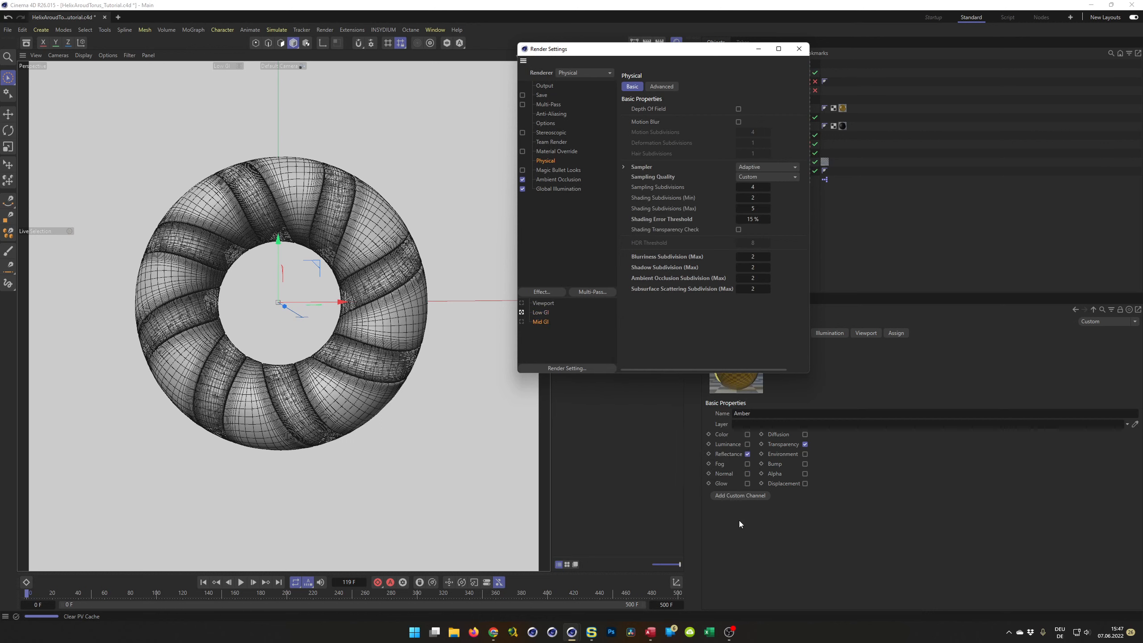
Make Mid GI the active render setting, check its Ambient Occlusion options, and leave Ambient Occlusion disabled.
{"action": "left_click", "coordinate": [522, 179]}
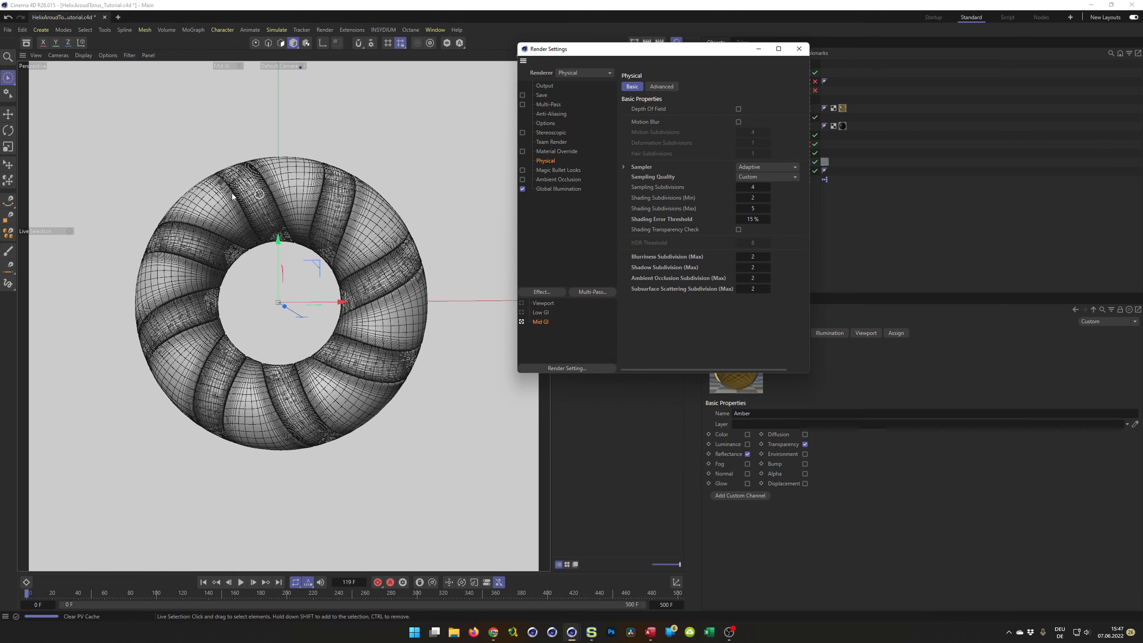
{"action": "left_click", "coordinate": [563, 179]}
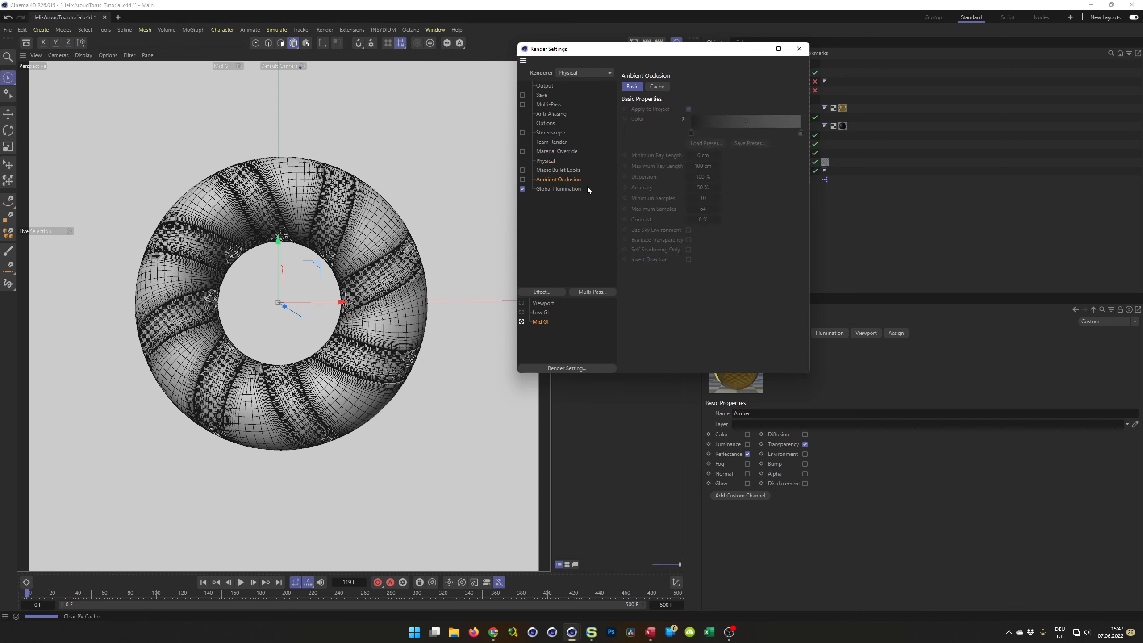
{"action": "left_click", "coordinate": [522, 180]}
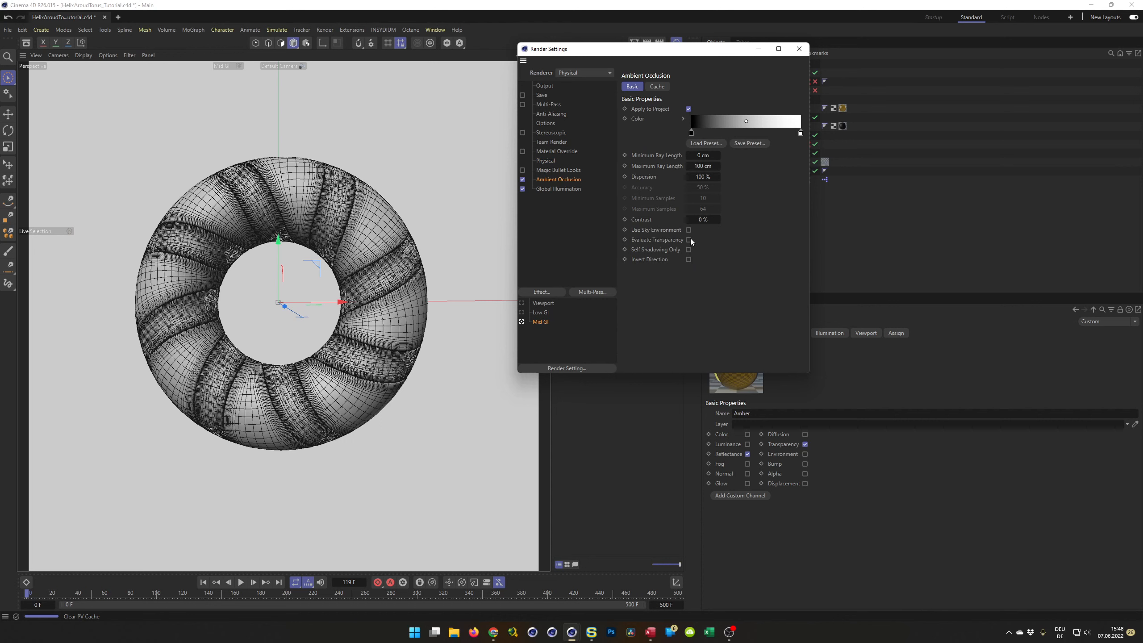
{"action": "left_click", "coordinate": [522, 179]}
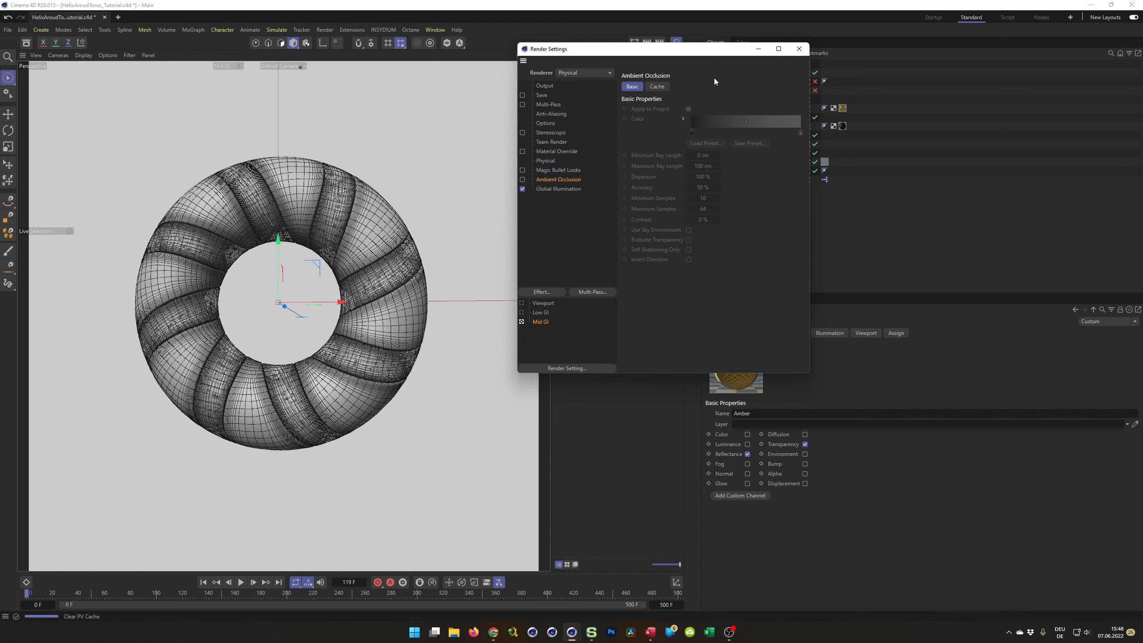
Set the Mid GI output size to 720 x 720 pixels and lock the aspect ratio.
{"action": "left_click", "coordinate": [545, 85]}
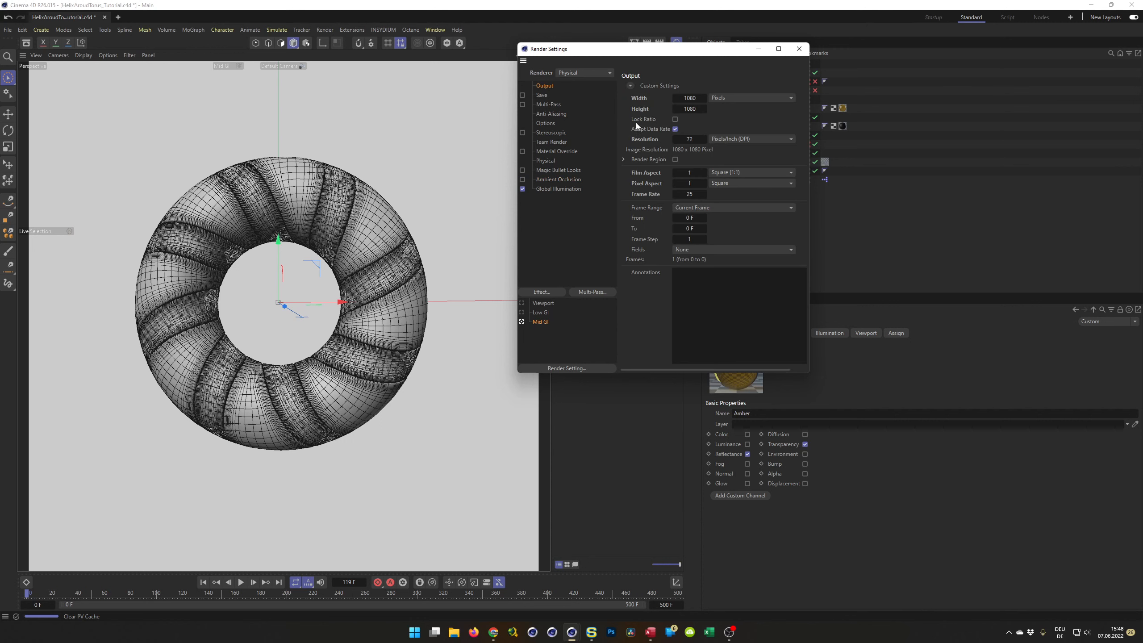
{"action": "left_click", "coordinate": [697, 97]}
{"action": "type", "text": "720"}
{"action": "key", "text": "Tab"}
{"action": "type", "text": "700"}
{"action": "key", "text": "Return"}
{"action": "left_click", "coordinate": [676, 119]}
Save the project and render frame 0 to the Picture Viewer, closing the viewer and the Render Settings once the render finishes.
{"action": "key", "text": "ctrl+s"}
{"action": "key", "text": "shift+r"}
{"action": "left_click_drag", "start_coordinate": [654, 104], "coordinate": [588, 87]}
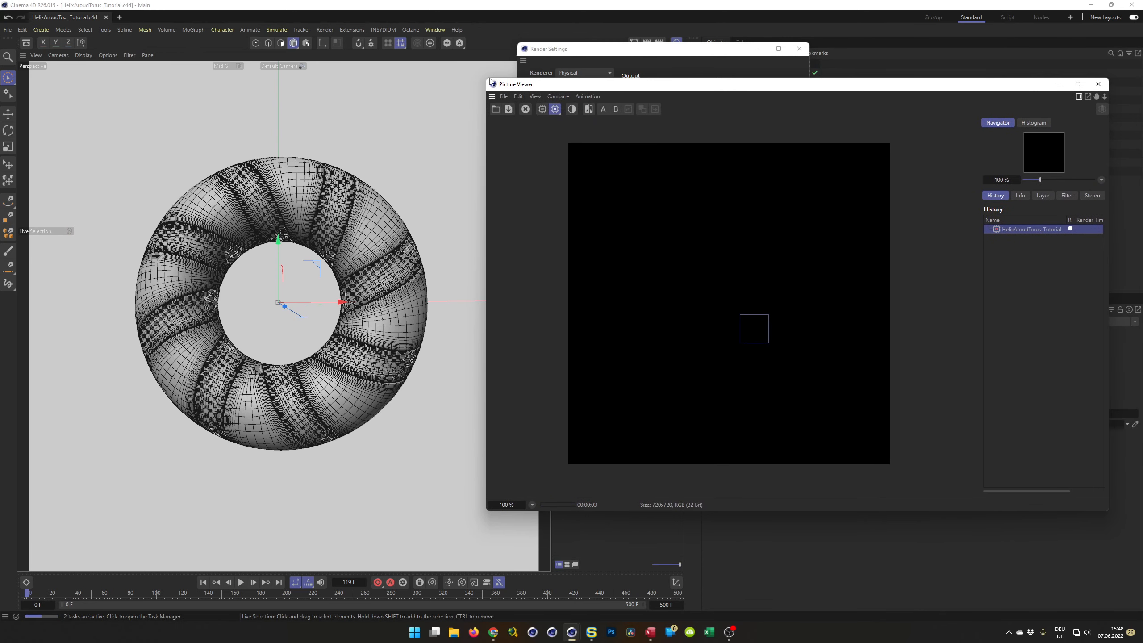
{"action": "left_click_drag", "start_coordinate": [491, 80], "coordinate": [633, 122]}
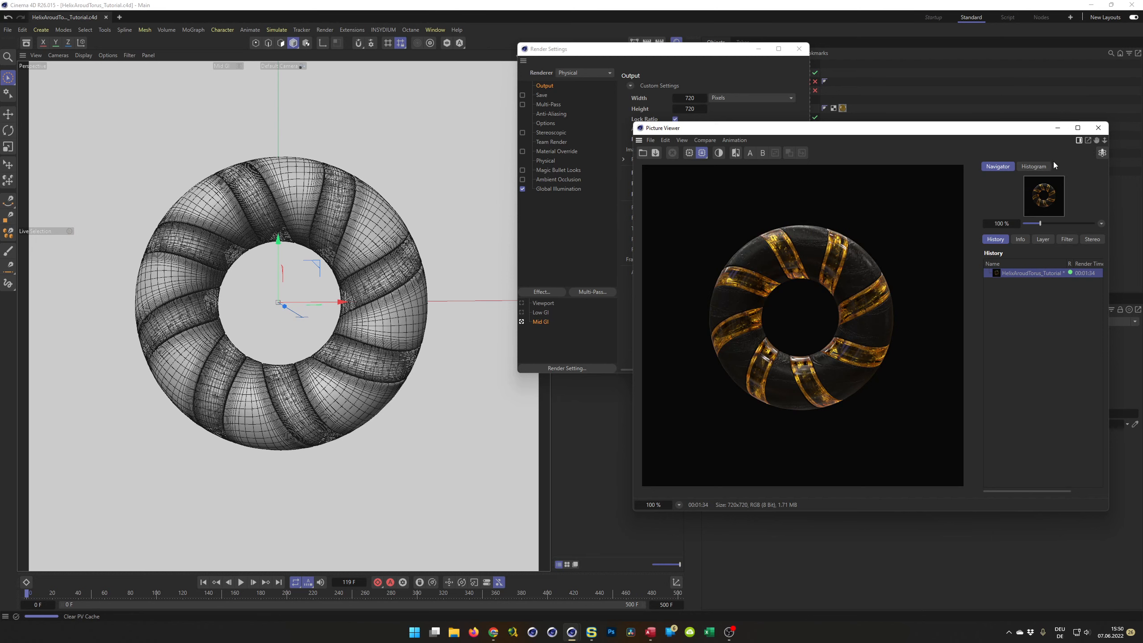
{"action": "left_click", "coordinate": [1098, 128]}
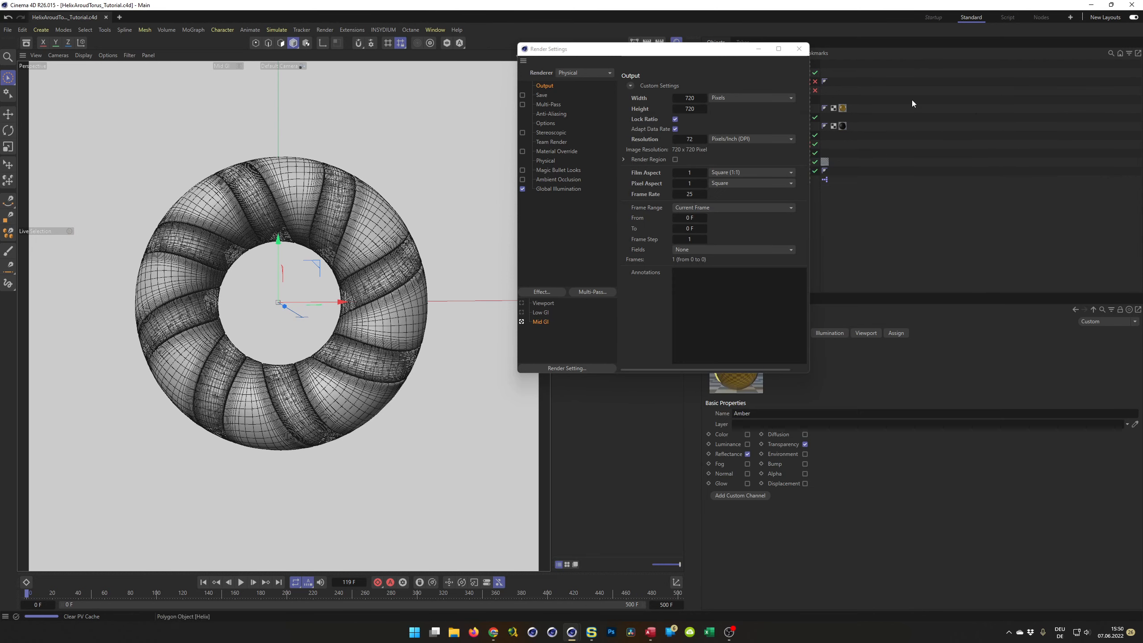
{"action": "left_click", "coordinate": [799, 49]}
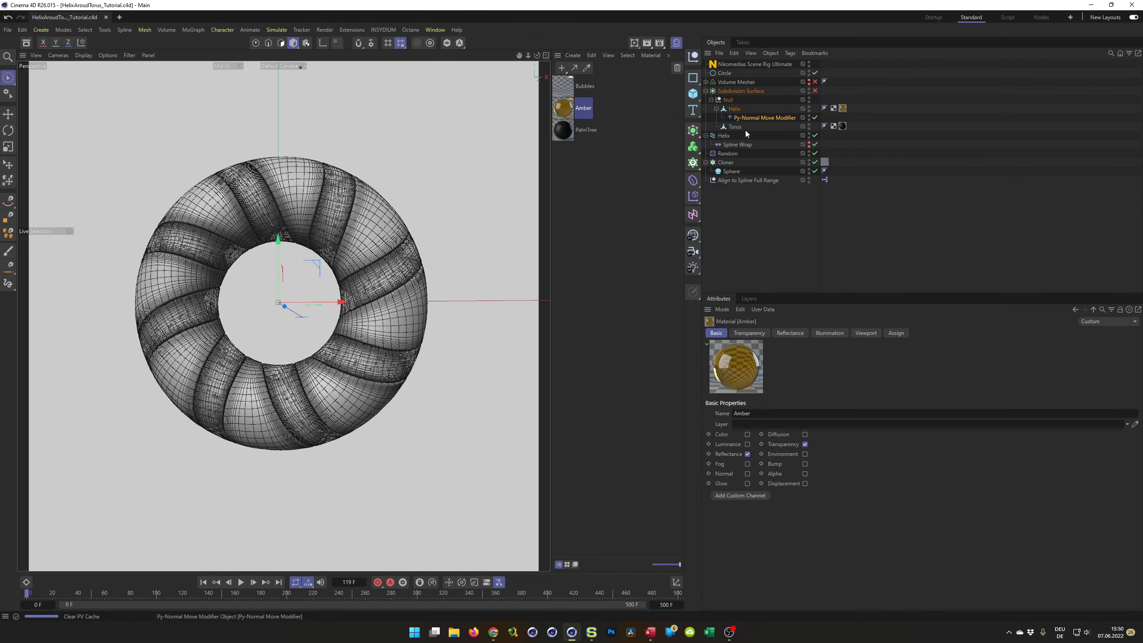
Set the radius of the cloned sphere to 1.5 cm and save the project.
{"action": "left_click", "coordinate": [727, 169]}
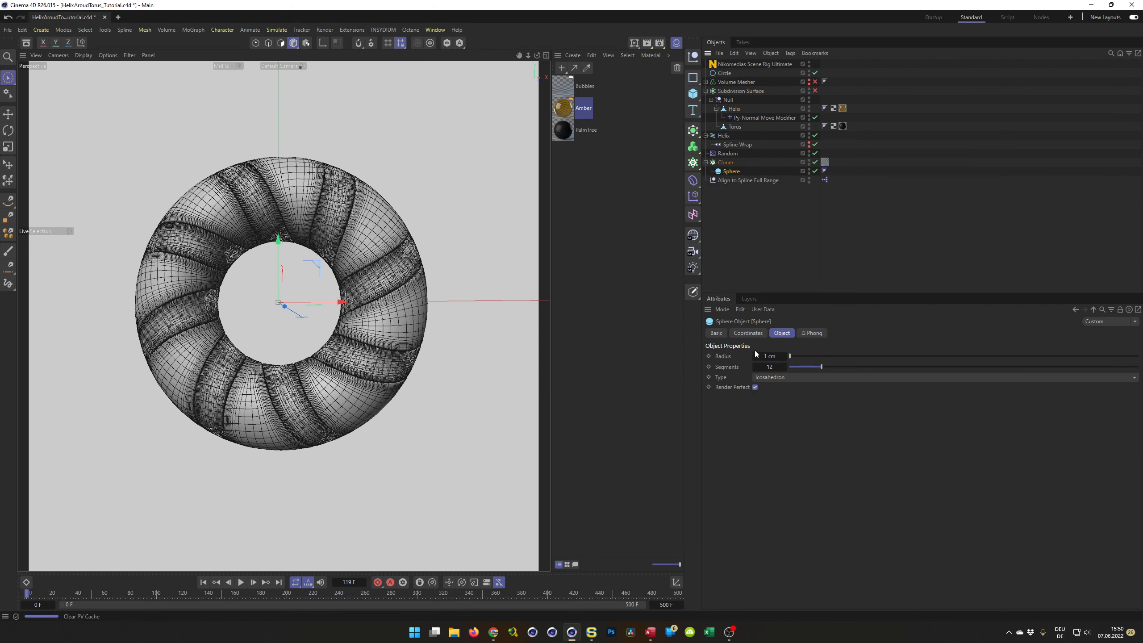
{"action": "double_click", "coordinate": [770, 357]}
{"action": "type", "text": "1.5"}
{"action": "key", "text": "Return"}
{"action": "key", "text": "ctrl+s"}
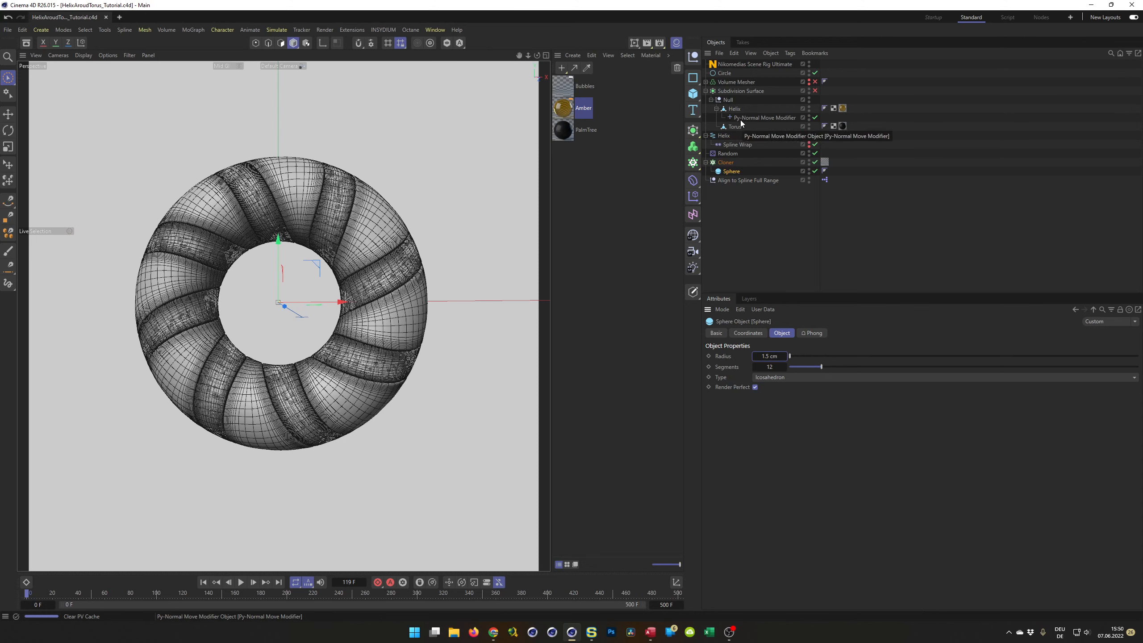
Hide the torus, render the helix band alone to the Picture Viewer, and close the viewer.
{"action": "left_click", "coordinate": [808, 124]}
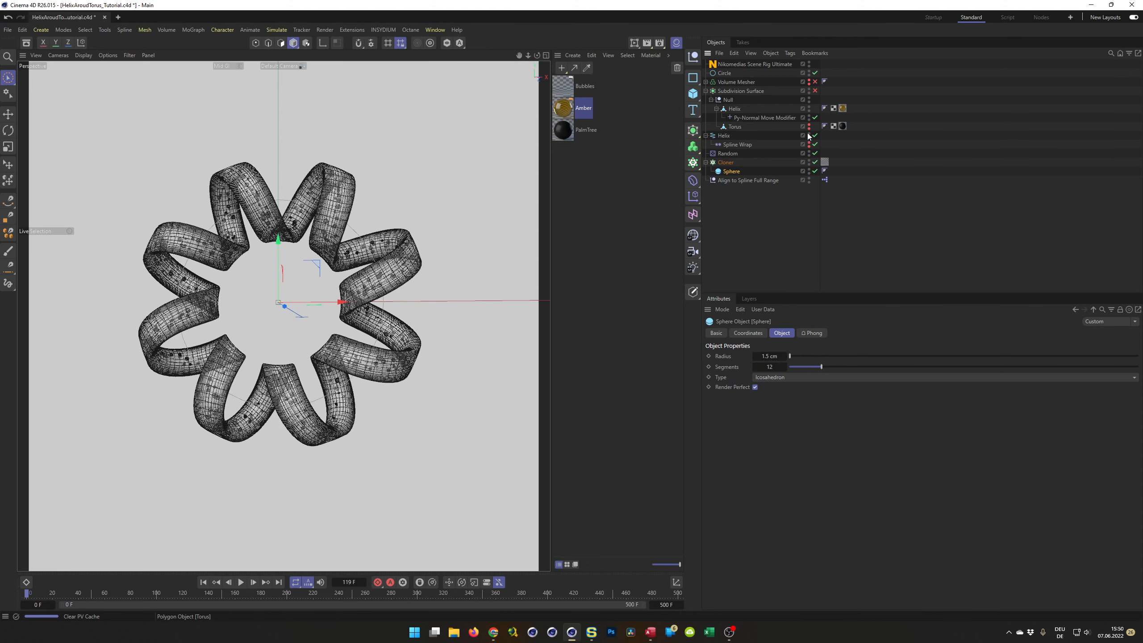
{"action": "key", "text": "shift+r"}
{"action": "left_click_drag", "start_coordinate": [839, 166], "coordinate": [601, 114]}
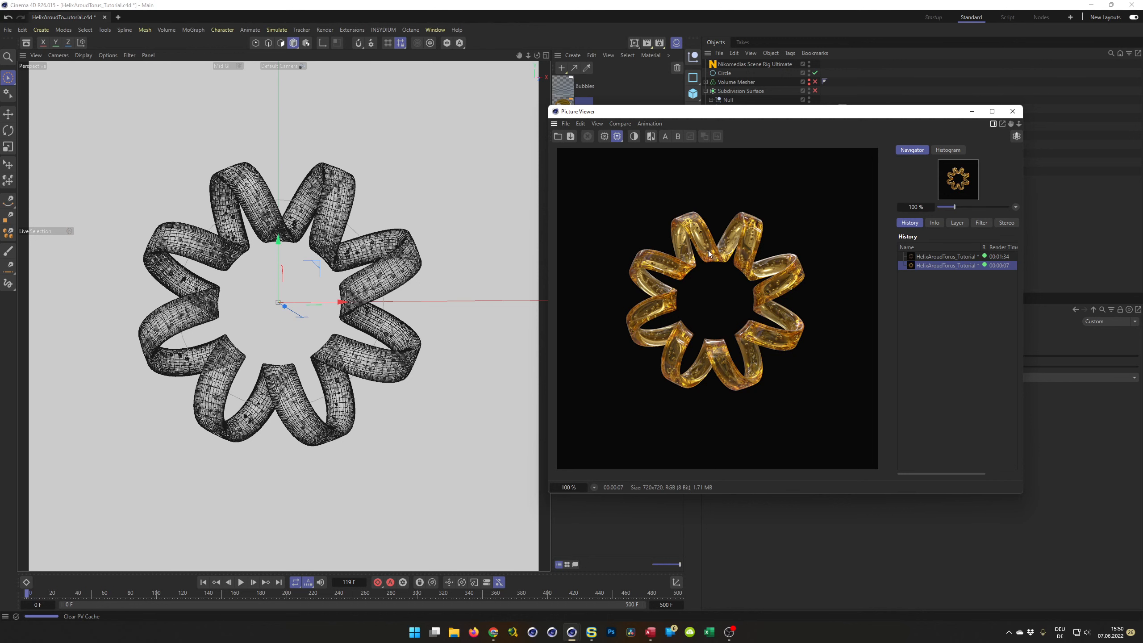
{"action": "left_click_drag", "start_coordinate": [793, 115], "coordinate": [794, 117]}
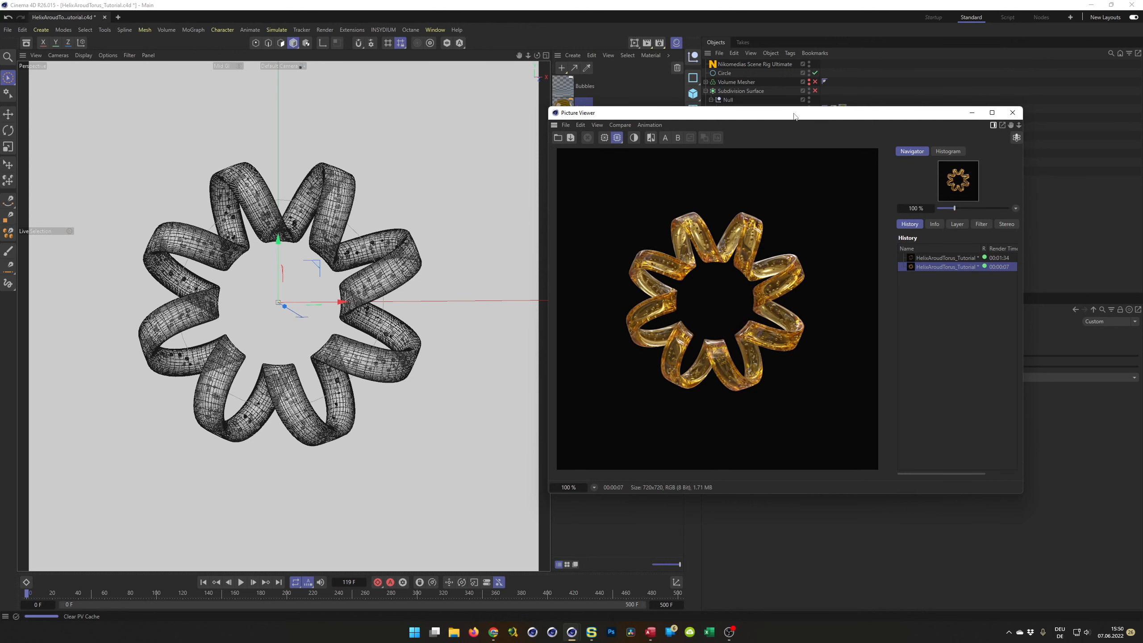
{"action": "left_click", "coordinate": [1013, 112]}
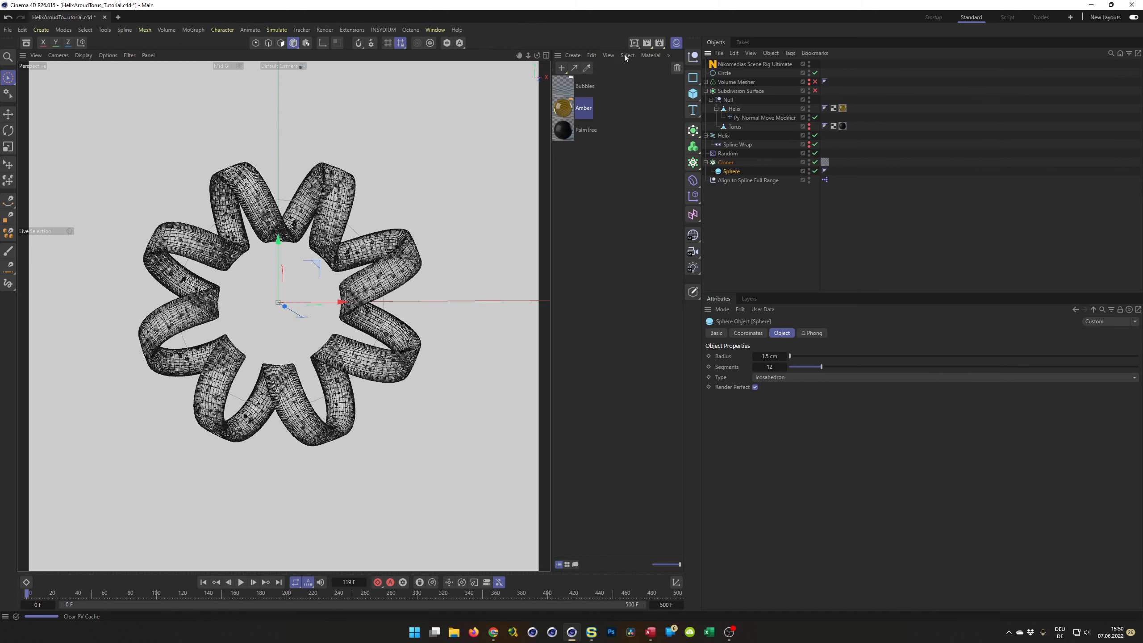
Turn on the interactive render region and try a transparency refraction of 1.33 on the Bubbles material.
{"action": "left_click", "coordinate": [634, 44]}
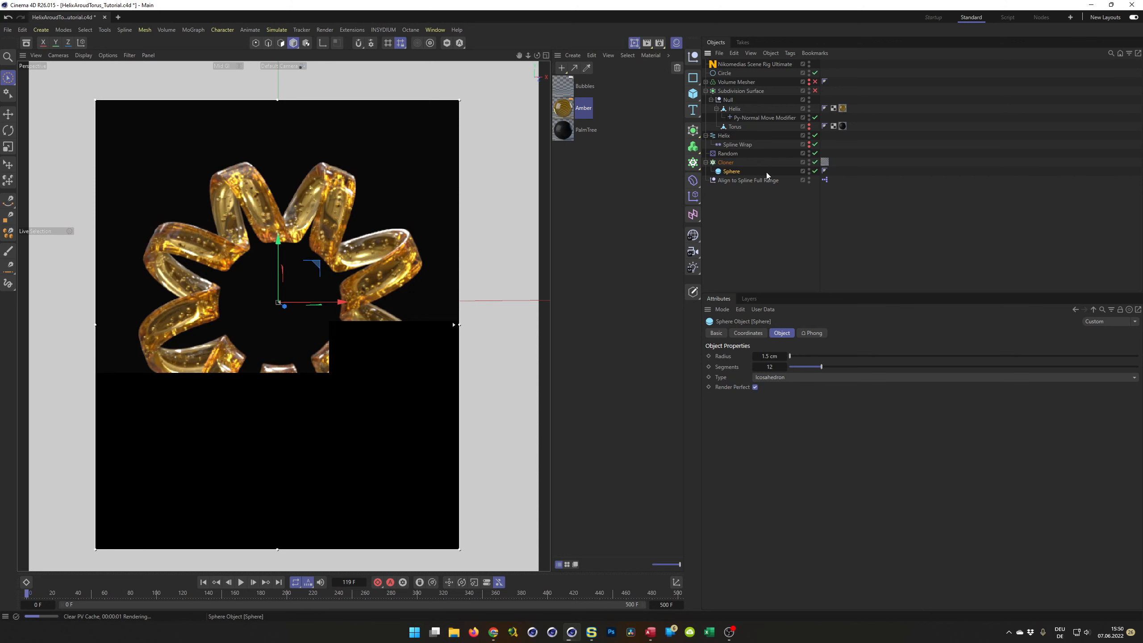
{"action": "left_click", "coordinate": [726, 162]}
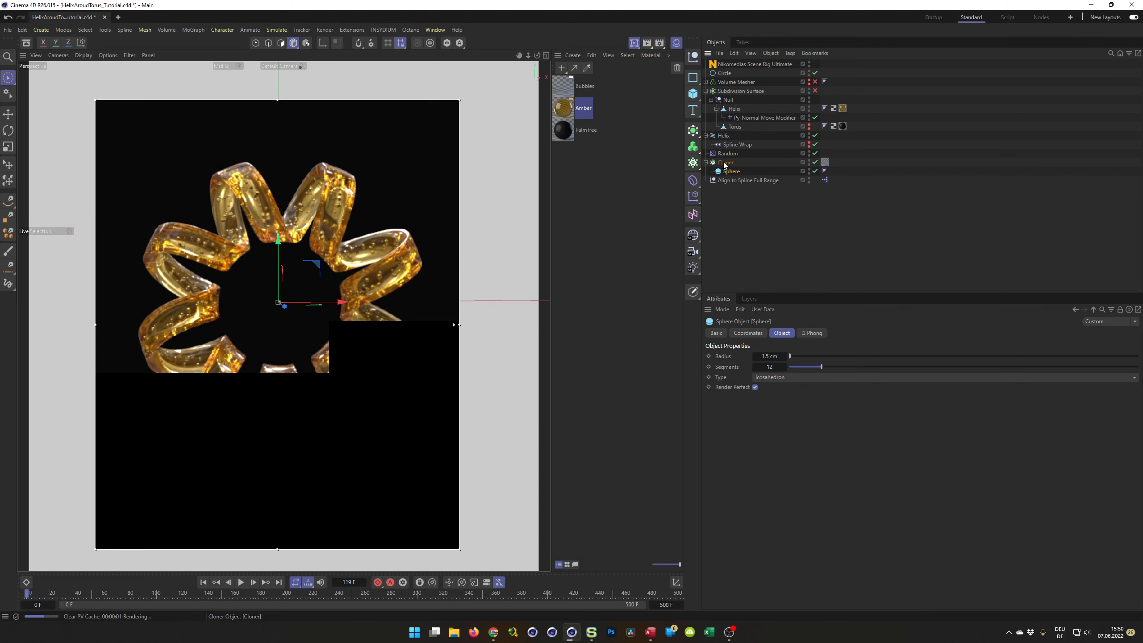
{"action": "double_click", "coordinate": [564, 86]}
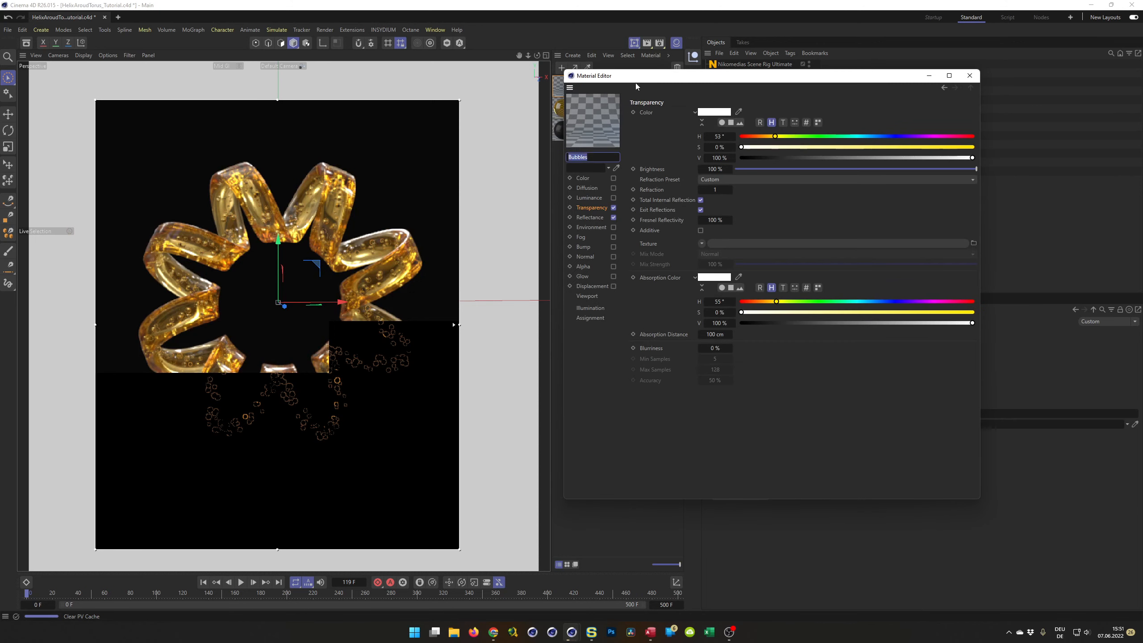
{"action": "left_click", "coordinate": [716, 191]}
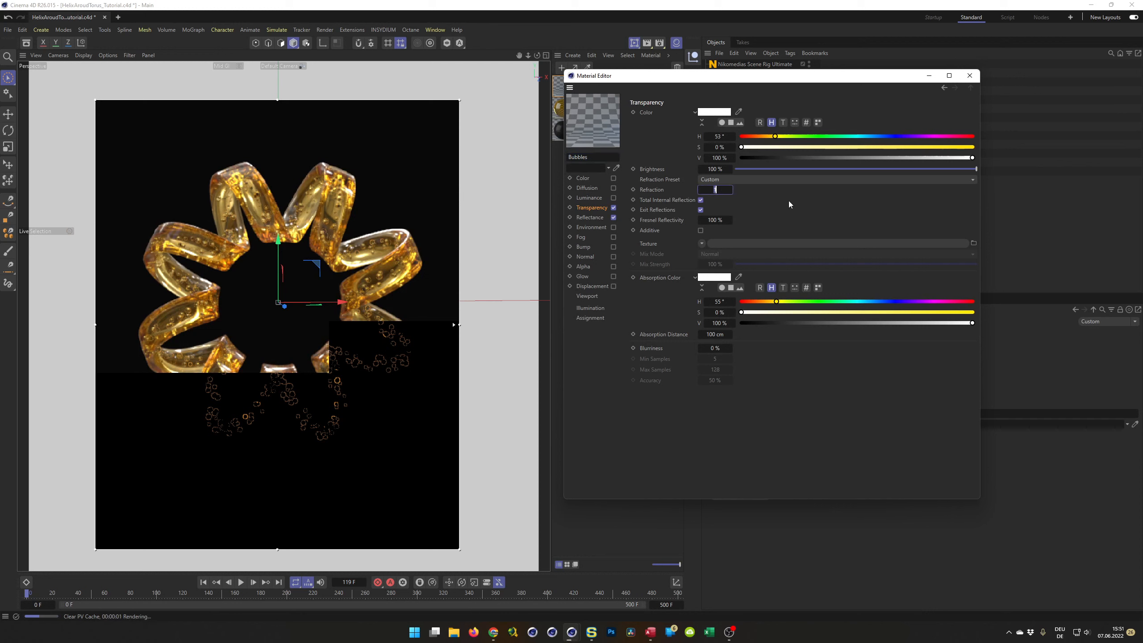
{"action": "type", "text": "1,33"}
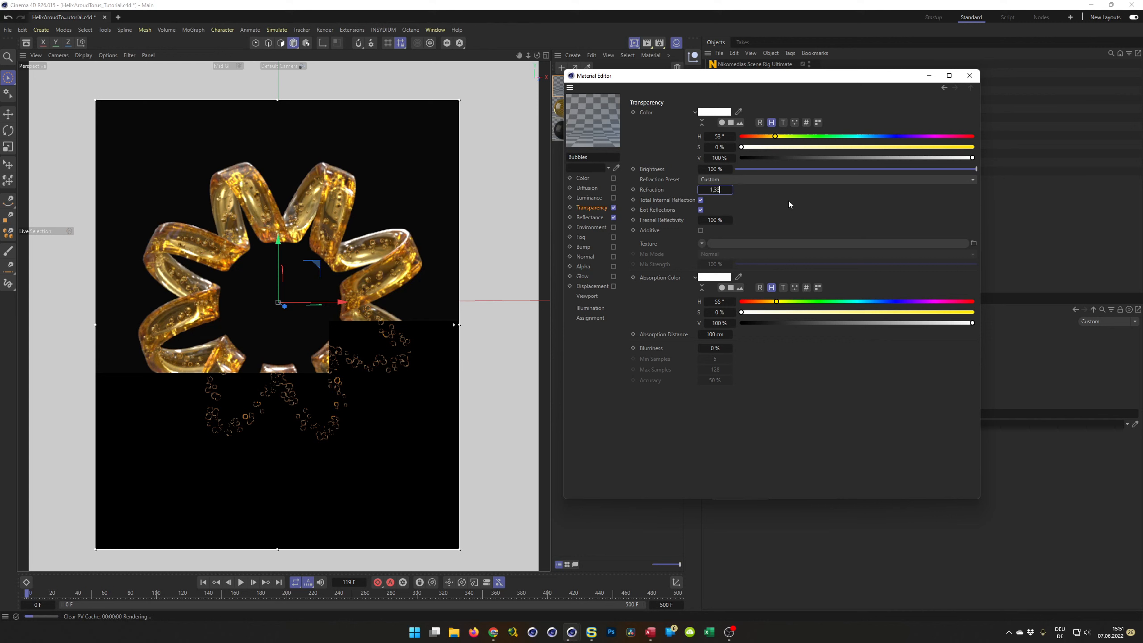
{"action": "key", "text": "Return"}
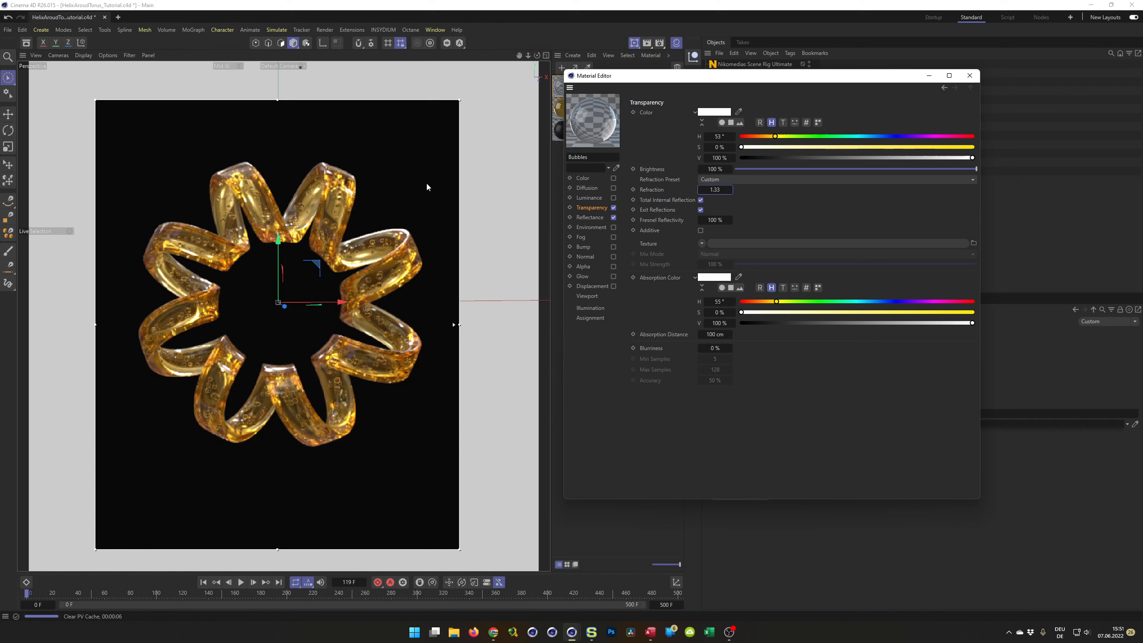
Set the Bubbles material's refraction to 1.1 and close the Material Editor.
{"action": "type", "text": "1.1"}
{"action": "key", "text": "Return"}
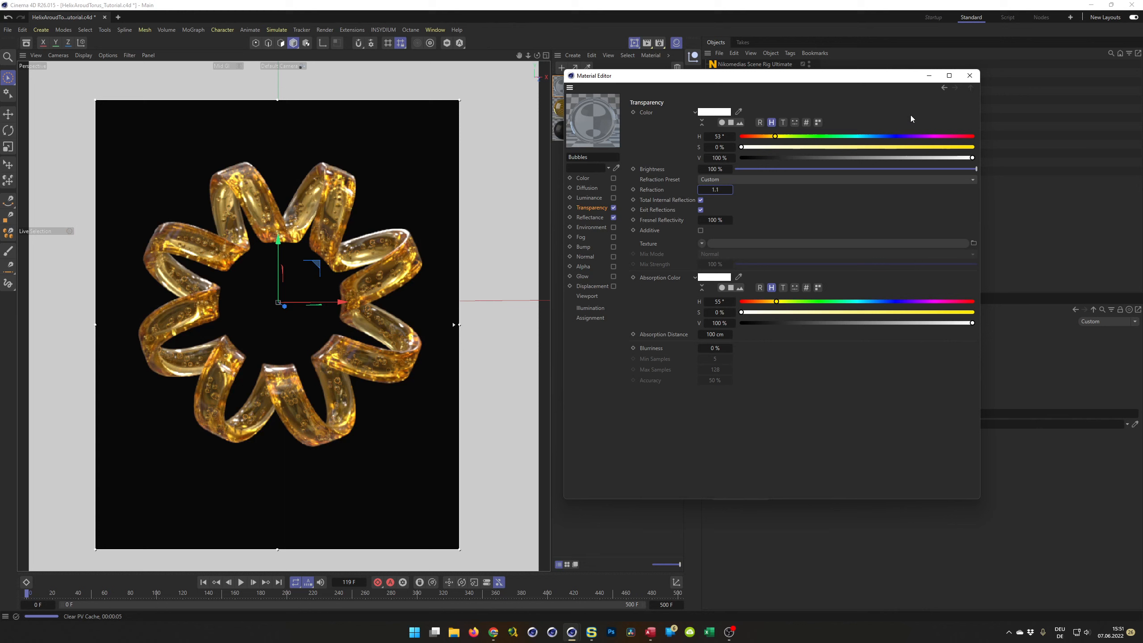
{"action": "left_click", "coordinate": [970, 75]}
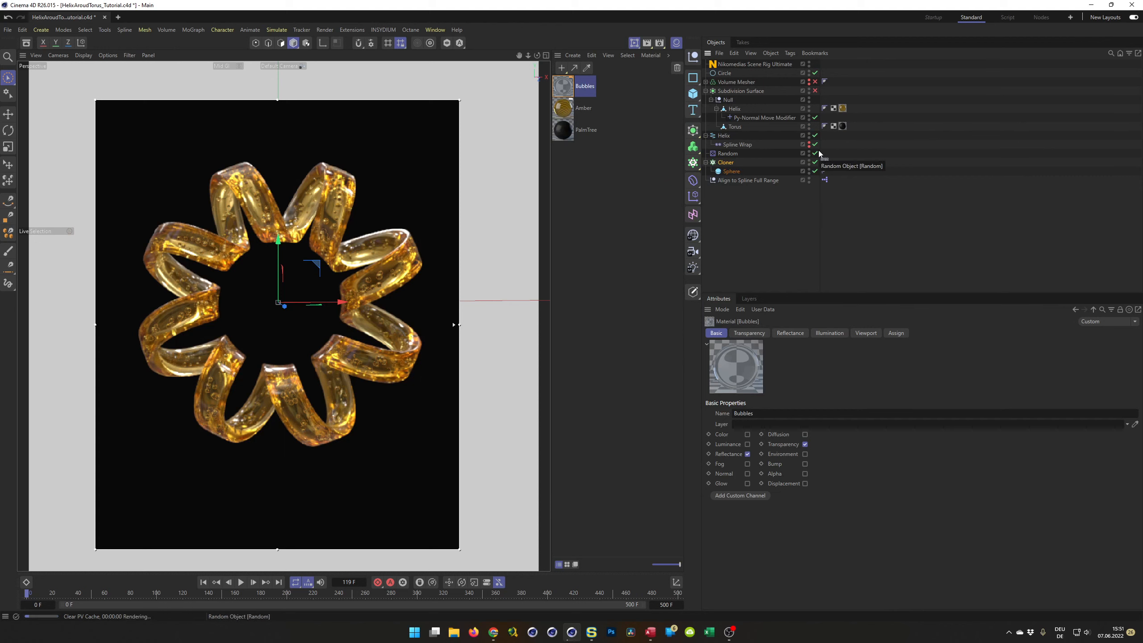
Make the torus visible again and switch the active render setting to Low GI for the interactive preview.
{"action": "left_click_drag", "start_coordinate": [819, 153], "coordinate": [820, 161]}
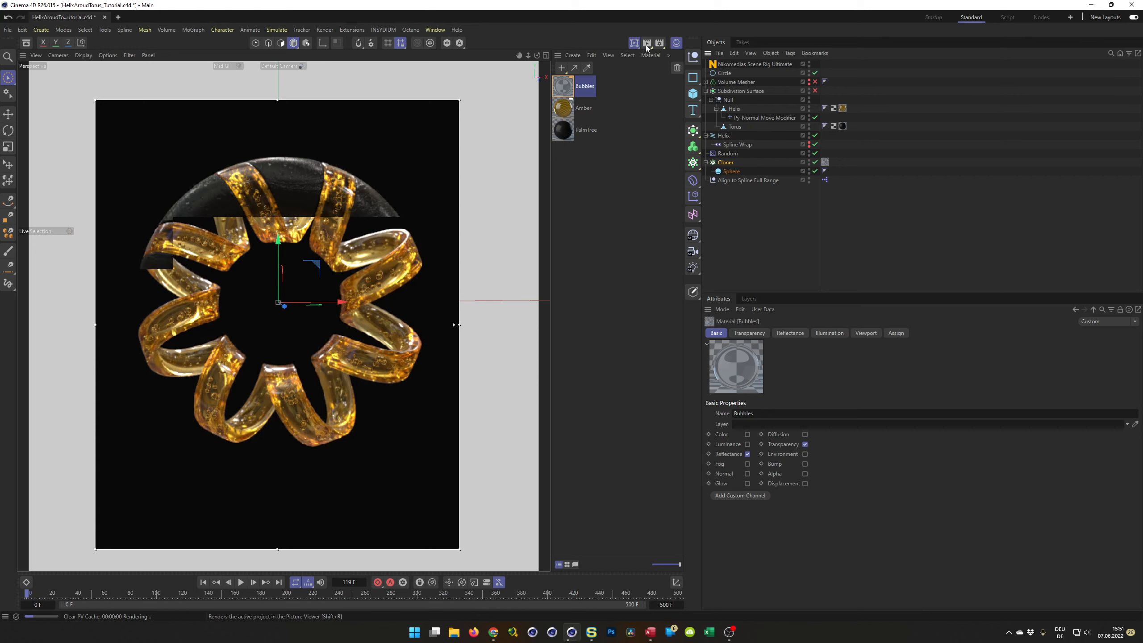
{"action": "left_click", "coordinate": [660, 43]}
{"action": "left_click", "coordinate": [664, 298]}
{"action": "left_click", "coordinate": [940, 36]}
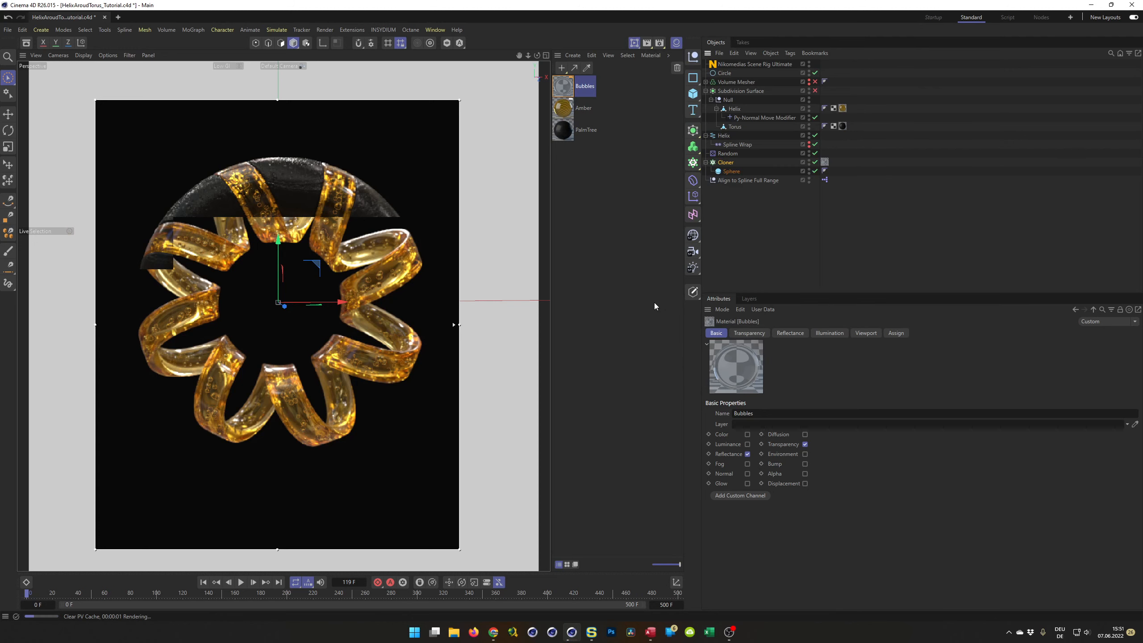
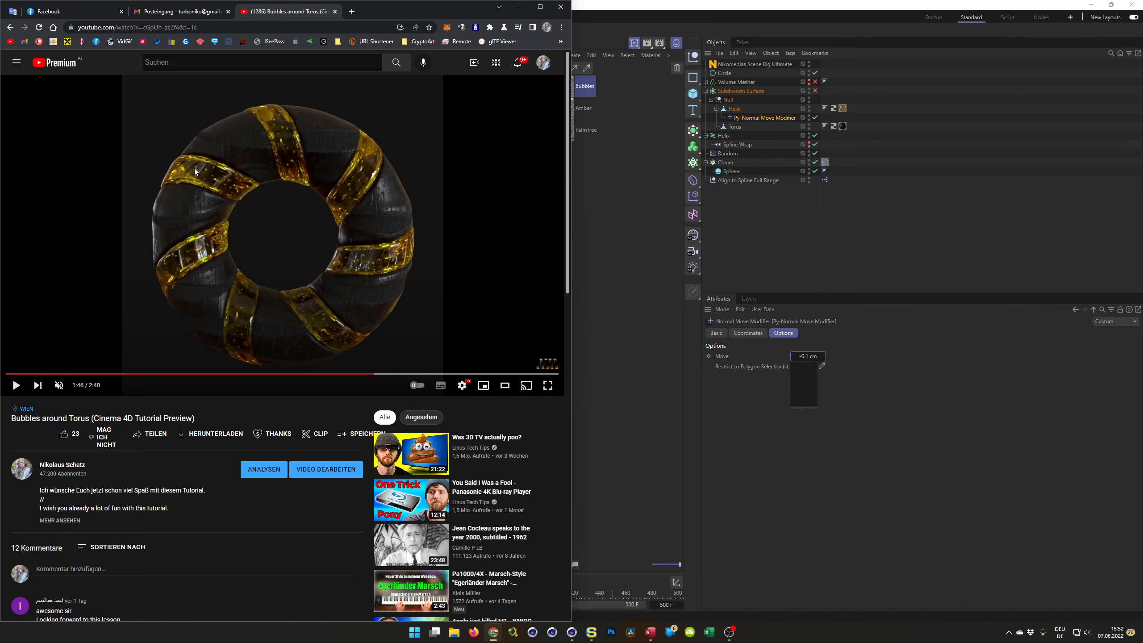
Return to Cinema 4D, turn off the interactive render region, and make Mid GI the active render setting.
{"action": "left_click", "coordinate": [596, 84]}
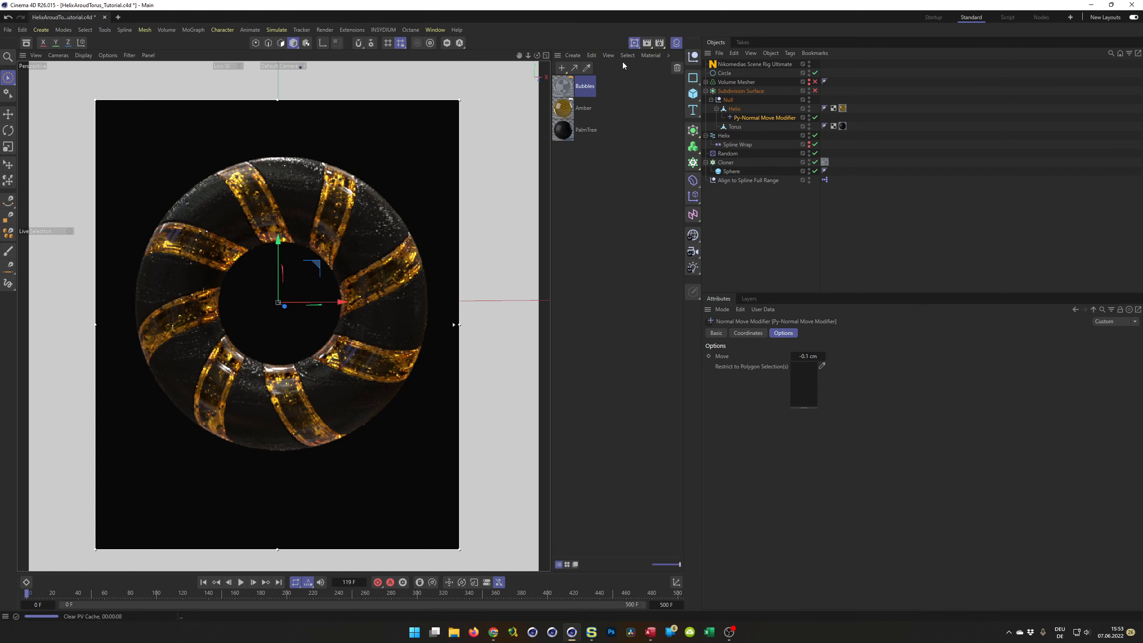
{"action": "left_click", "coordinate": [635, 45]}
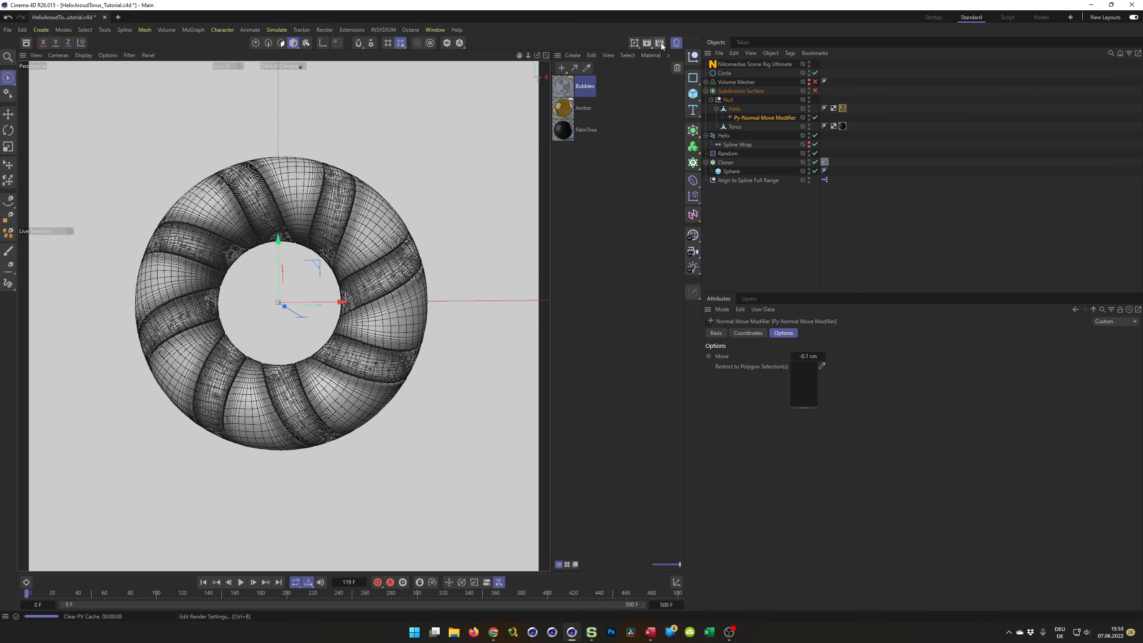
{"action": "left_click", "coordinate": [660, 43]}
{"action": "left_click", "coordinate": [665, 310]}
{"action": "left_click", "coordinate": [939, 37]}
Save the project and start a render to the Picture Viewer, stopping it before it finishes.
{"action": "key", "text": "ctrl+s"}
{"action": "key", "text": "shift+r"}
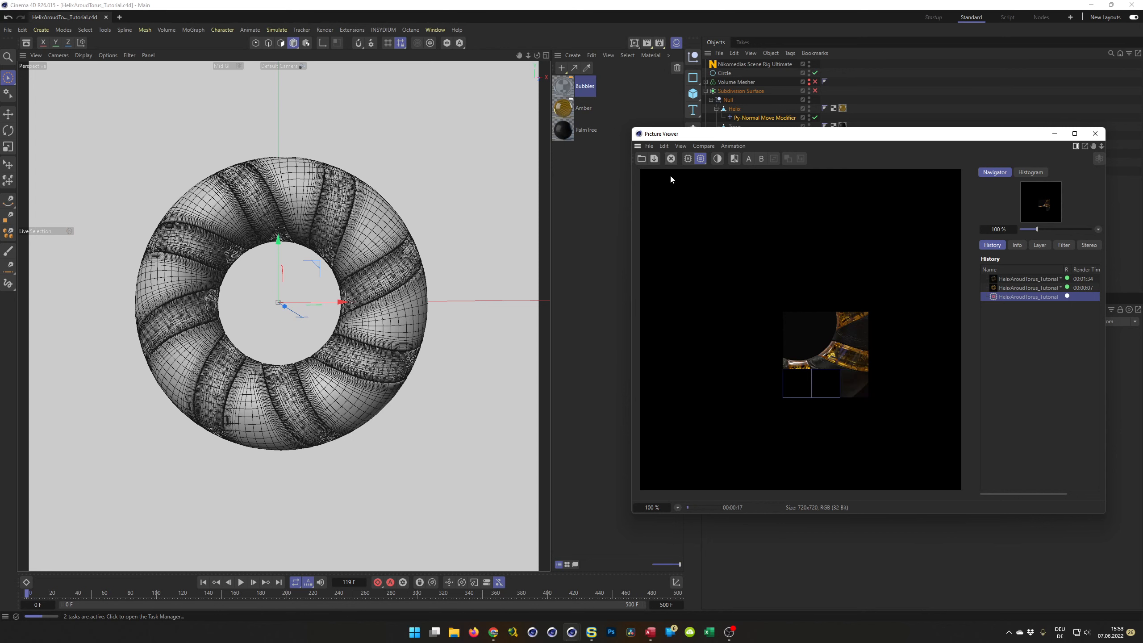
{"action": "left_click", "coordinate": [671, 163]}
{"action": "left_click", "coordinate": [581, 350]}
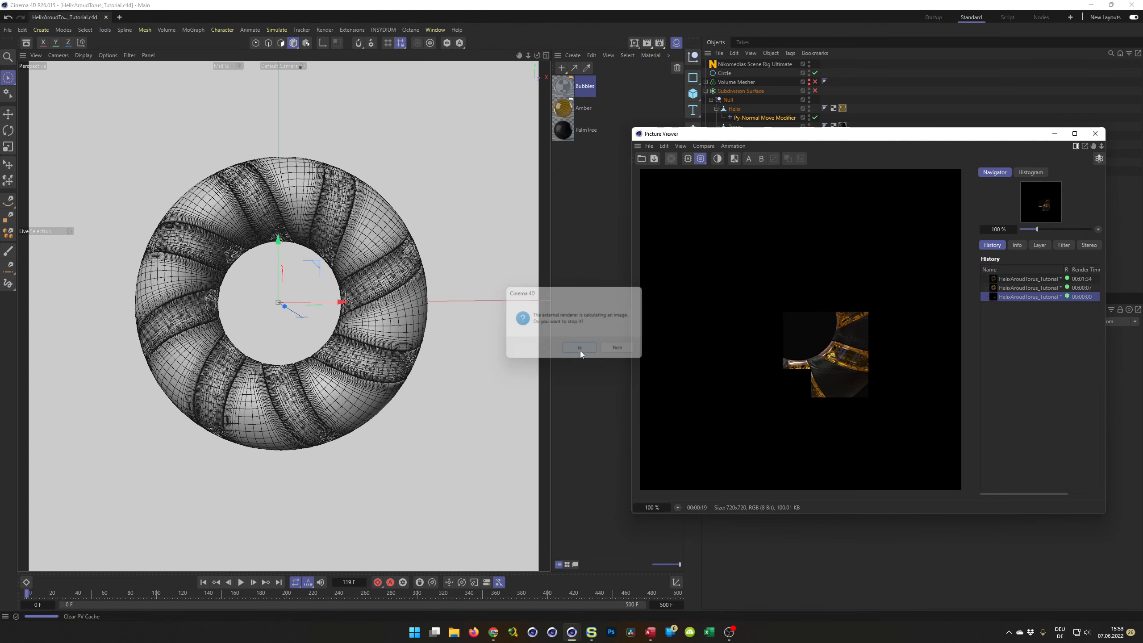
In the Mid GI Physical settings, set Sampling Subdivisions to 3 and Shading Subdivisions (Max) to 3.
{"action": "key", "text": "ctrl+b"}
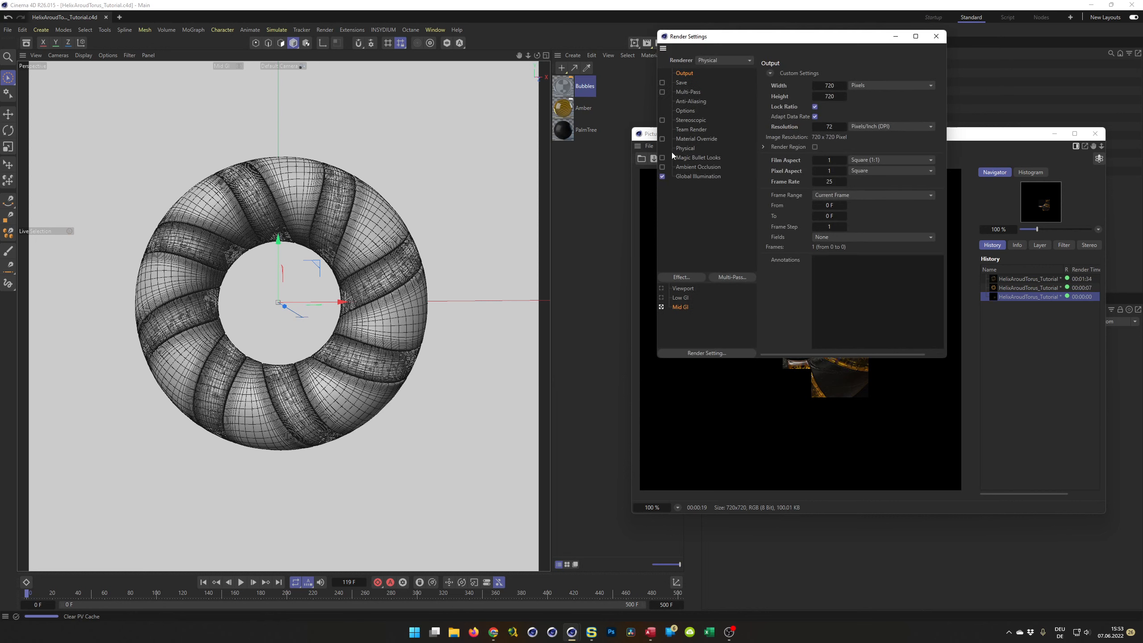
{"action": "left_click", "coordinate": [686, 149]}
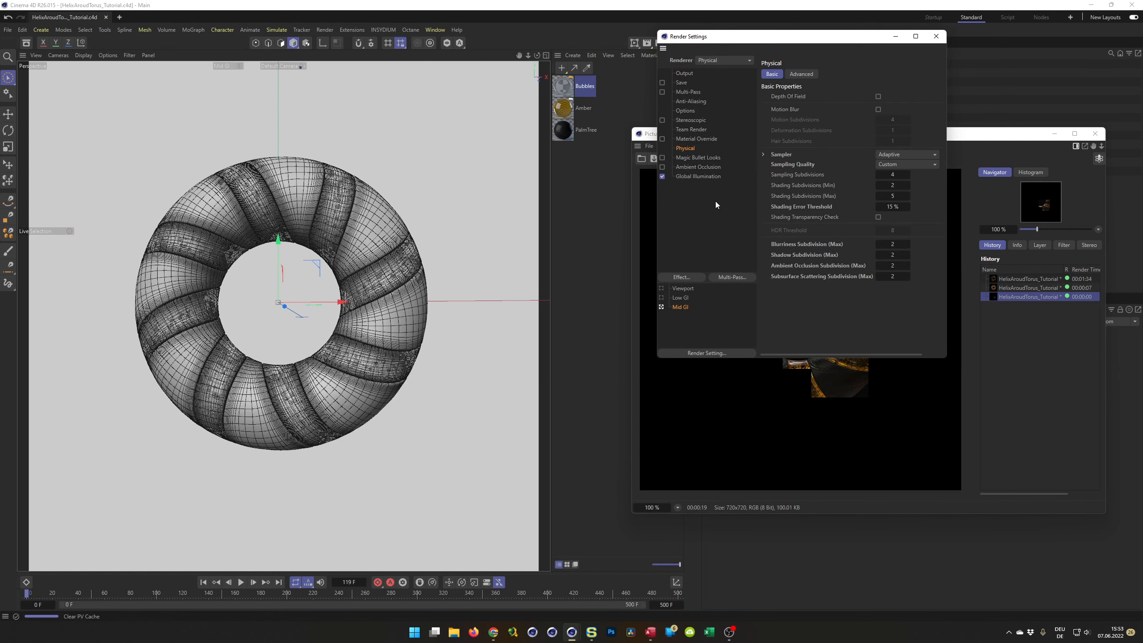
{"action": "left_click", "coordinate": [893, 174]}
{"action": "type", "text": "3"}
{"action": "key", "text": "Tab"}
{"action": "key", "text": "Tab"}
{"action": "type", "text": "3"}
{"action": "left_click", "coordinate": [936, 37]}
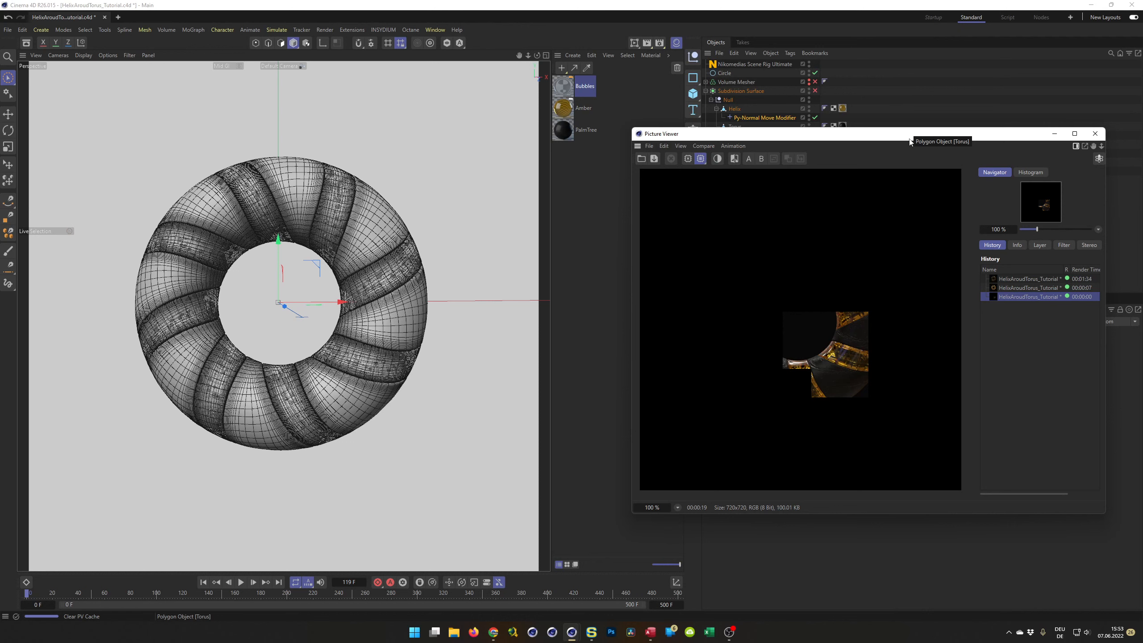
Render the frame again to the Picture Viewer, compare it with the stopped render, and close the viewer.
{"action": "key", "text": "shift+r"}
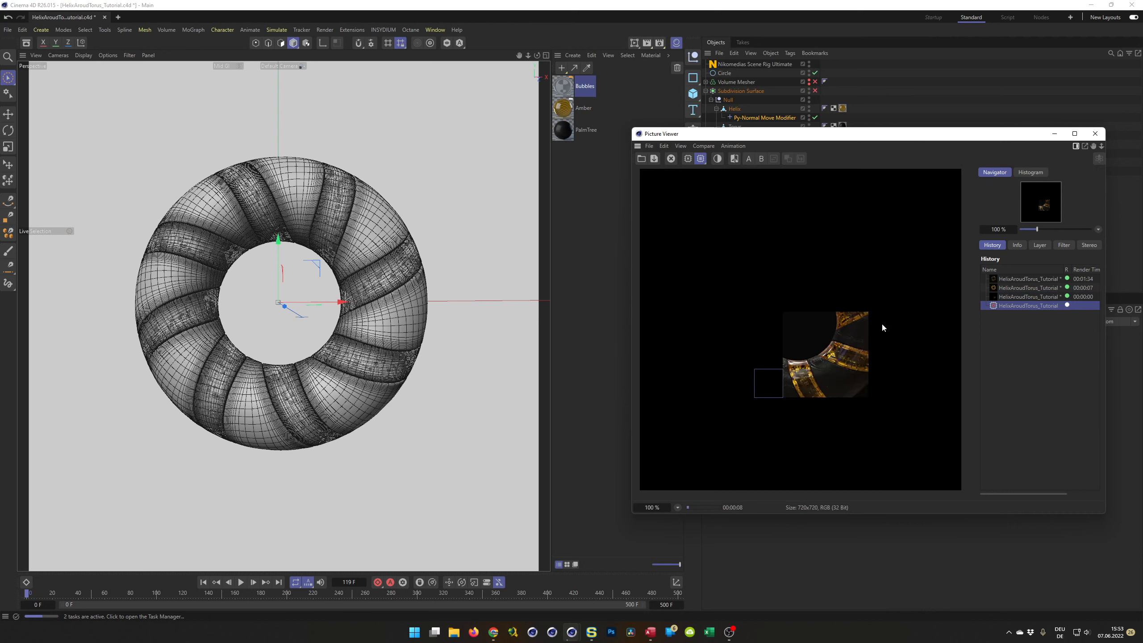
{"action": "left_click", "coordinate": [1003, 297]}
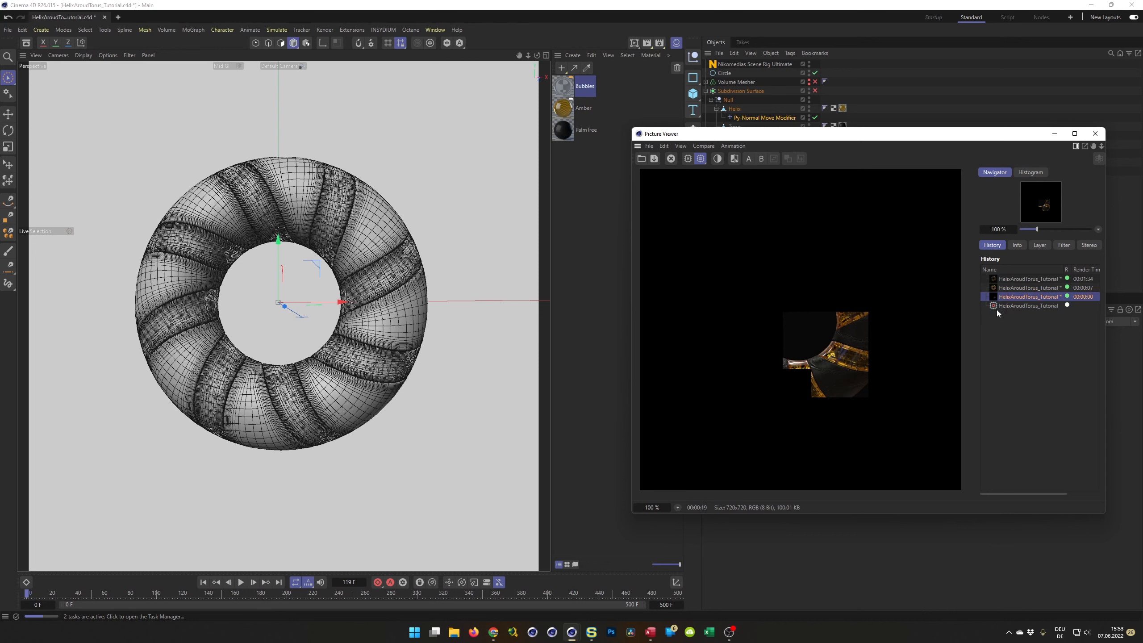
{"action": "left_click", "coordinate": [1003, 306]}
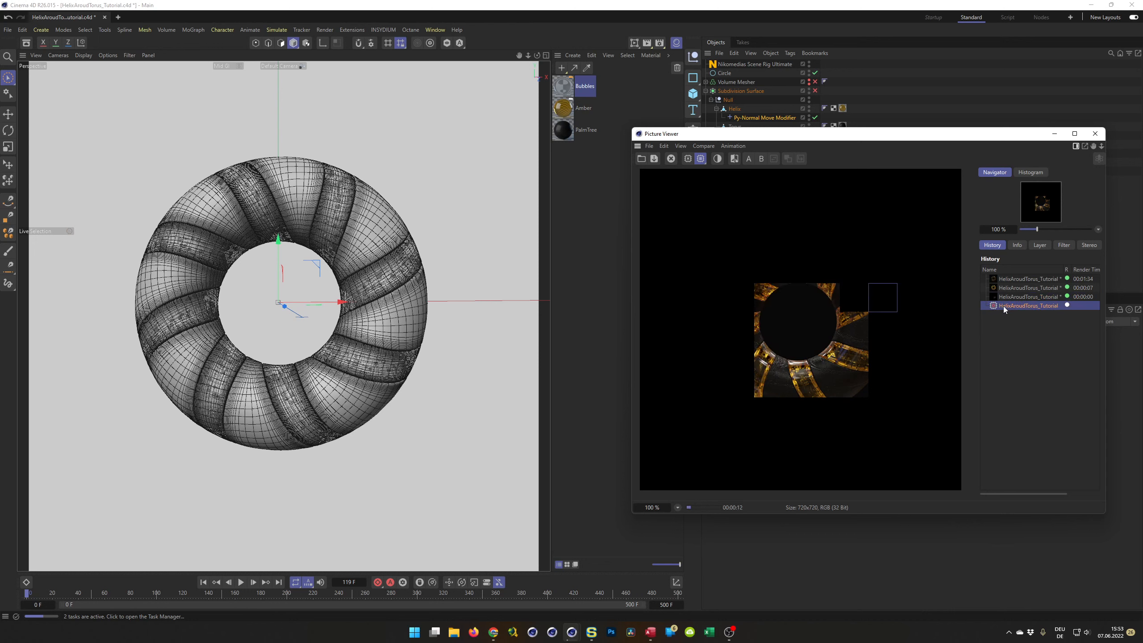
{"action": "left_click", "coordinate": [1007, 297]}
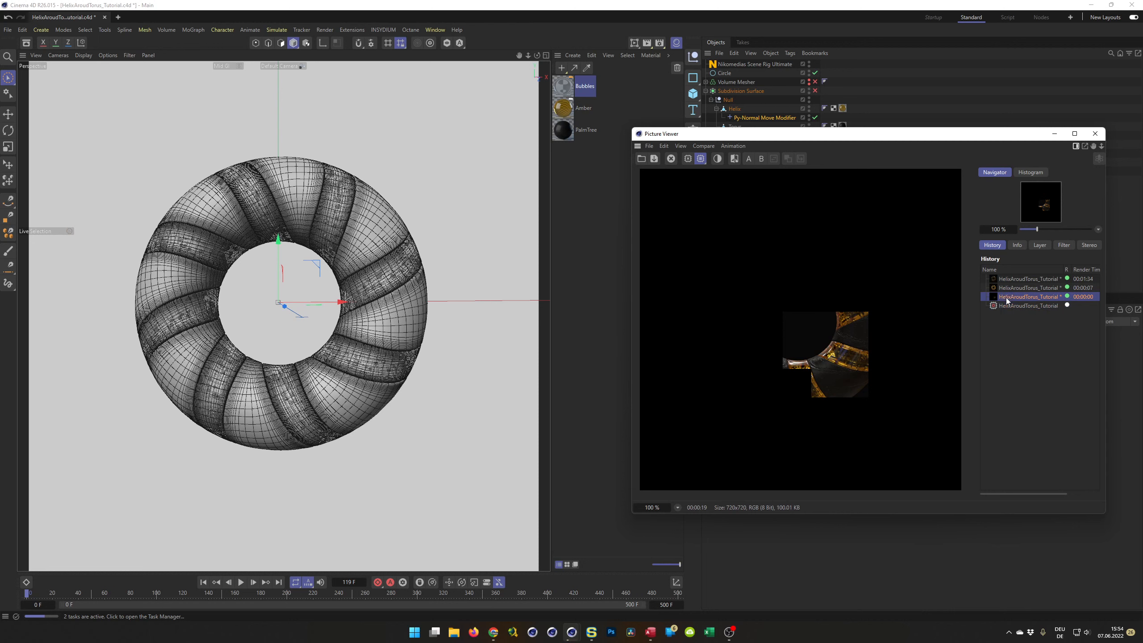
{"action": "left_click", "coordinate": [1005, 306]}
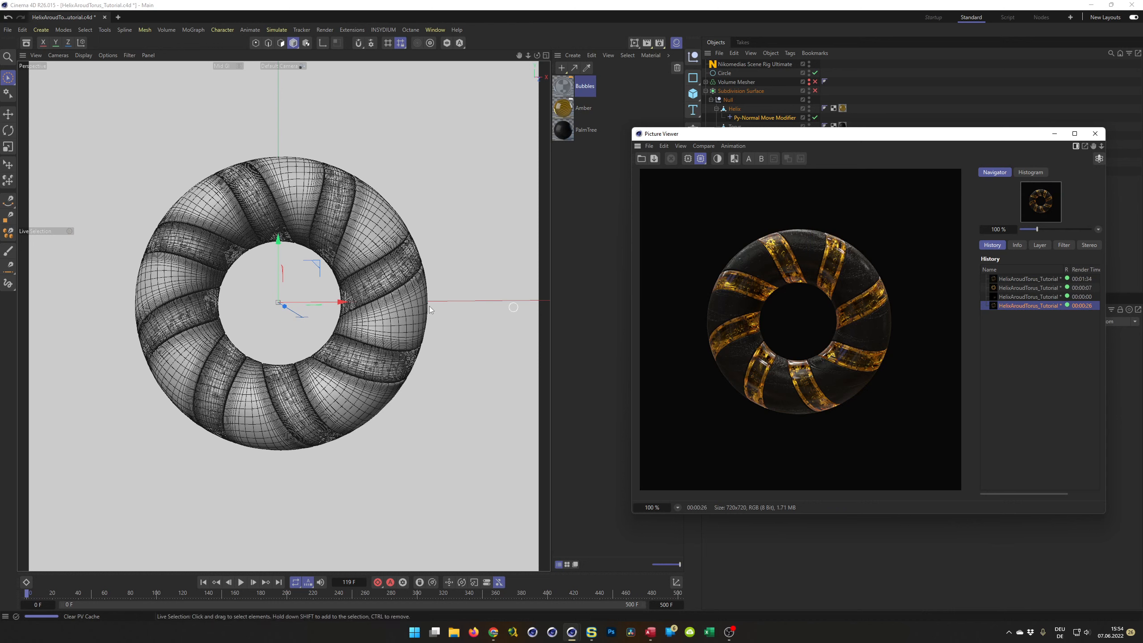
{"action": "left_click", "coordinate": [1095, 135]}
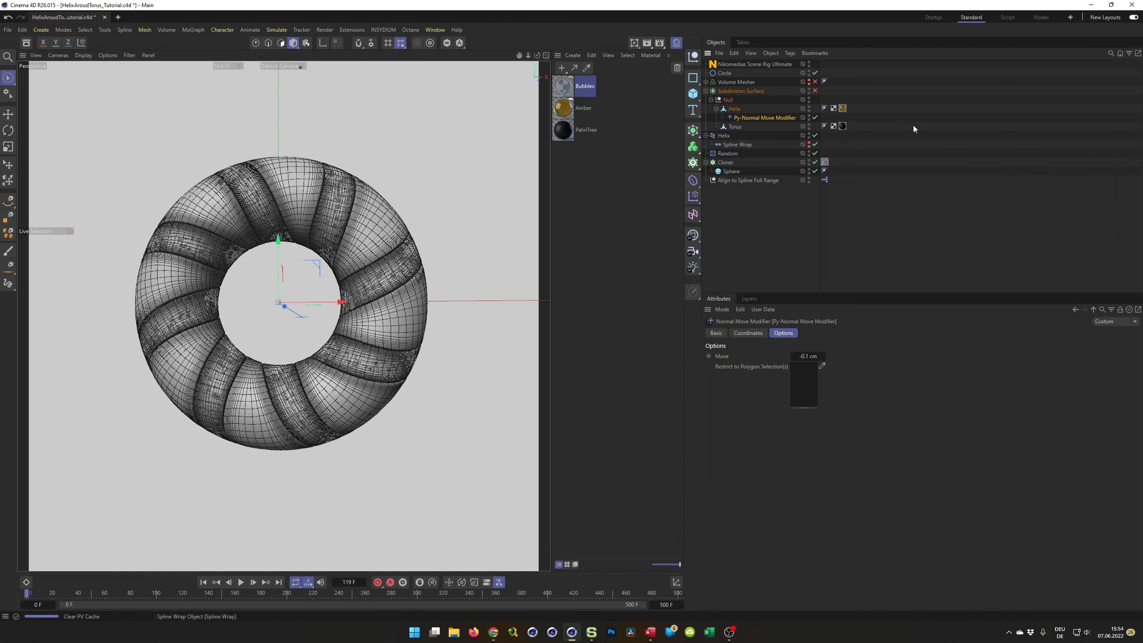
Add a camera to the scene and look through it in the viewport.
{"action": "left_click", "coordinate": [738, 64]}
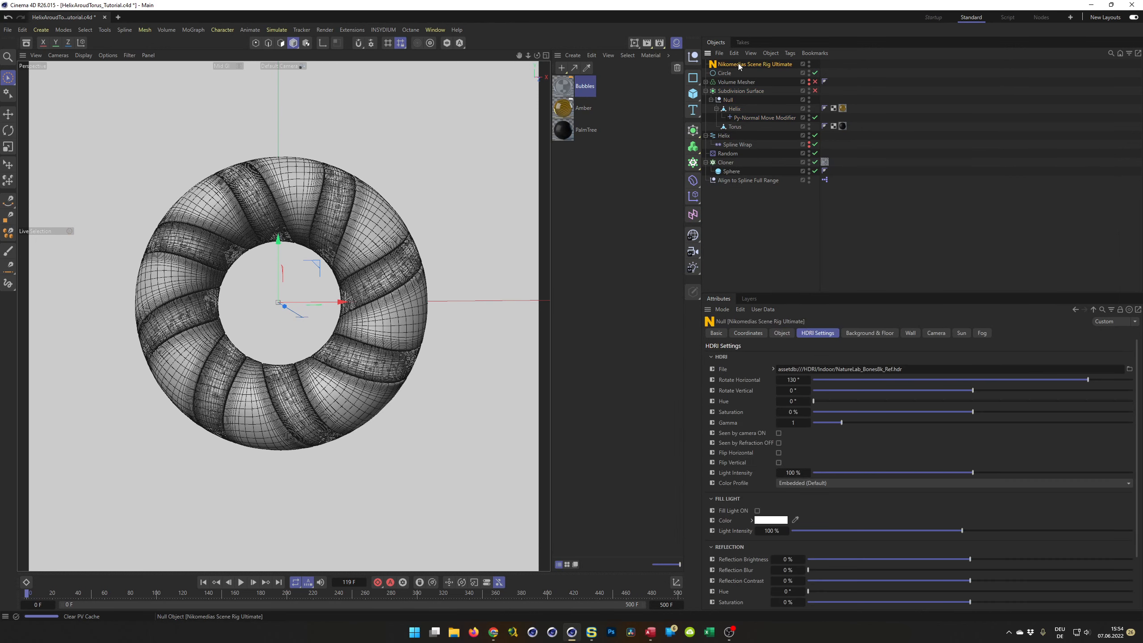
{"action": "left_click", "coordinate": [697, 259]}
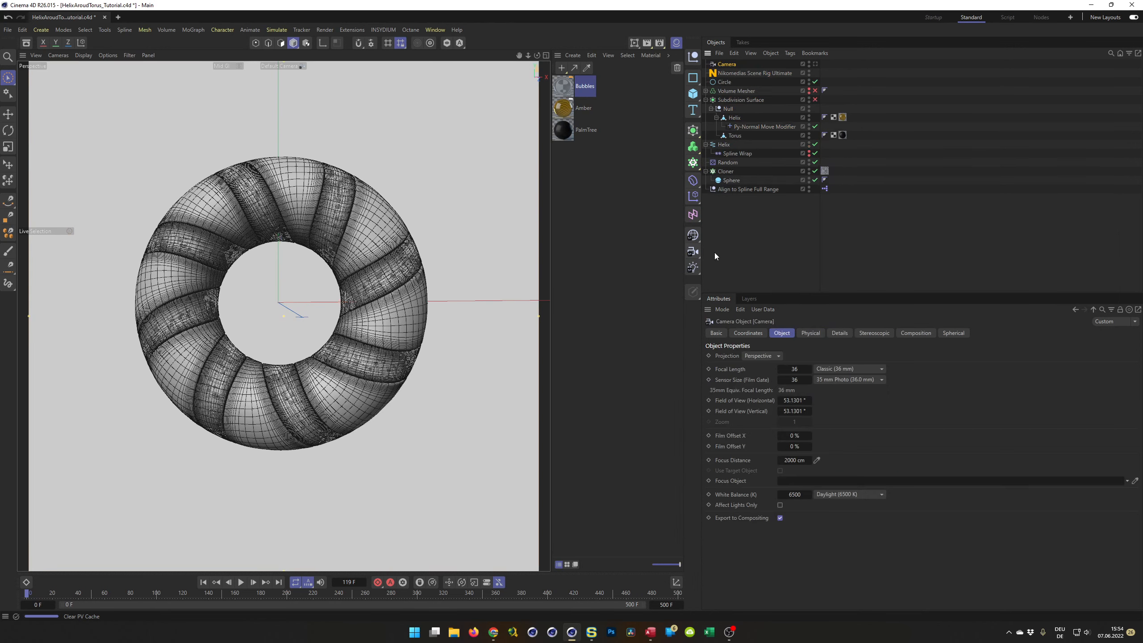
{"action": "left_click", "coordinate": [729, 56]}
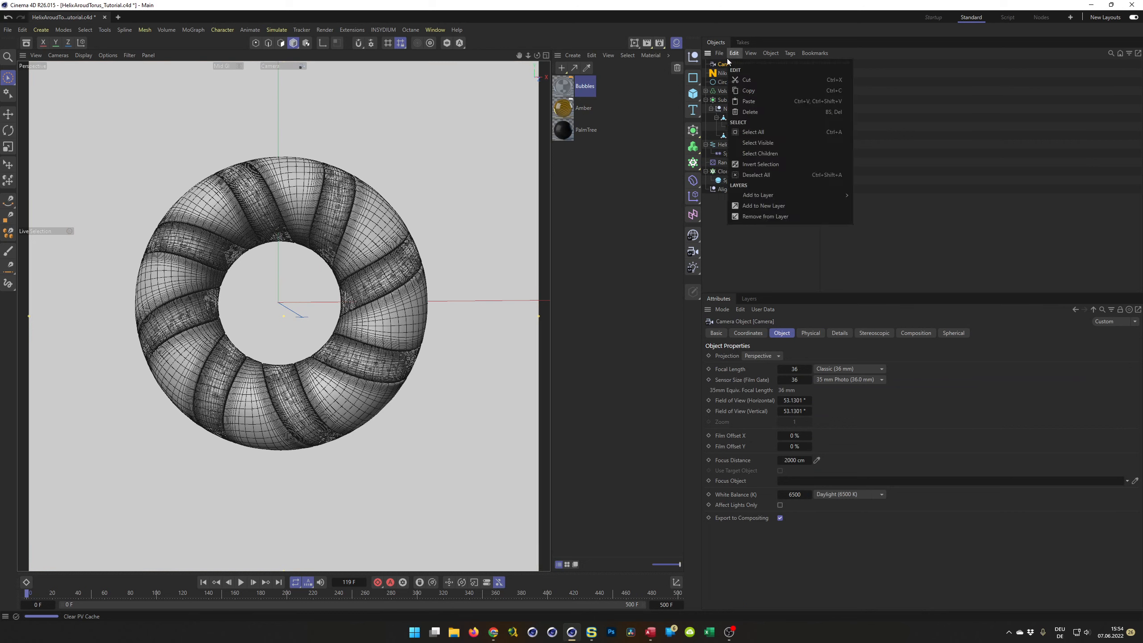
{"action": "left_click", "coordinate": [723, 64]}
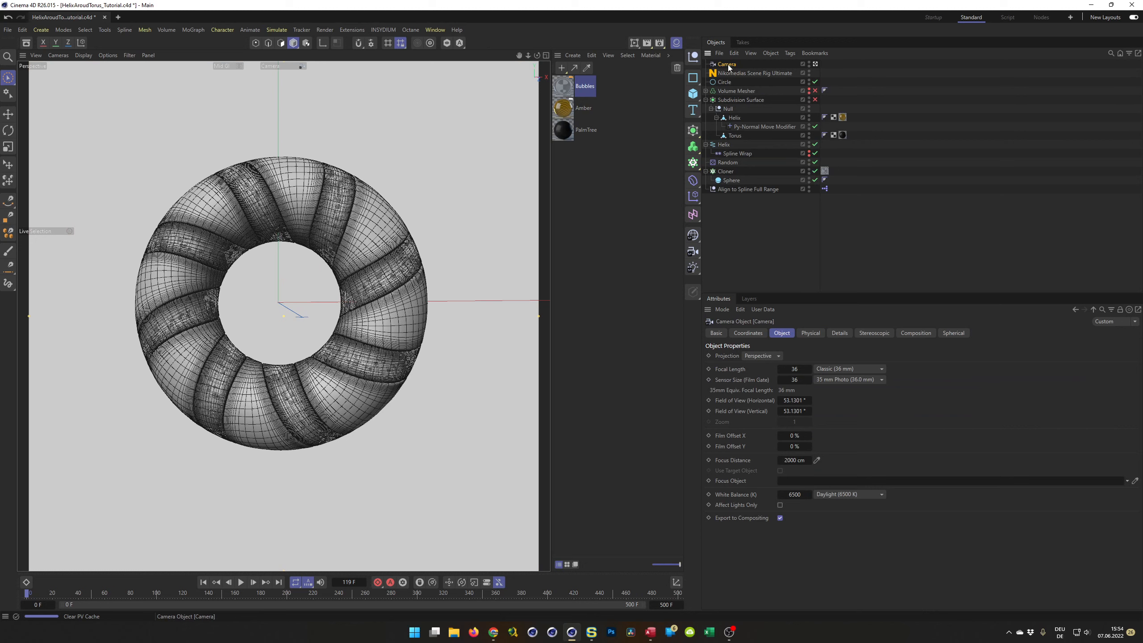
Set the camera's heading and pitch rotation to 0°.
{"action": "left_click", "coordinate": [748, 333]}
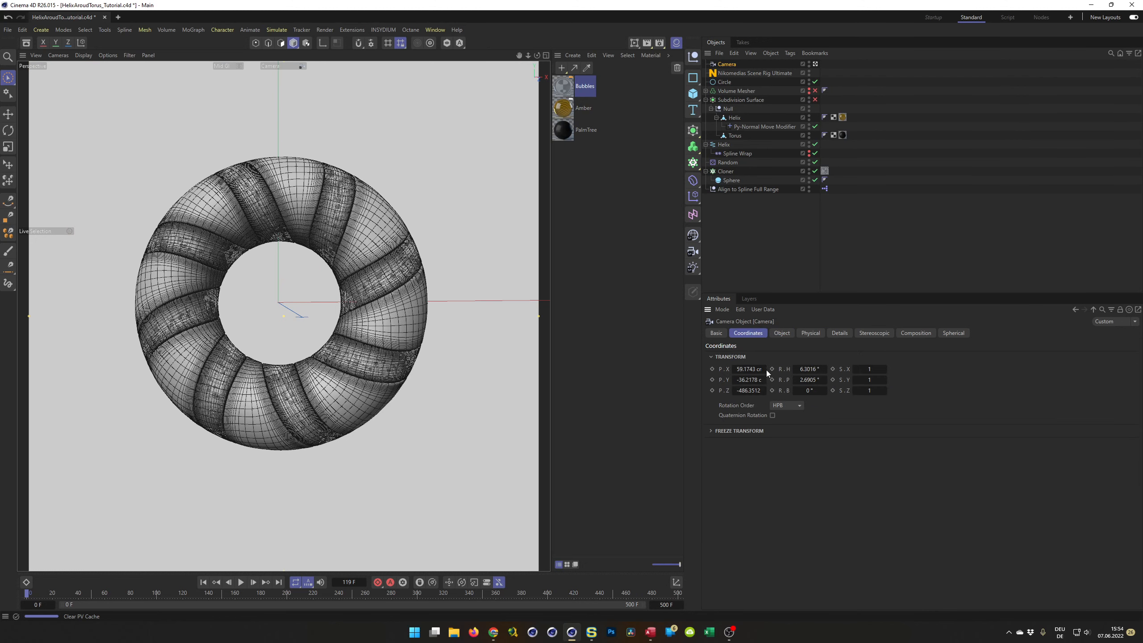
{"action": "left_click", "coordinate": [809, 369]}
{"action": "type", "text": "0"}
{"action": "key", "text": "Tab"}
{"action": "type", "text": "0"}
{"action": "key", "text": "Return"}
Set the camera's X and Y position to 0 cm and bring it closer along Z until the torus nearly fills the frame.
{"action": "left_click", "coordinate": [748, 369]}
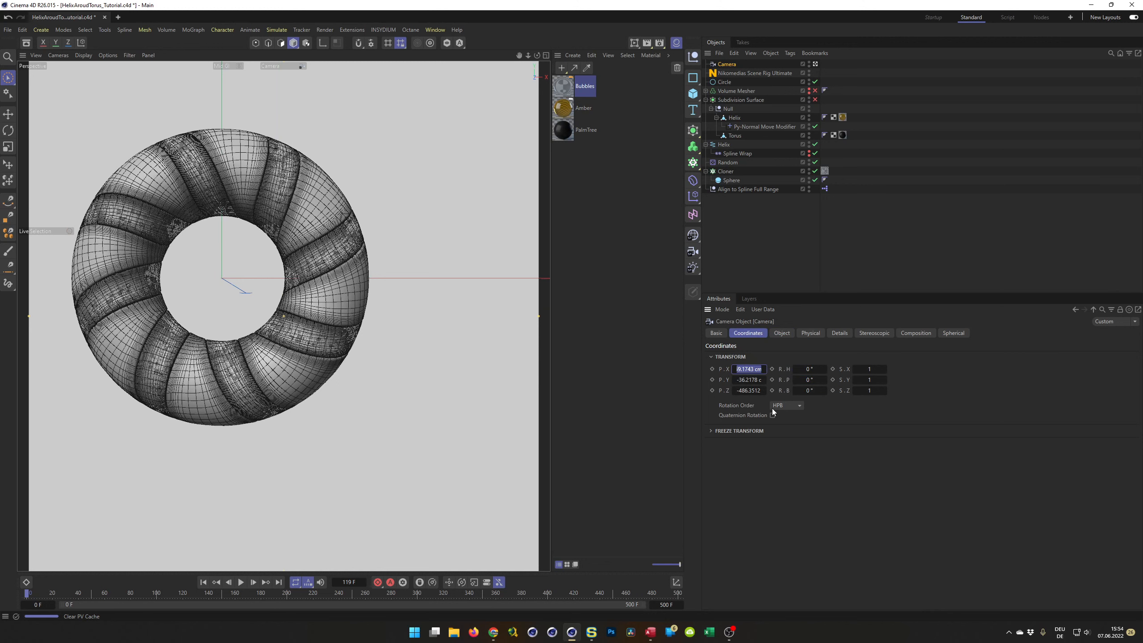
{"action": "type", "text": "0"}
{"action": "key", "text": "Tab"}
{"action": "type", "text": "0"}
{"action": "key", "text": "Return"}
{"action": "mouse_move", "coordinate": [751, 390]}
{"action": "left_mouse_down"}
{"action": "mouse_move", "coordinate": [795, 390]}
{"action": "mouse_move", "coordinate": [747, 391]}
{"action": "left_mouse_up"}
Render the camera view to the Picture Viewer and add the Denoiser effect to the Mid GI render setting.
{"action": "key", "text": "shift+r"}
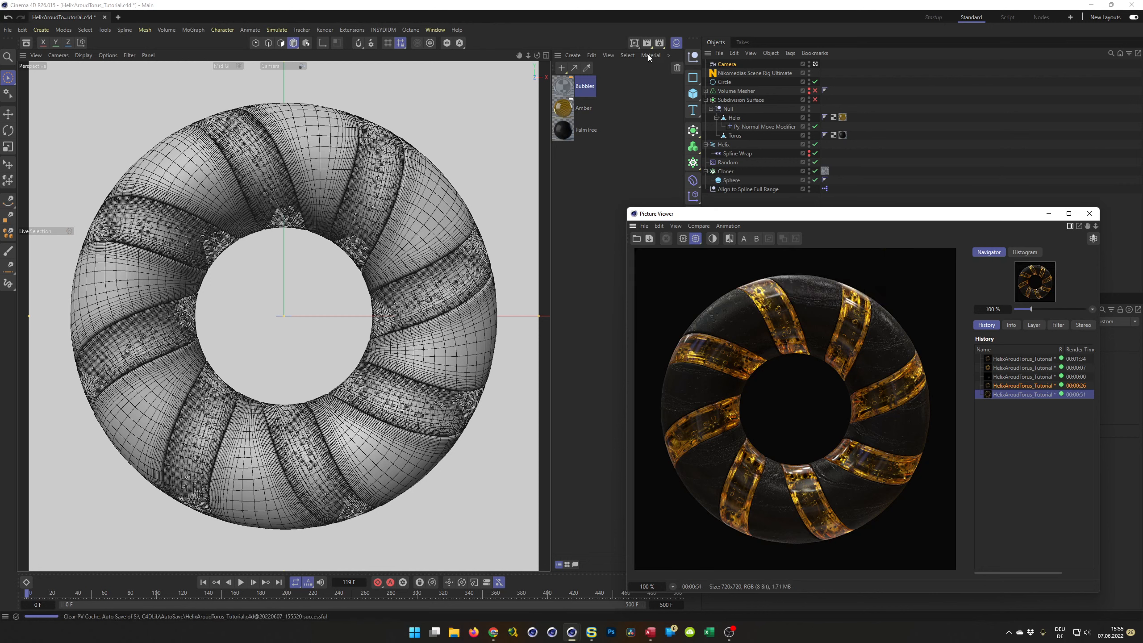
{"action": "left_click", "coordinate": [661, 43]}
{"action": "left_click_drag", "start_coordinate": [723, 37], "coordinate": [333, 107]}
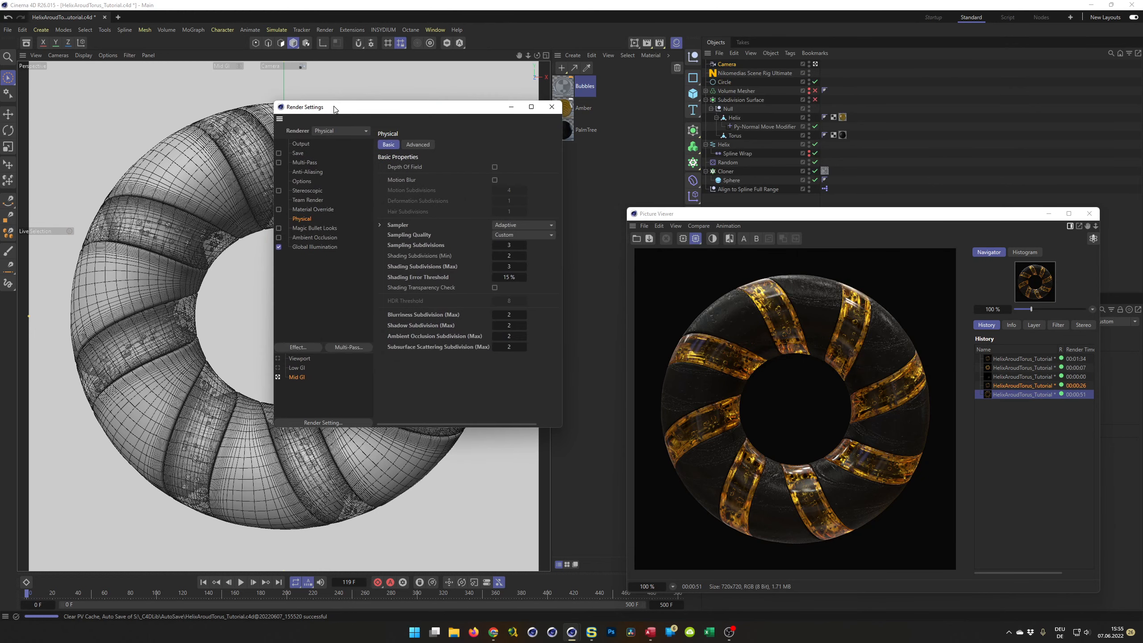
{"action": "left_click", "coordinate": [298, 347]}
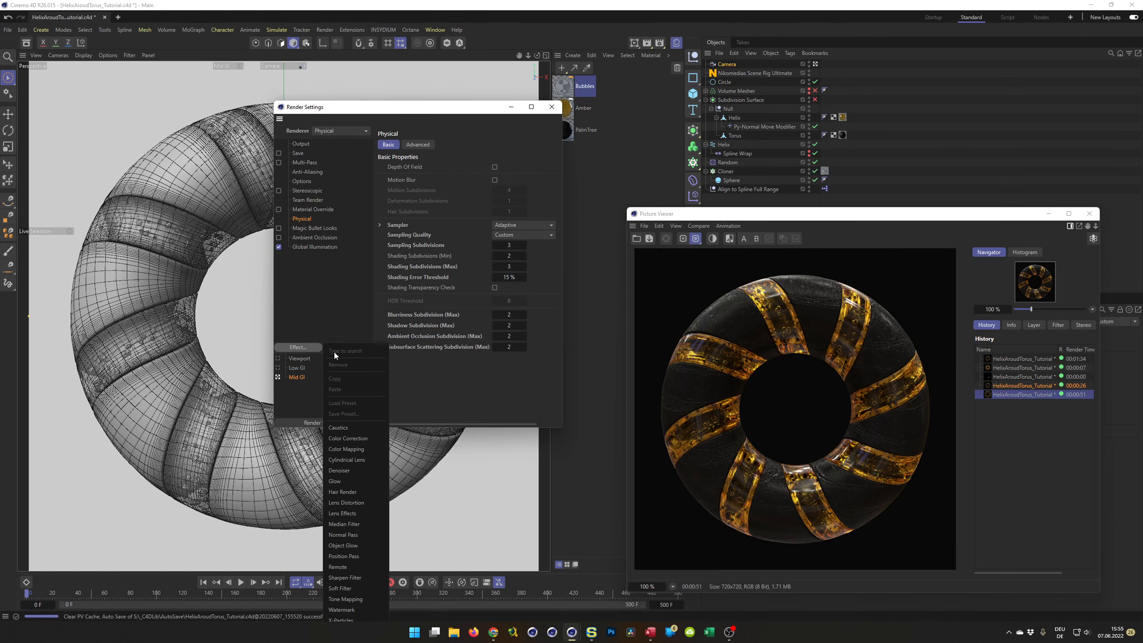
{"action": "left_click", "coordinate": [355, 472]}
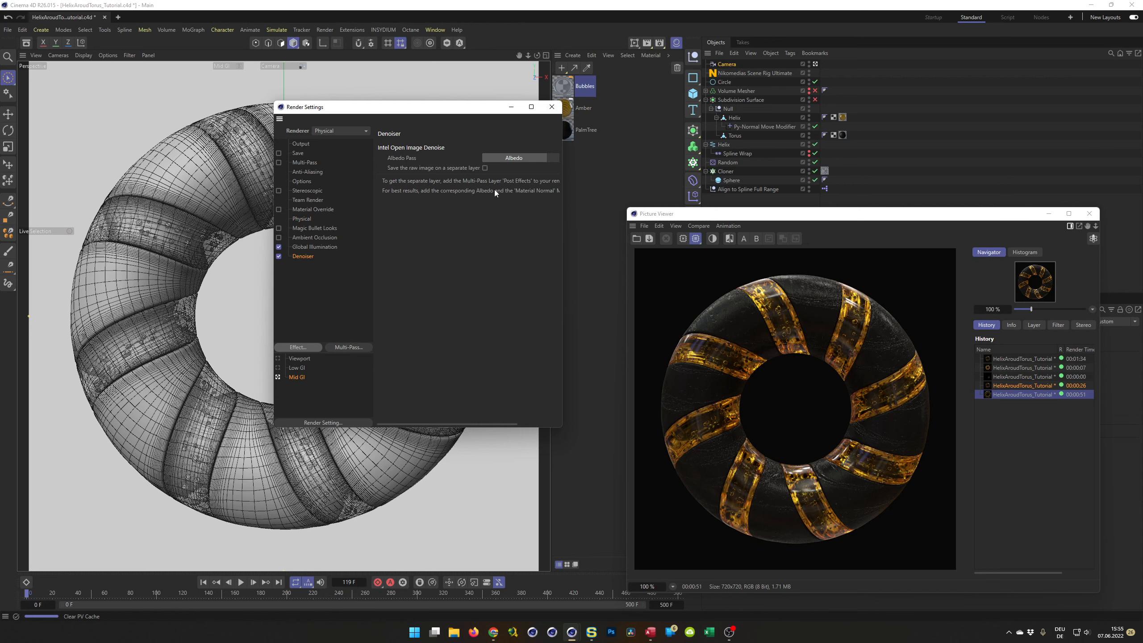
{"action": "left_click", "coordinate": [552, 107]}
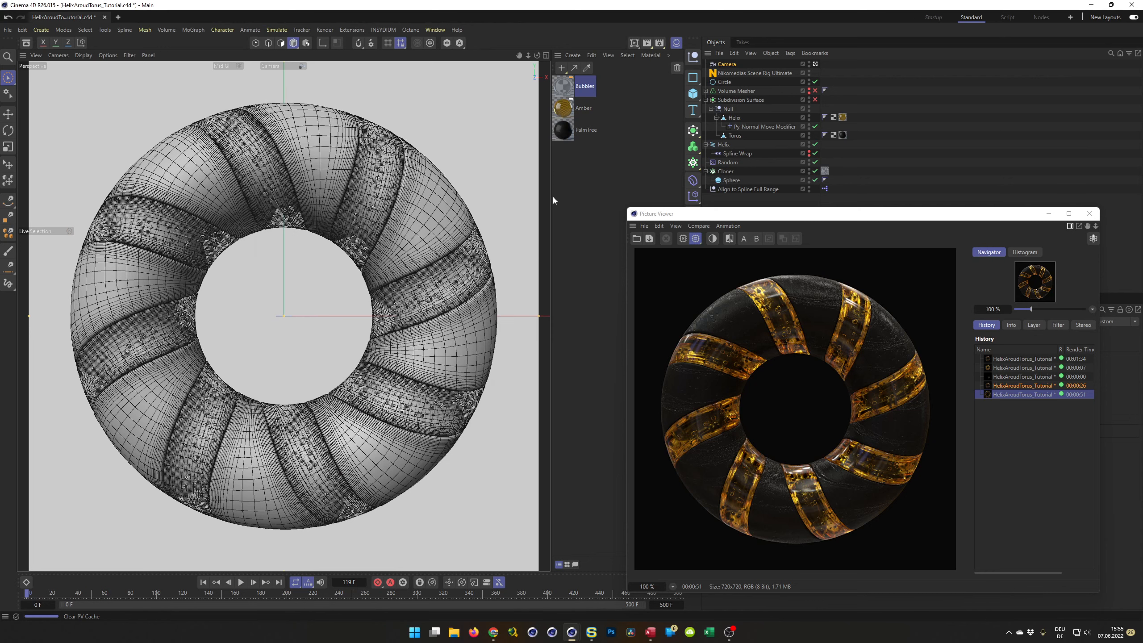
Close the Picture Viewer and set the camera's Z position to -342 cm.
{"action": "left_click_drag", "start_coordinate": [697, 218], "coordinate": [668, 228]}
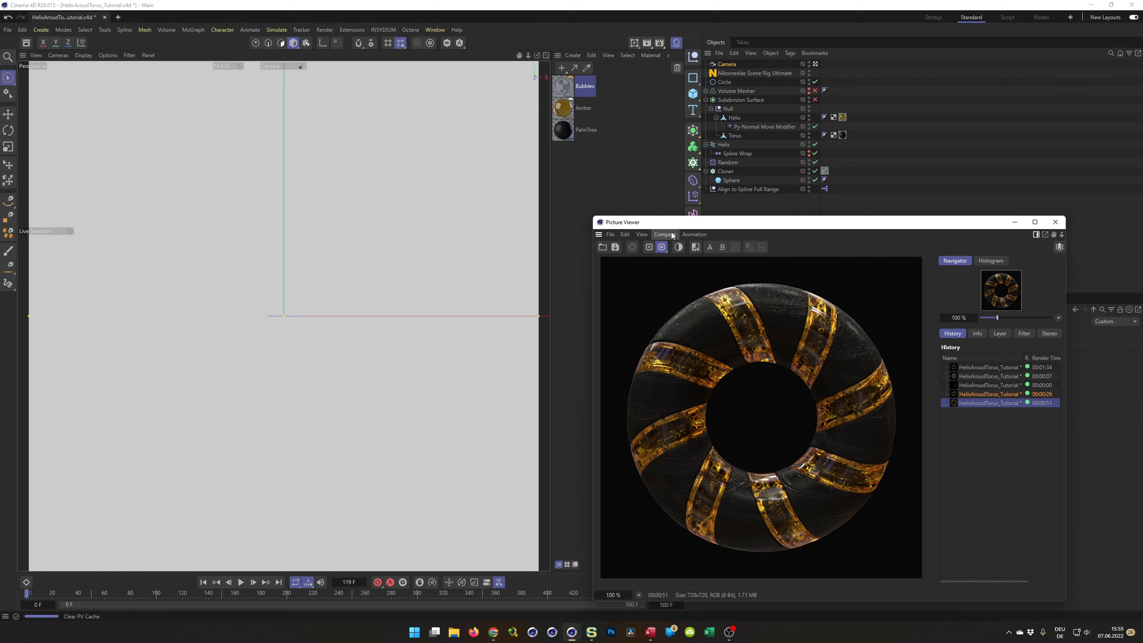
{"action": "left_click", "coordinate": [1055, 221]}
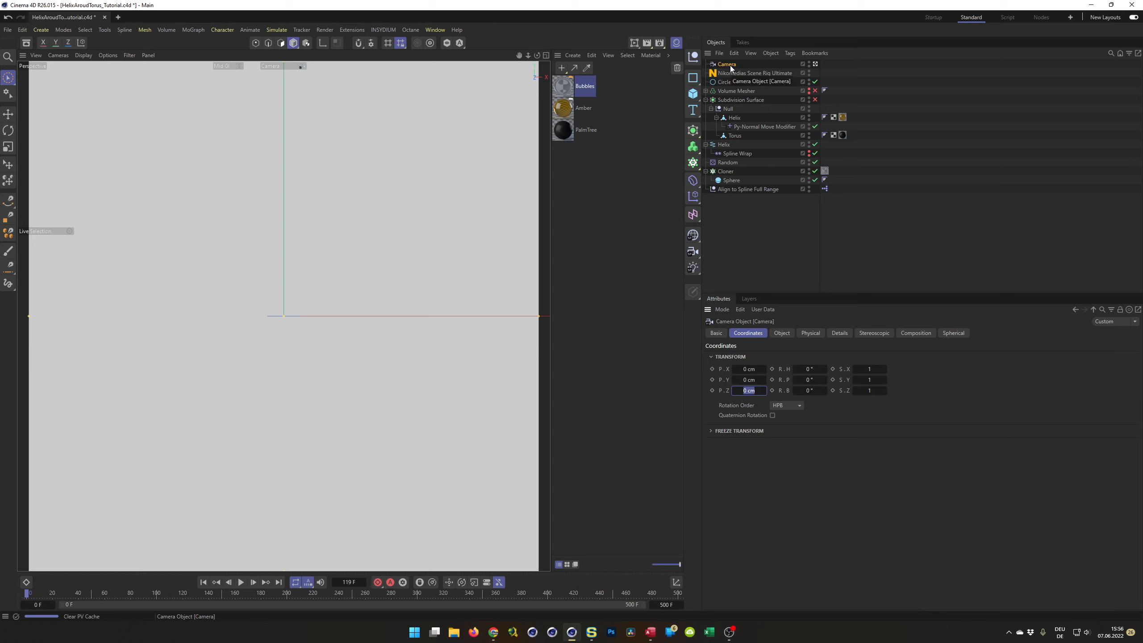
{"action": "left_click", "coordinate": [766, 464]}
{"action": "left_click_drag", "start_coordinate": [764, 390], "coordinate": [624, 391]}
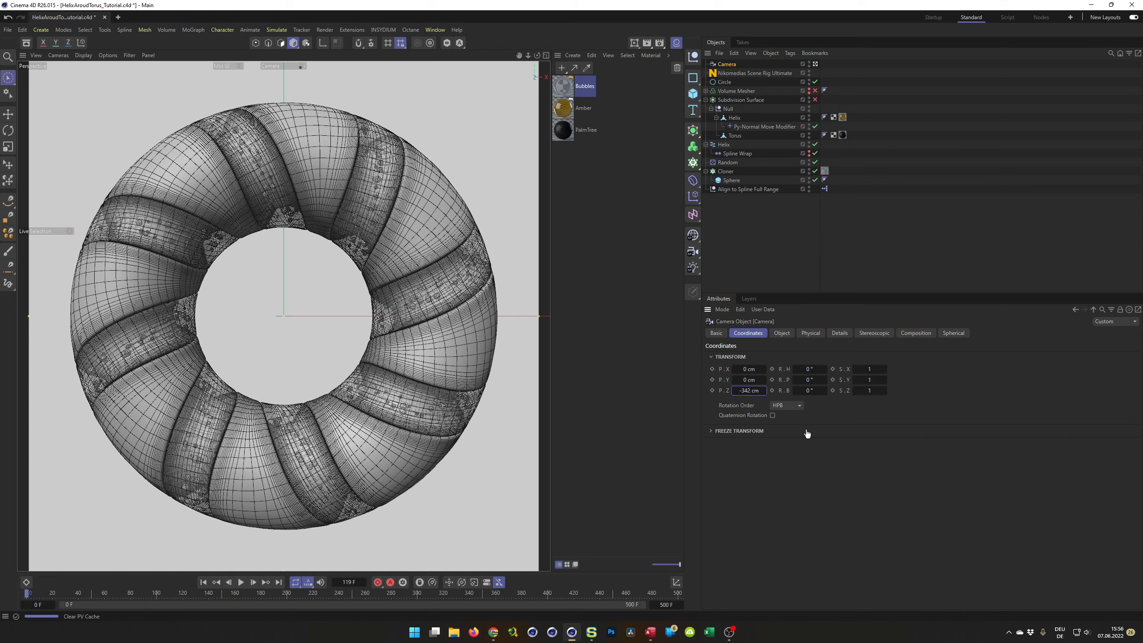
Leave the camera view, examine the torus from other angles, and return to looking through the camera.
{"action": "key", "text": "ctrl+shift+z"}
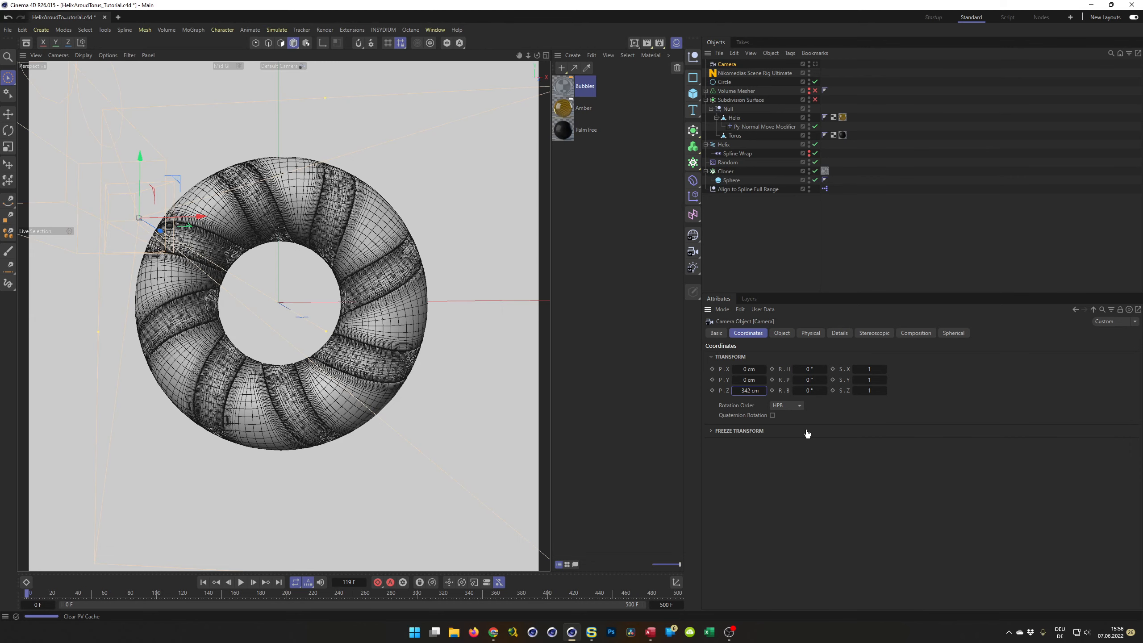
{"action": "key", "text": "ctrl+shift+z"}
{"action": "key", "text": "ctrl+shift+z"}
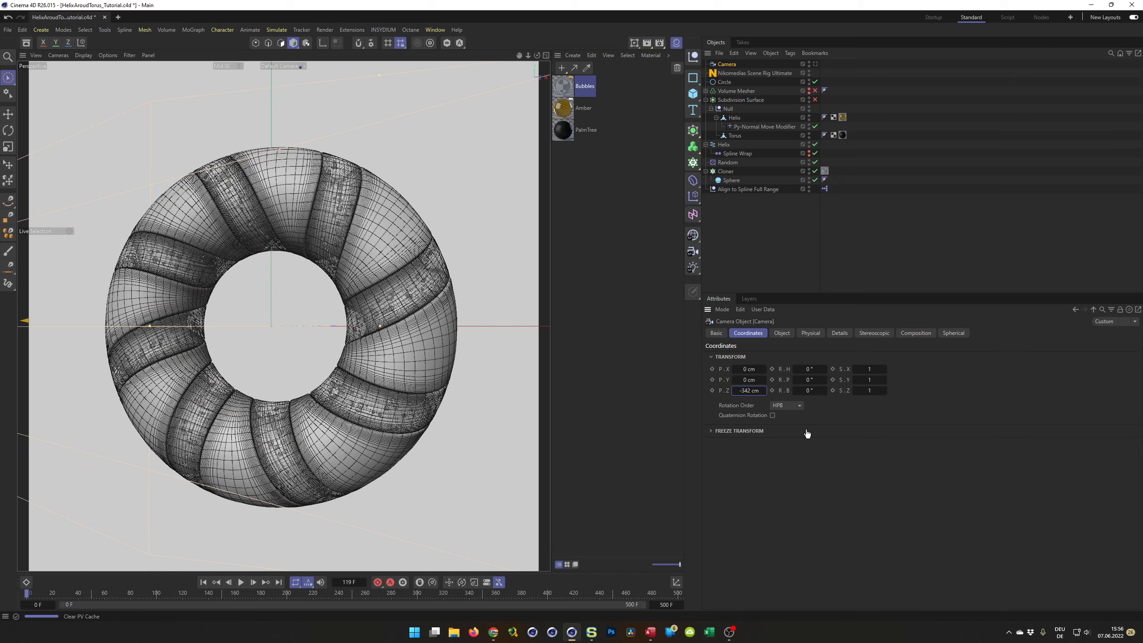
{"action": "key", "text": "ctrl+shift+z"}
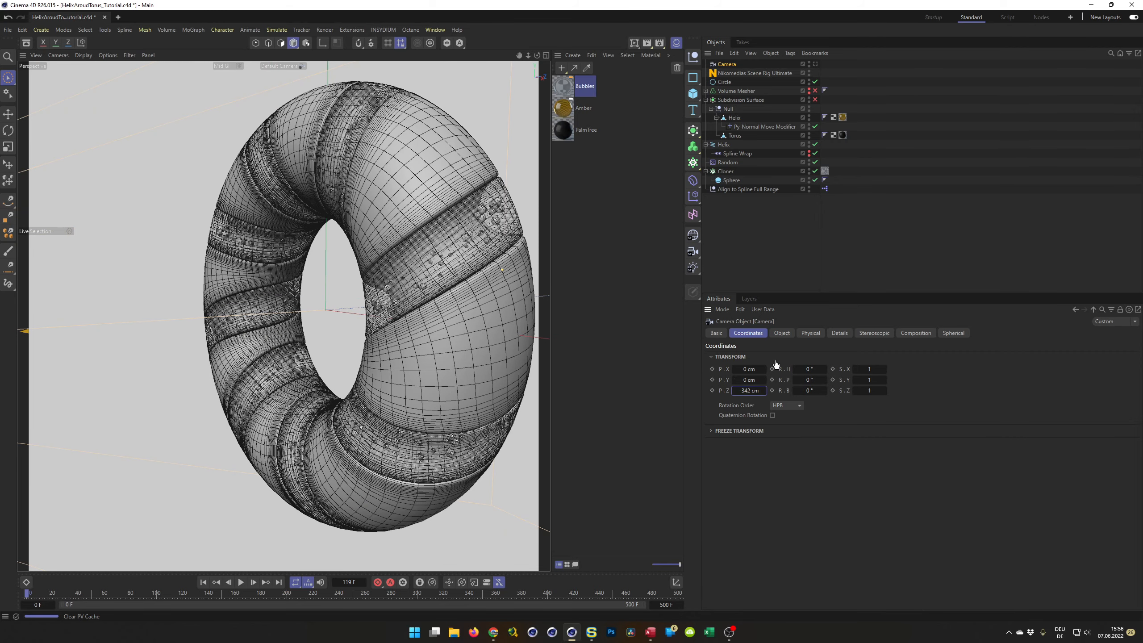
{"action": "left_click", "coordinate": [815, 63]}
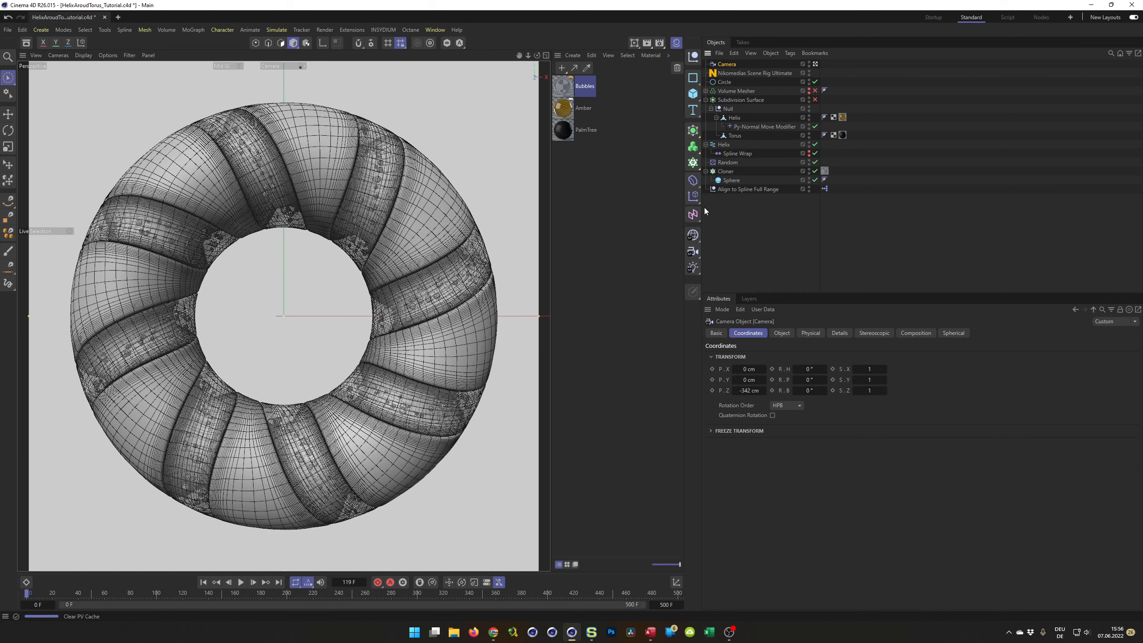
Check that the Denoiser is enabled in Mid GI and render the camera view again to the Picture Viewer.
{"action": "left_click", "coordinate": [660, 42]}
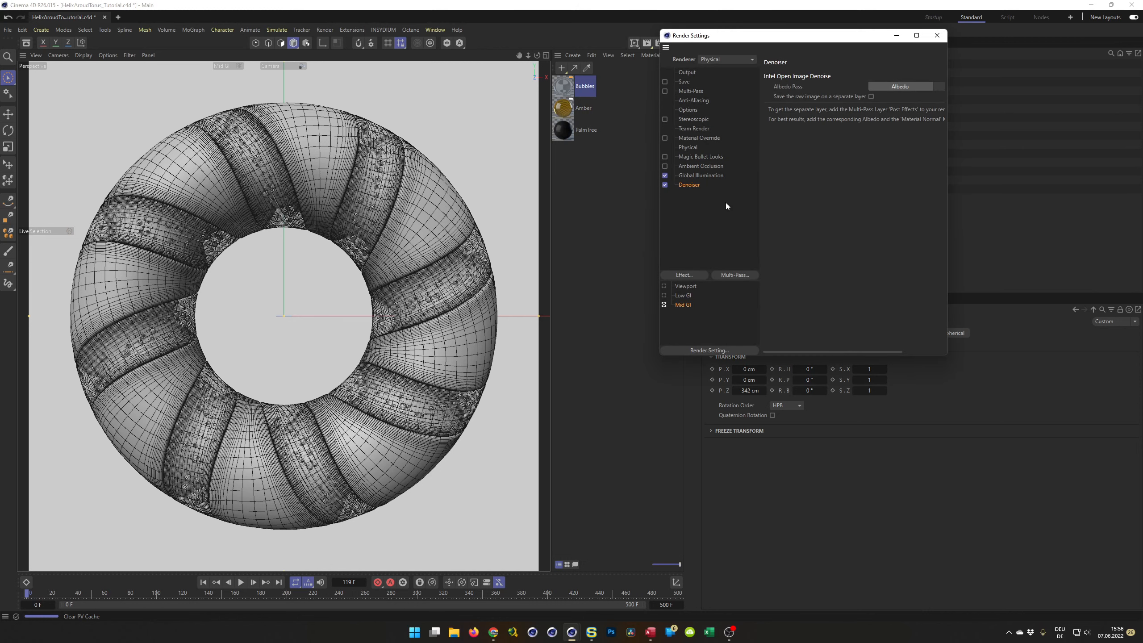
{"action": "left_click", "coordinate": [939, 38]}
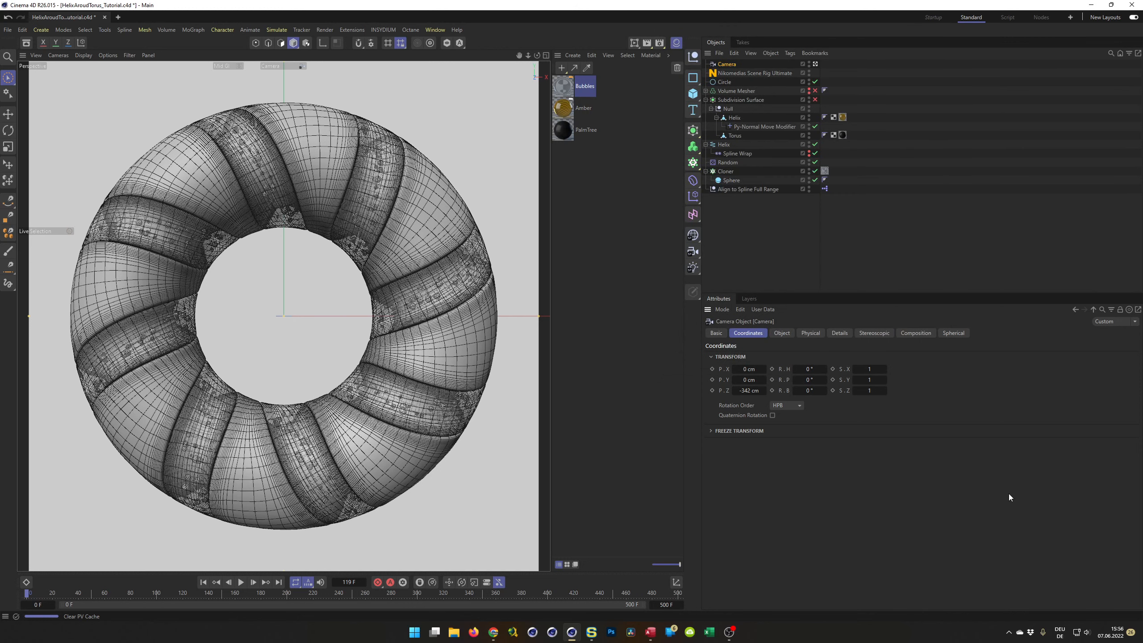
{"action": "key", "text": "shift+r"}
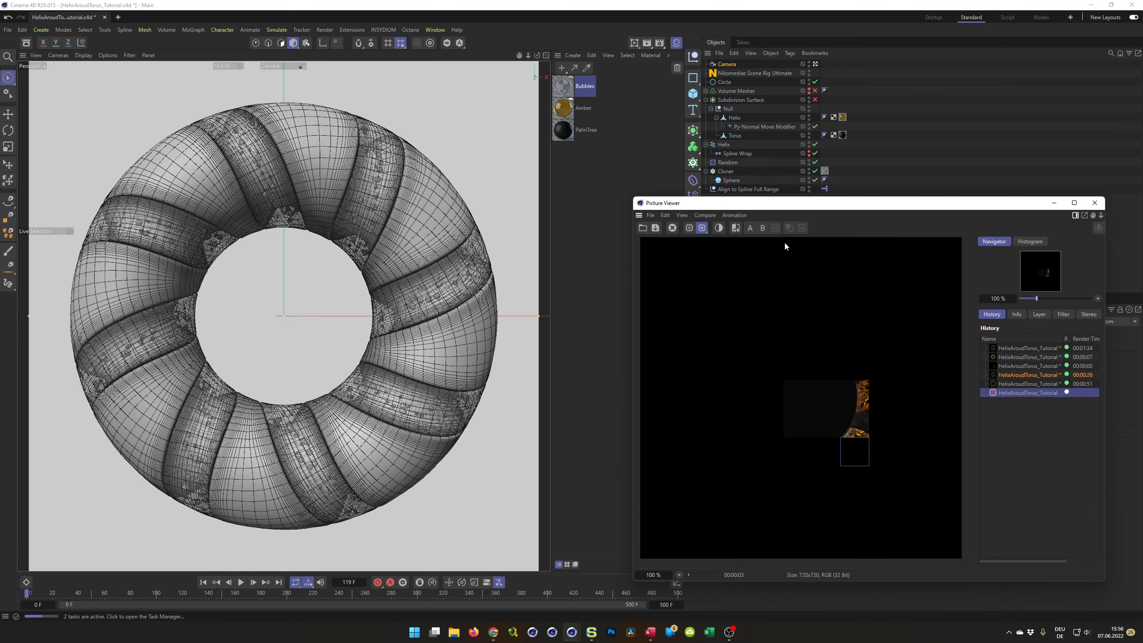
Compare the denoised render with the previous one by alternating between the two latest entries in the render history.
{"action": "left_click", "coordinate": [1007, 383]}
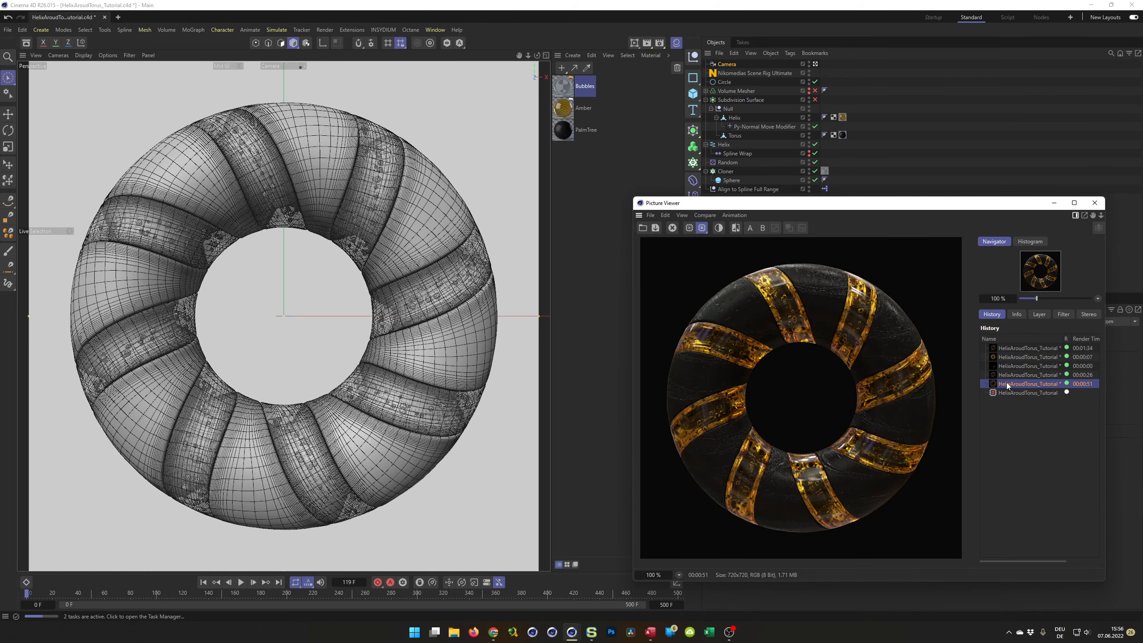
{"action": "left_click", "coordinate": [1007, 392]}
{"action": "left_click", "coordinate": [1008, 383]}
{"action": "left_click", "coordinate": [1011, 392]}
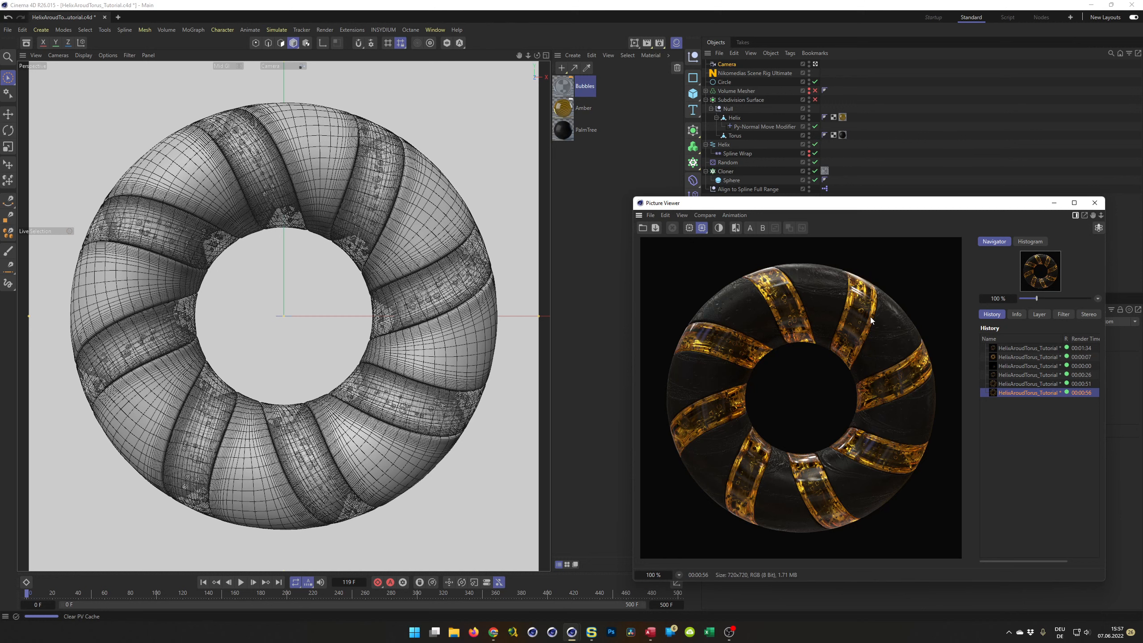
{"action": "left_click", "coordinate": [1013, 384]}
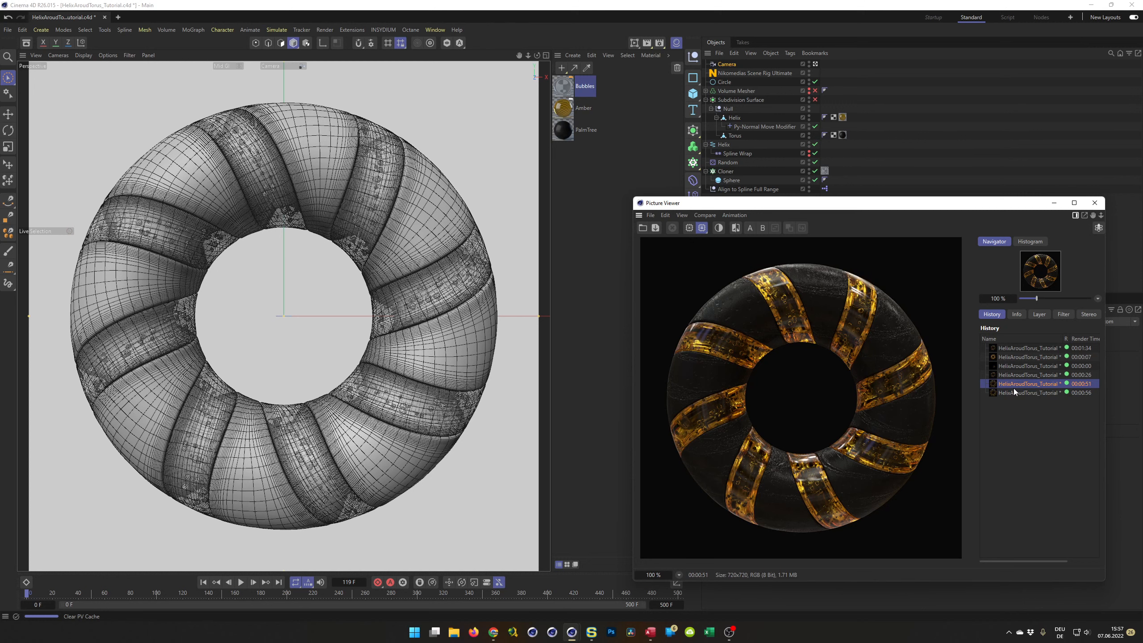
{"action": "left_click", "coordinate": [1013, 391]}
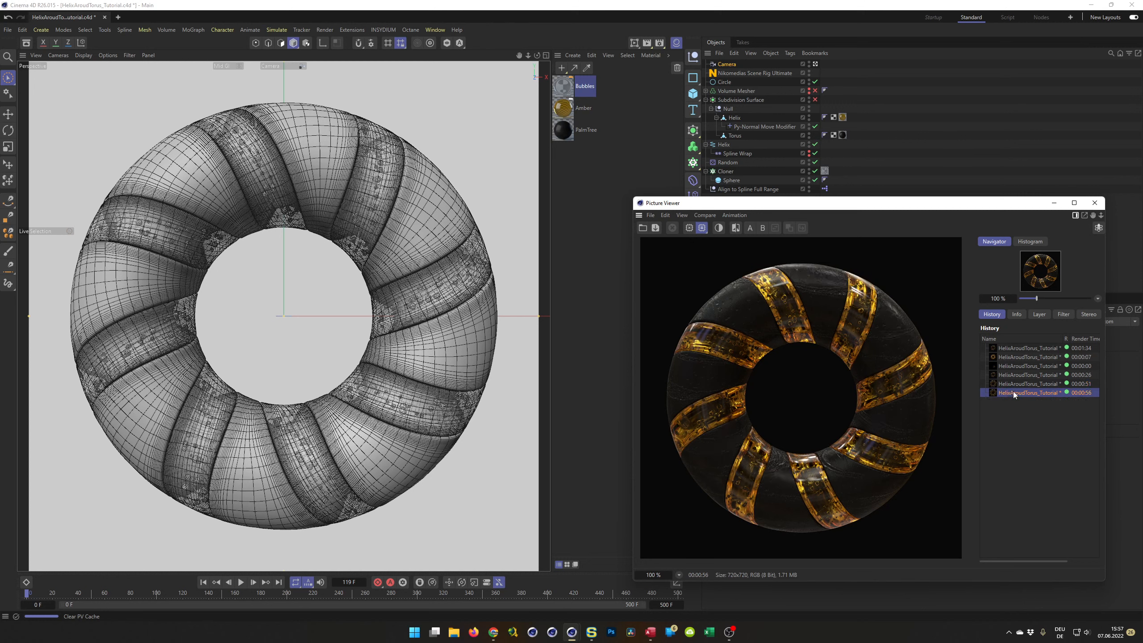
{"action": "left_click", "coordinate": [1014, 386]}
{"action": "left_click", "coordinate": [1014, 392]}
{"action": "left_click", "coordinate": [1015, 386]}
{"action": "left_click", "coordinate": [1015, 391]}
{"action": "left_click", "coordinate": [1016, 385]}
{"action": "left_click", "coordinate": [1016, 392]}
{"action": "left_click", "coordinate": [1018, 385]}
{"action": "left_click", "coordinate": [1016, 391]}
{"action": "left_click", "coordinate": [1016, 385]}
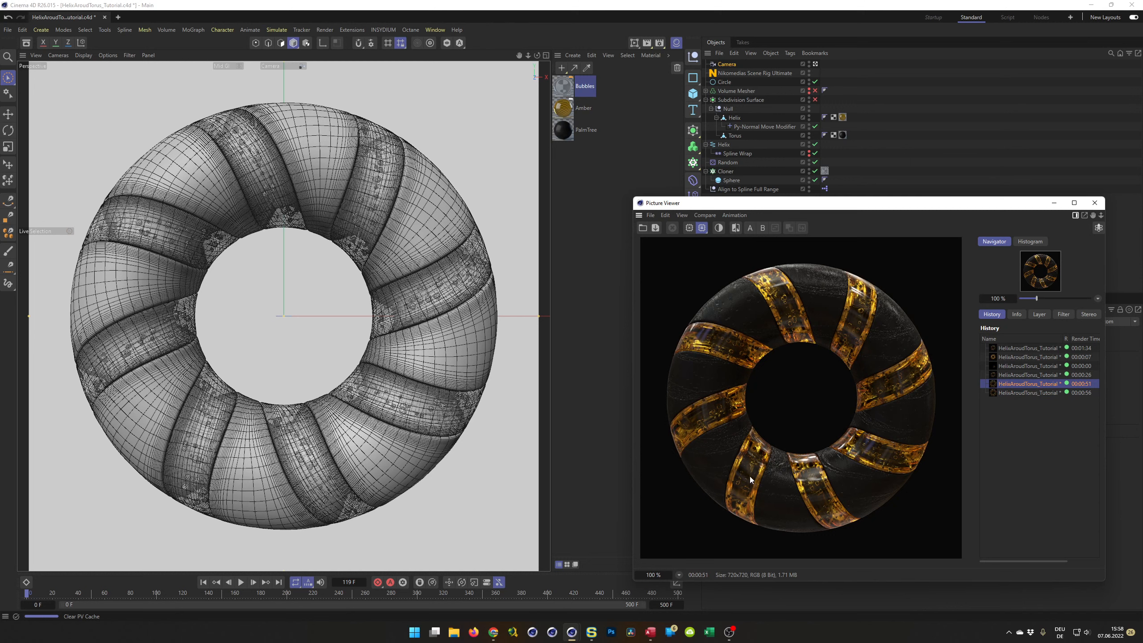
{"action": "left_click", "coordinate": [1034, 394]}
{"action": "left_click", "coordinate": [1035, 387]}
{"action": "left_click", "coordinate": [1033, 392]}
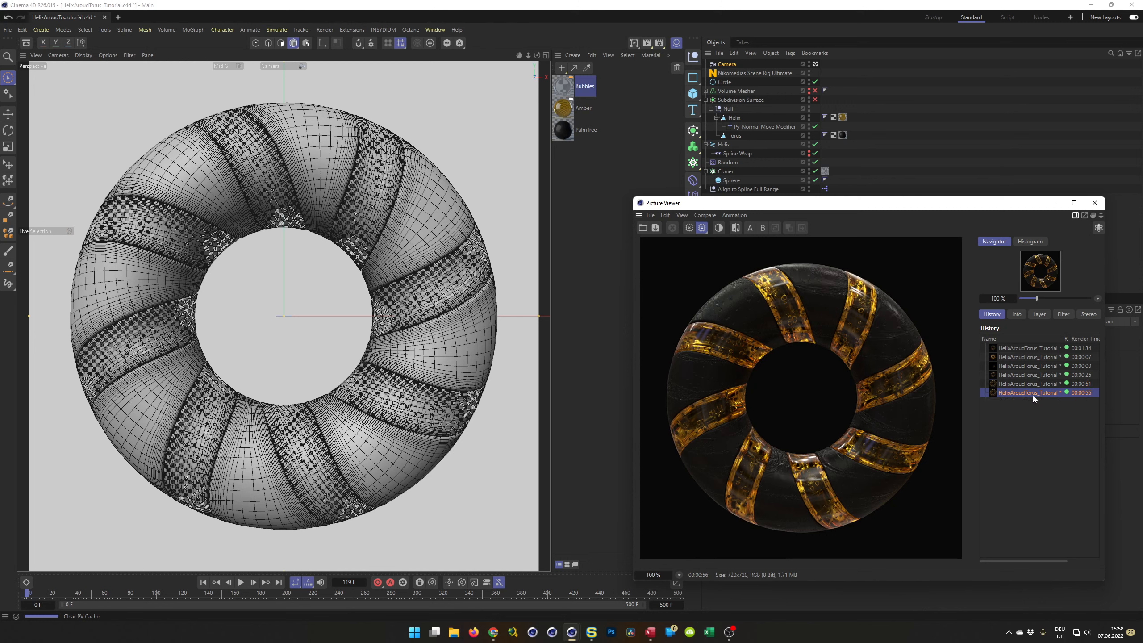
{"action": "left_click", "coordinate": [1032, 384]}
{"action": "left_click", "coordinate": [1031, 392]}
Switch to YouTube in the browser, view the Displacement Fun (Cinema 4D Tutorial Preview) video from the channel's uploads, and return to the channel page.
{"action": "mouse_move", "coordinate": [494, 635]}
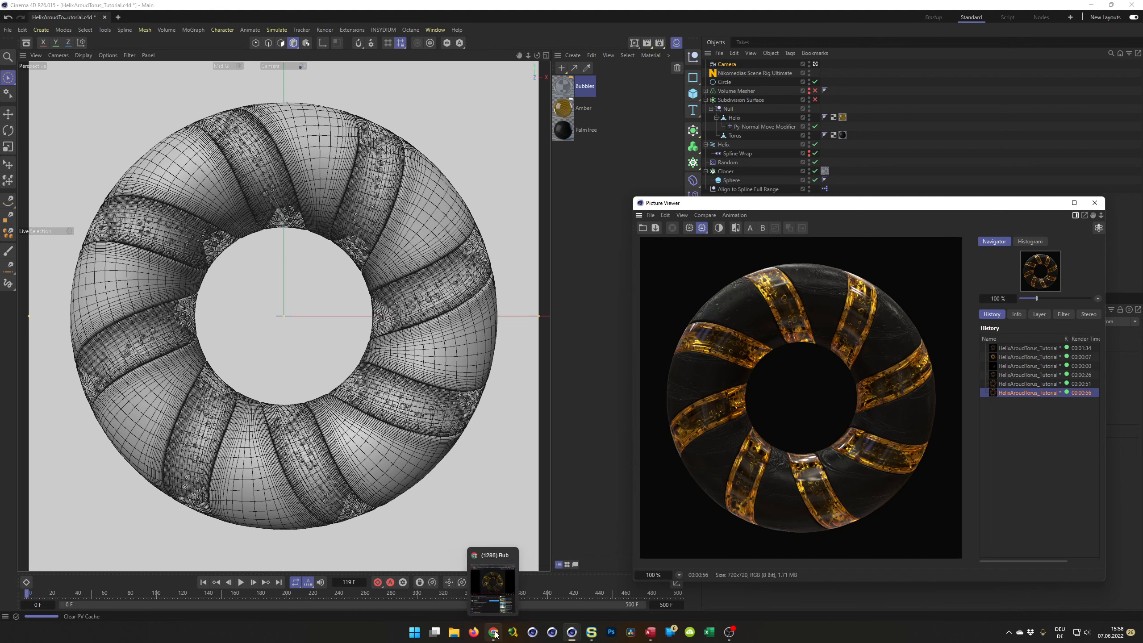
{"action": "left_click", "coordinate": [494, 635]}
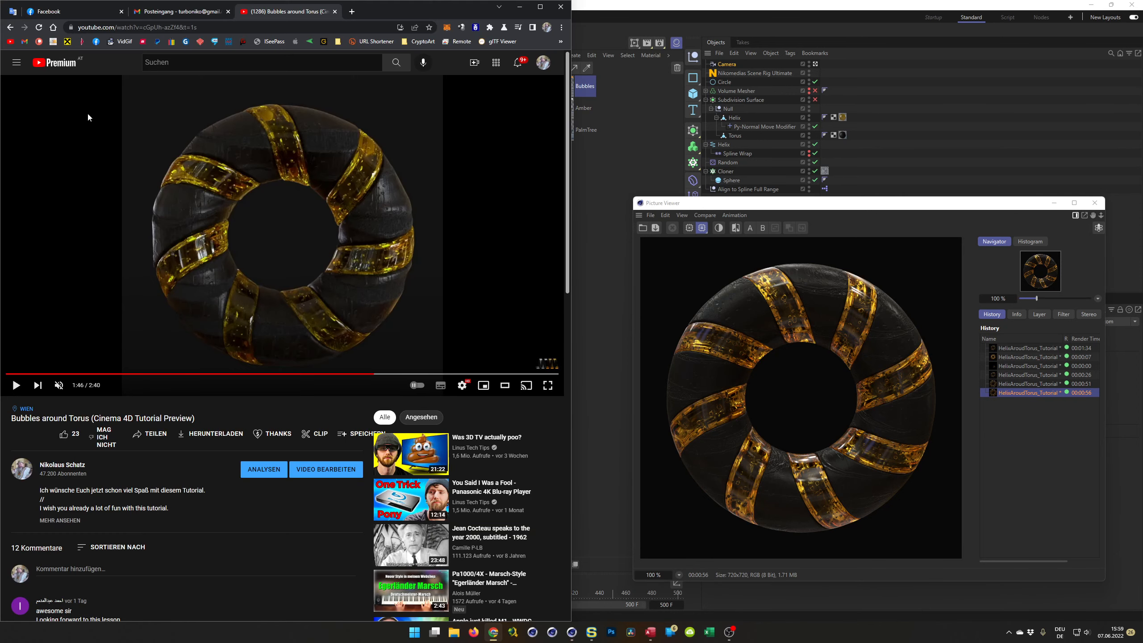
{"action": "left_click", "coordinate": [9, 42]}
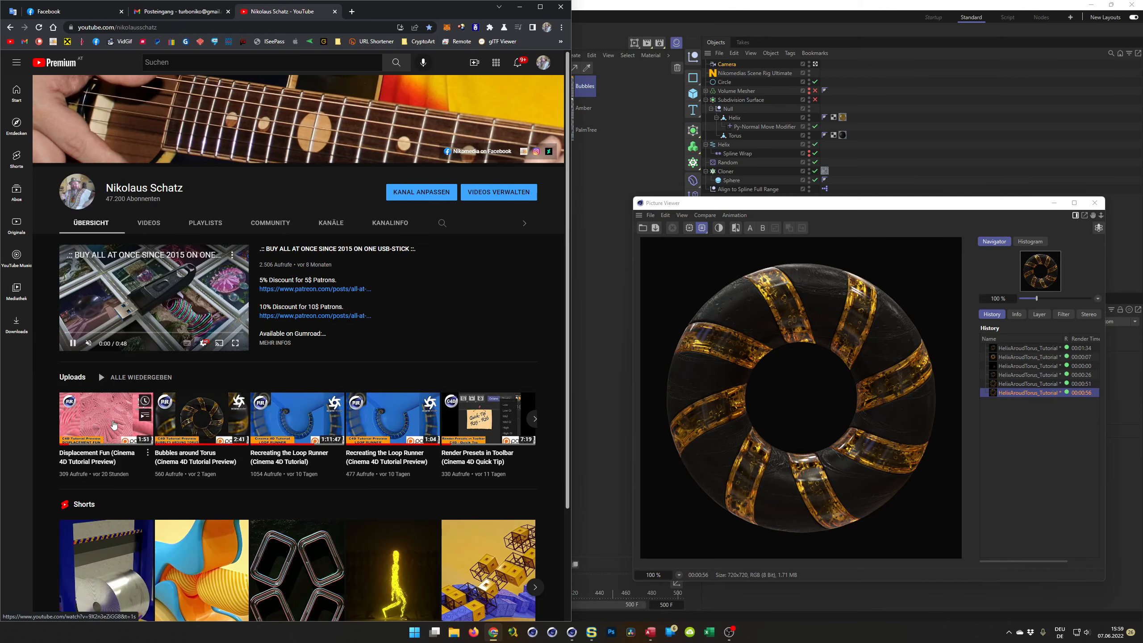
{"action": "left_click", "coordinate": [108, 416]}
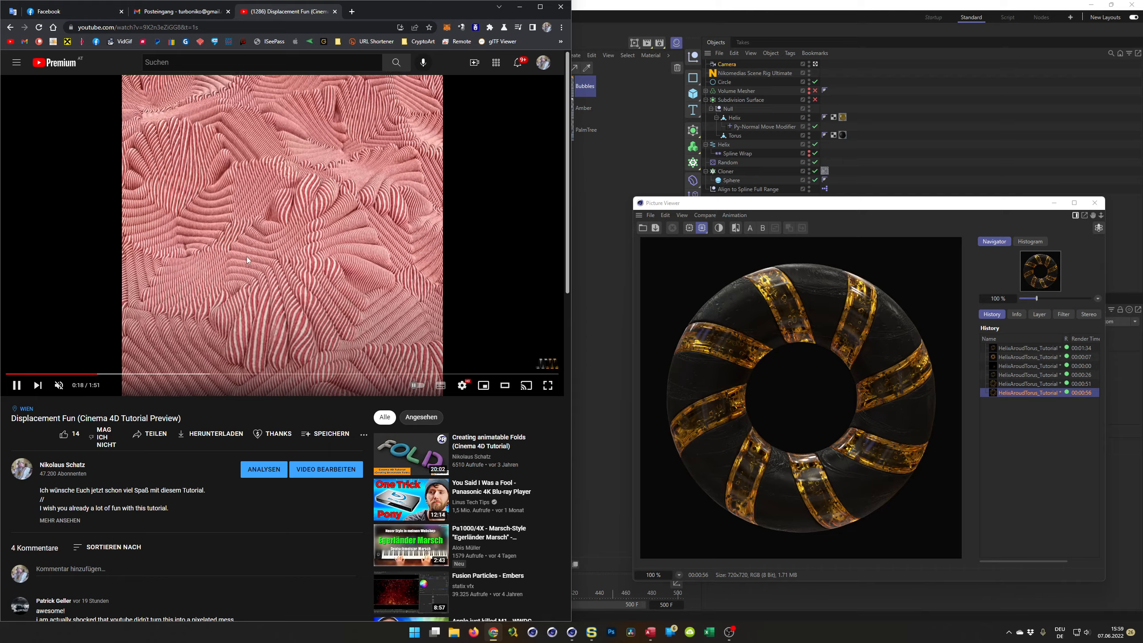
{"action": "left_click", "coordinate": [279, 118]}
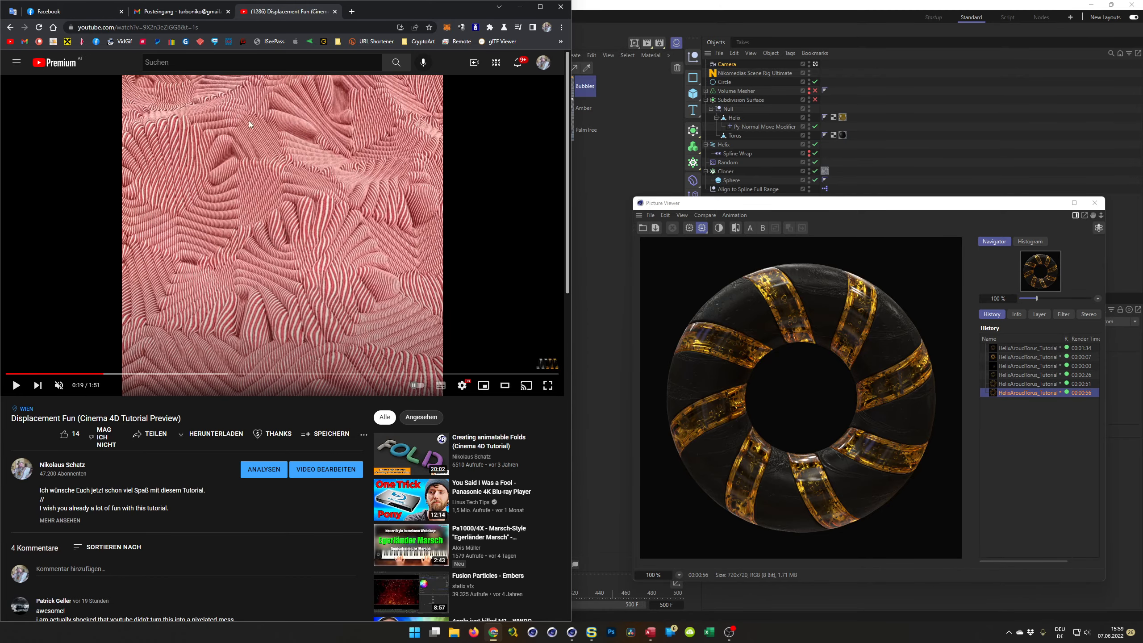
{"action": "key", "text": "alt+Left"}
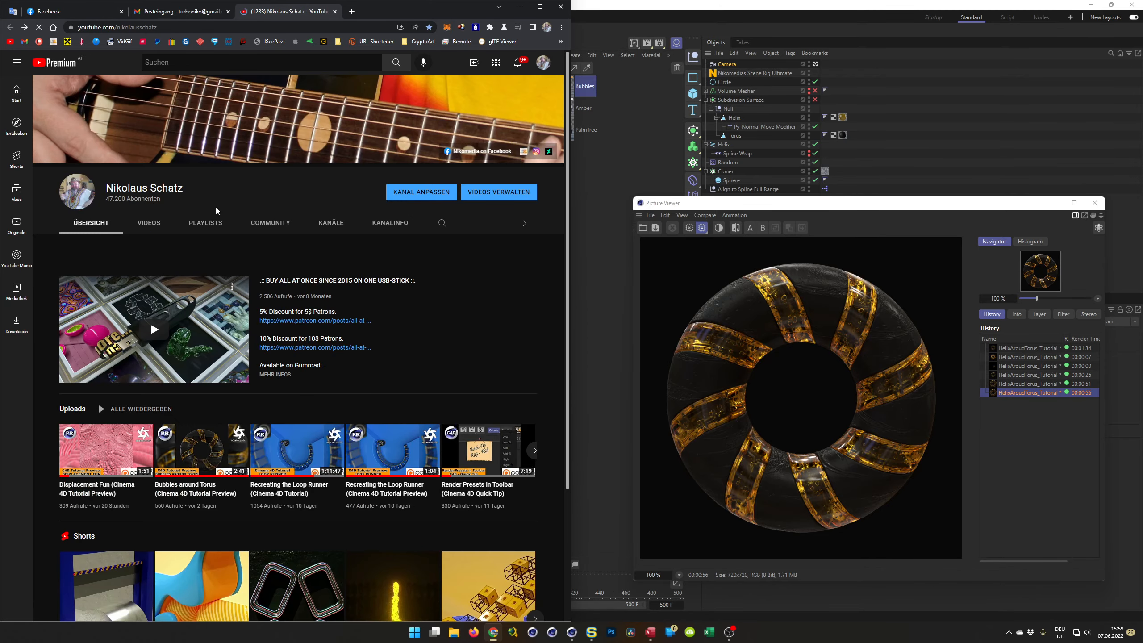